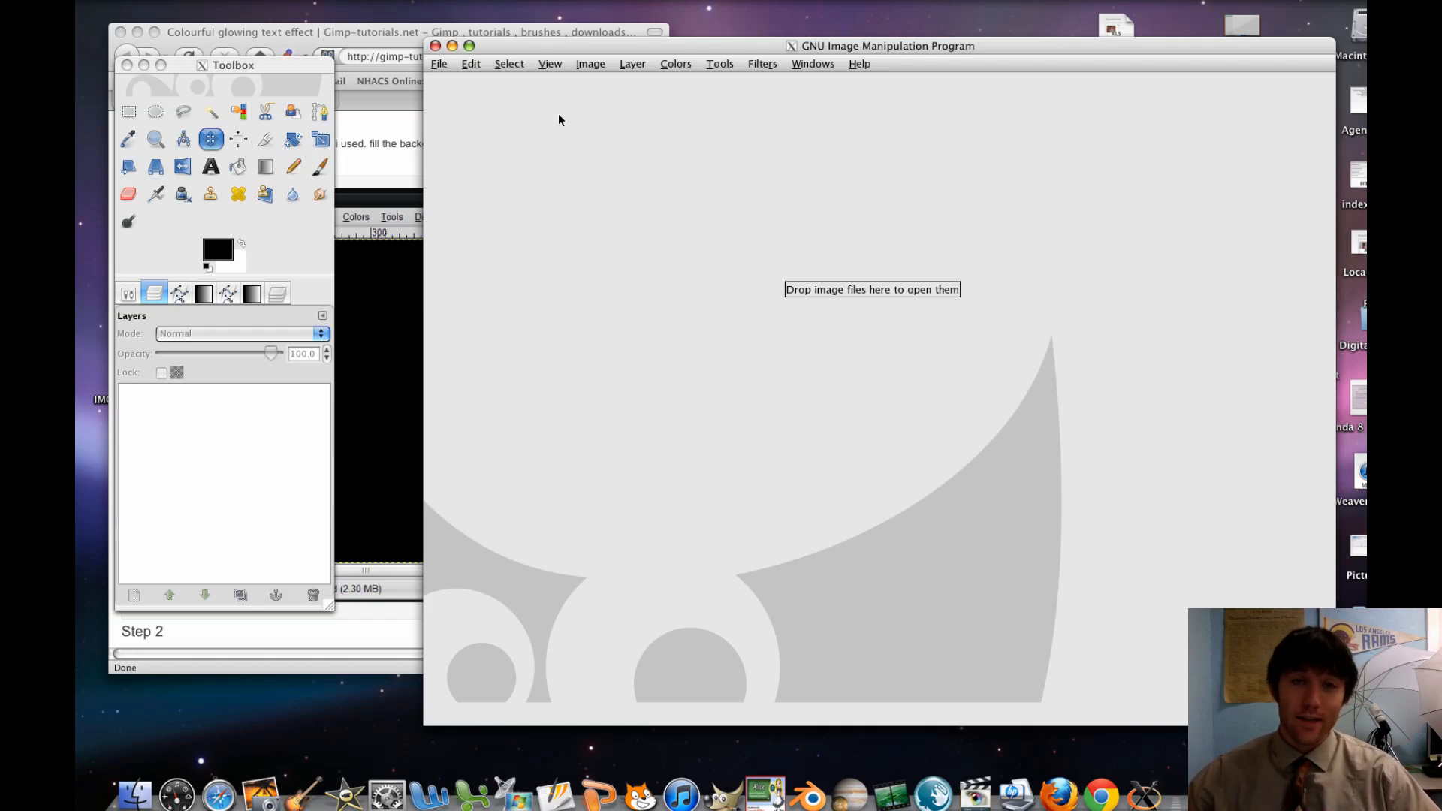
Move the empty GIMP window aside and read Step 1 of the glowing text tutorial in the browser
{"action": "left_click_drag", "start_coordinate": [575, 45], "coordinate": [656, 31]}
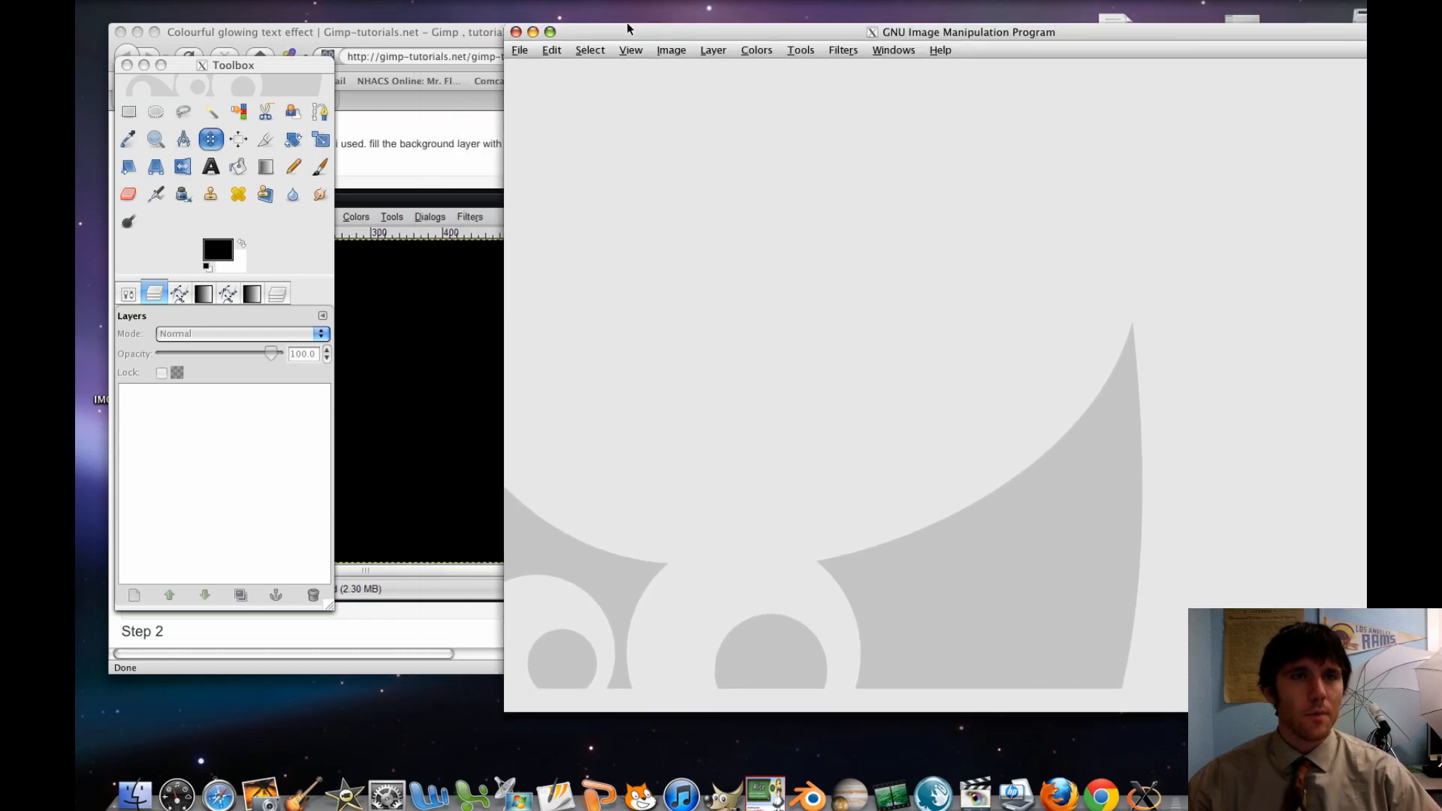
{"action": "left_click", "coordinate": [440, 145]}
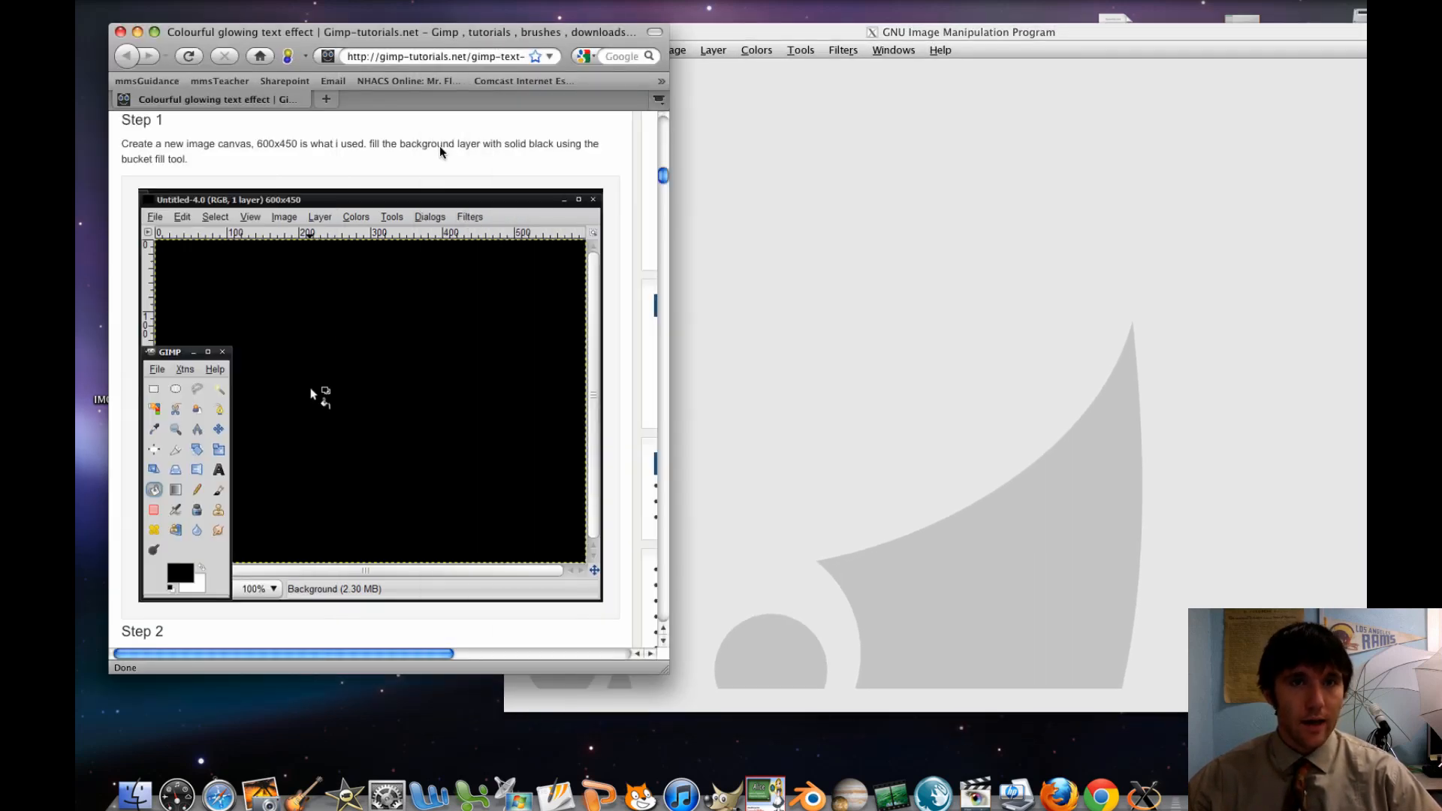
{"action": "scroll", "coordinate": [439, 146], "scroll_direction": "up", "scroll_amount": 2}
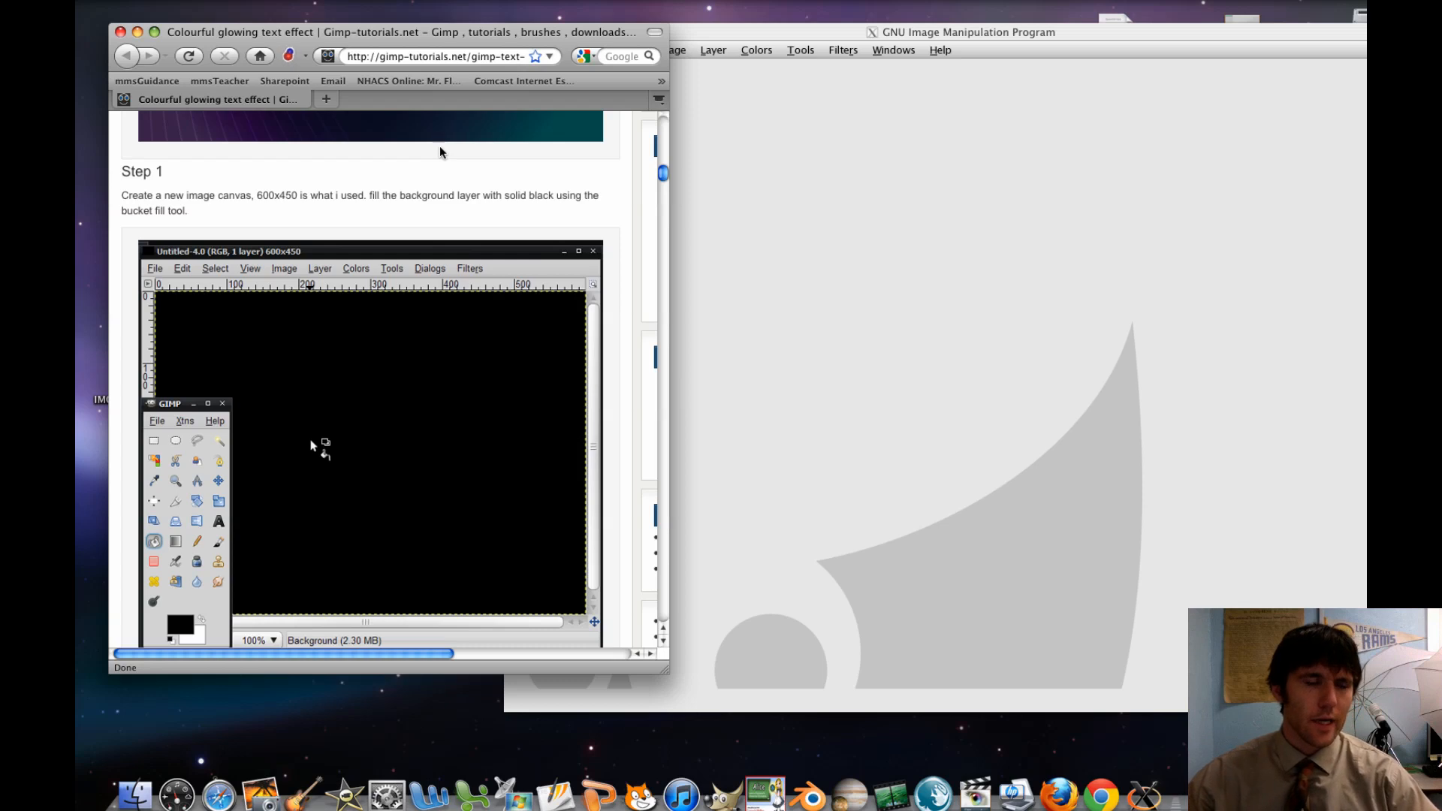
Switch to GIMP and create a new image 600 pixels wide and 450 pixels high
{"action": "left_click", "coordinate": [810, 195]}
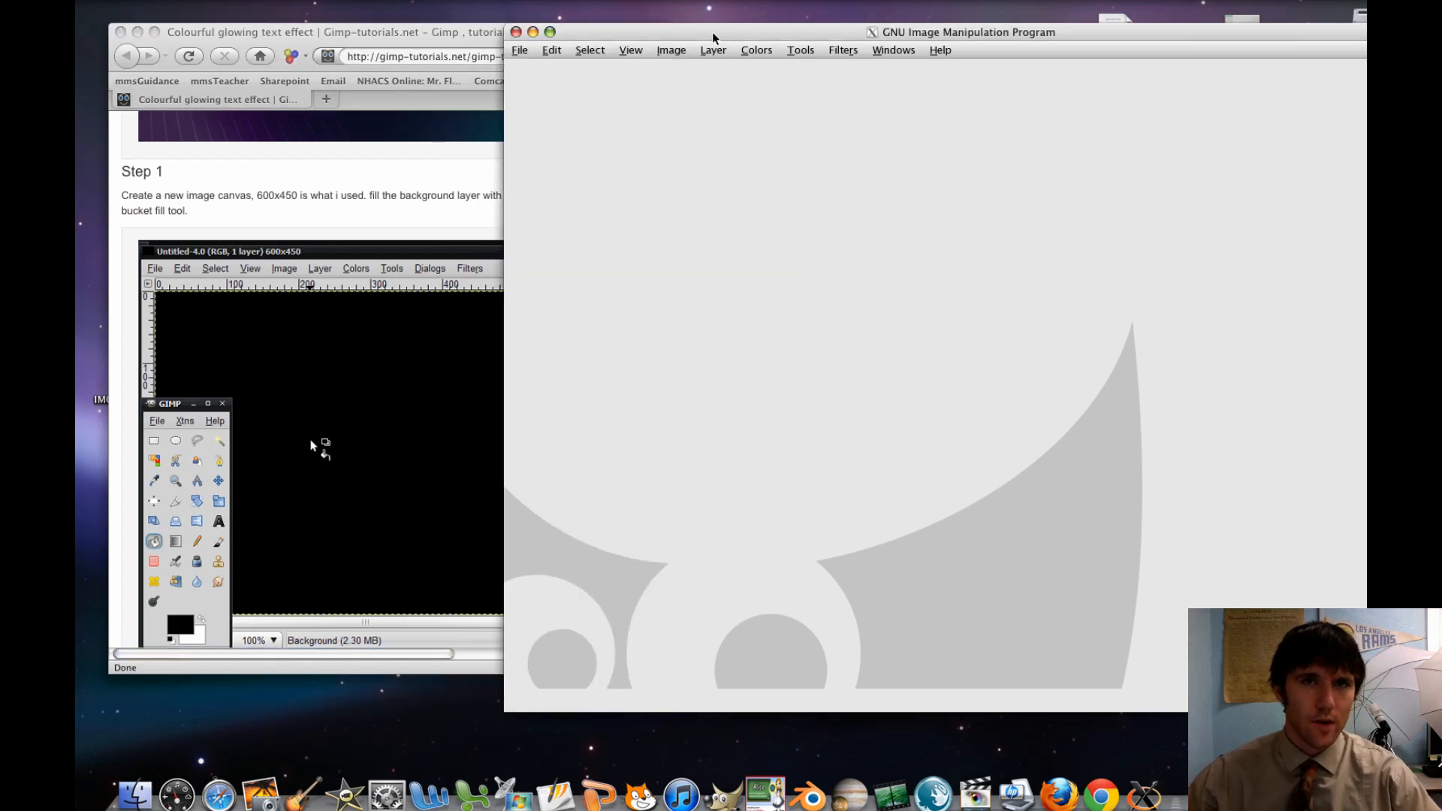
{"action": "mouse_move", "coordinate": [714, 37]}
{"action": "left_mouse_down"}
{"action": "mouse_move", "coordinate": [699, 40]}
{"action": "mouse_move", "coordinate": [714, 39]}
{"action": "left_mouse_up"}
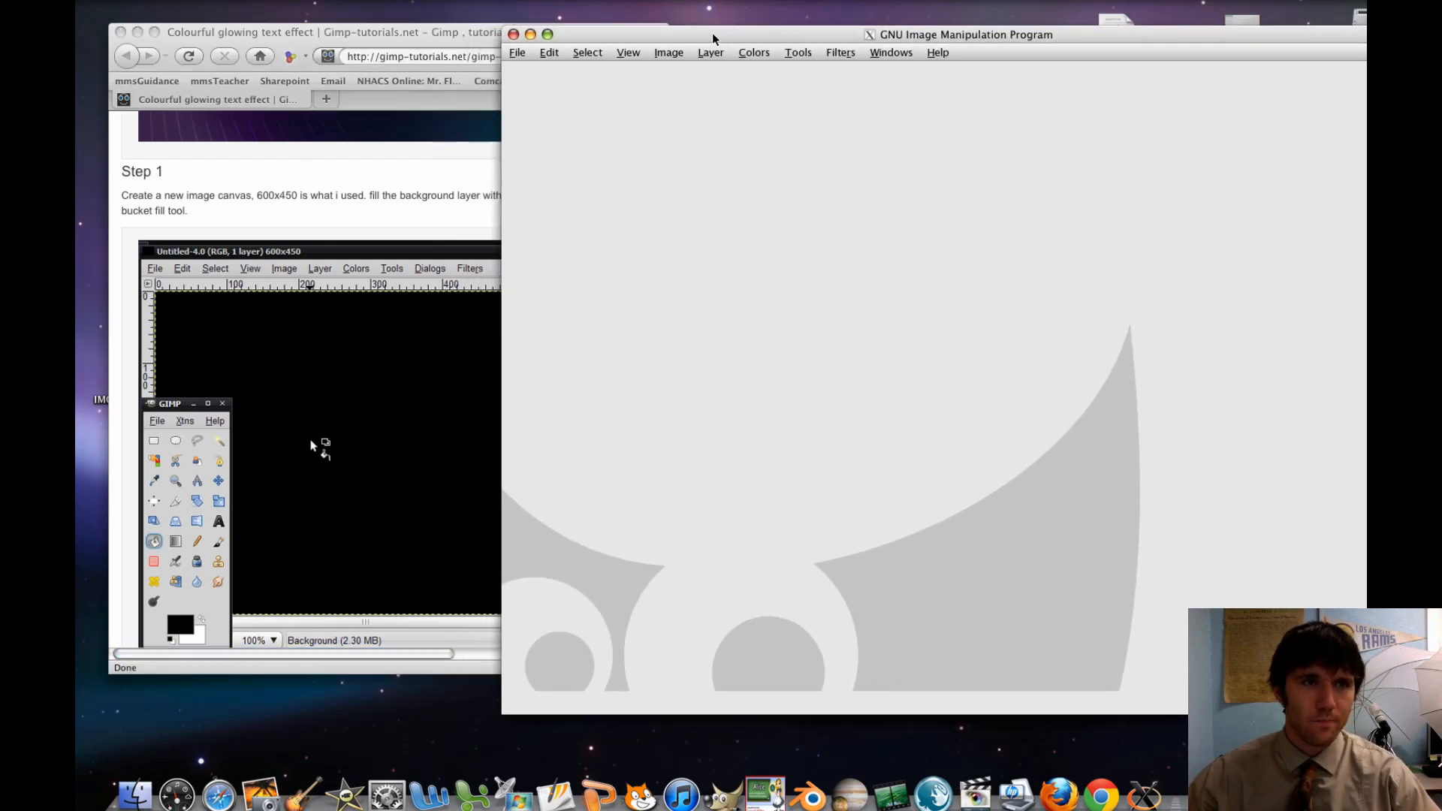
{"action": "left_click", "coordinate": [522, 58]}
{"action": "left_click", "coordinate": [528, 72]}
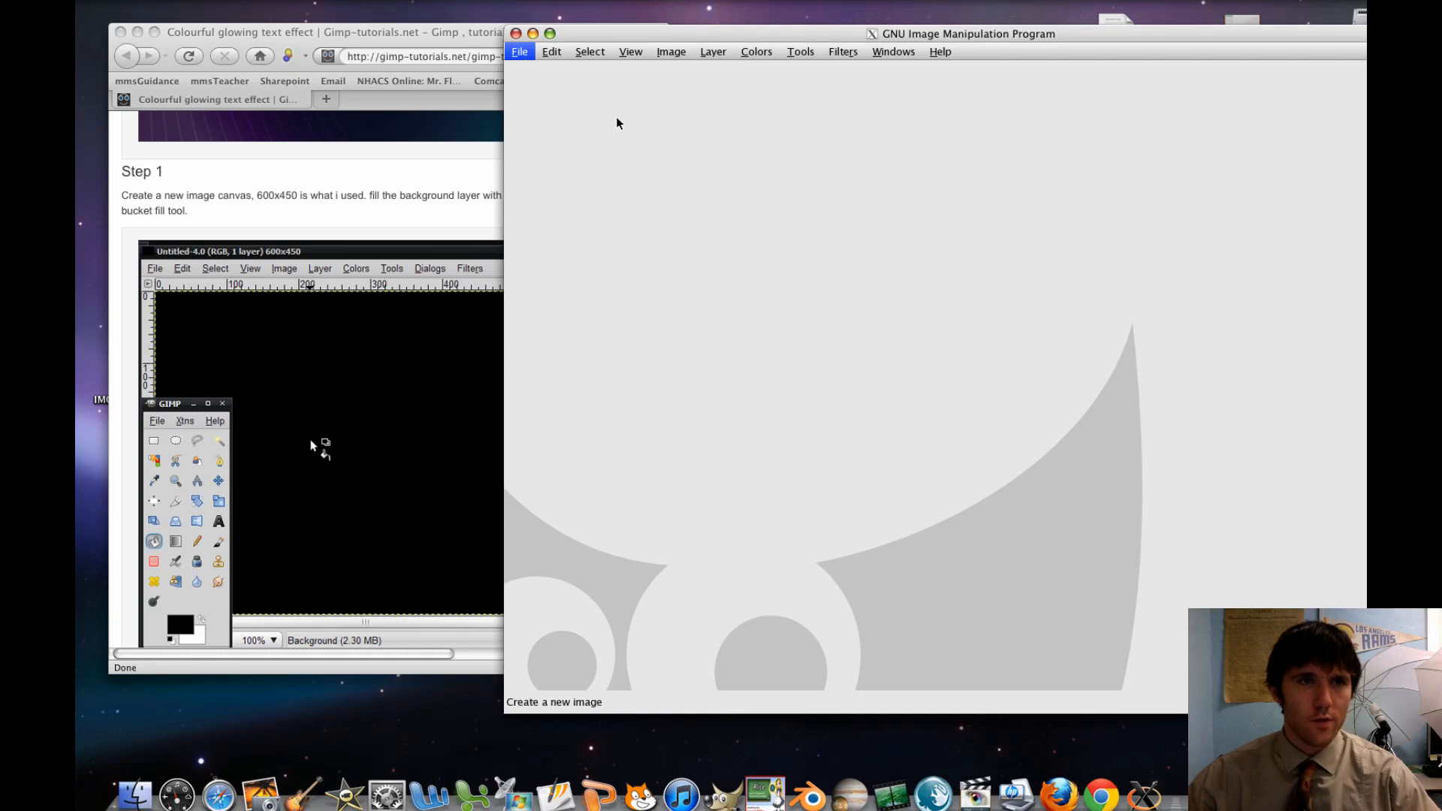
{"action": "left_click_drag", "start_coordinate": [619, 266], "coordinate": [730, 228]}
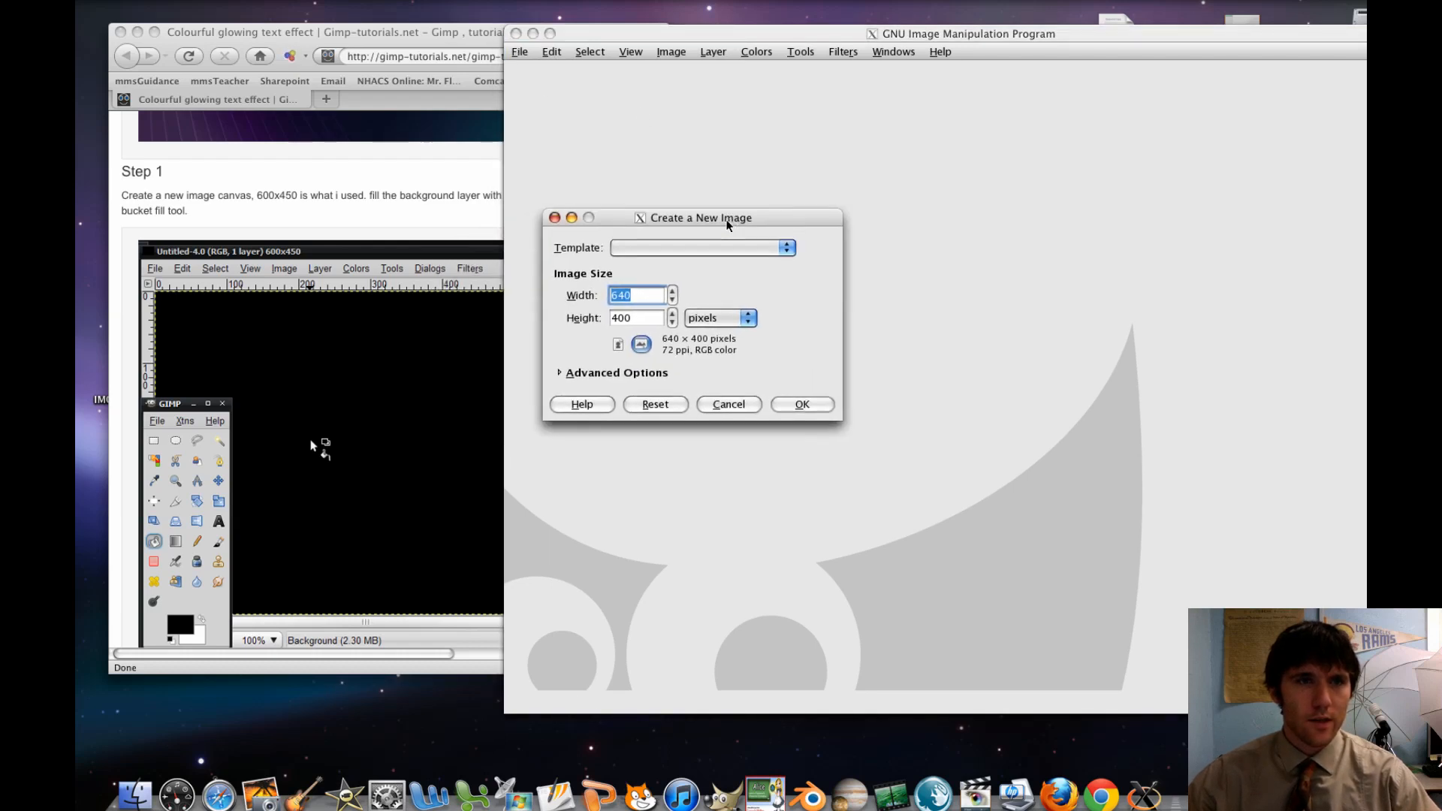
{"action": "double_click", "coordinate": [650, 296]}
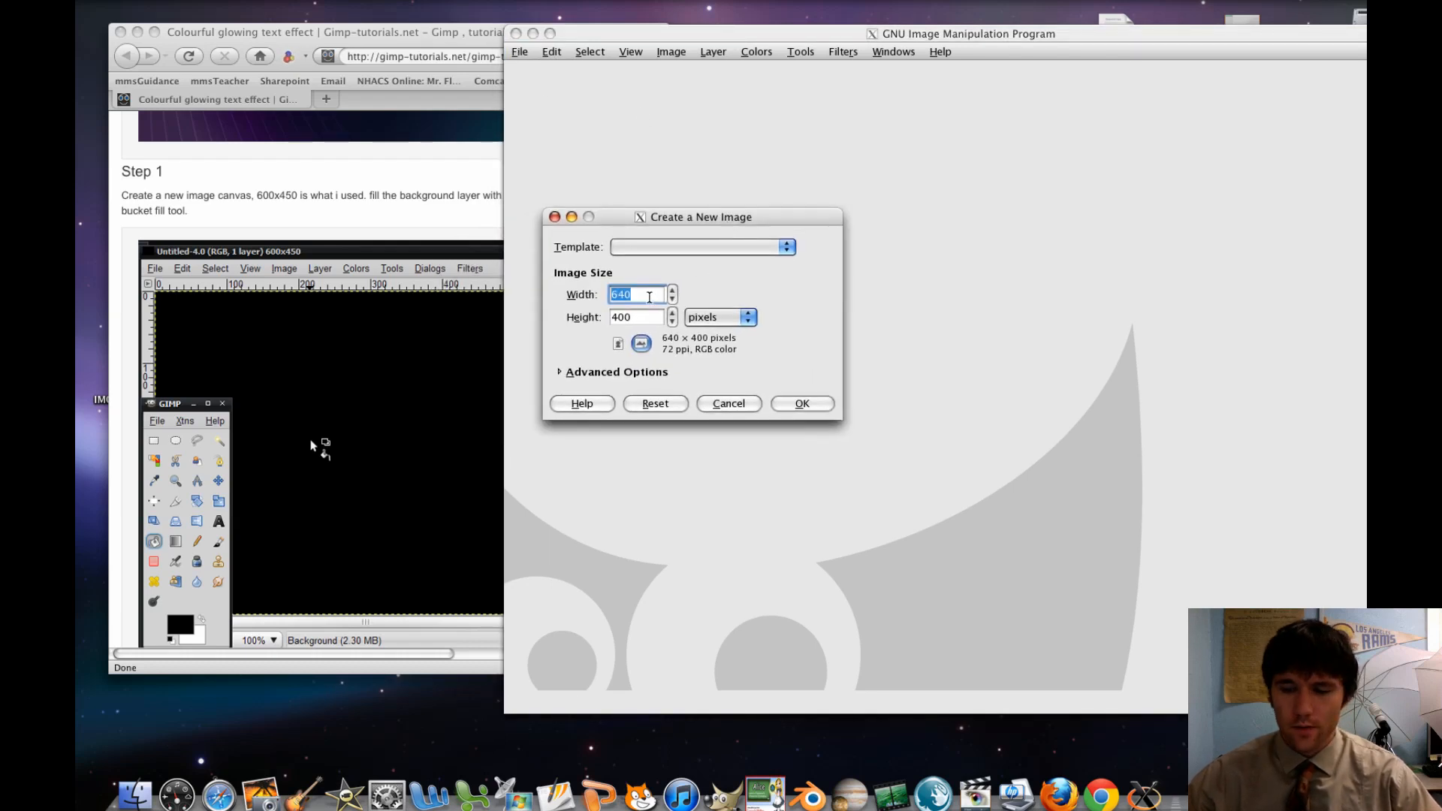
{"action": "type", "text": "600"}
{"action": "double_click", "coordinate": [651, 315]}
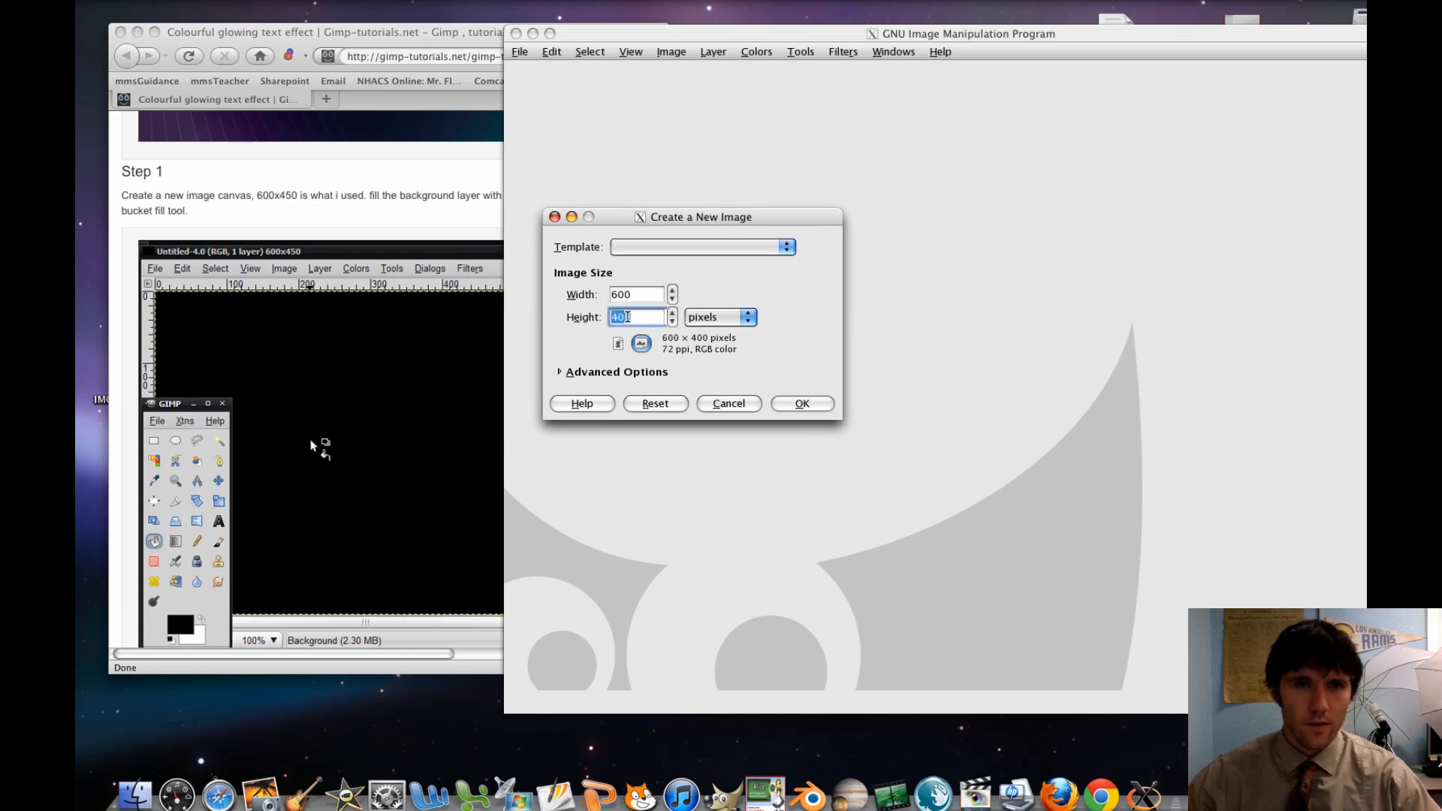
{"action": "type", "text": "4"}
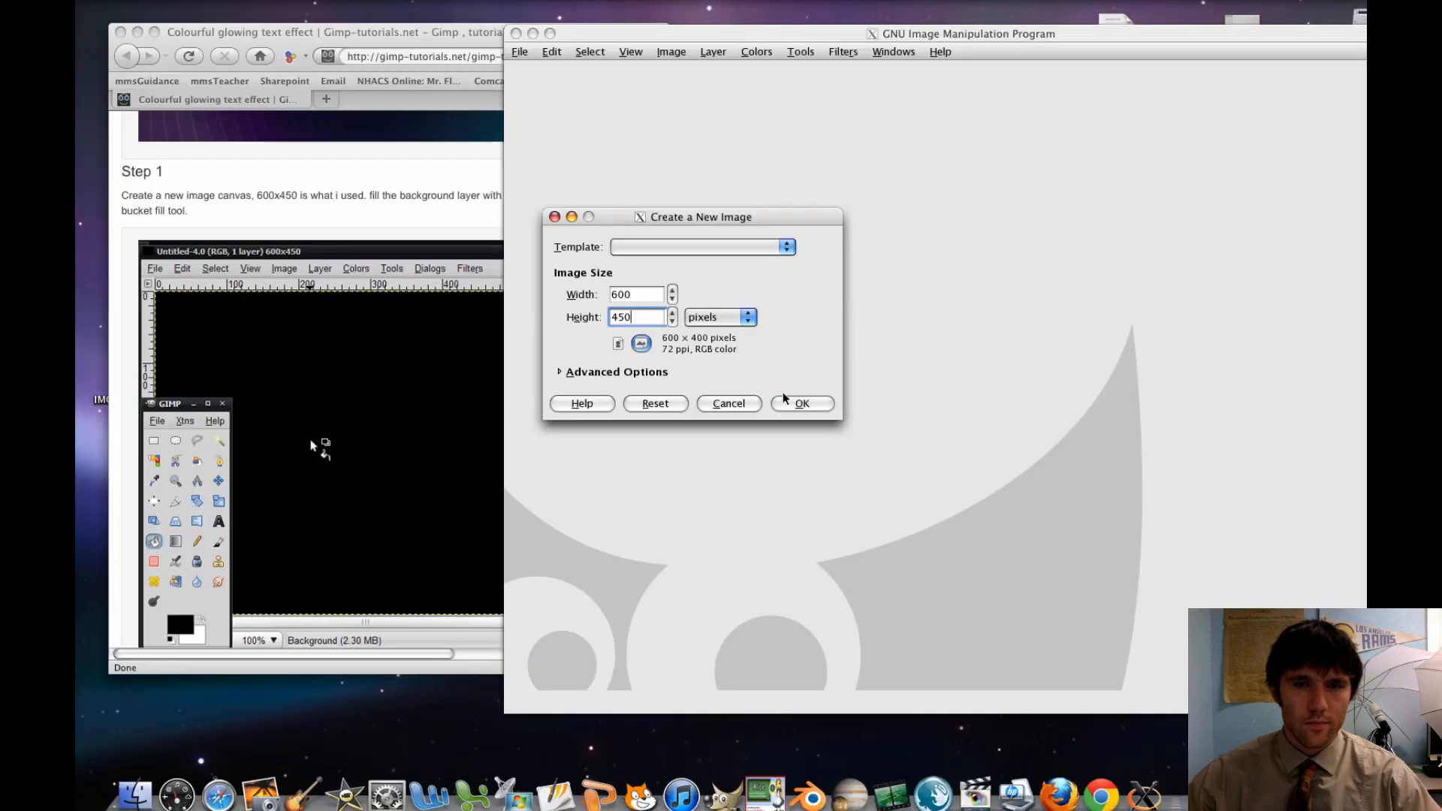
{"action": "left_click", "coordinate": [798, 404]}
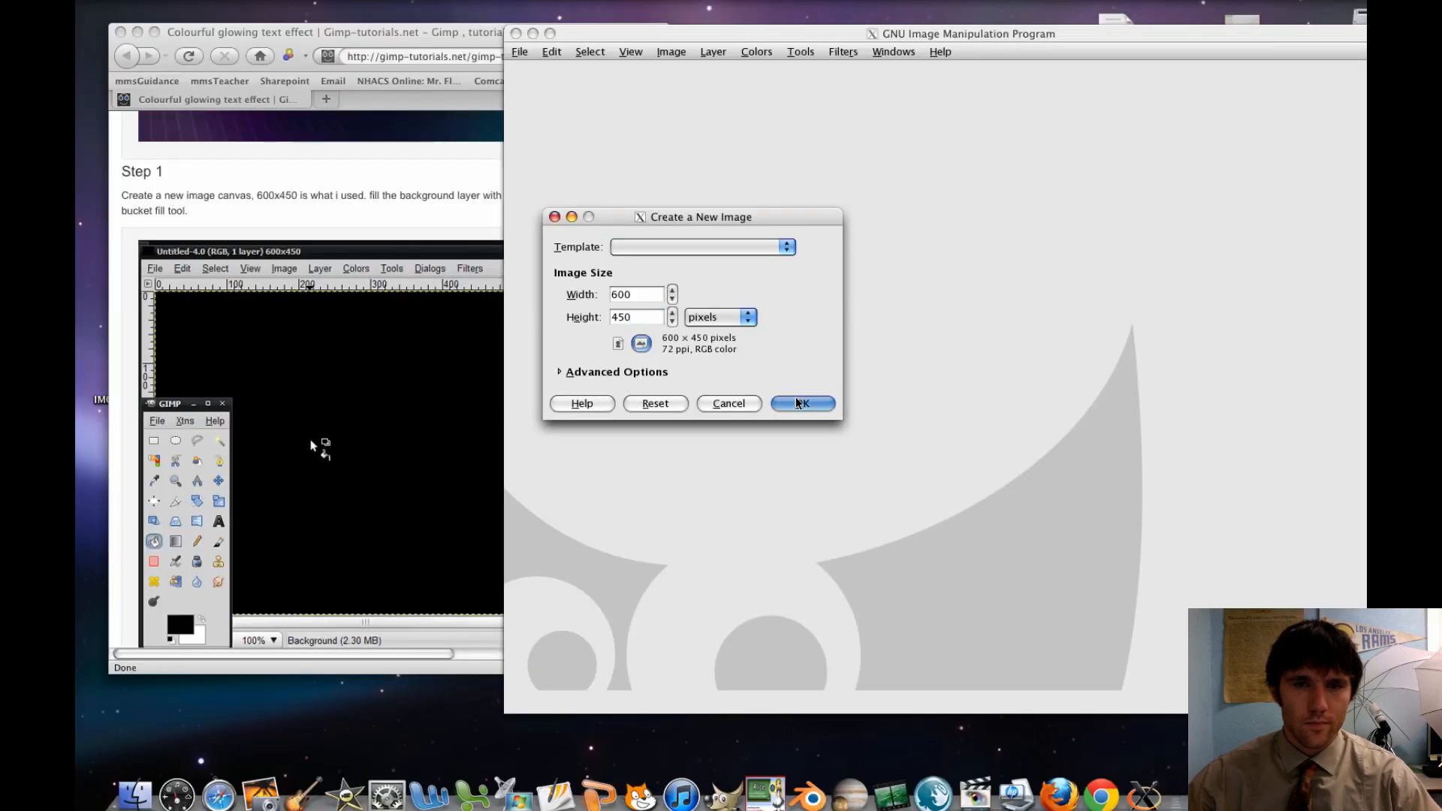
Bring the Toolbox in front of the image window, beside the blank canvas, and show the Move tool's options
{"action": "key", "text": "F9"}
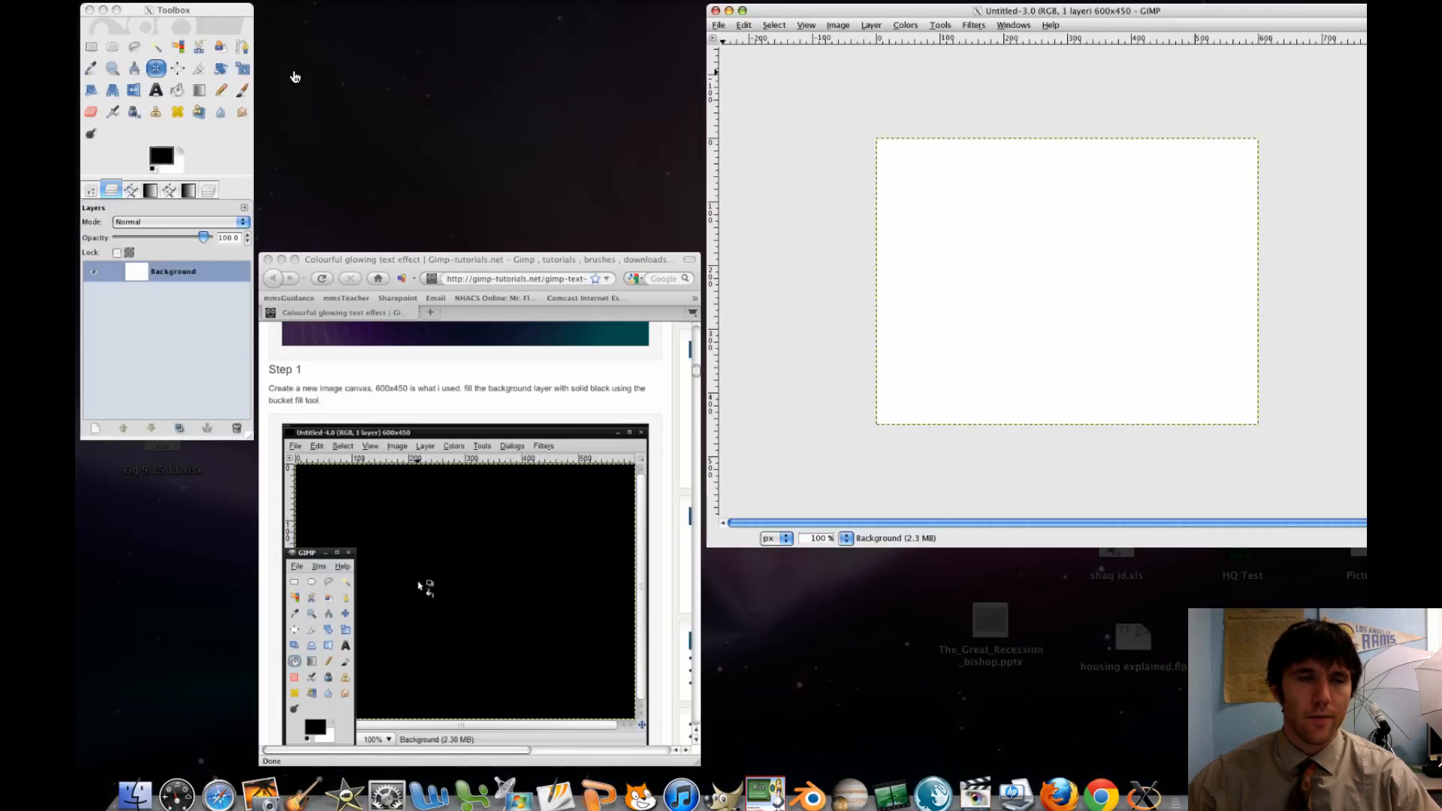
{"action": "left_click", "coordinate": [212, 66]}
{"action": "left_click_drag", "start_coordinate": [212, 65], "coordinate": [580, 66]}
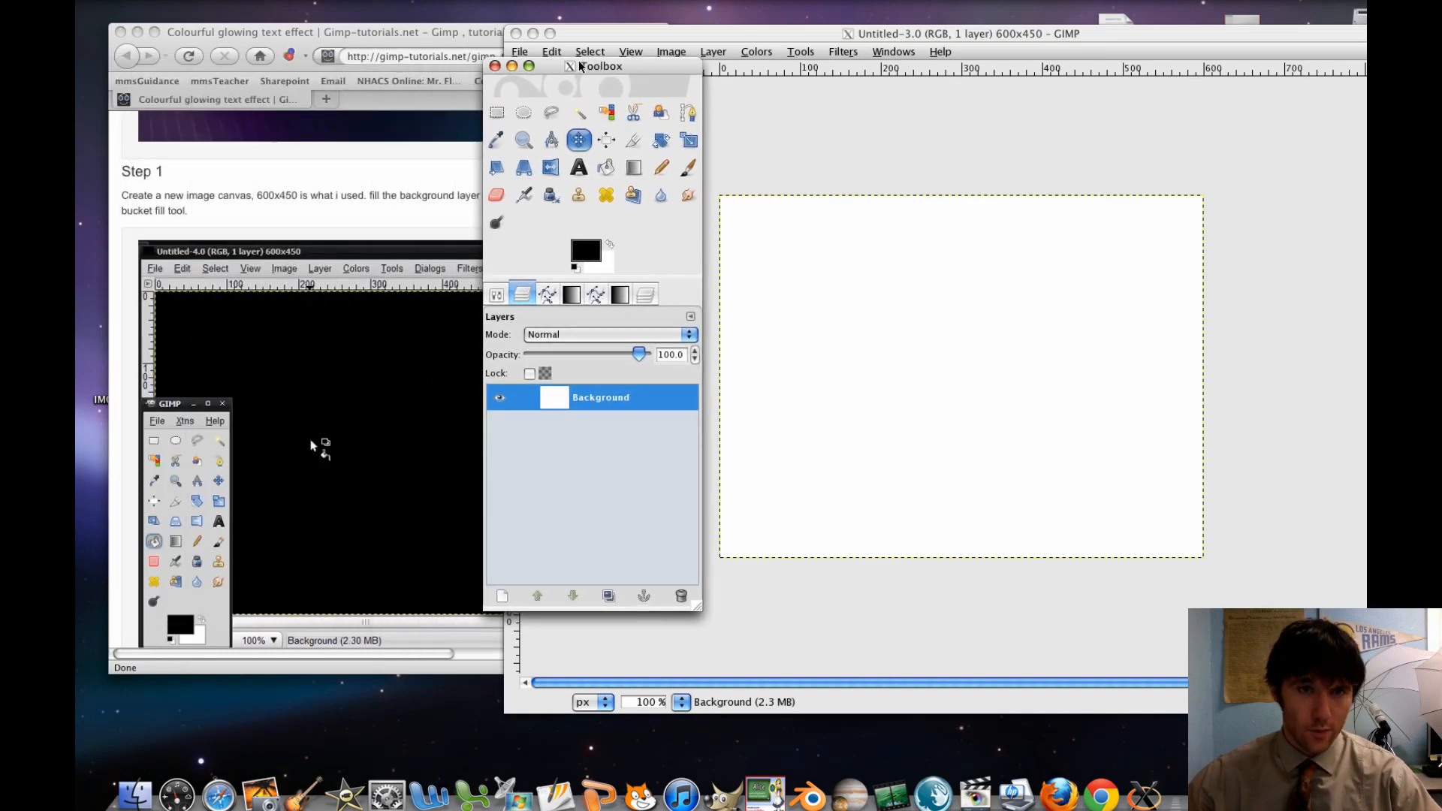
{"action": "left_click", "coordinate": [645, 295]}
{"action": "left_click", "coordinate": [633, 298]}
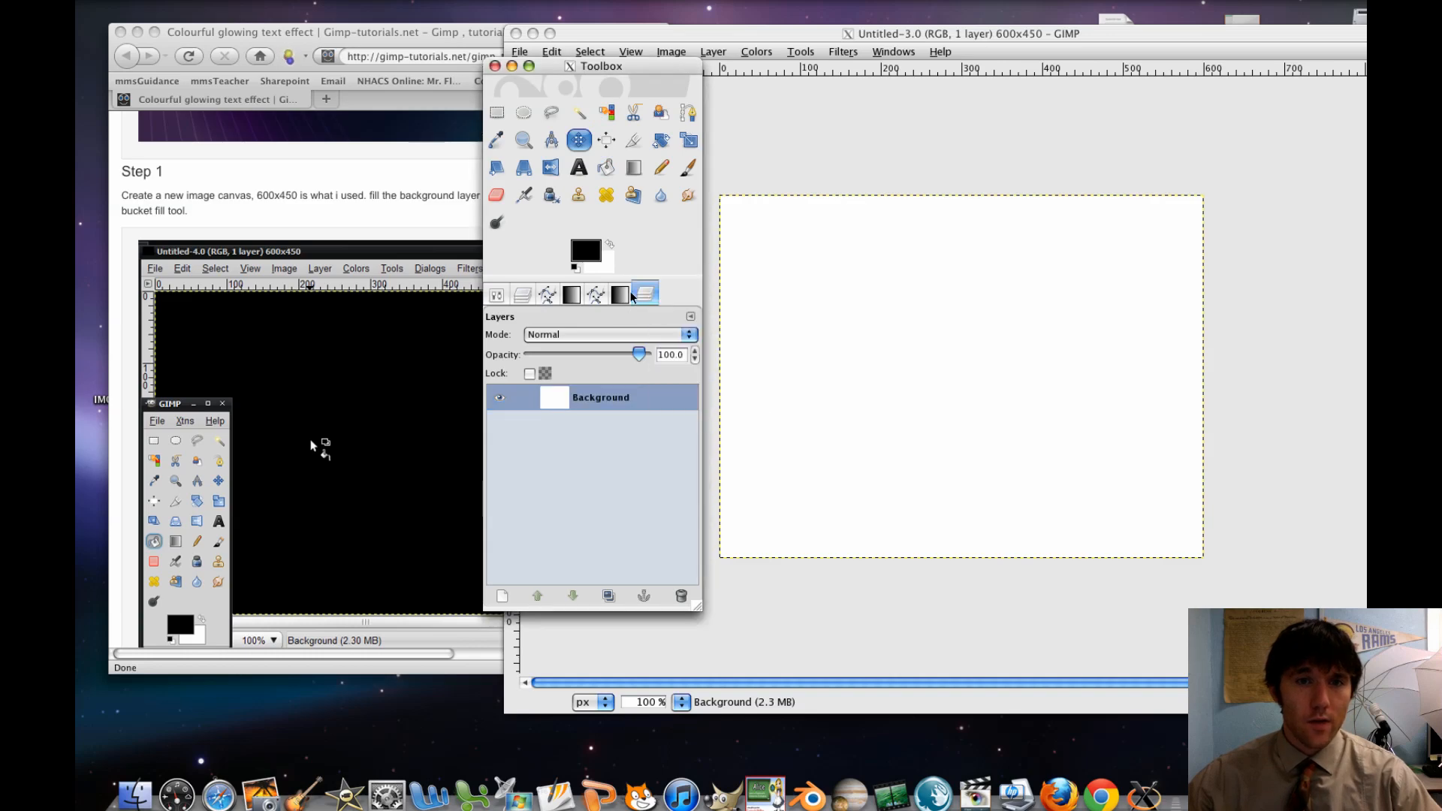
{"action": "left_click", "coordinate": [499, 298]}
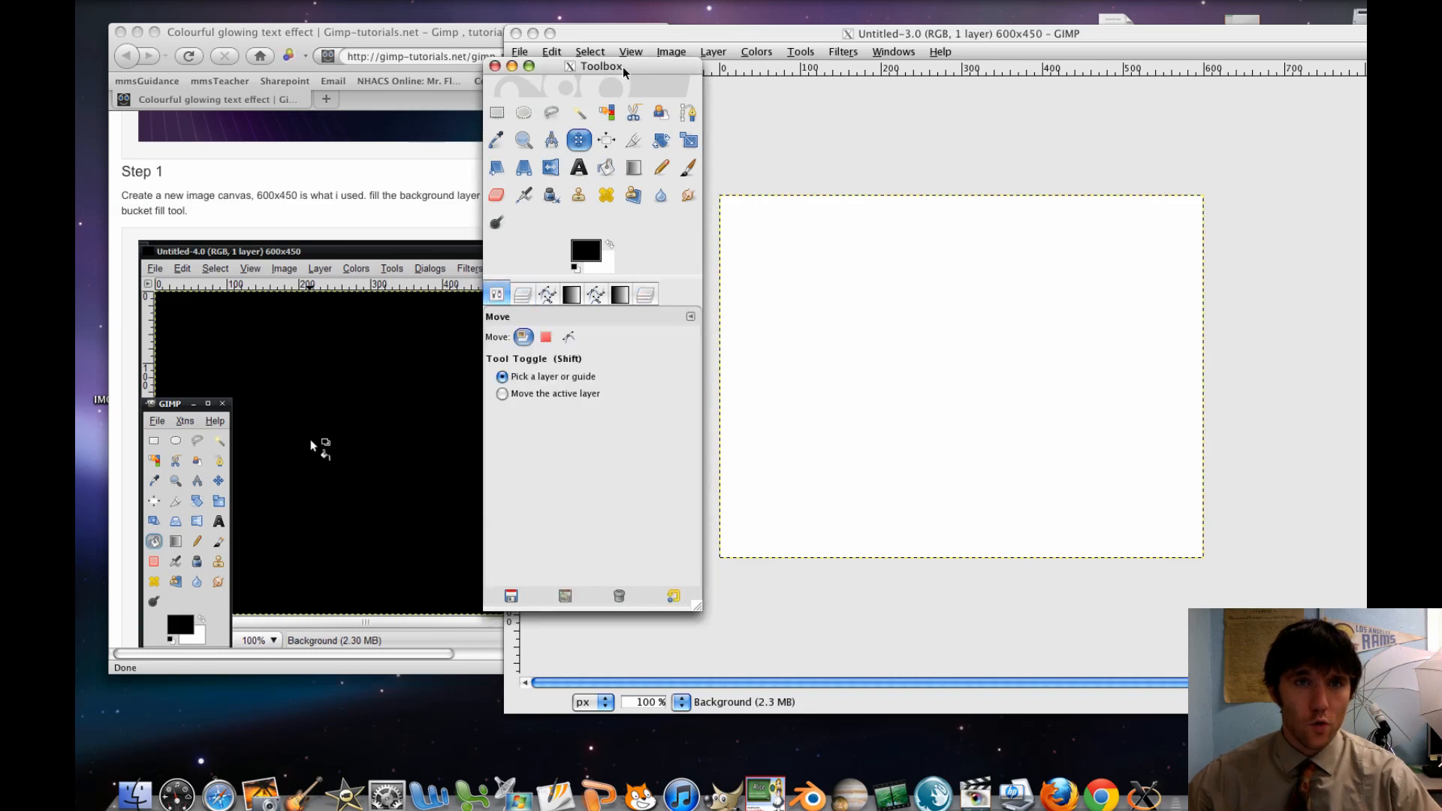
{"action": "left_click_drag", "start_coordinate": [624, 72], "coordinate": [585, 72]}
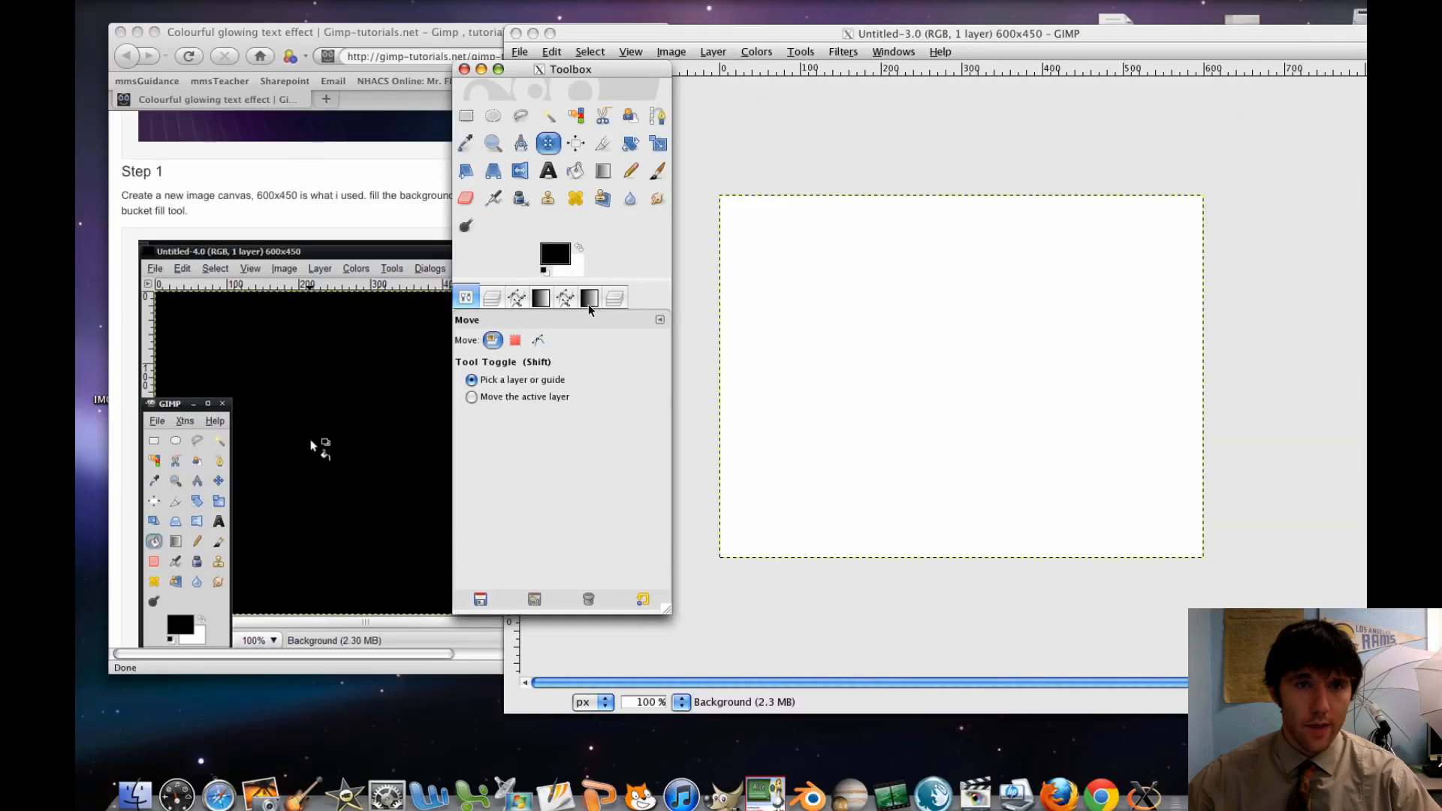
Close the duplicate Layers dialog and the second Gradients dialog docked in the Toolbox
{"action": "left_click", "coordinate": [615, 297]}
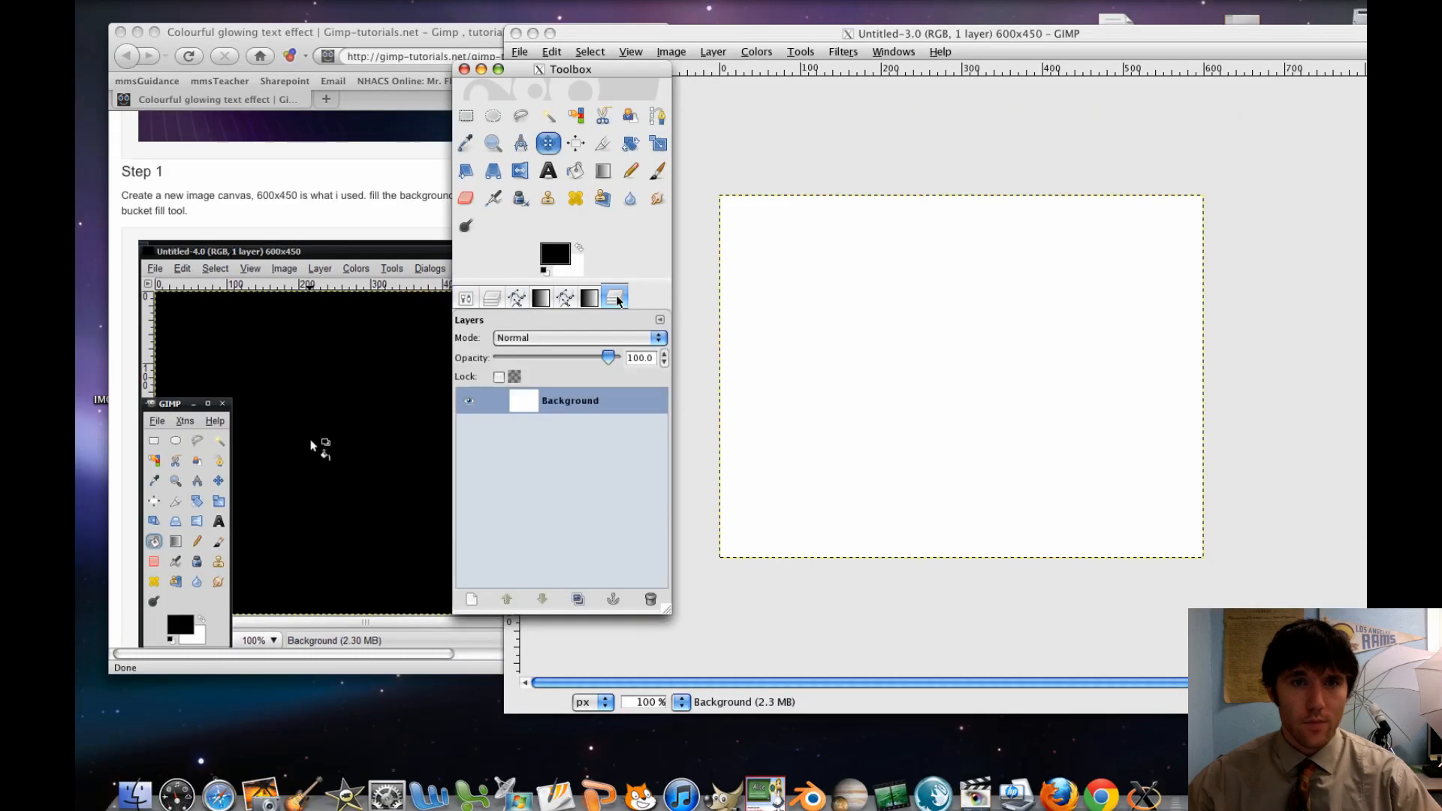
{"action": "left_click", "coordinate": [660, 319]}
{"action": "left_click", "coordinate": [569, 380]}
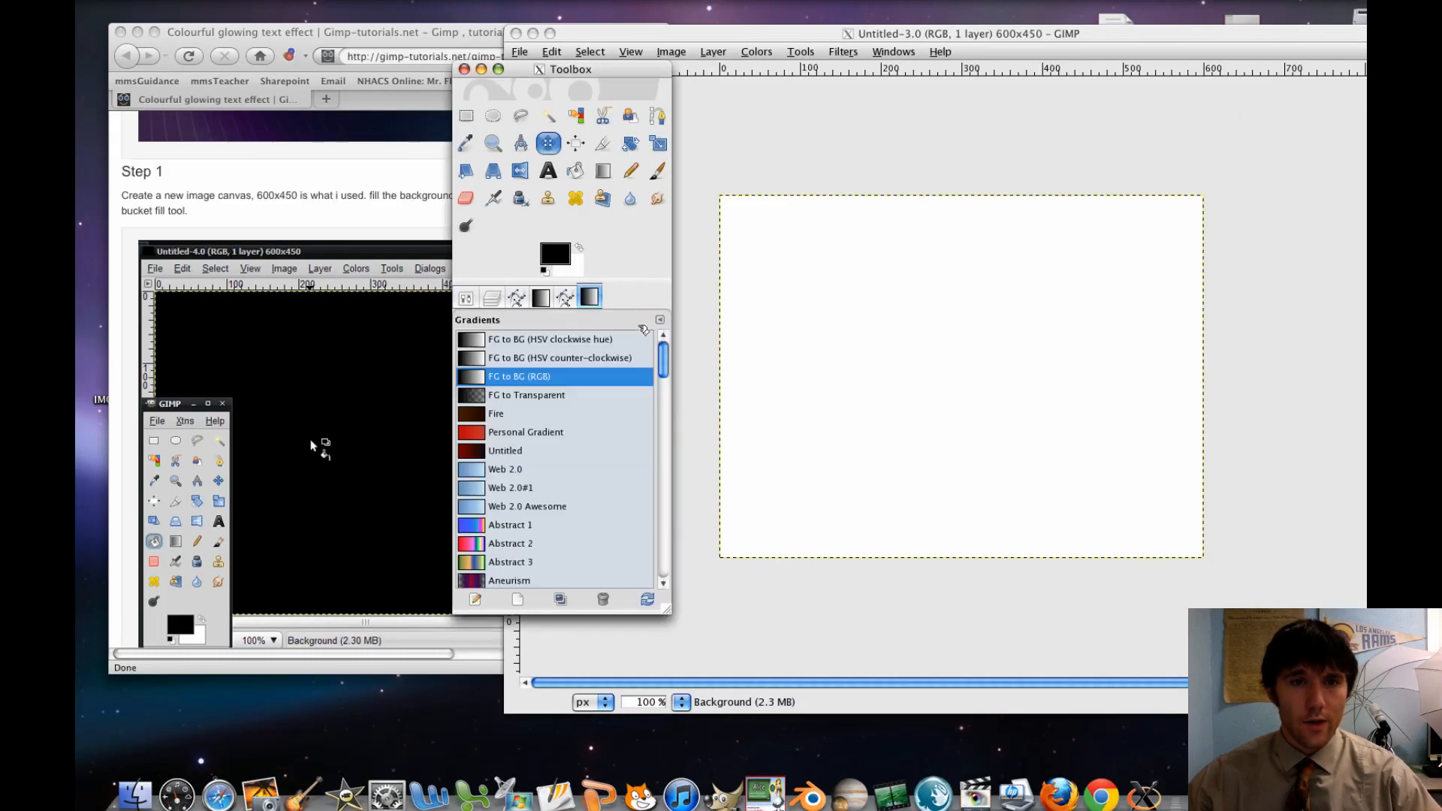
{"action": "left_click", "coordinate": [659, 319]}
{"action": "left_click", "coordinate": [659, 319]}
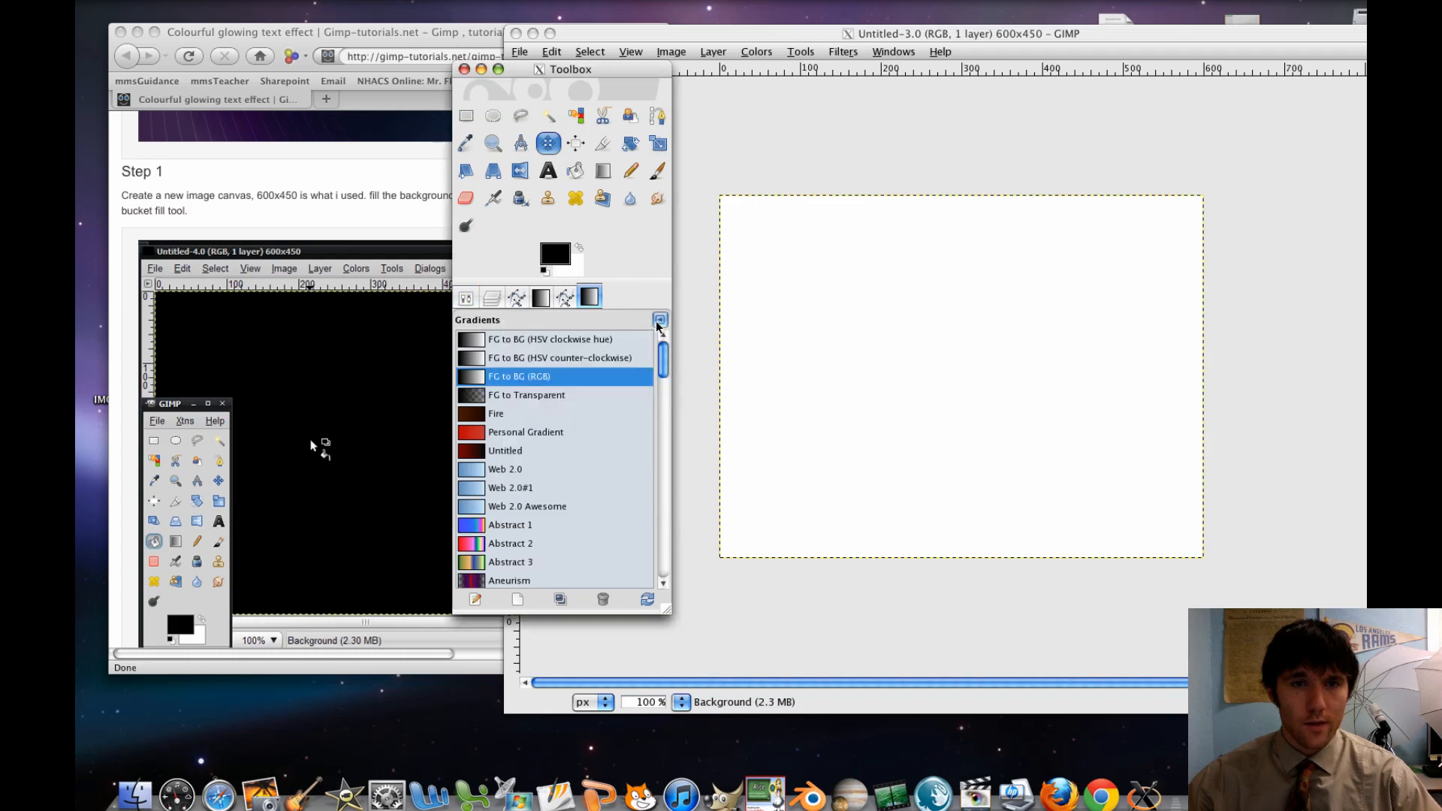
{"action": "left_click", "coordinate": [659, 319]}
{"action": "left_click", "coordinate": [603, 363]}
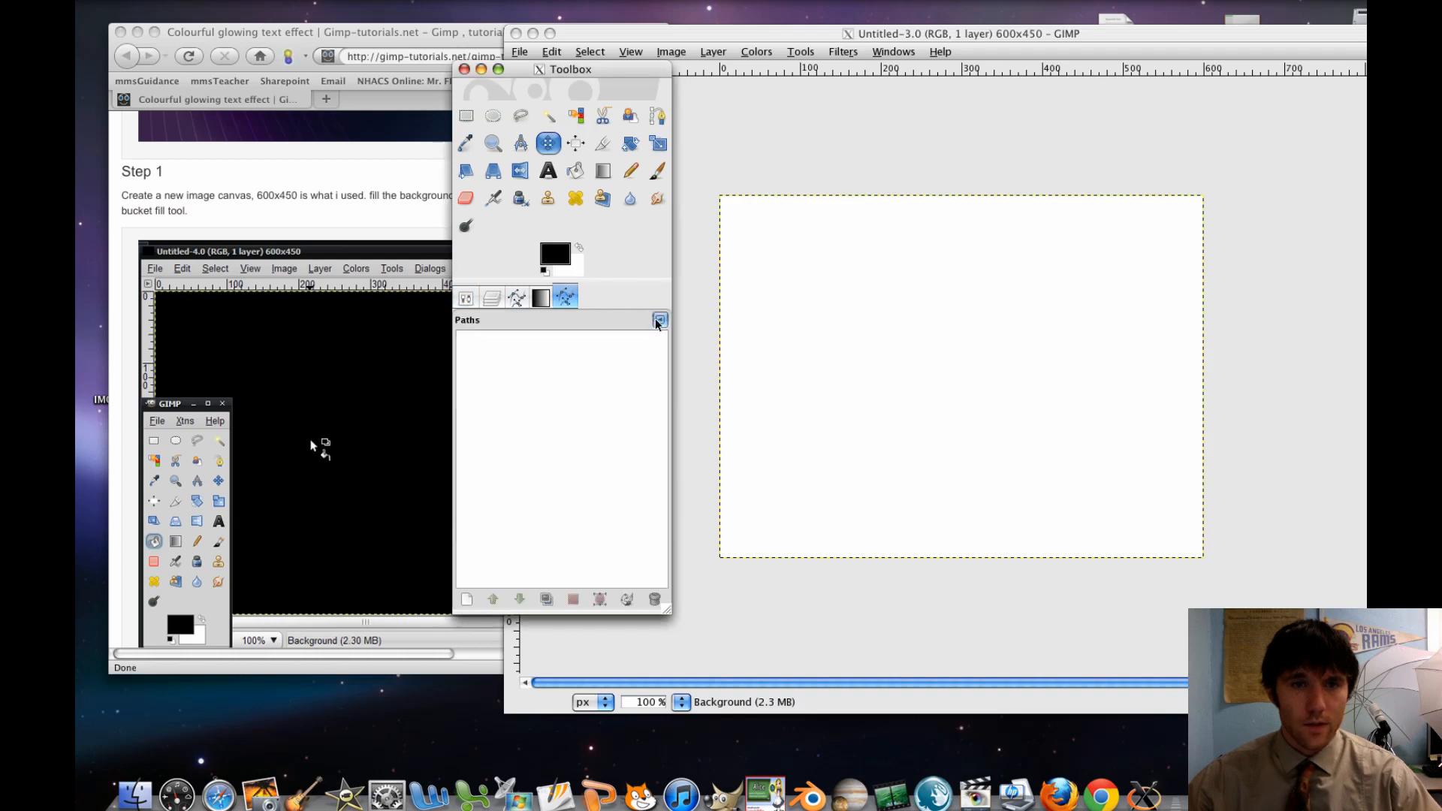
Close both Paths dialogs and the remaining Gradients dialog so the Toolbox dock keeps only Tool Options and Layers
{"action": "left_click", "coordinate": [656, 321]}
{"action": "left_click", "coordinate": [597, 363]}
{"action": "left_click", "coordinate": [661, 321]}
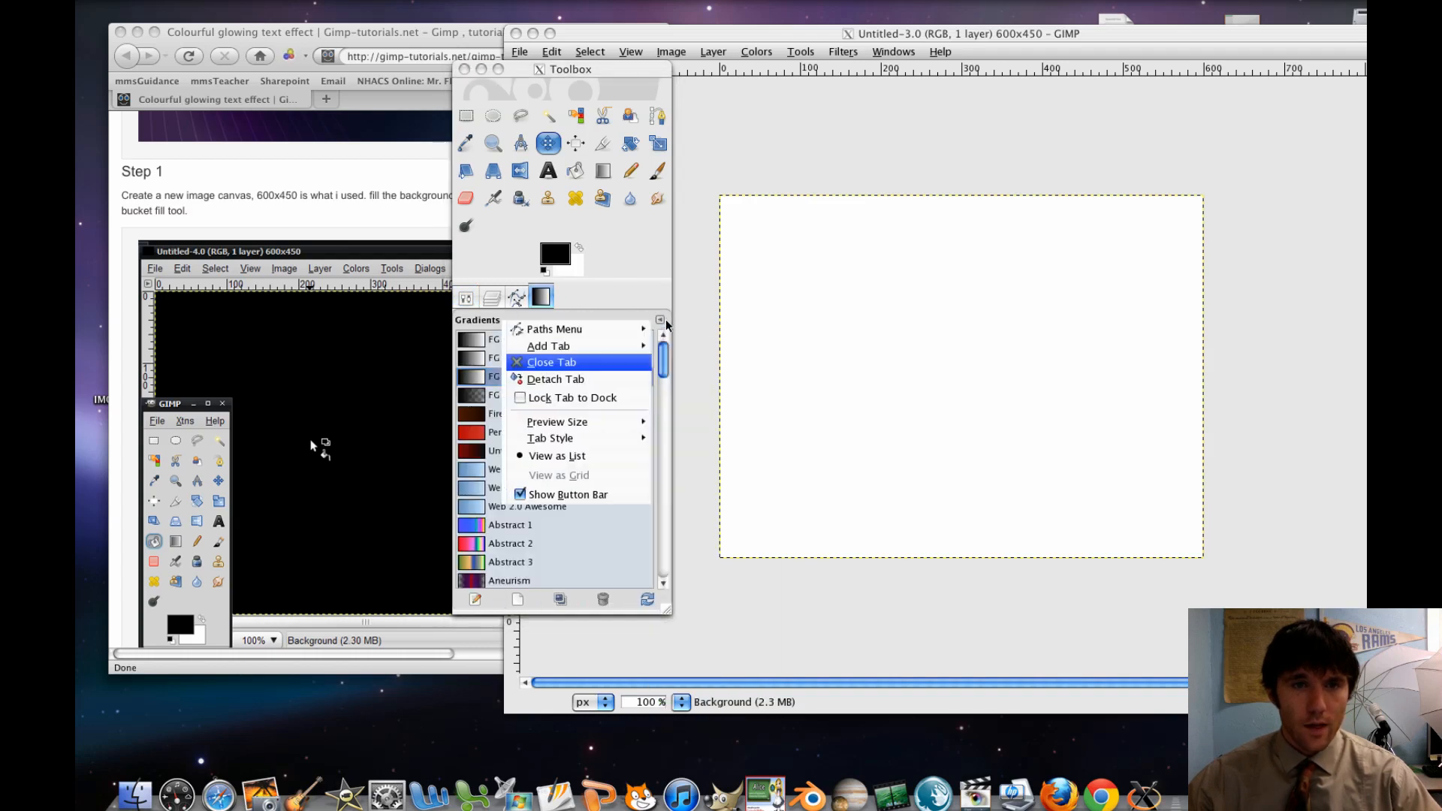
{"action": "left_click", "coordinate": [597, 362]}
{"action": "left_click", "coordinate": [658, 321]}
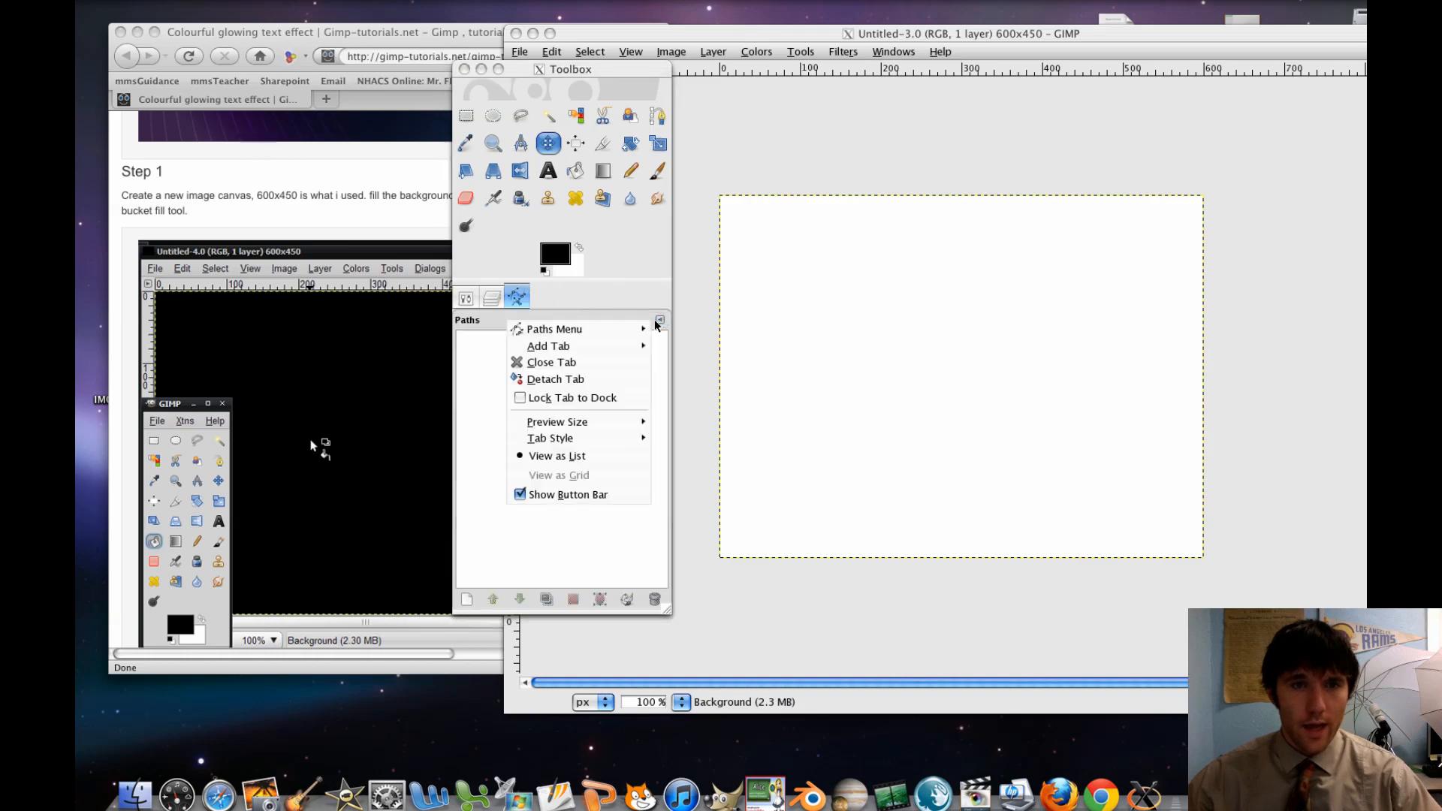
{"action": "left_click", "coordinate": [594, 362]}
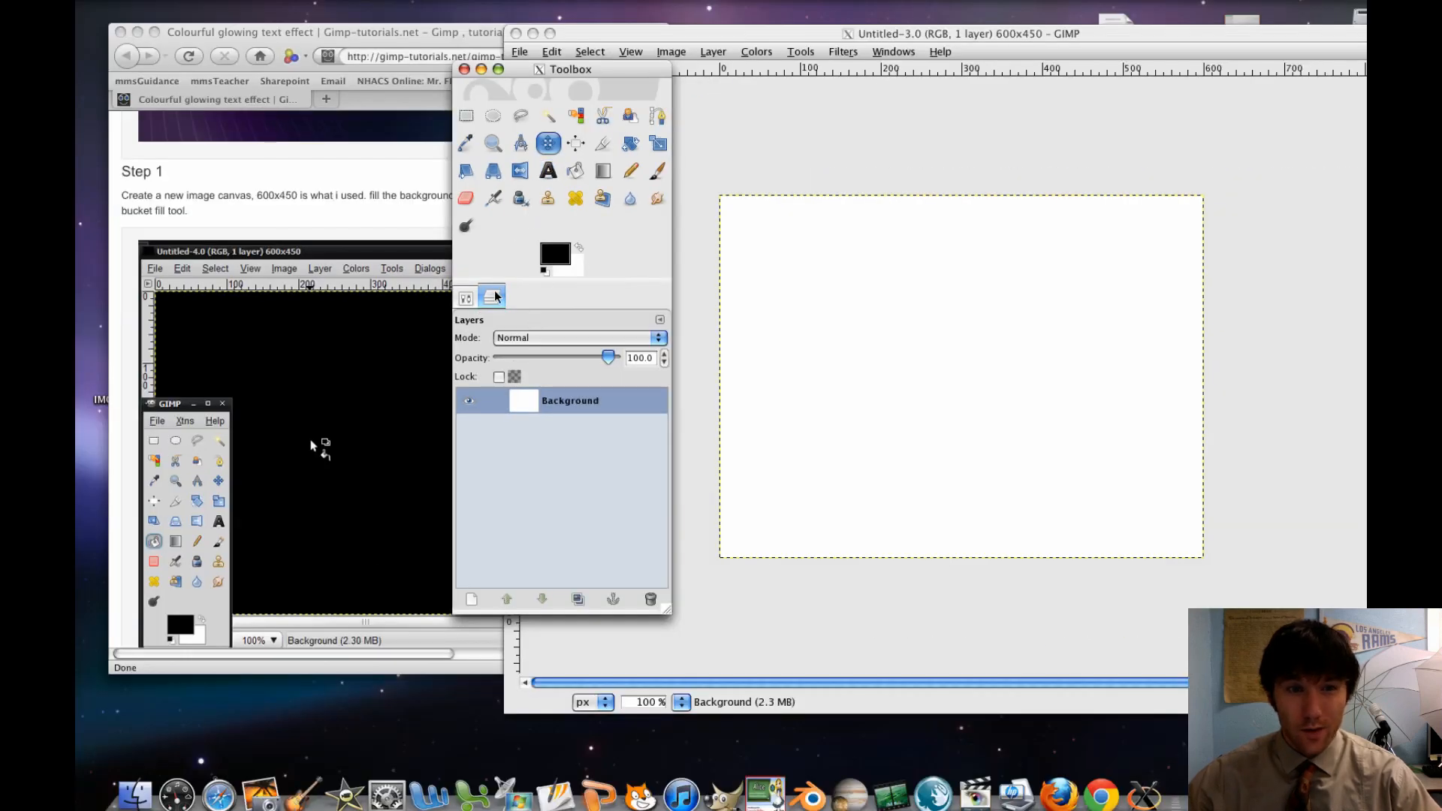
Check the Move tool's options and the dialogs that can be added to the Toolbox dock, without adding any
{"action": "left_click", "coordinate": [465, 298]}
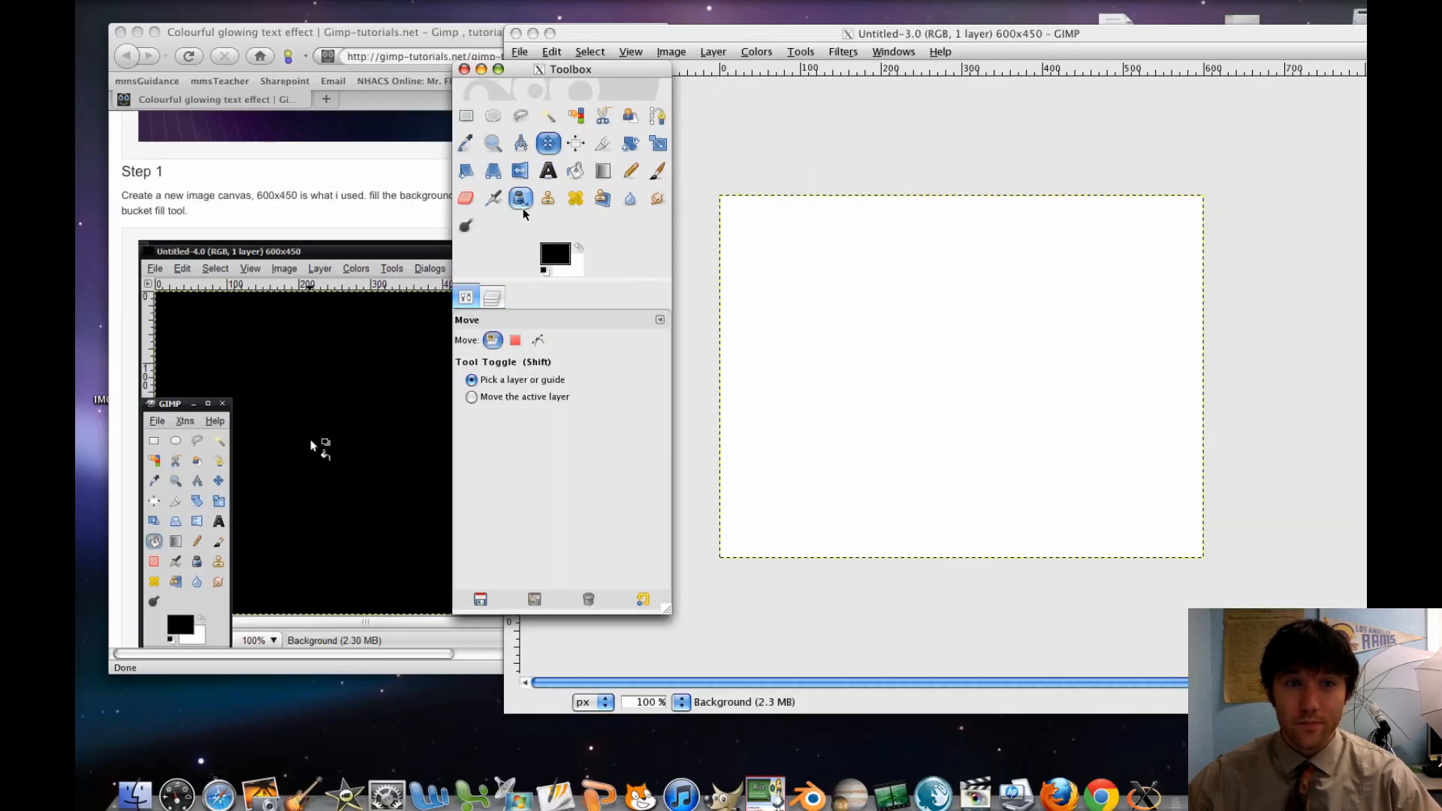
{"action": "left_click", "coordinate": [549, 150]}
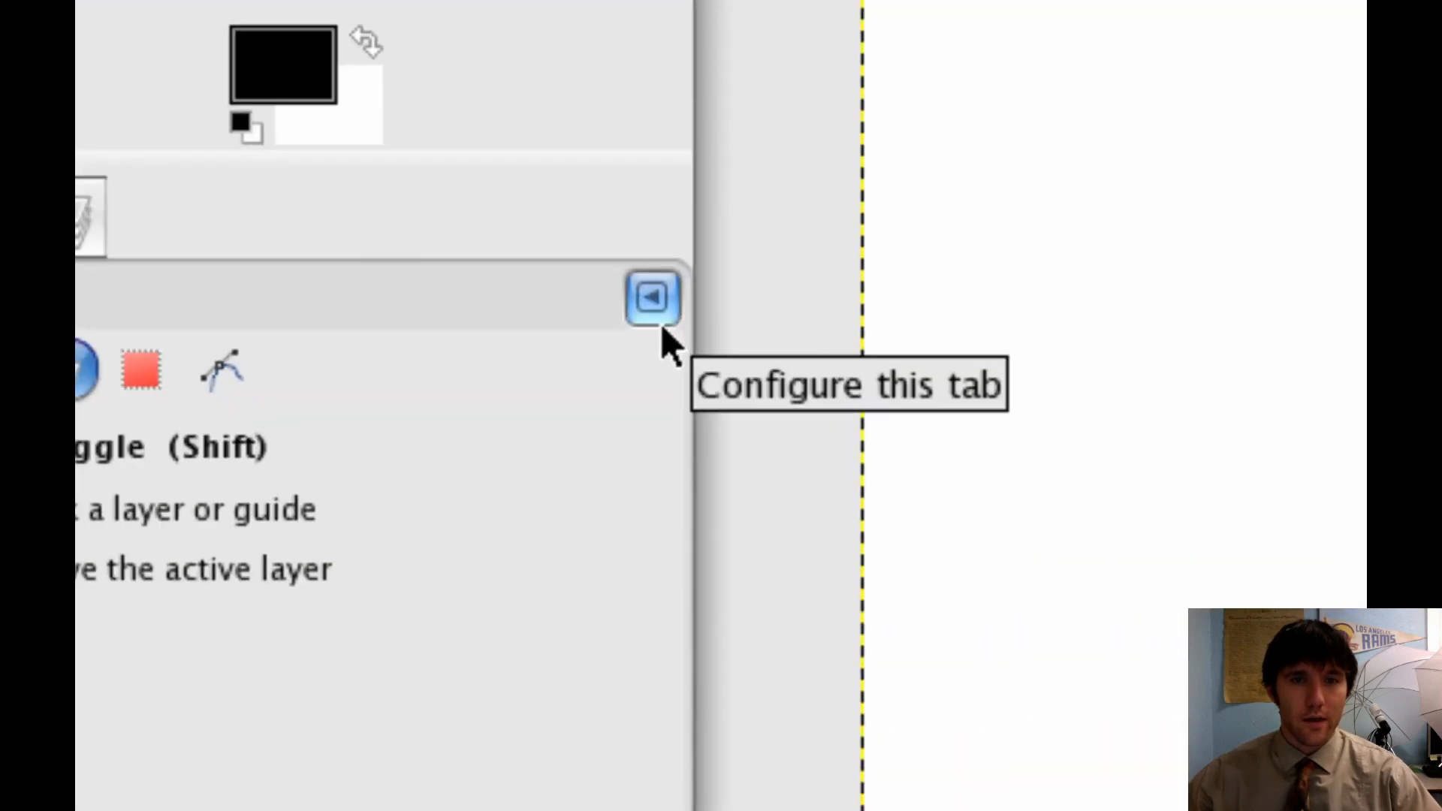
{"action": "left_click", "coordinate": [661, 324]}
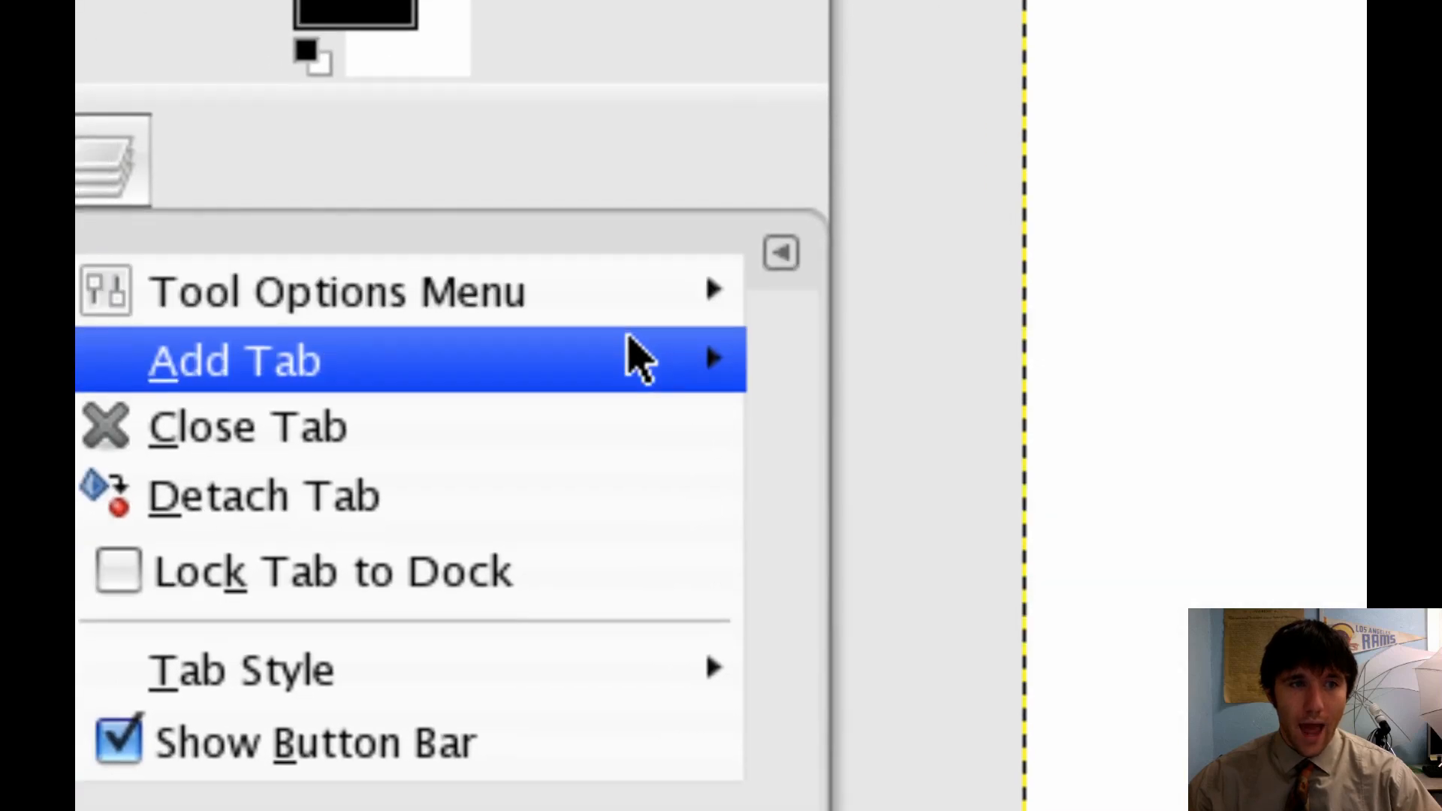
{"action": "mouse_move", "coordinate": [348, 424]}
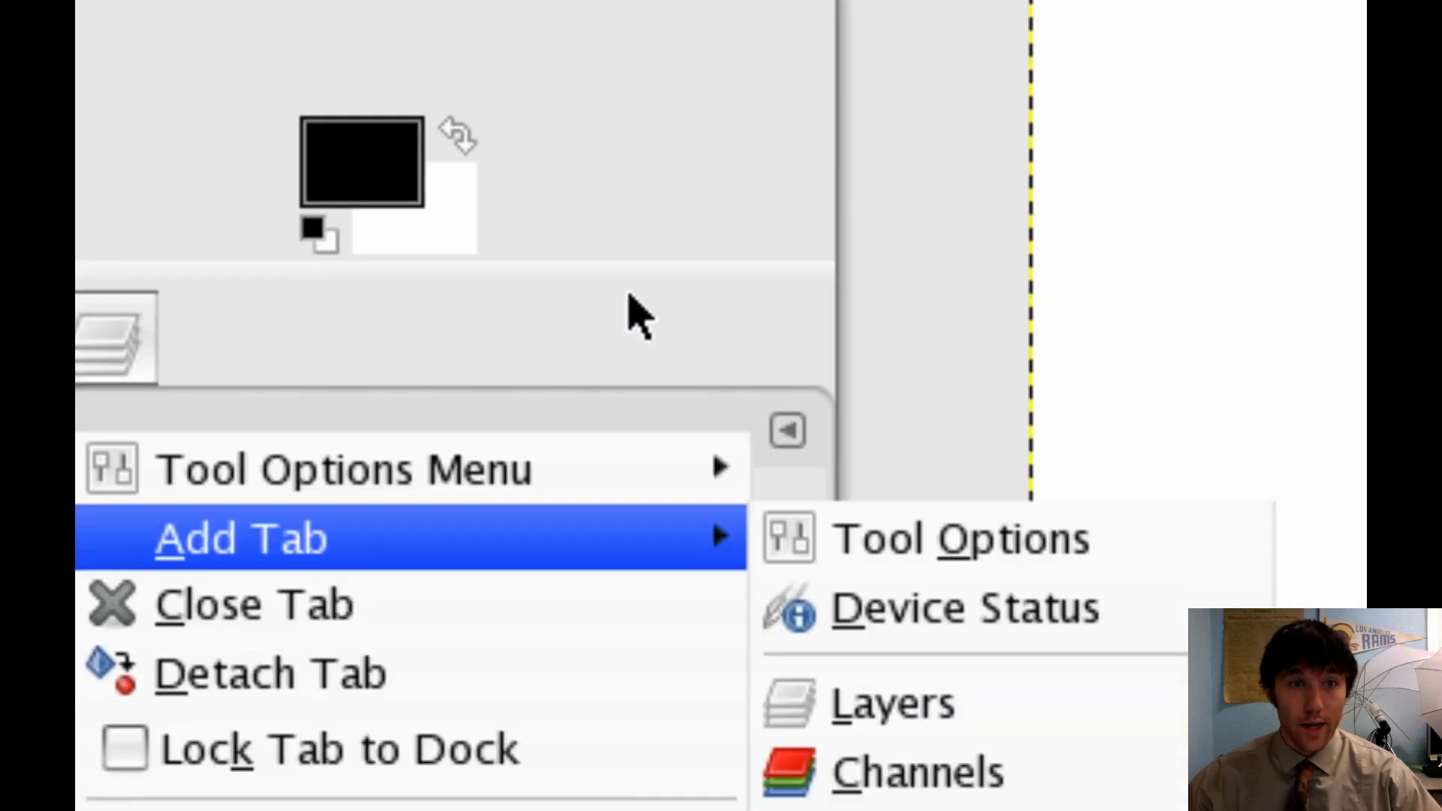
{"action": "left_click", "coordinate": [629, 294]}
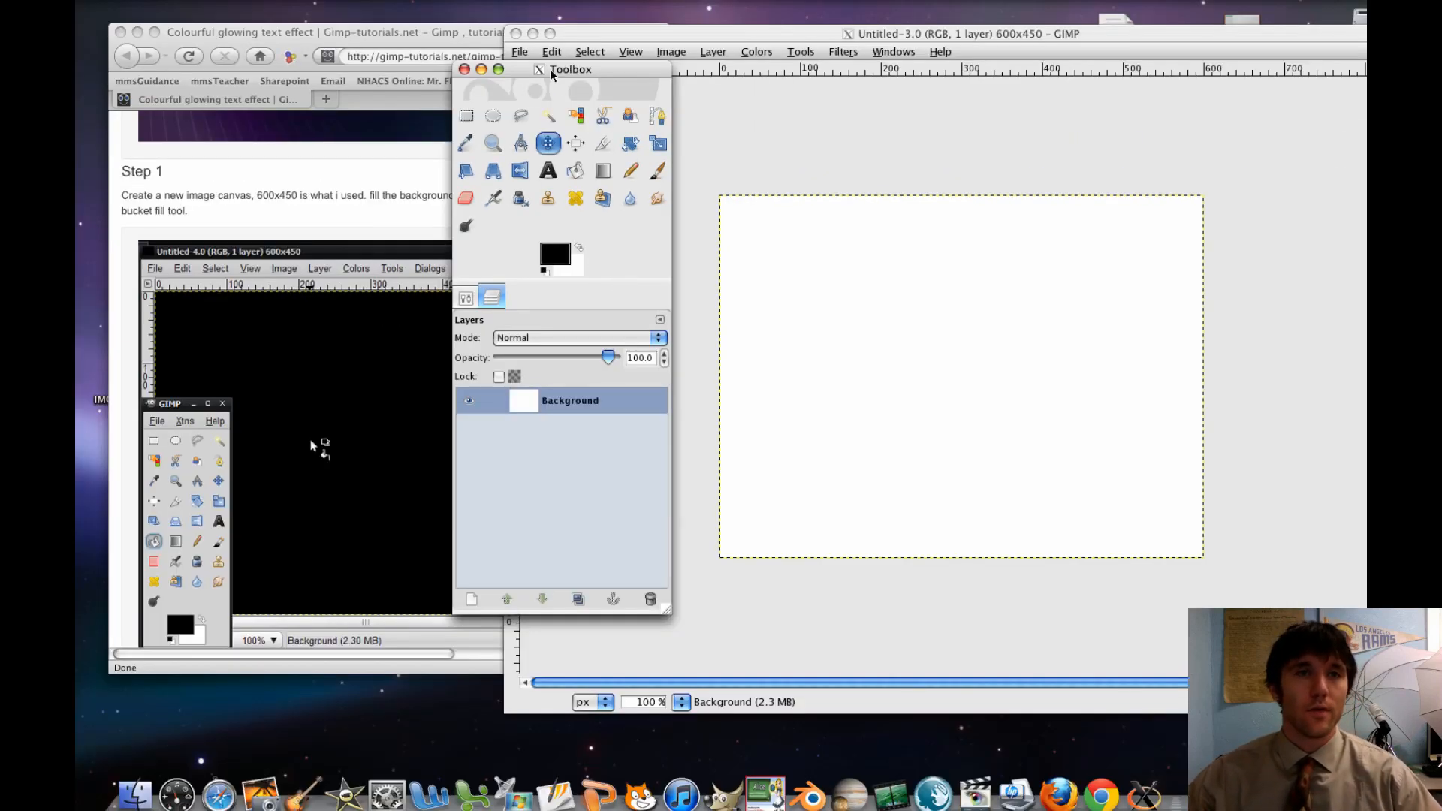
Fill the whole background layer with the black foreground color using the Bucket Fill tool
{"action": "left_click_drag", "start_coordinate": [552, 73], "coordinate": [664, 63]}
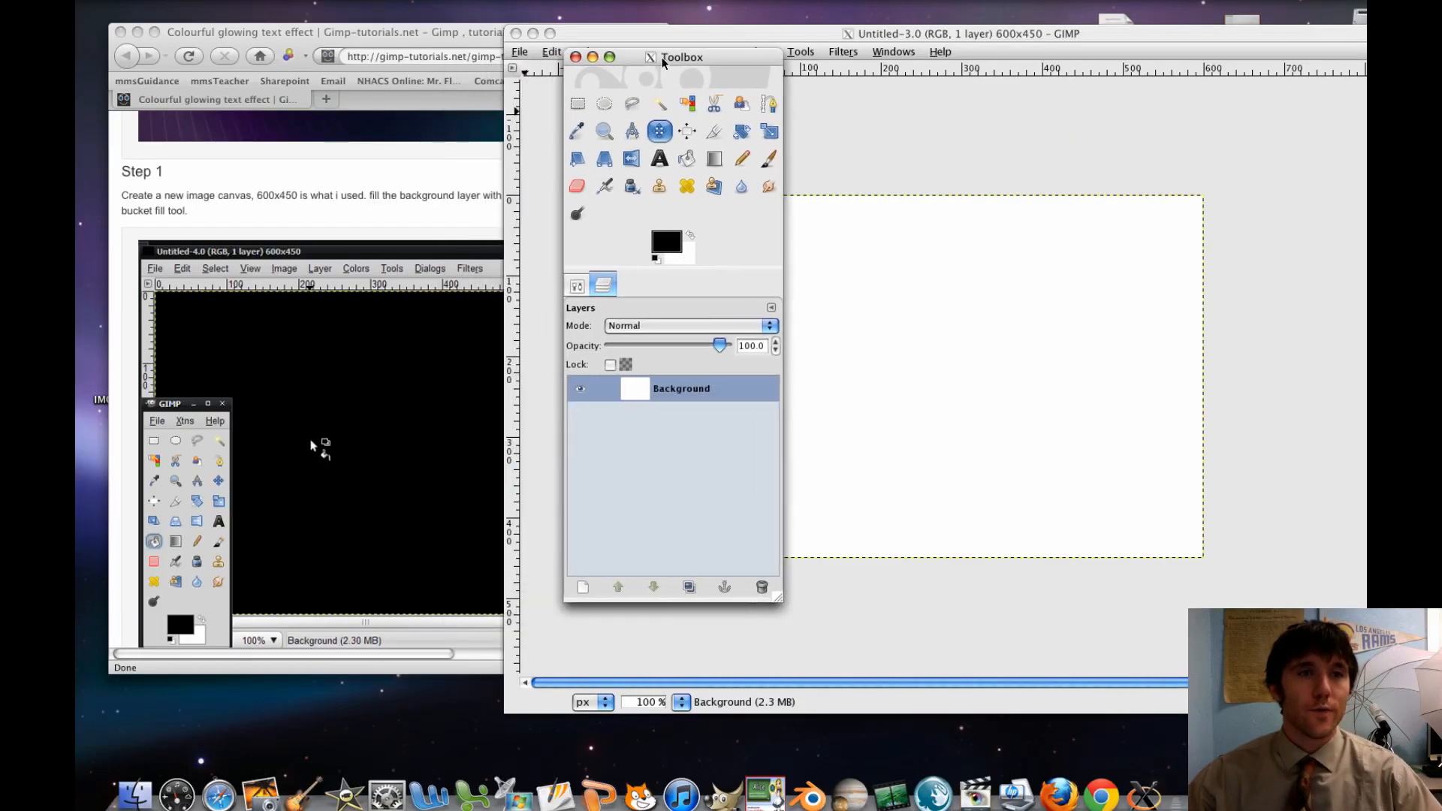
{"action": "left_click", "coordinate": [577, 291]}
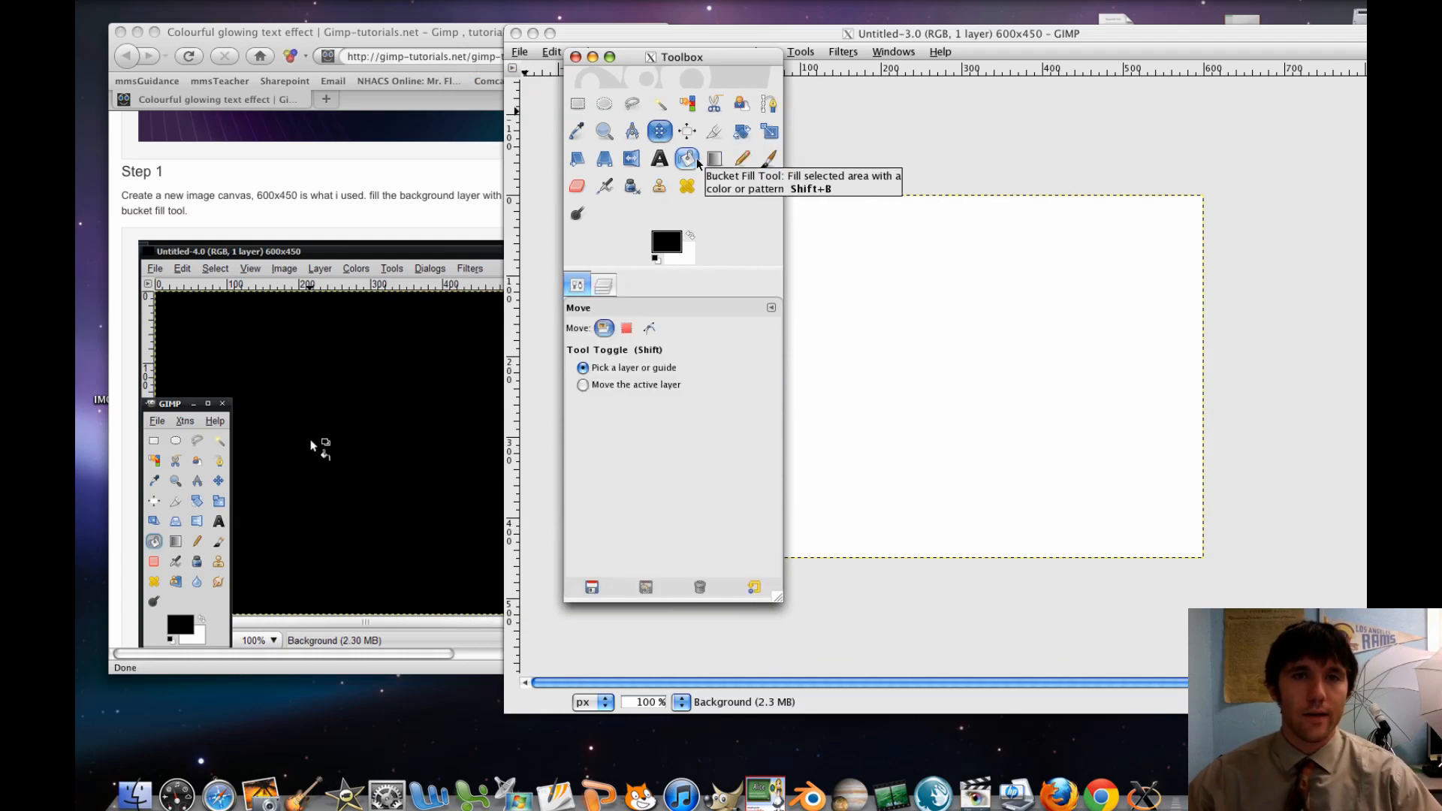
{"action": "left_click", "coordinate": [696, 160]}
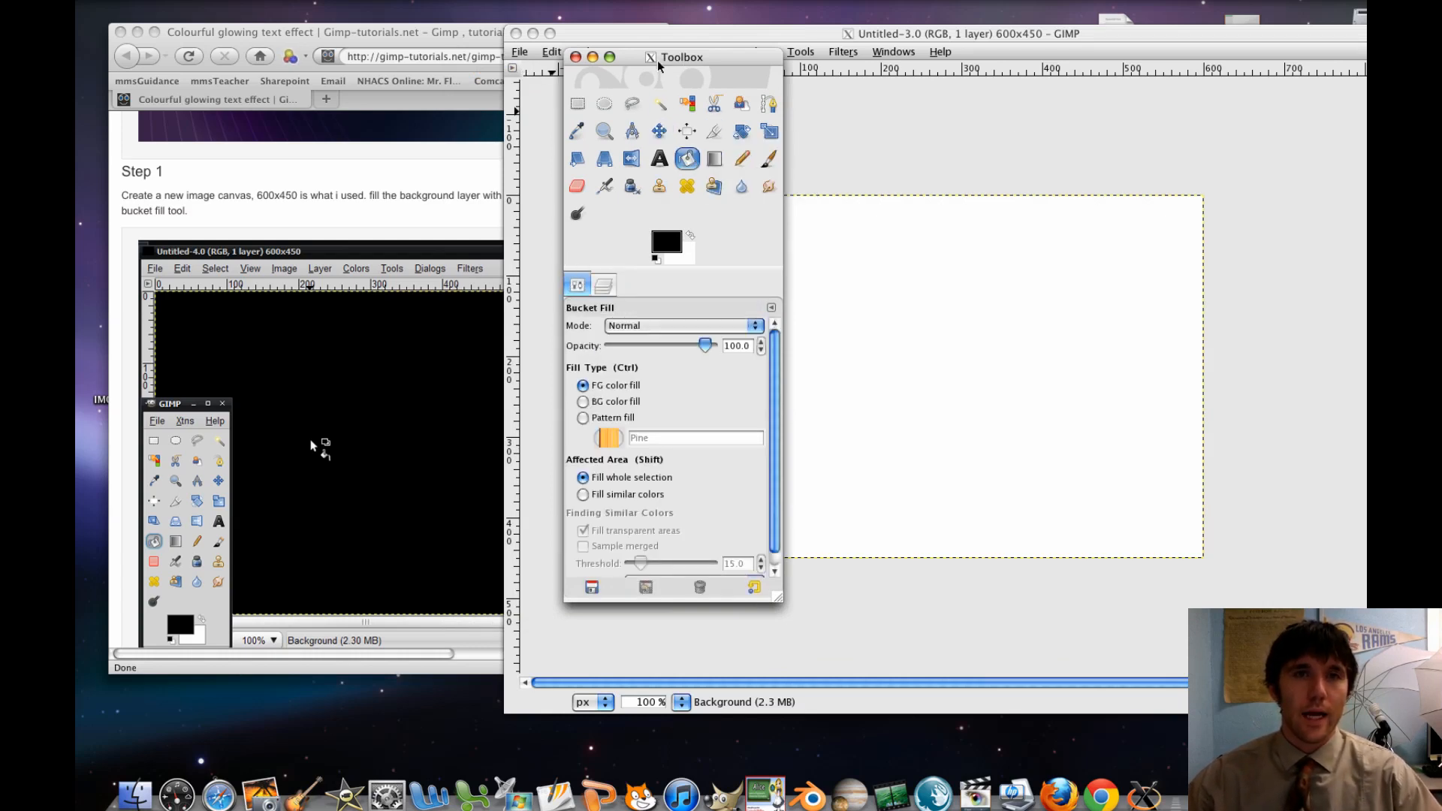
{"action": "left_click_drag", "start_coordinate": [659, 65], "coordinate": [526, 66]}
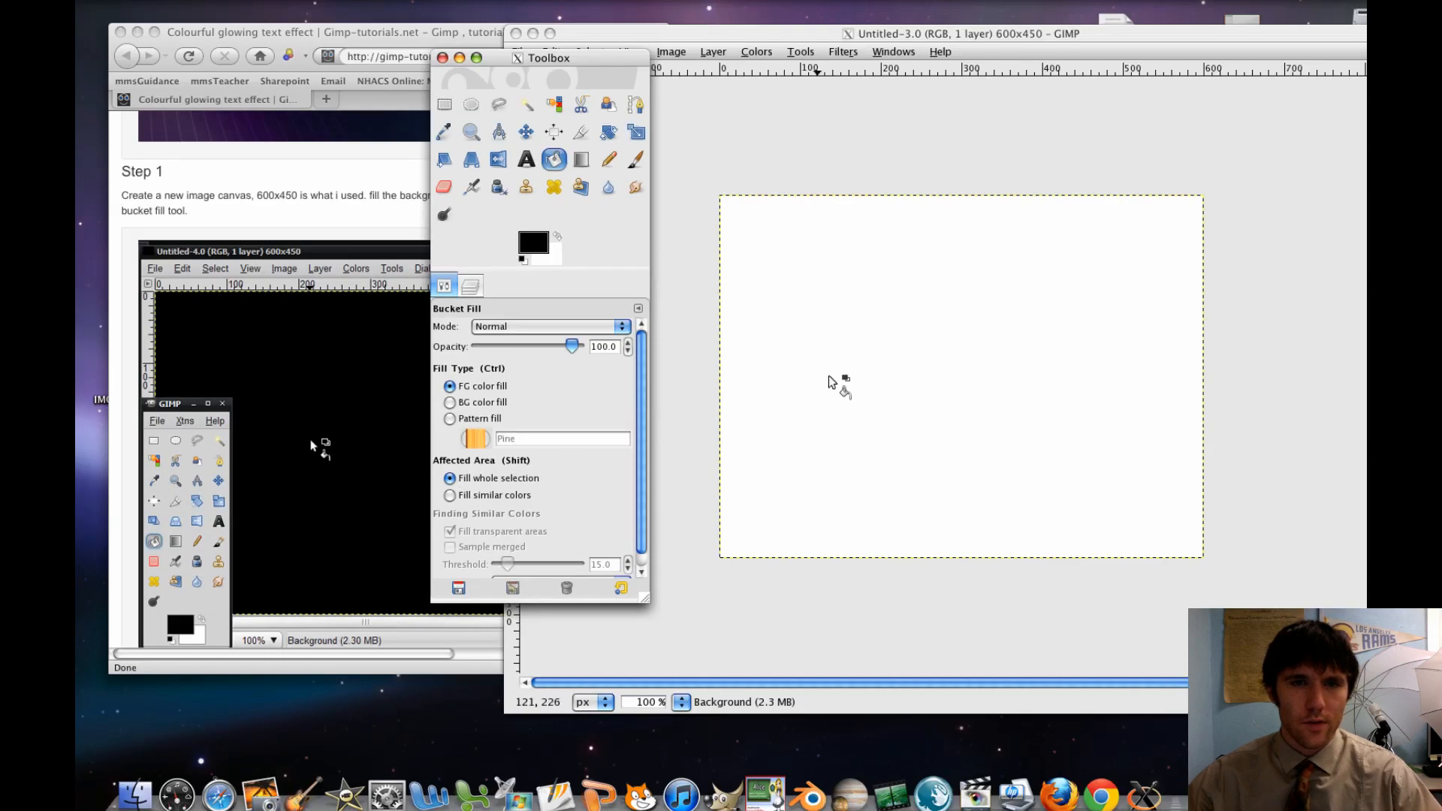
{"action": "left_click", "coordinate": [829, 377]}
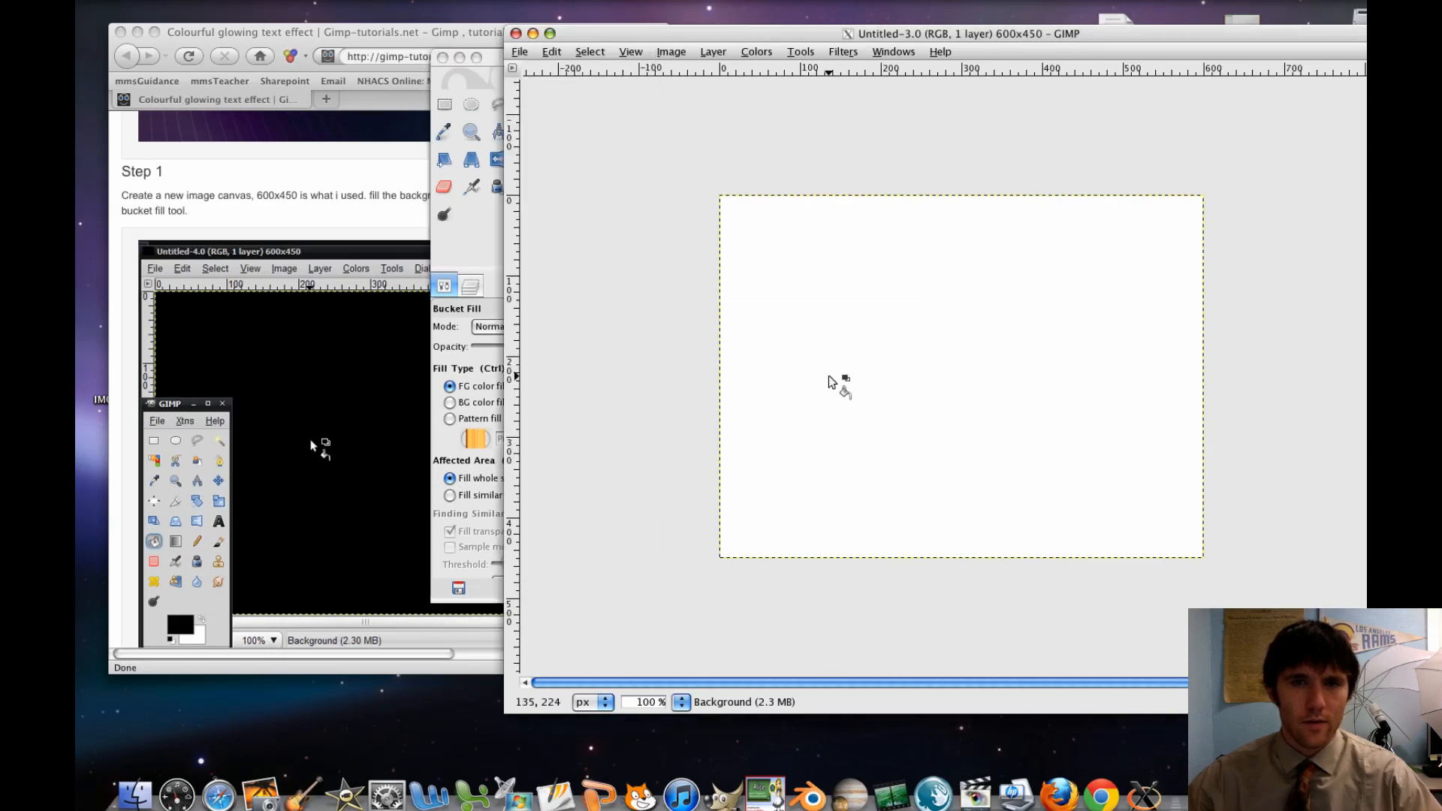
{"action": "left_click", "coordinate": [830, 377]}
Reposition the Toolbox over the image window's edge and switch back to the tutorial page in the browser
{"action": "left_click", "coordinate": [483, 213]}
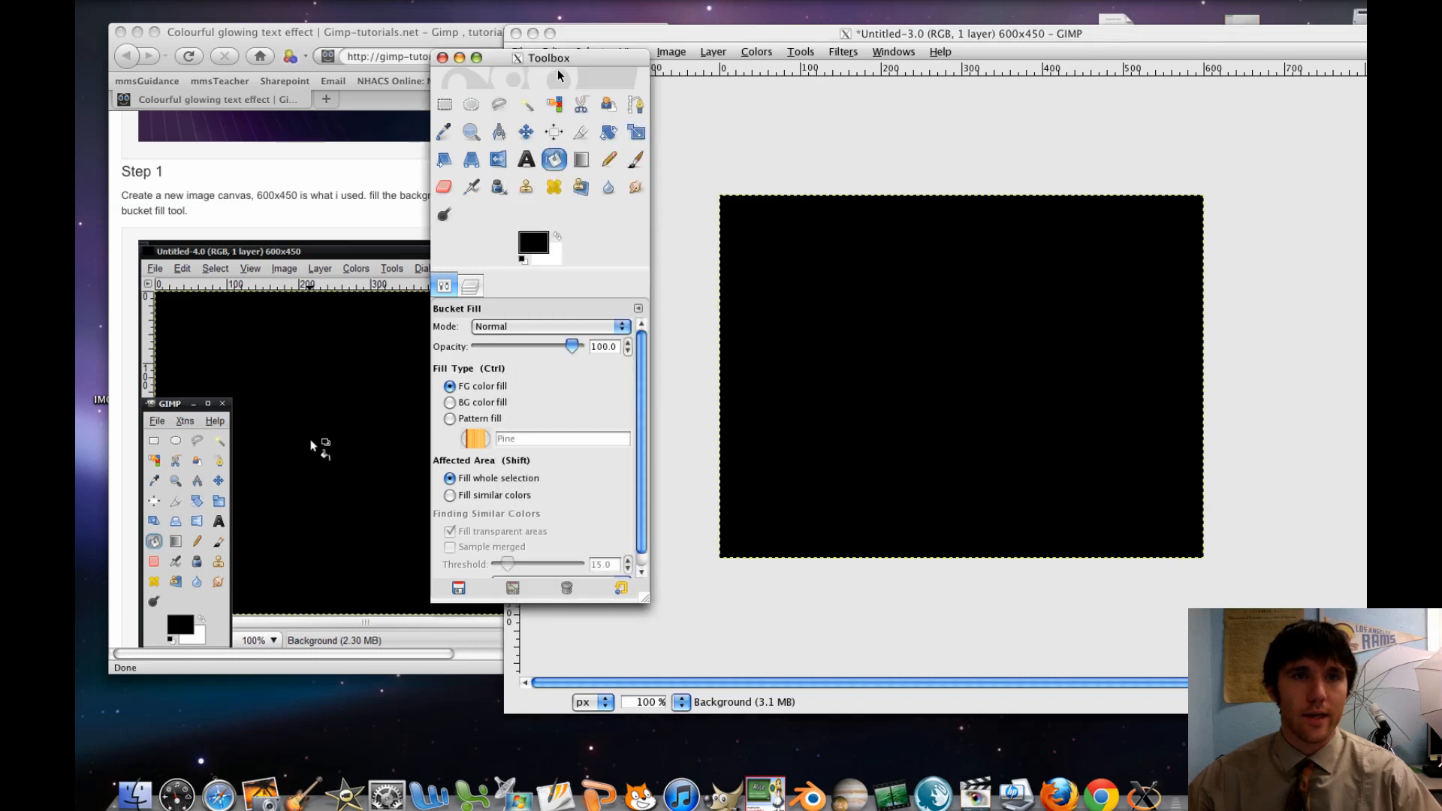
{"action": "left_click_drag", "start_coordinate": [557, 59], "coordinate": [647, 46]}
{"action": "left_click", "coordinate": [414, 256]}
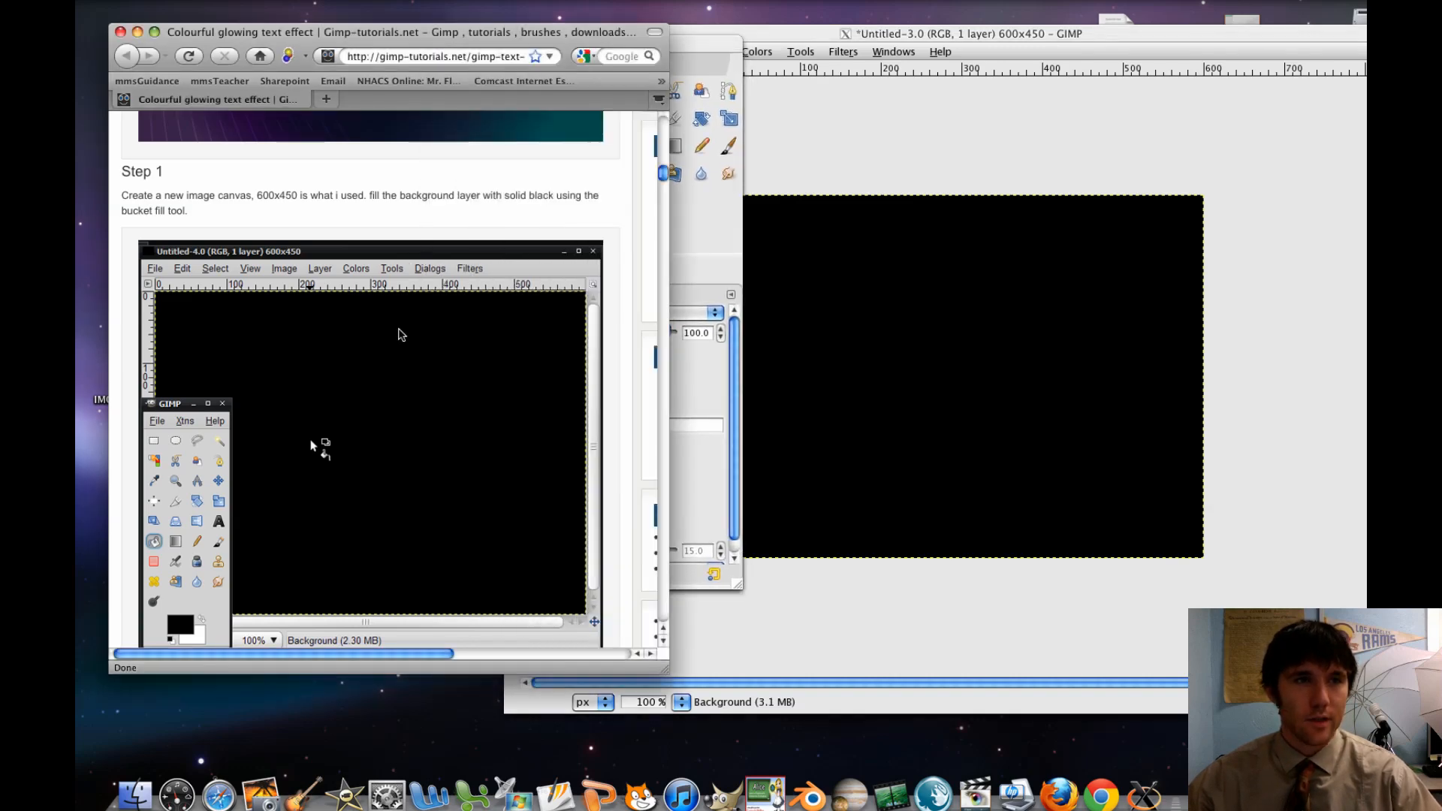
Following the tutorial's Step 2, add a transparent 600x450 layer named "Blue Gradient" above the background
{"action": "scroll", "coordinate": [400, 335], "scroll_direction": "down", "scroll_amount": 4}
{"action": "scroll", "coordinate": [400, 335], "scroll_direction": "down", "scroll_amount": 8}
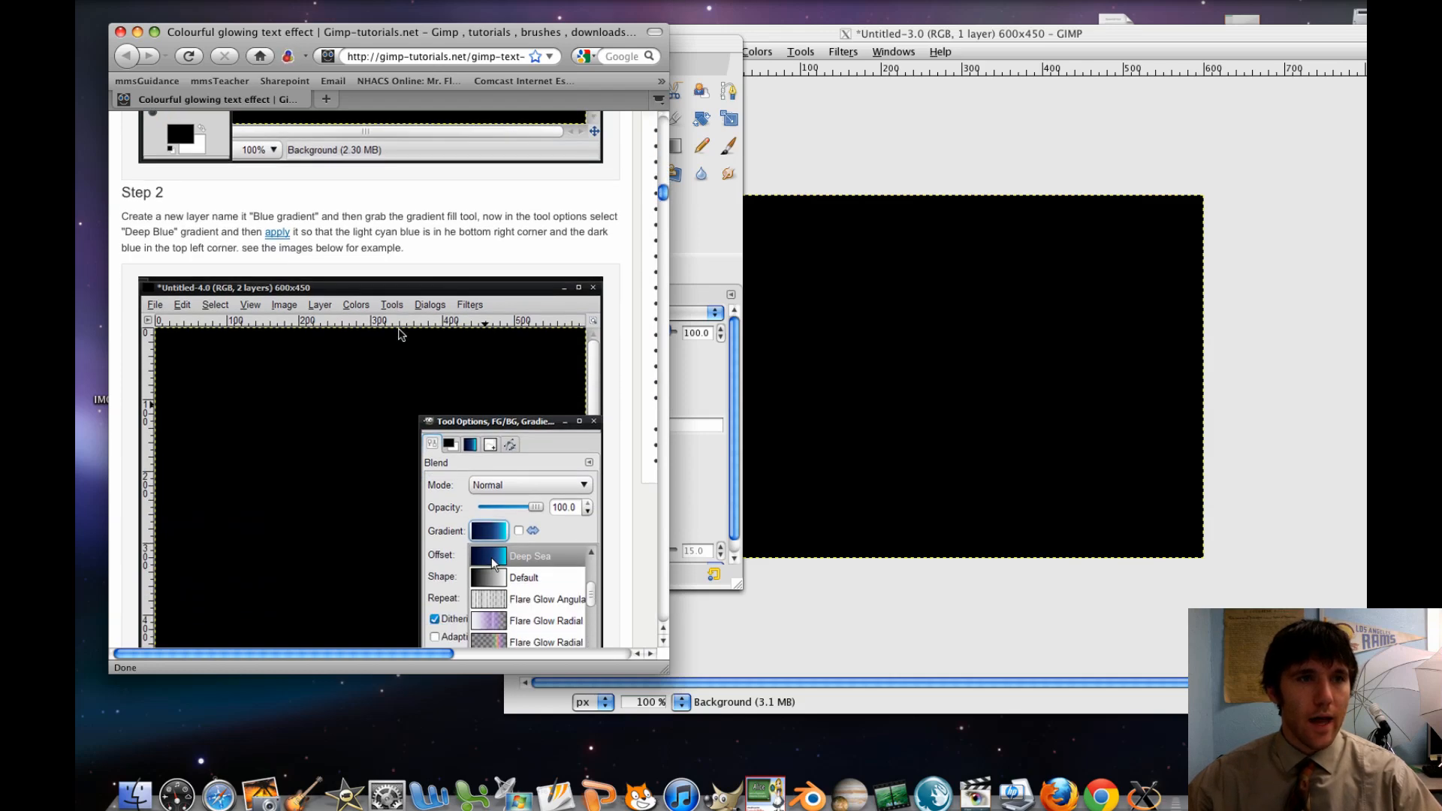
{"action": "left_click", "coordinate": [681, 264]}
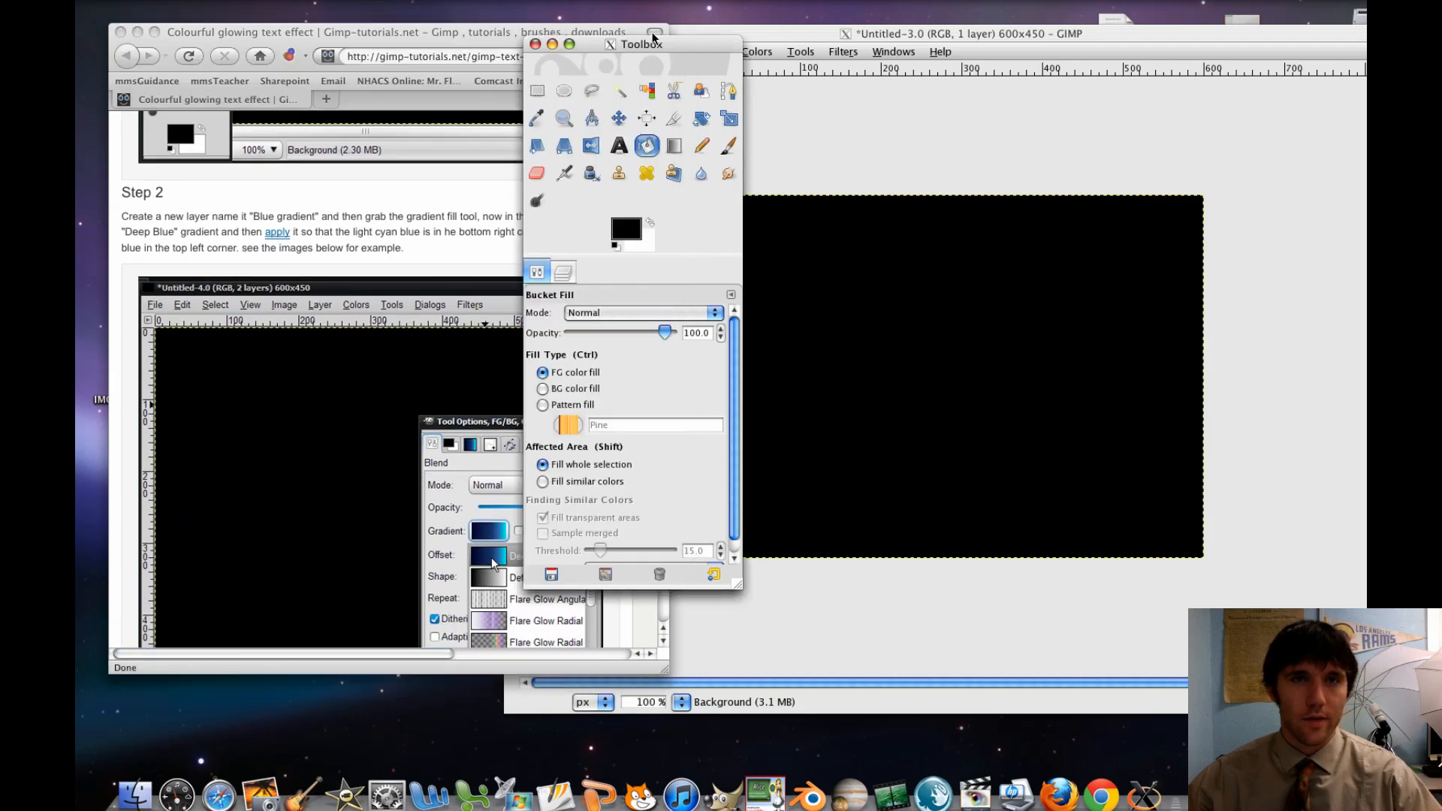
{"action": "left_click_drag", "start_coordinate": [653, 36], "coordinate": [1197, 37]}
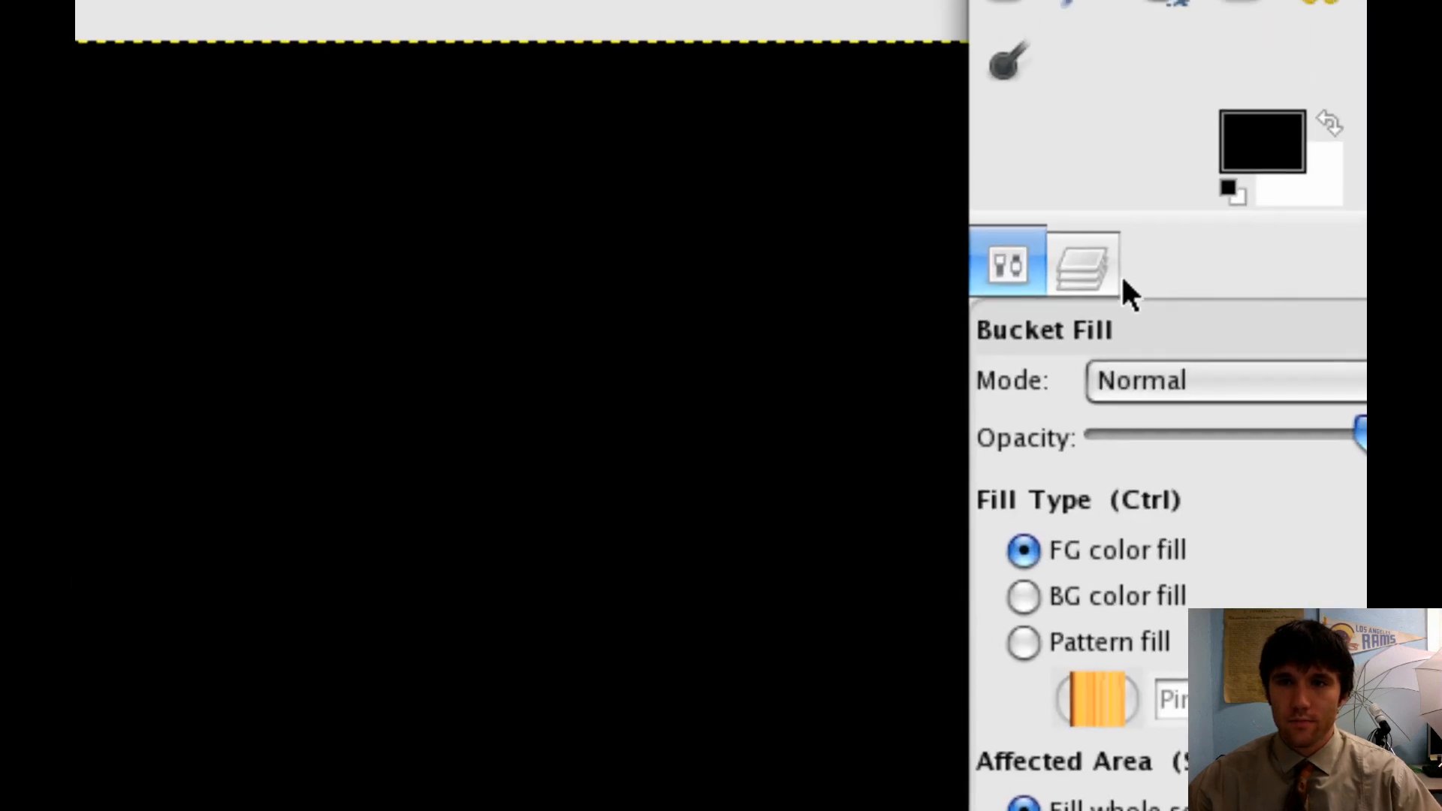
{"action": "left_click", "coordinate": [1118, 281]}
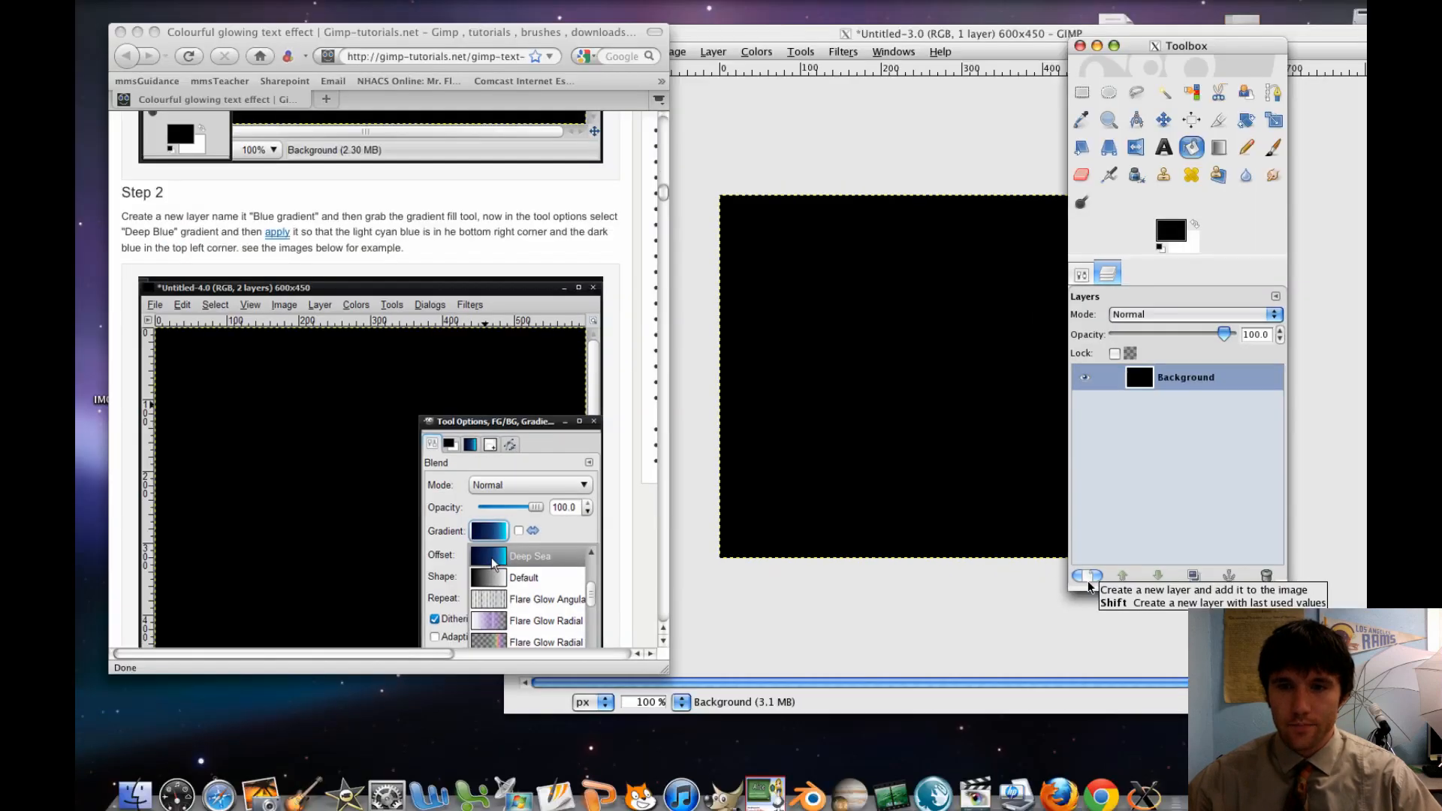
{"action": "left_click", "coordinate": [1088, 573]}
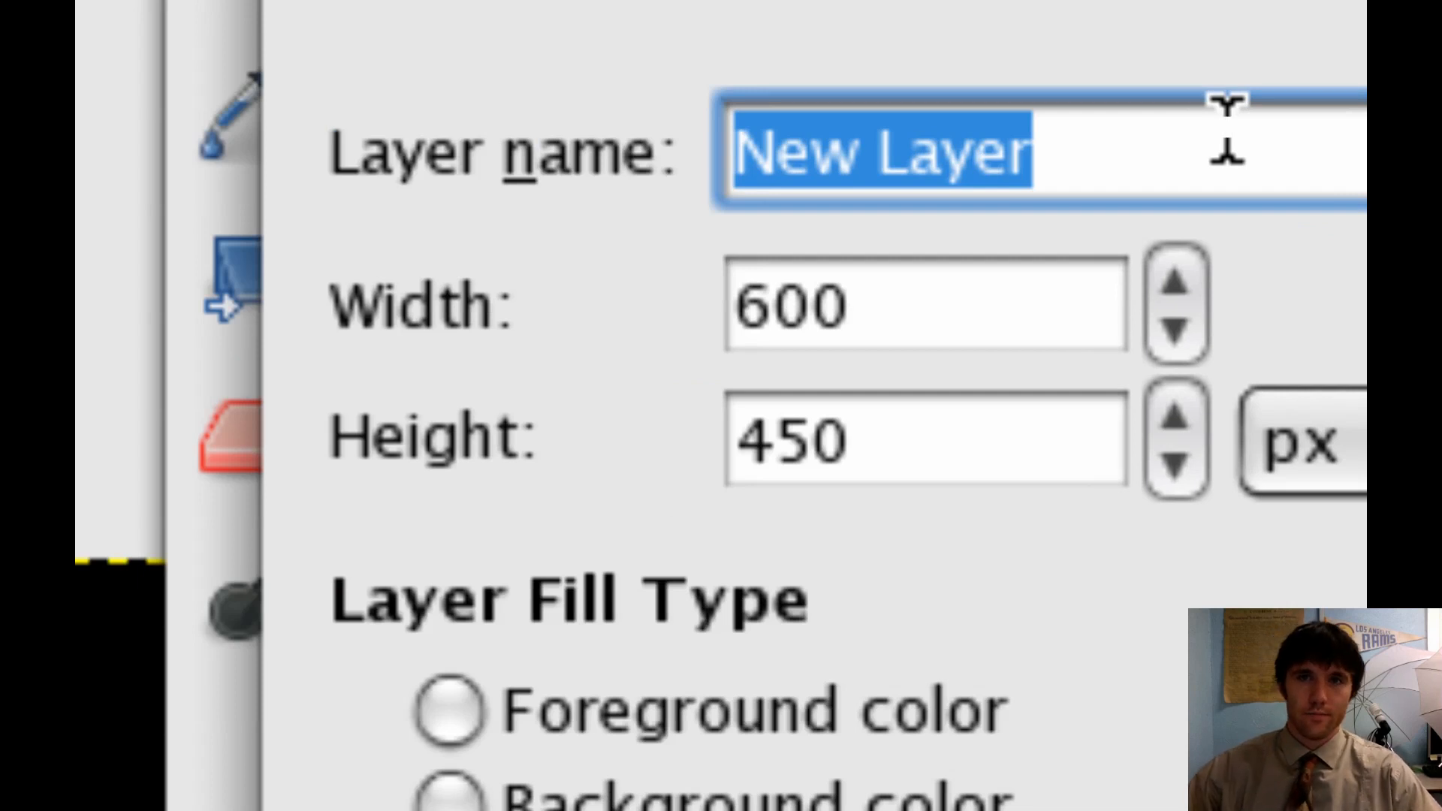
{"action": "type", "text": "Blue Gradient"}
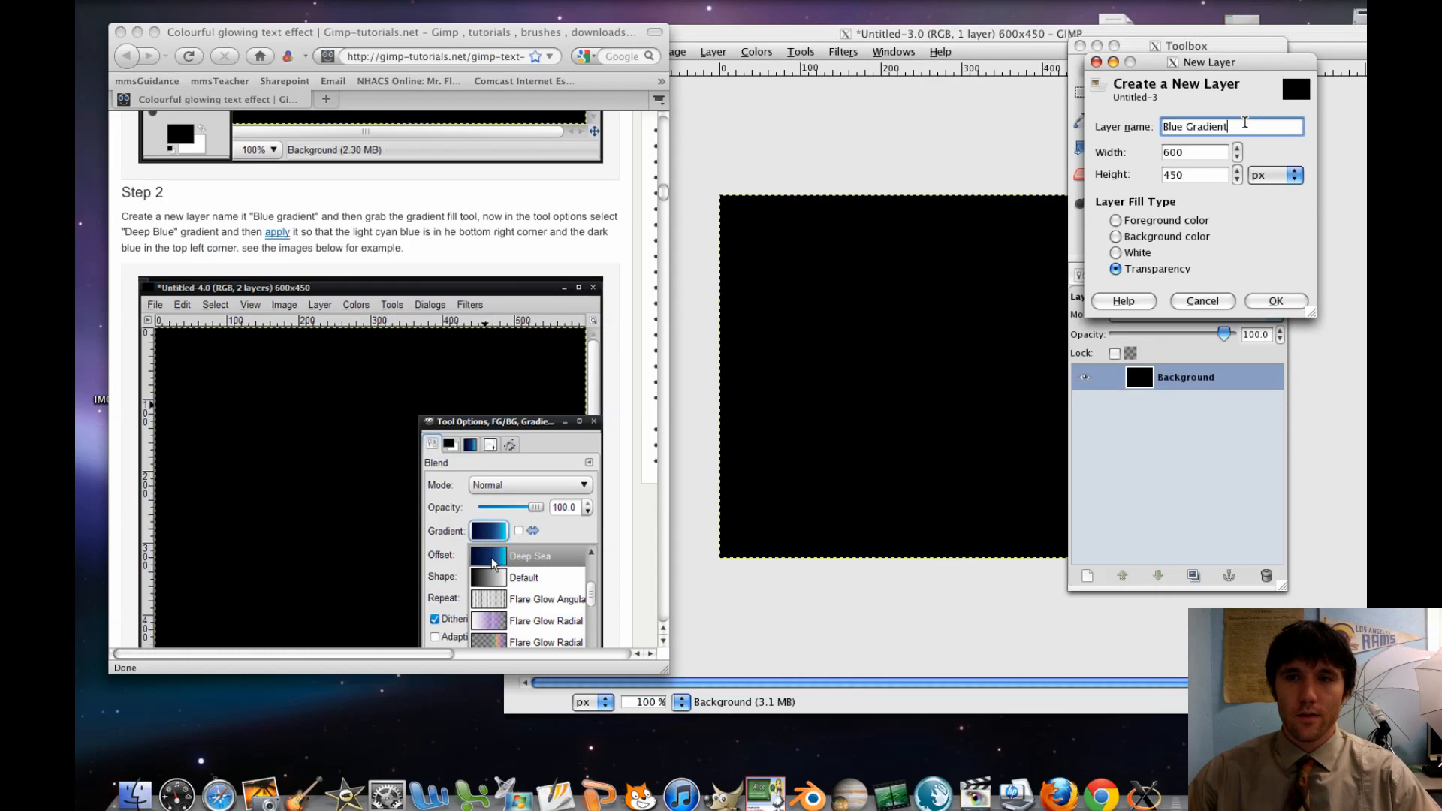
{"action": "left_click", "coordinate": [1277, 302]}
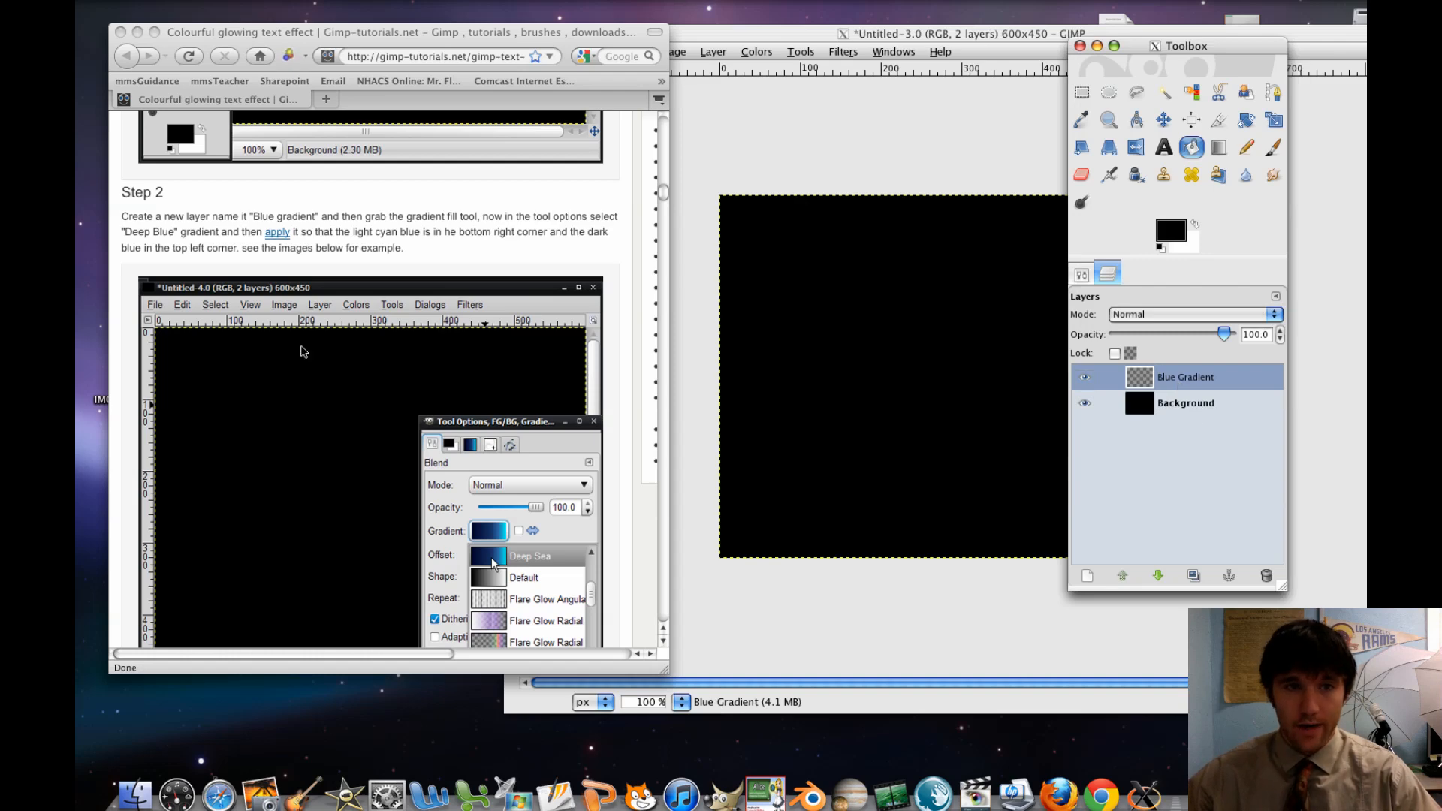
Activate the Blend tool and choose the Deep Sea gradient for it, as shown in the tutorial
{"action": "left_click", "coordinate": [359, 318]}
{"action": "scroll", "coordinate": [358, 317], "scroll_direction": "down", "scroll_amount": 3}
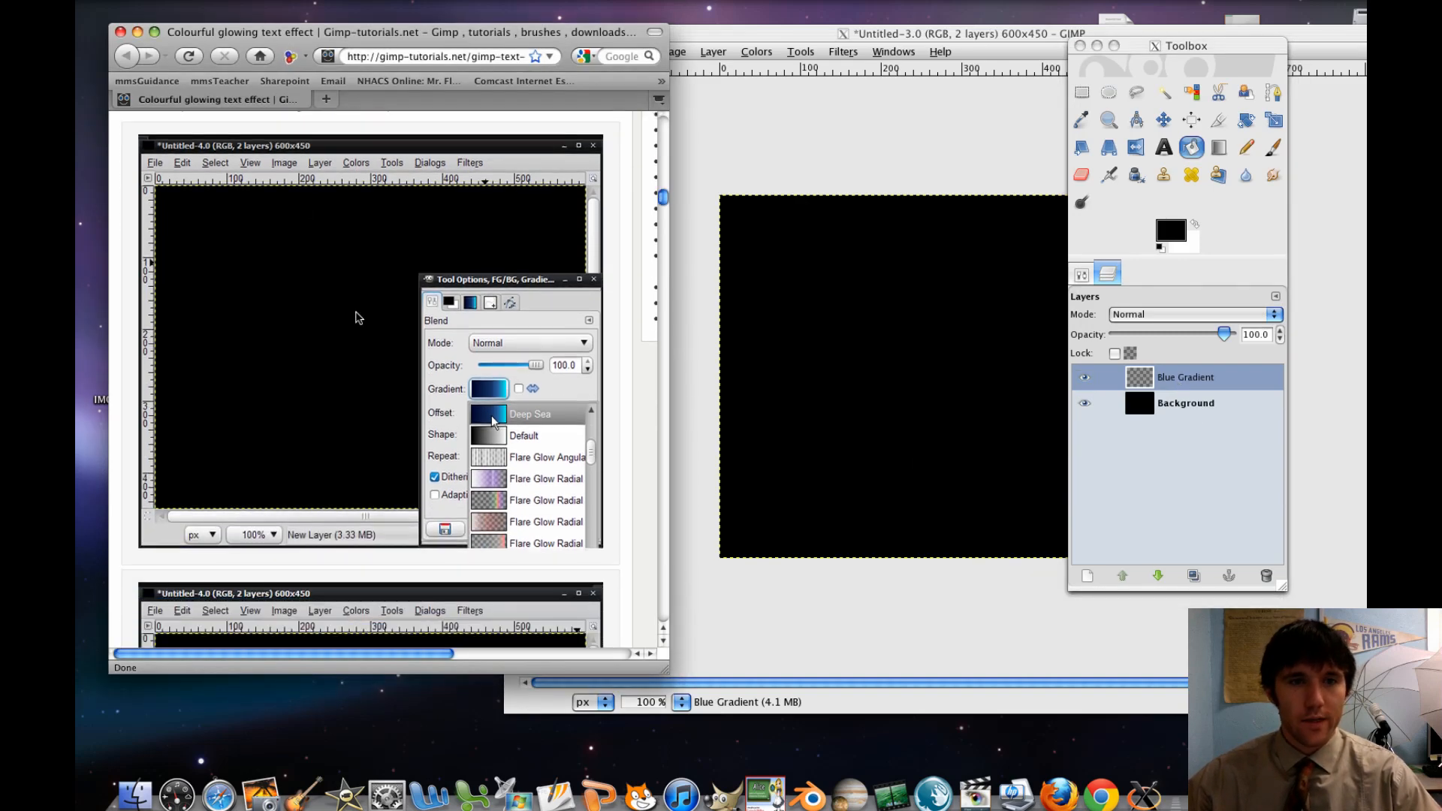
{"action": "scroll", "coordinate": [358, 317], "scroll_direction": "down", "scroll_amount": 3}
{"action": "scroll", "coordinate": [359, 318], "scroll_direction": "up", "scroll_amount": 3}
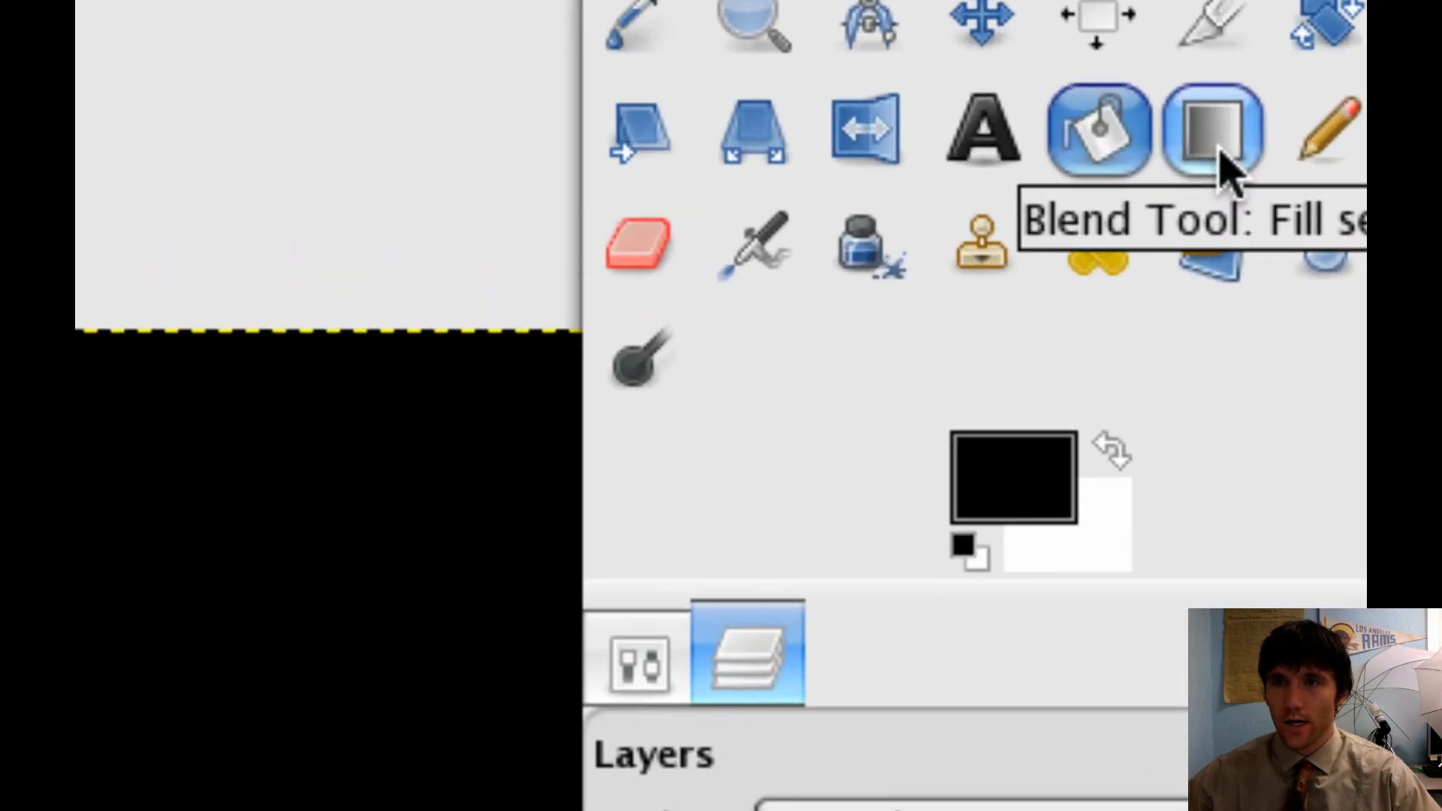
{"action": "double_click", "coordinate": [1219, 150]}
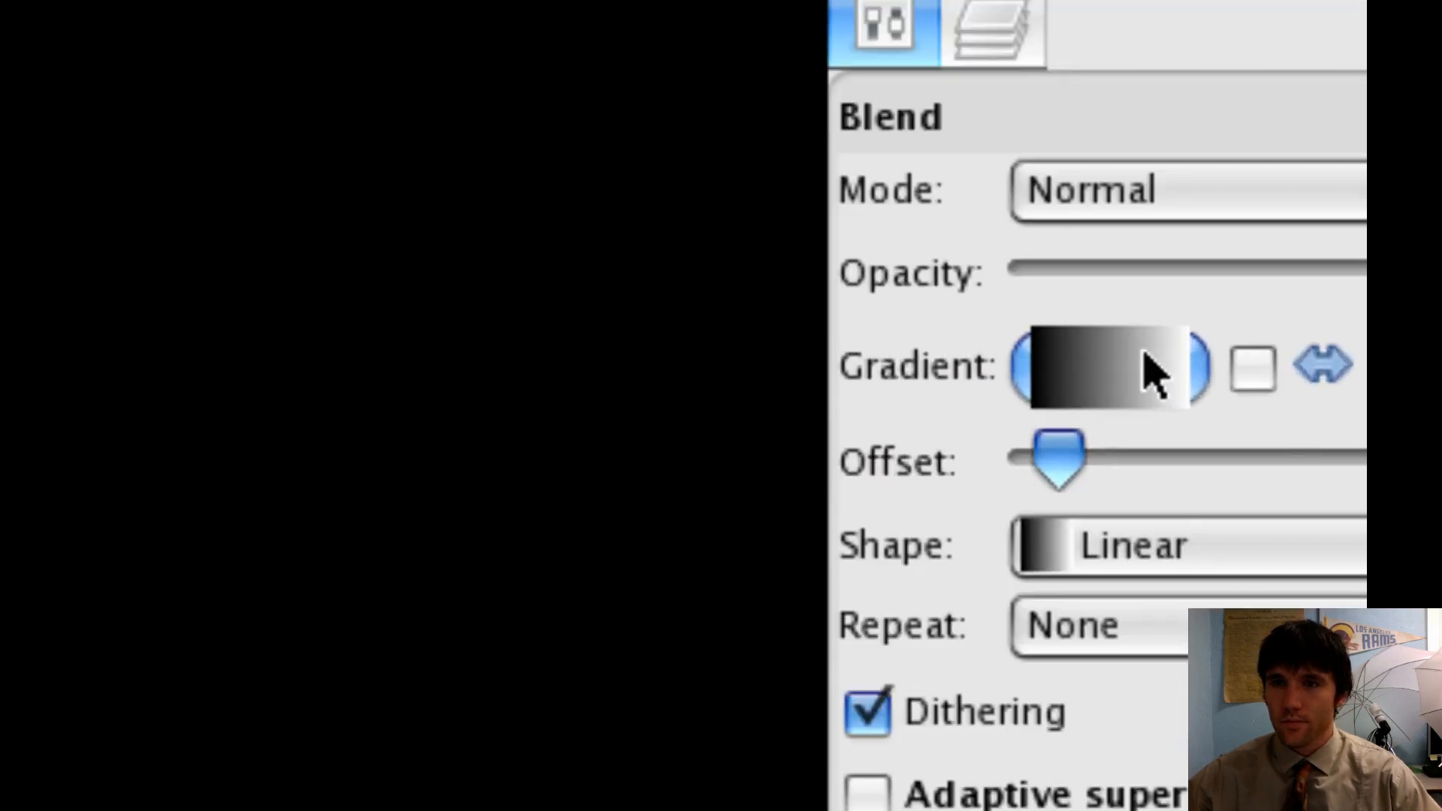
{"action": "left_click", "coordinate": [1143, 360]}
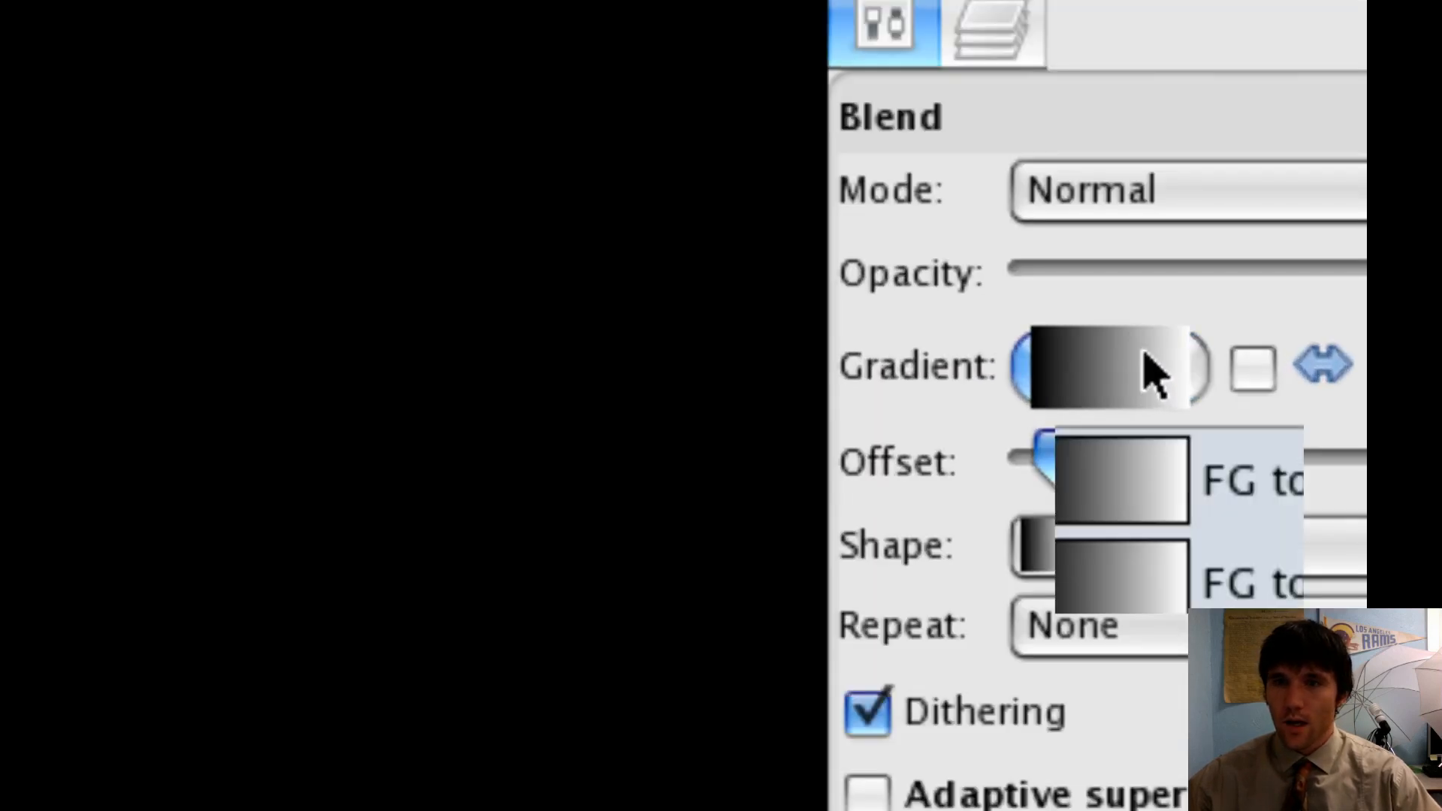
{"action": "scroll", "coordinate": [1180, 423], "scroll_direction": "down", "scroll_amount": 5}
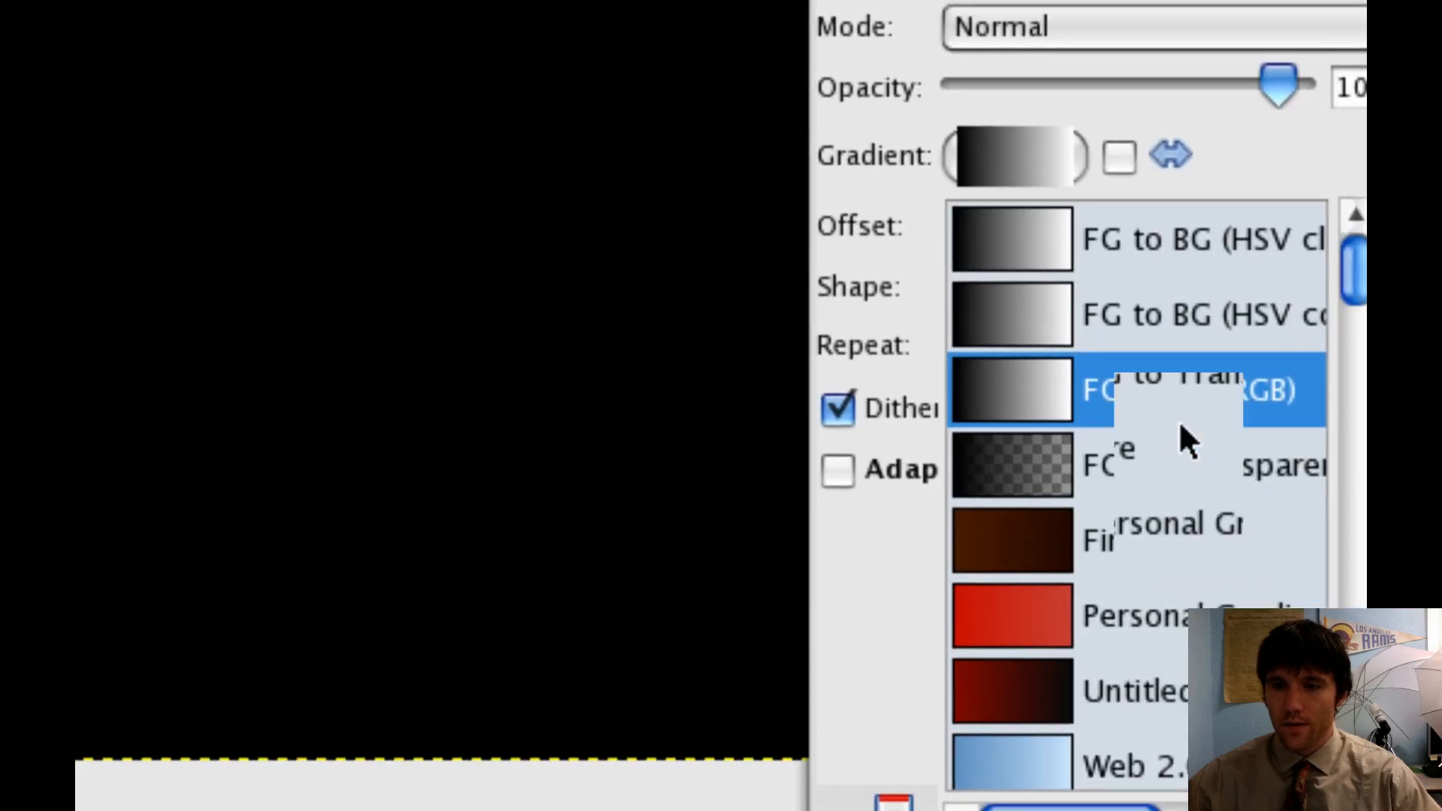
{"action": "scroll", "coordinate": [1179, 421], "scroll_direction": "down", "scroll_amount": 8}
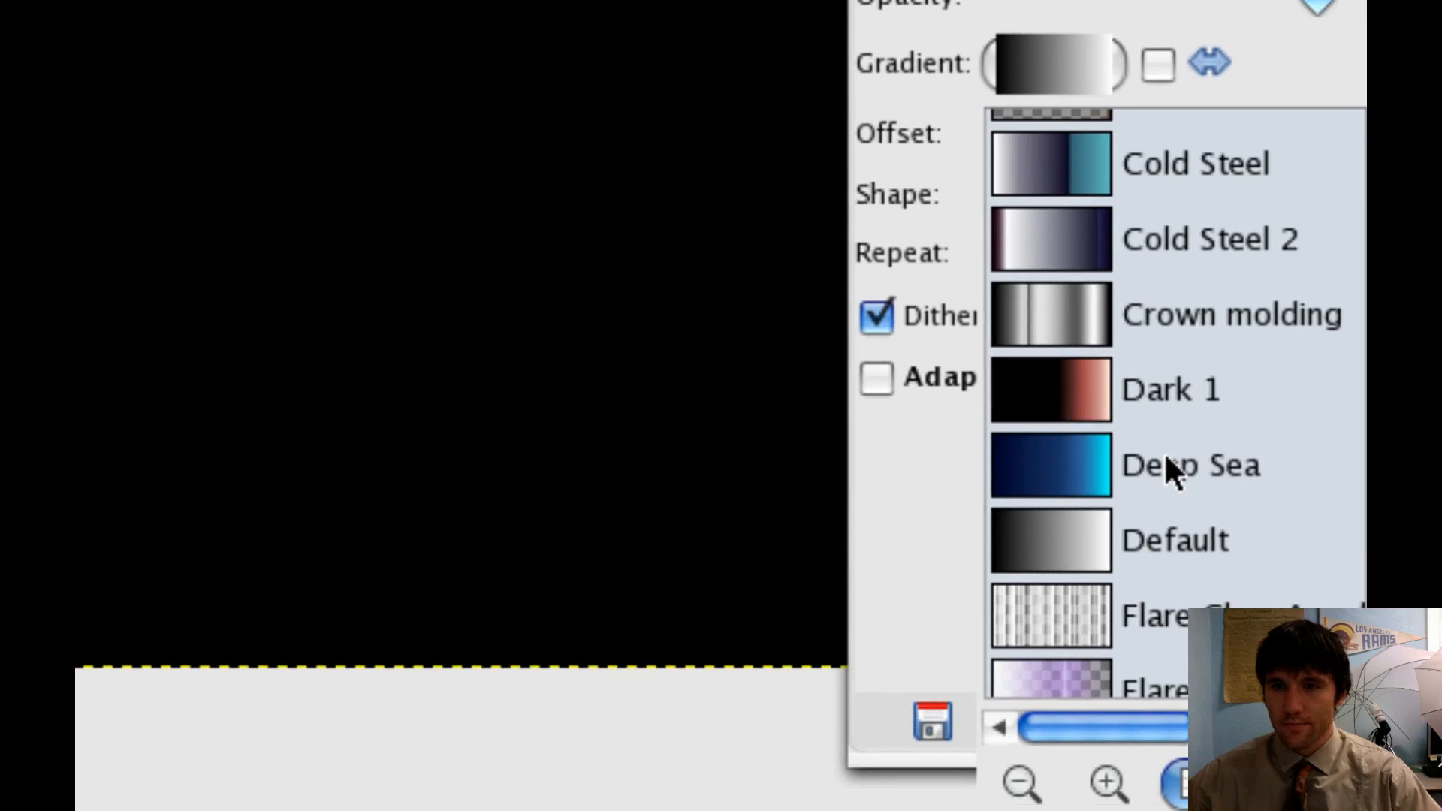
{"action": "left_click", "coordinate": [1170, 480]}
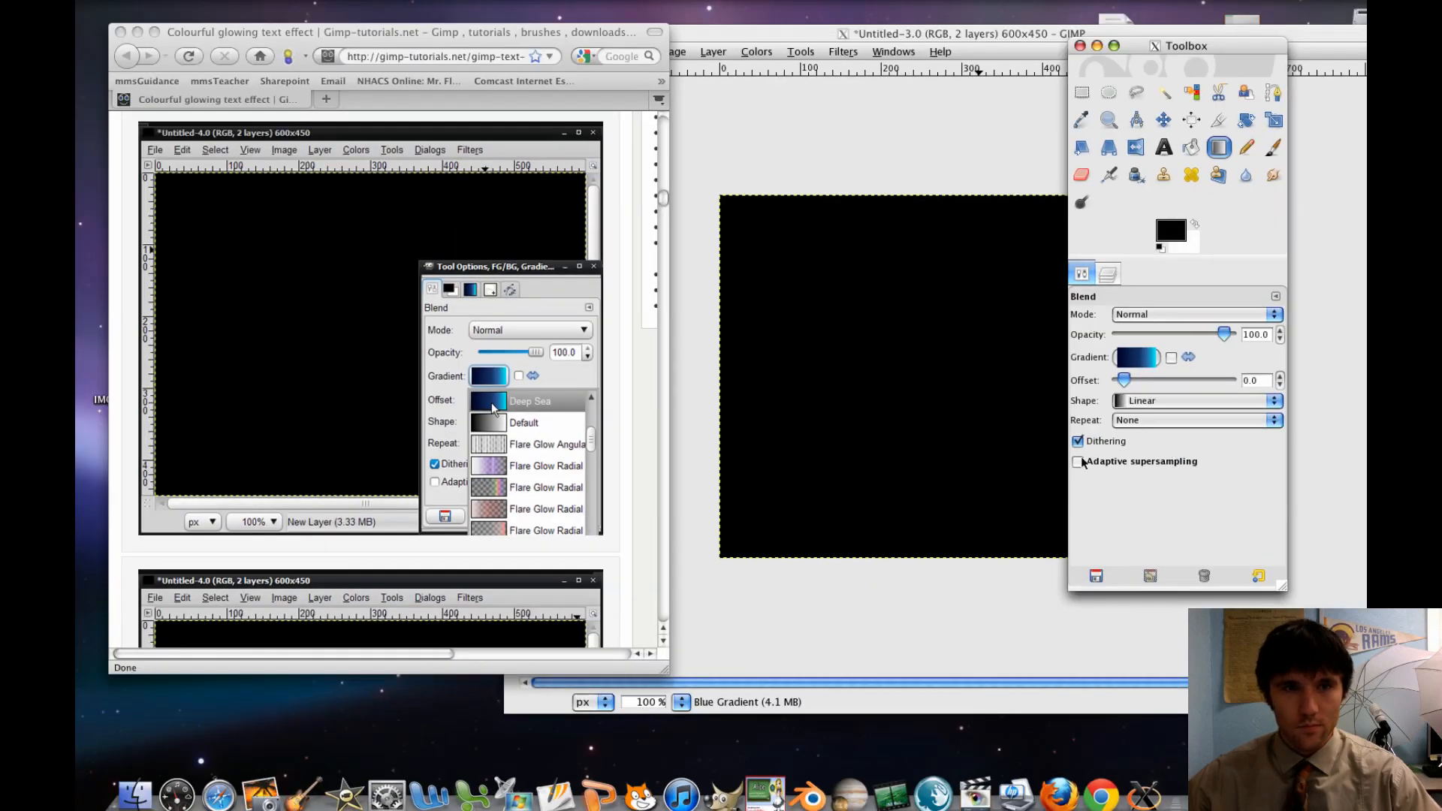
Apply the gradient to the Blue Gradient layer from about 200, 130 px diagonally to the canvas's bottom-right corner
{"action": "scroll", "coordinate": [510, 402], "scroll_direction": "down", "scroll_amount": 5}
{"action": "scroll", "coordinate": [510, 402], "scroll_direction": "down", "scroll_amount": 4}
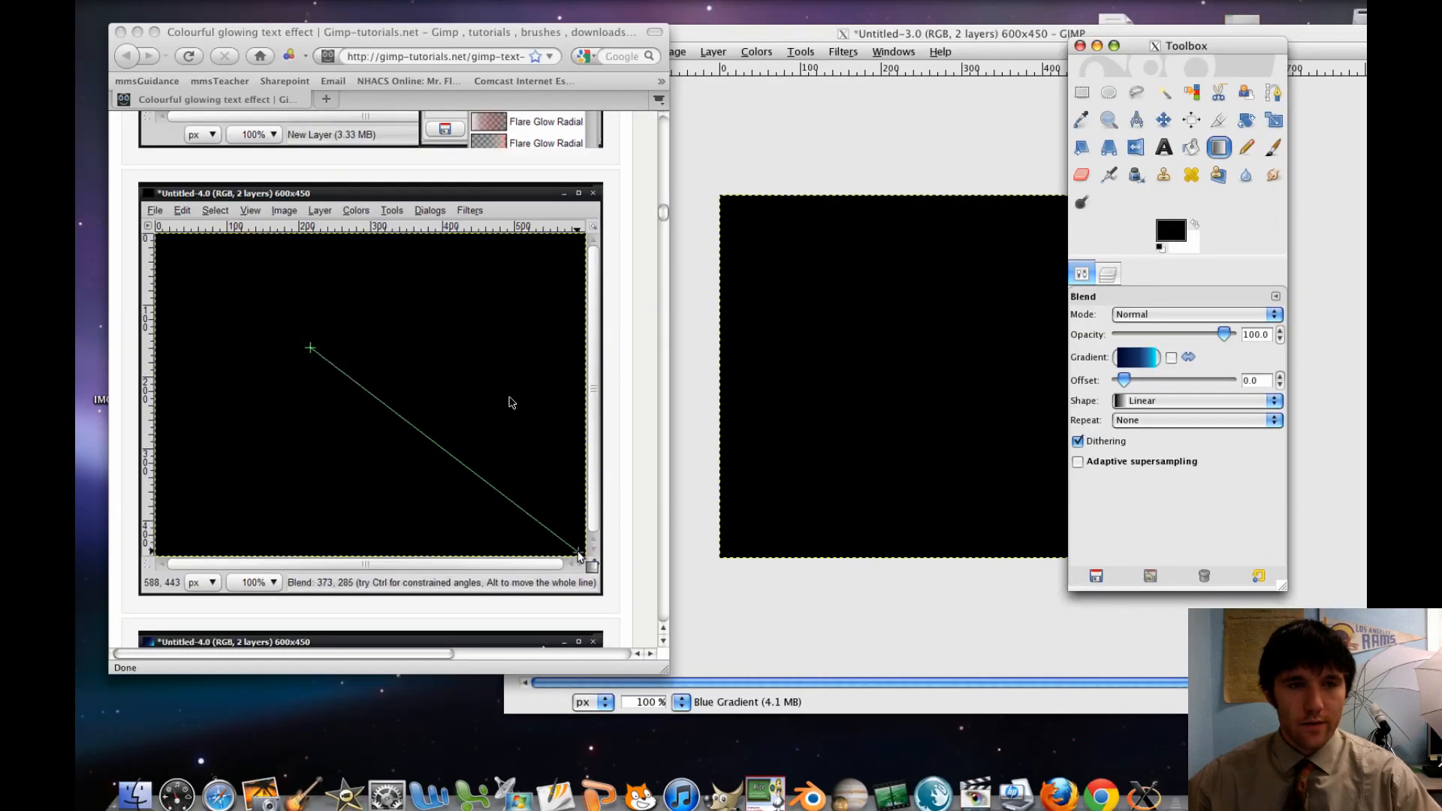
{"action": "left_click", "coordinate": [791, 371]}
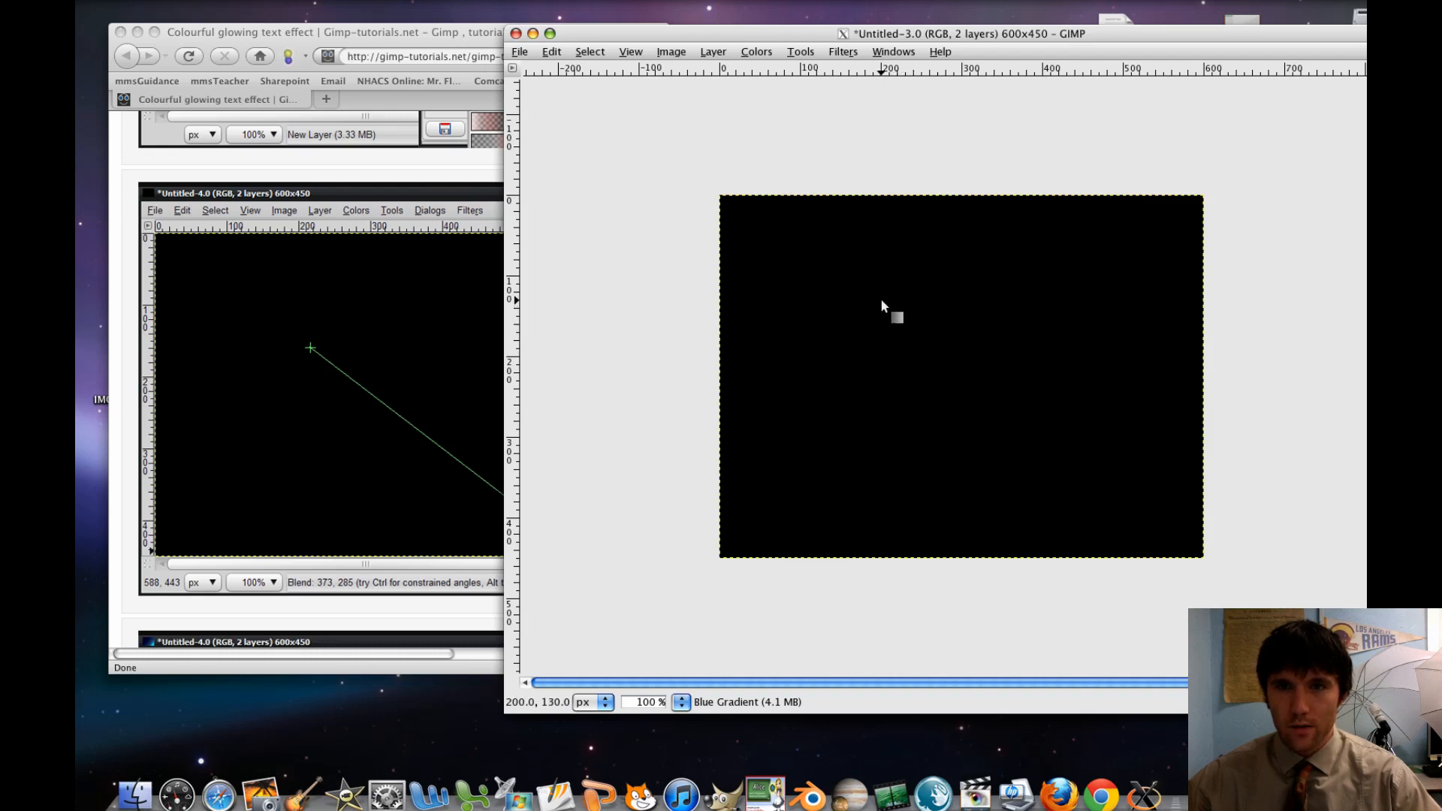
{"action": "left_click_drag", "start_coordinate": [882, 301], "coordinate": [1200, 554]}
{"action": "scroll", "coordinate": [1200, 554], "scroll_direction": "up", "scroll_amount": 5}
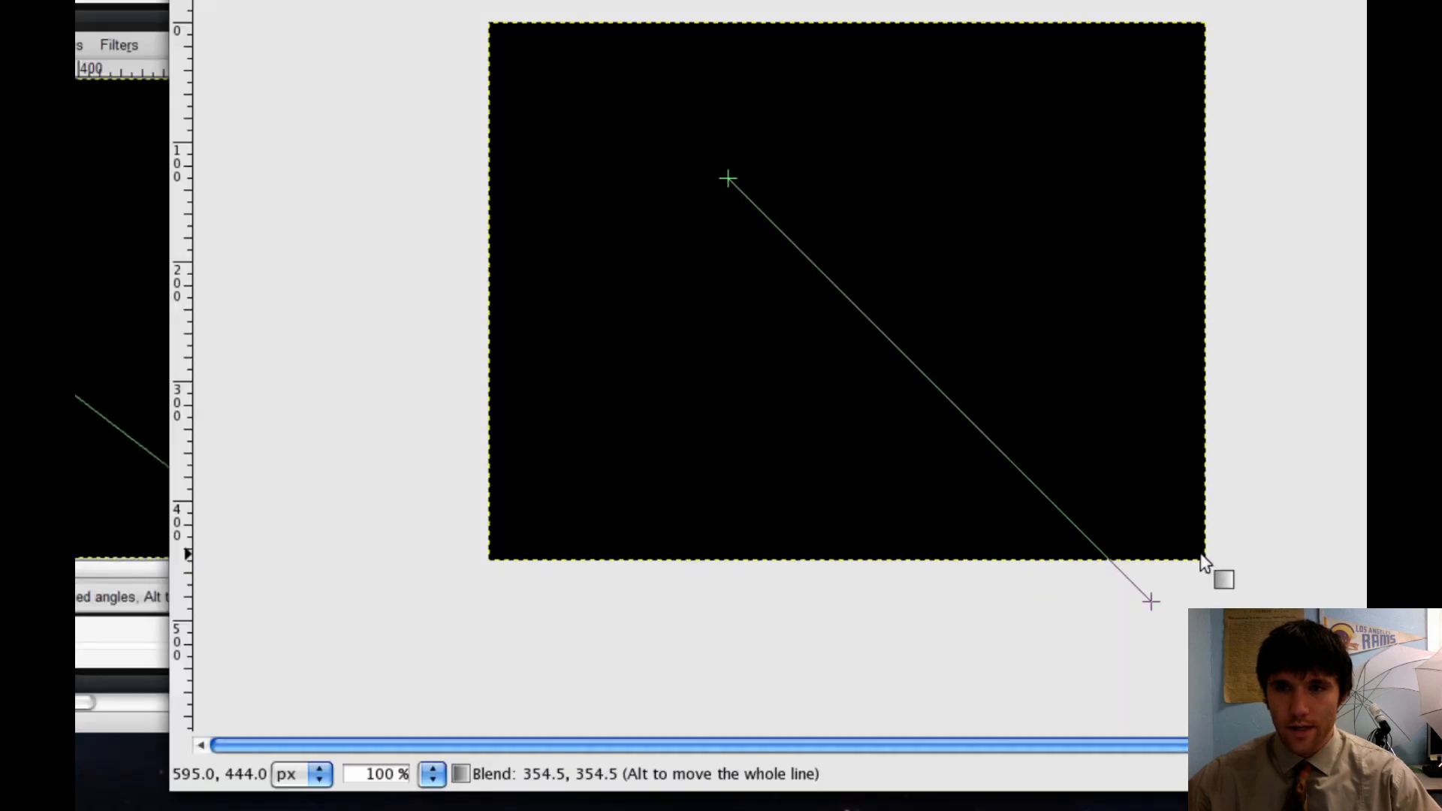
{"action": "left_click_drag", "start_coordinate": [1199, 545], "coordinate": [1199, 554]}
{"action": "scroll", "coordinate": [1198, 555], "scroll_direction": "down", "scroll_amount": 5}
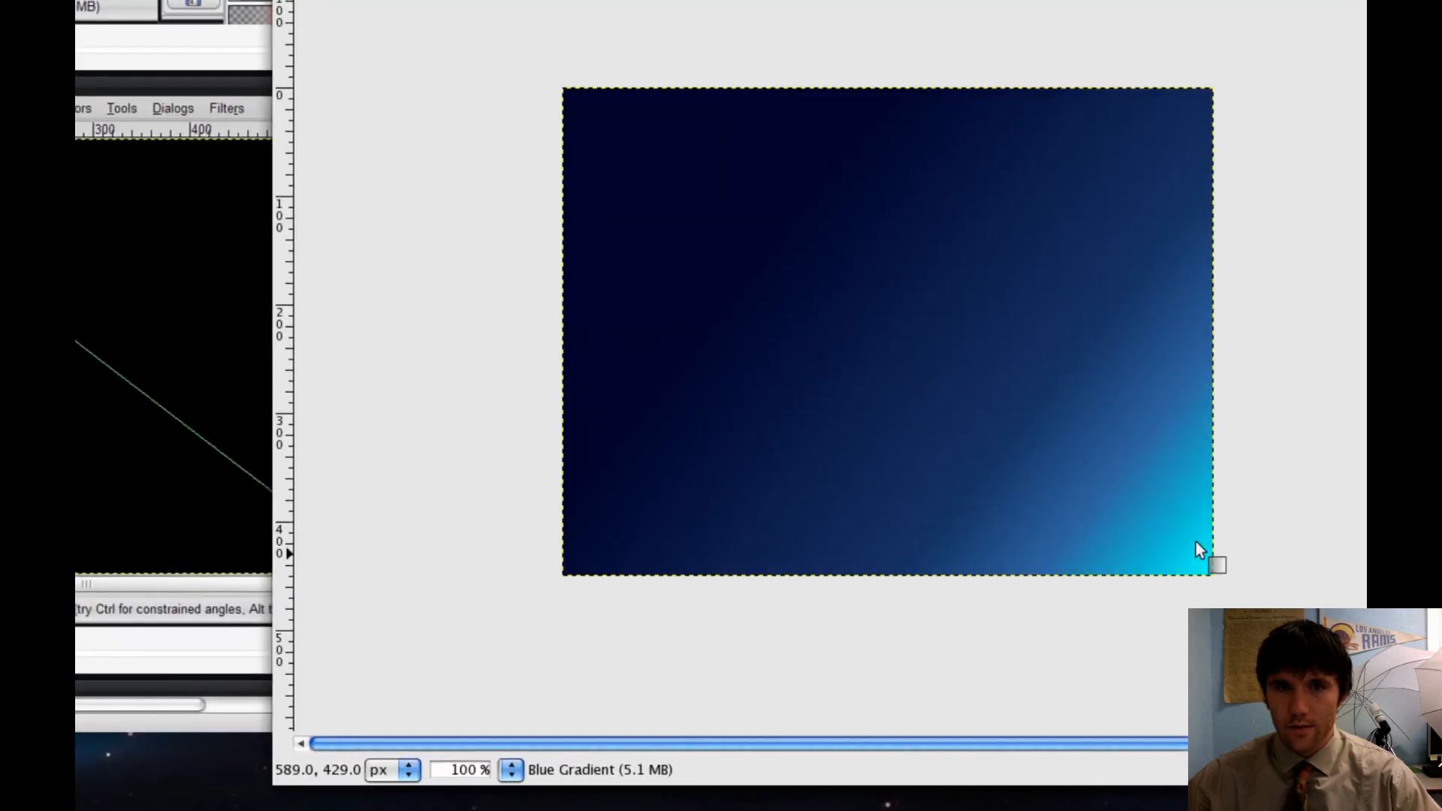
Read the tutorial's Step 3 and bring the Toolbox forward over the image window's edge
{"action": "left_click", "coordinate": [333, 376]}
{"action": "scroll", "coordinate": [338, 377], "scroll_direction": "down", "scroll_amount": 6}
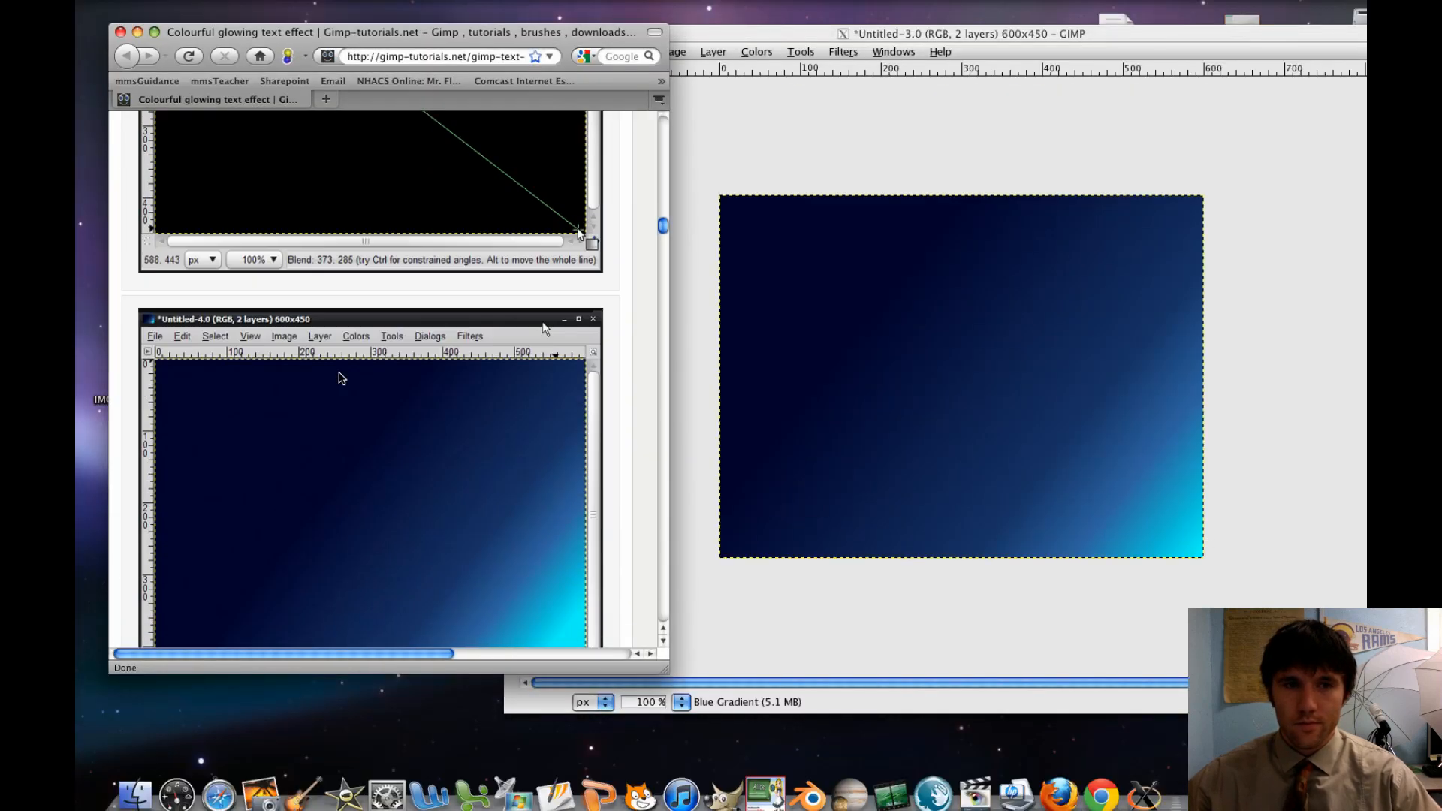
{"action": "scroll", "coordinate": [342, 378], "scroll_direction": "down", "scroll_amount": 4}
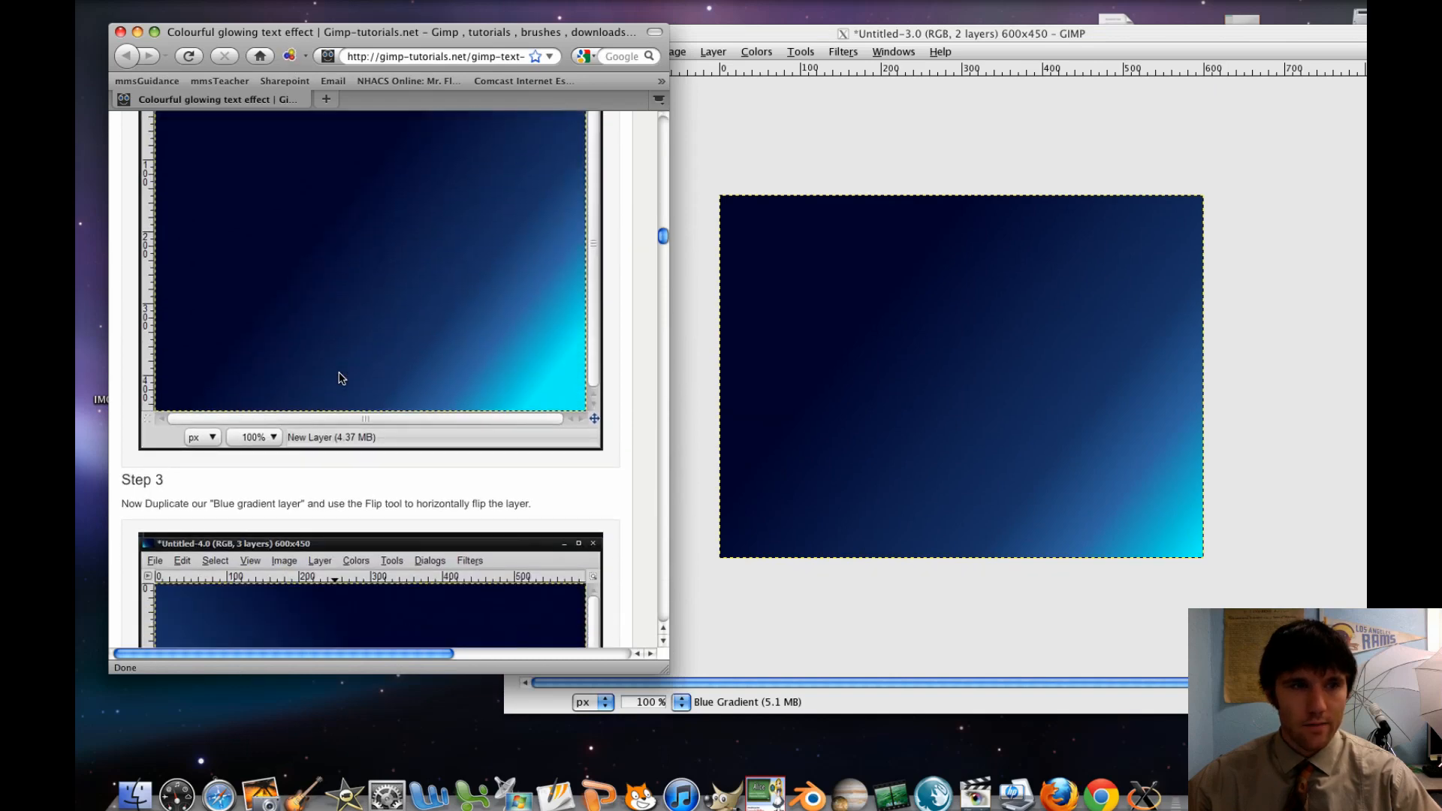
{"action": "scroll", "coordinate": [342, 378], "scroll_direction": "up", "scroll_amount": 3}
{"action": "scroll", "coordinate": [342, 378], "scroll_direction": "down", "scroll_amount": 10}
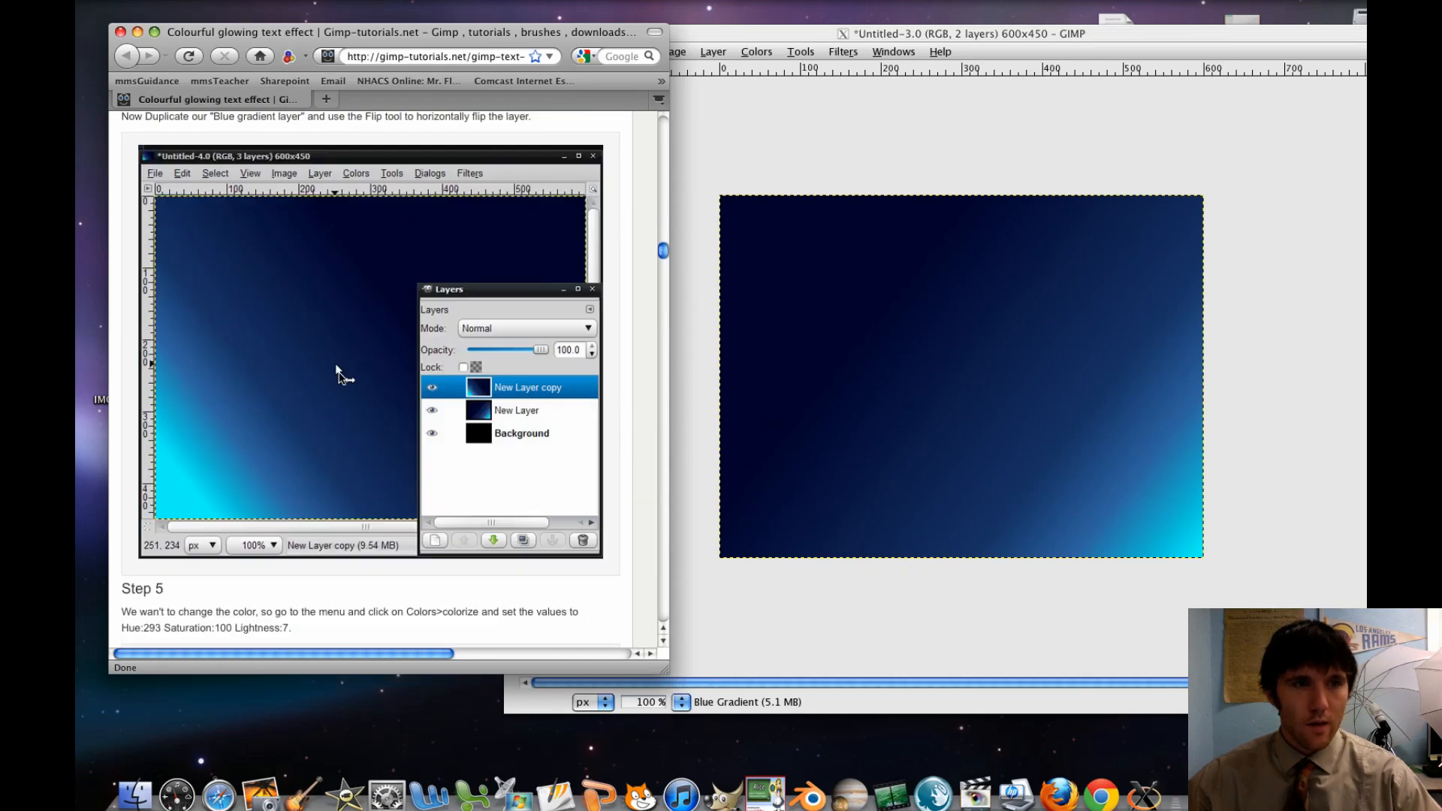
{"action": "left_click", "coordinate": [851, 365]}
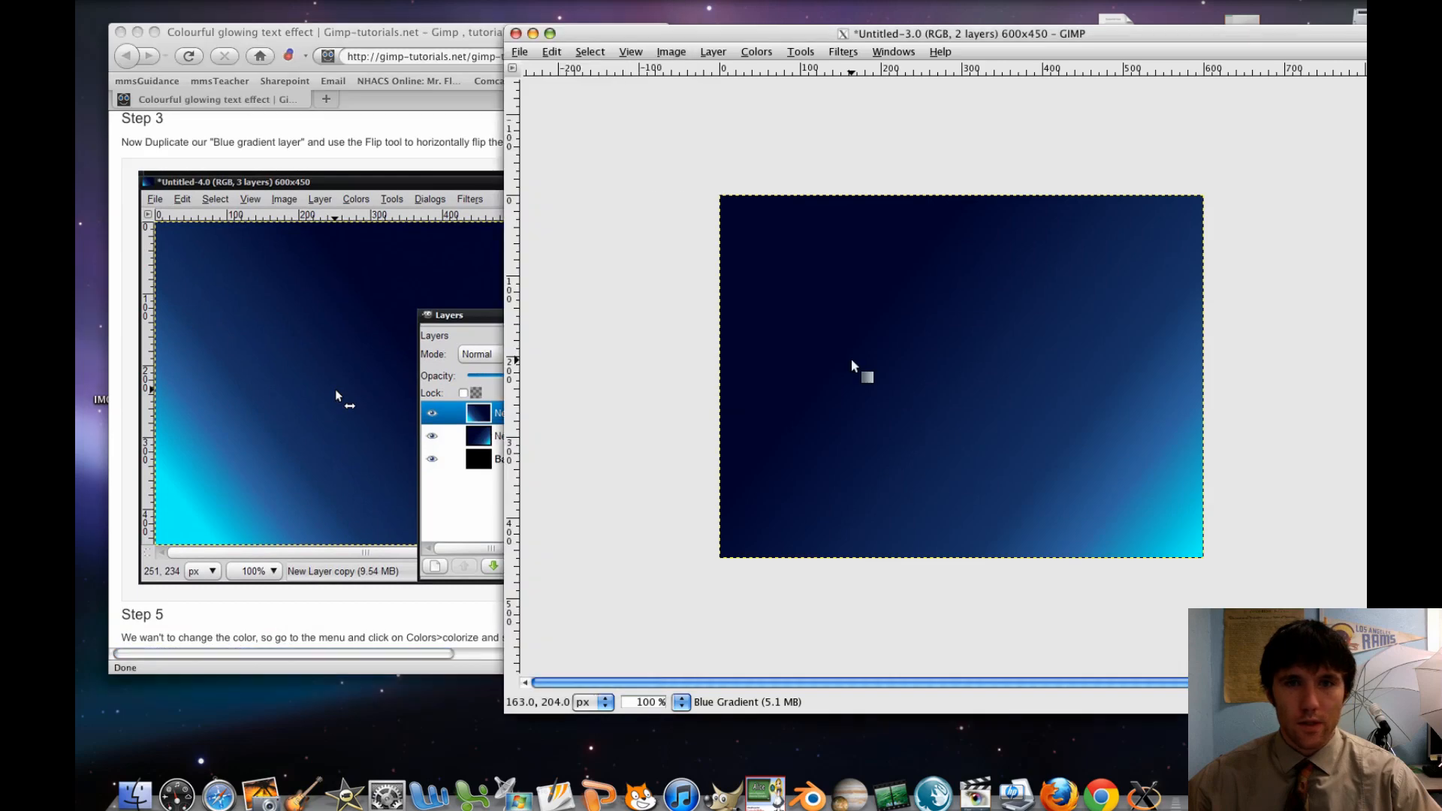
{"action": "key", "text": "F9"}
{"action": "left_click", "coordinate": [1256, 274]}
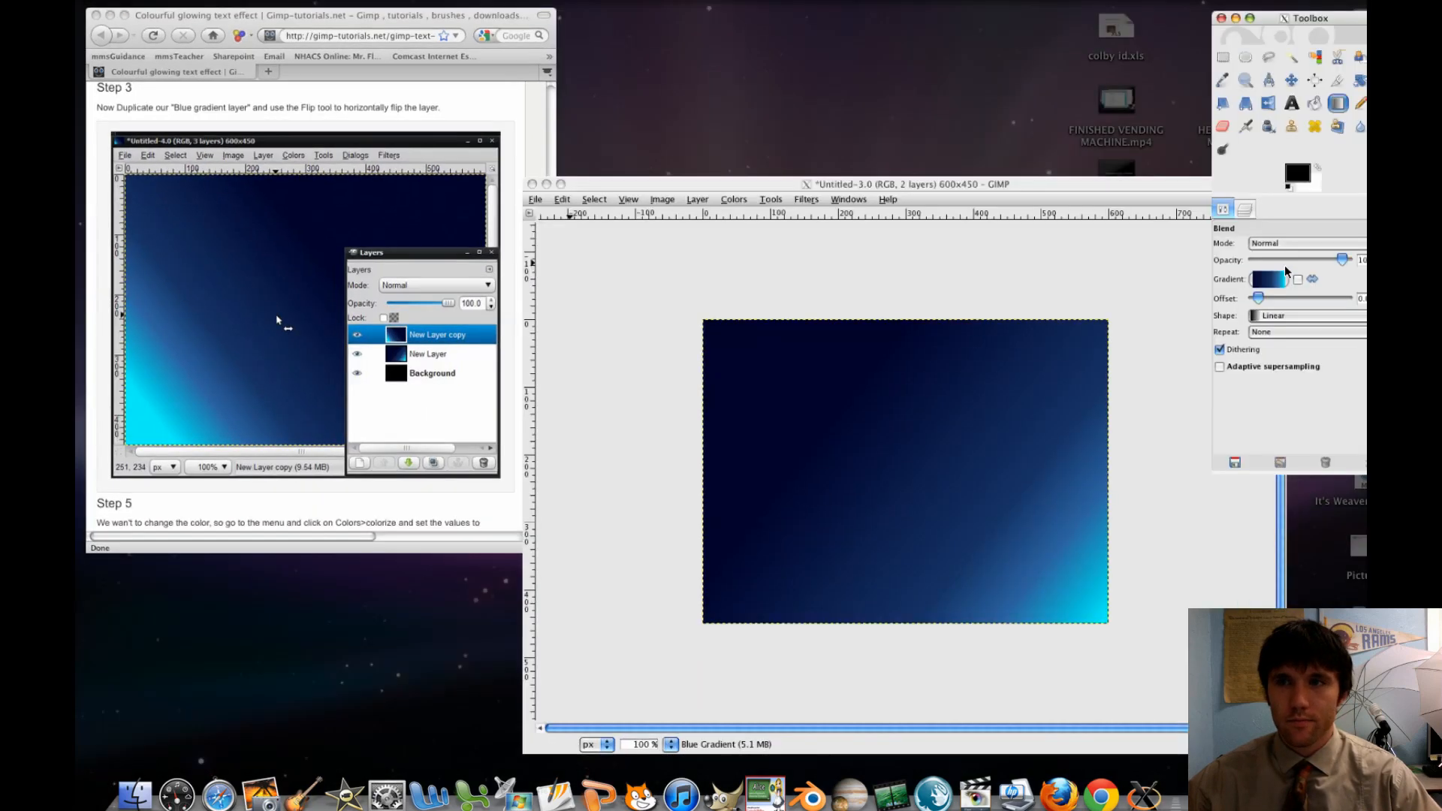
{"action": "left_click_drag", "start_coordinate": [1216, 51], "coordinate": [1307, 46]}
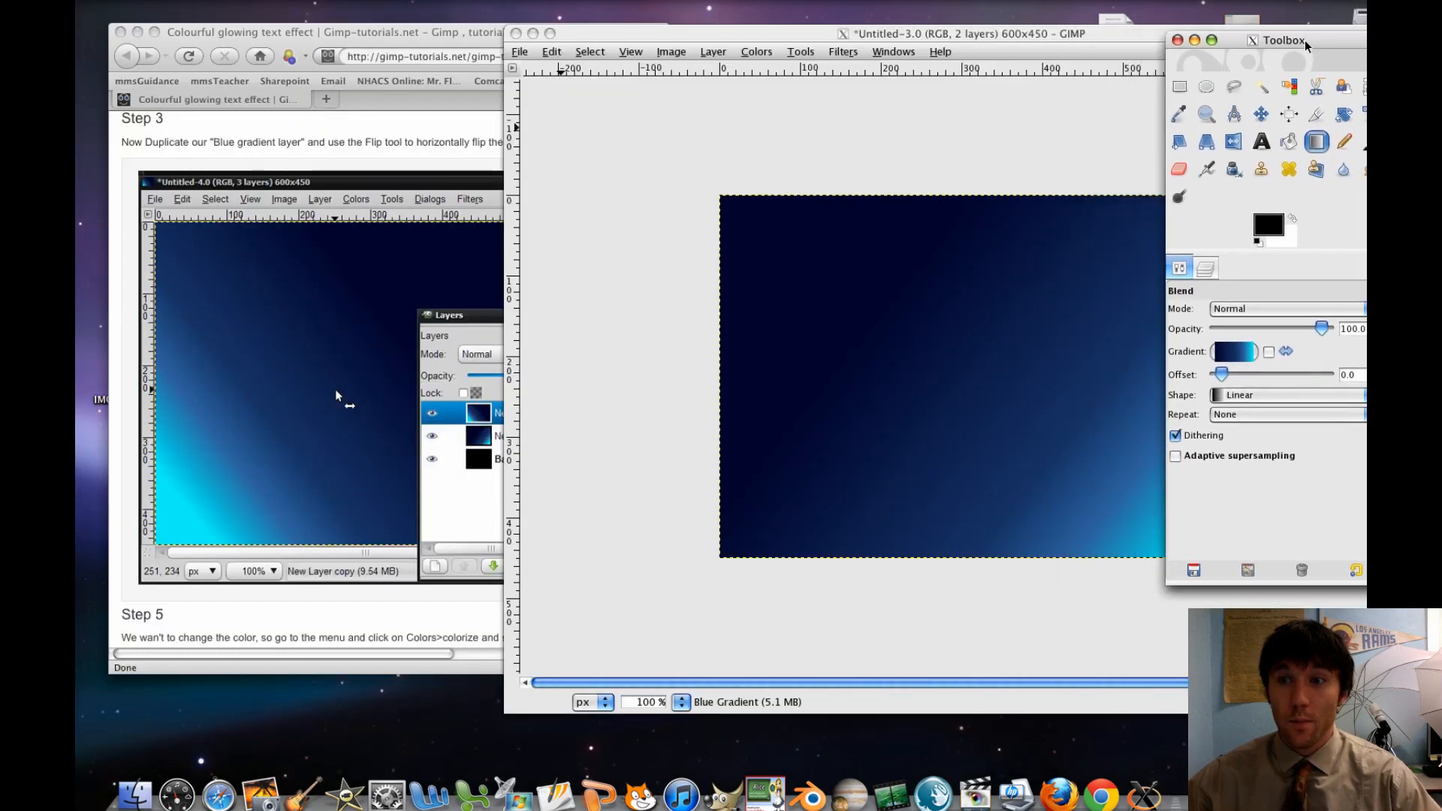
Duplicate the Blue Gradient layer
{"action": "left_click", "coordinate": [1206, 267]}
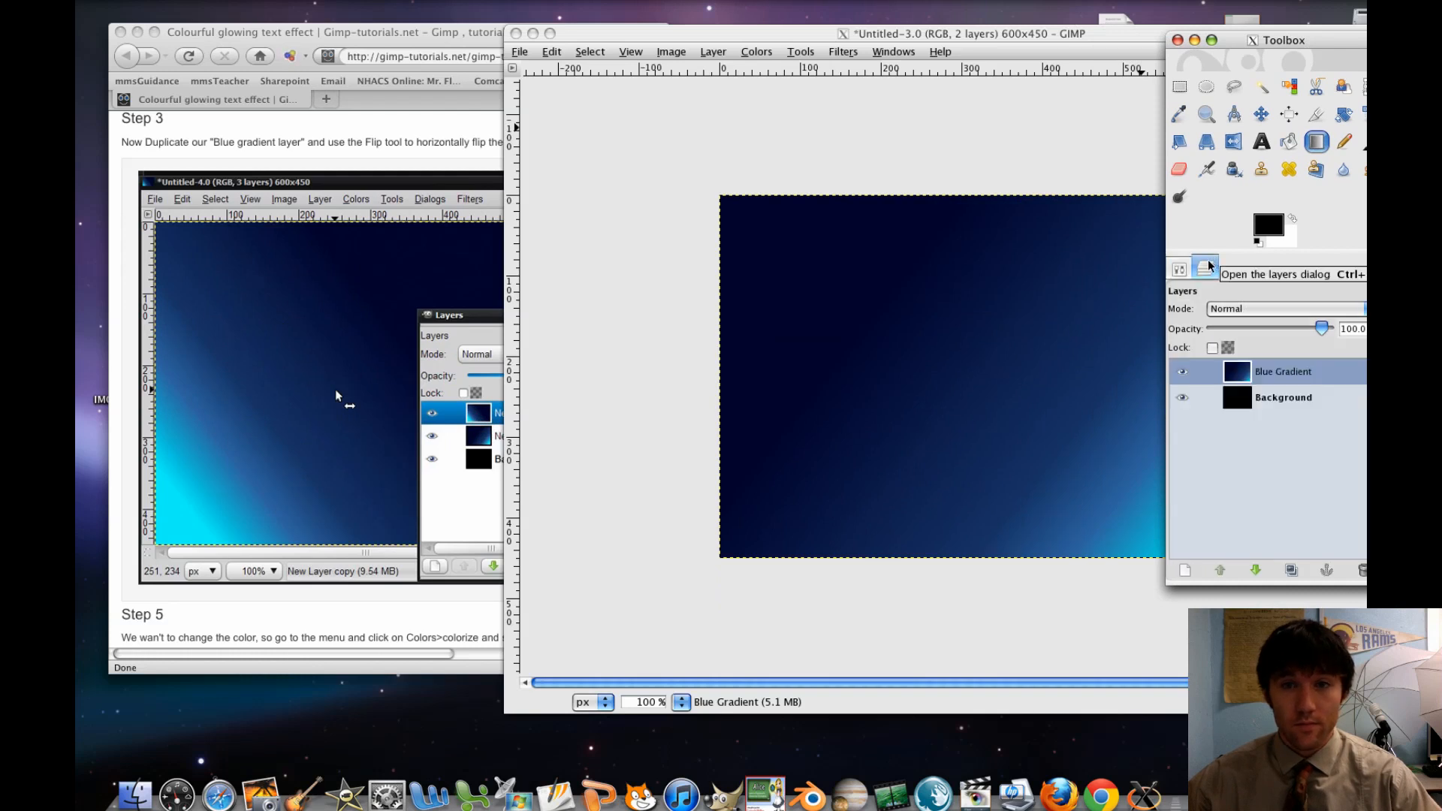
{"action": "left_click", "coordinate": [373, 135]}
{"action": "left_click", "coordinate": [1283, 375]}
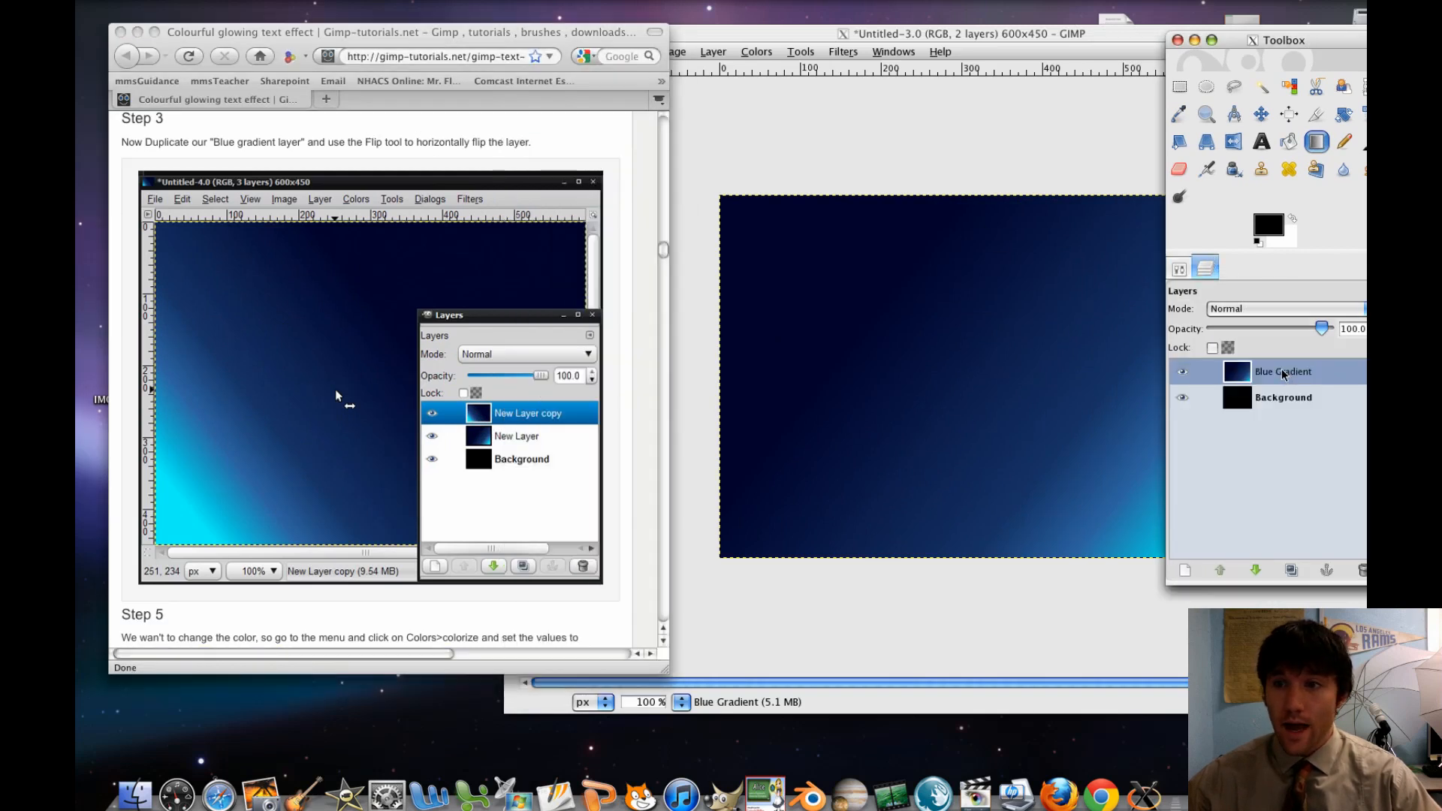
{"action": "left_click", "coordinate": [1285, 375]}
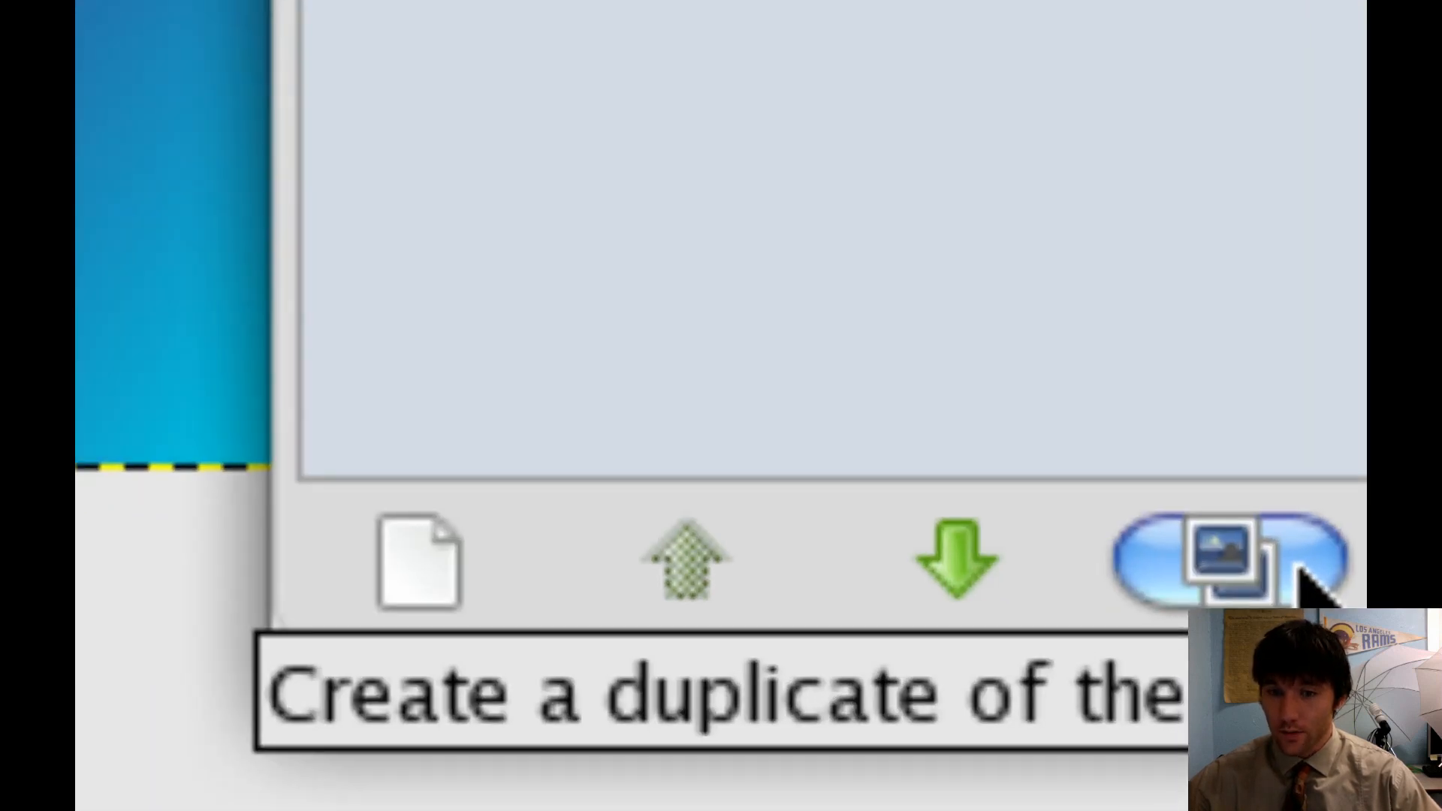
{"action": "left_click", "coordinate": [1303, 571]}
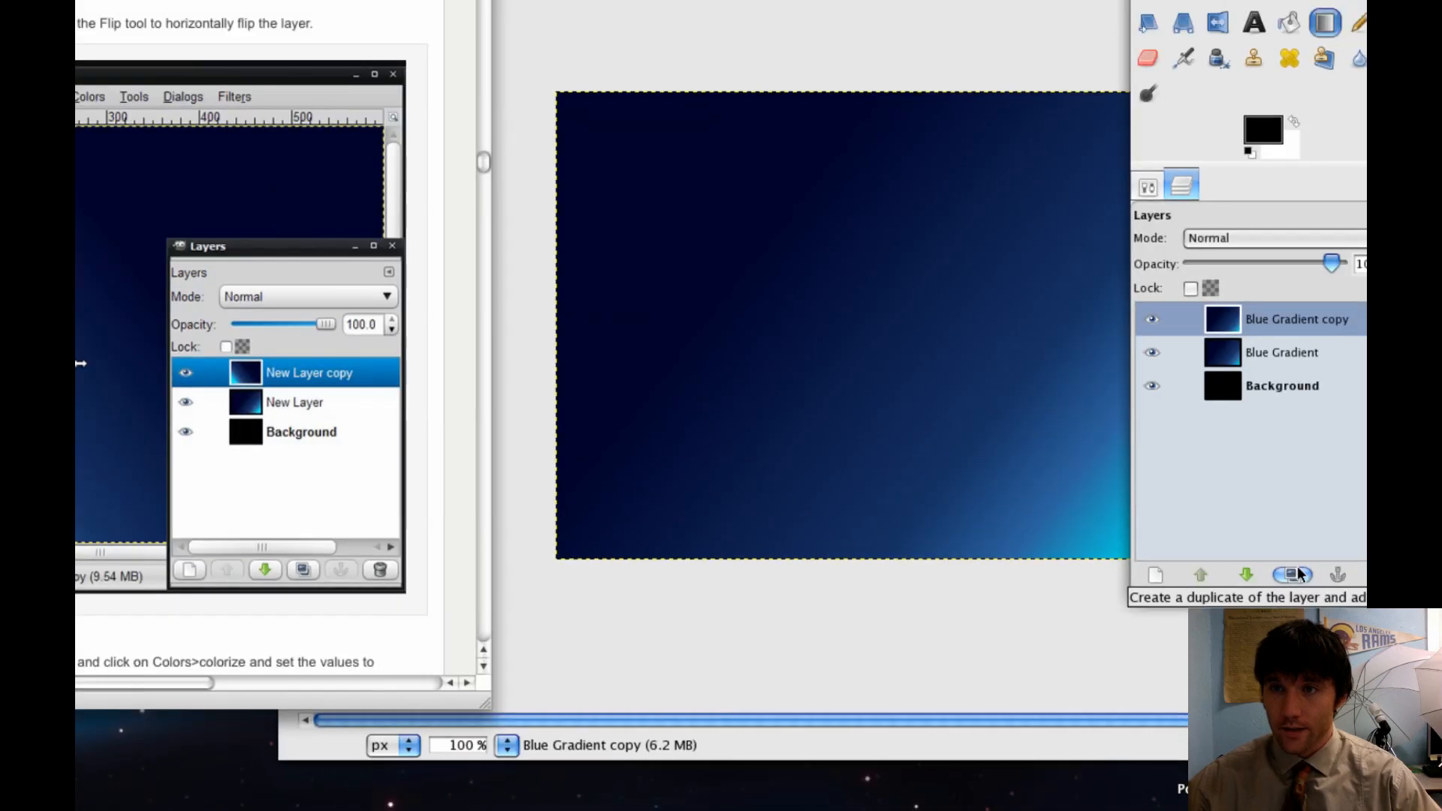
Flip the duplicated gradient layer horizontally with the Flip tool
{"action": "left_click_drag", "start_coordinate": [1296, 54], "coordinate": [1236, 56]}
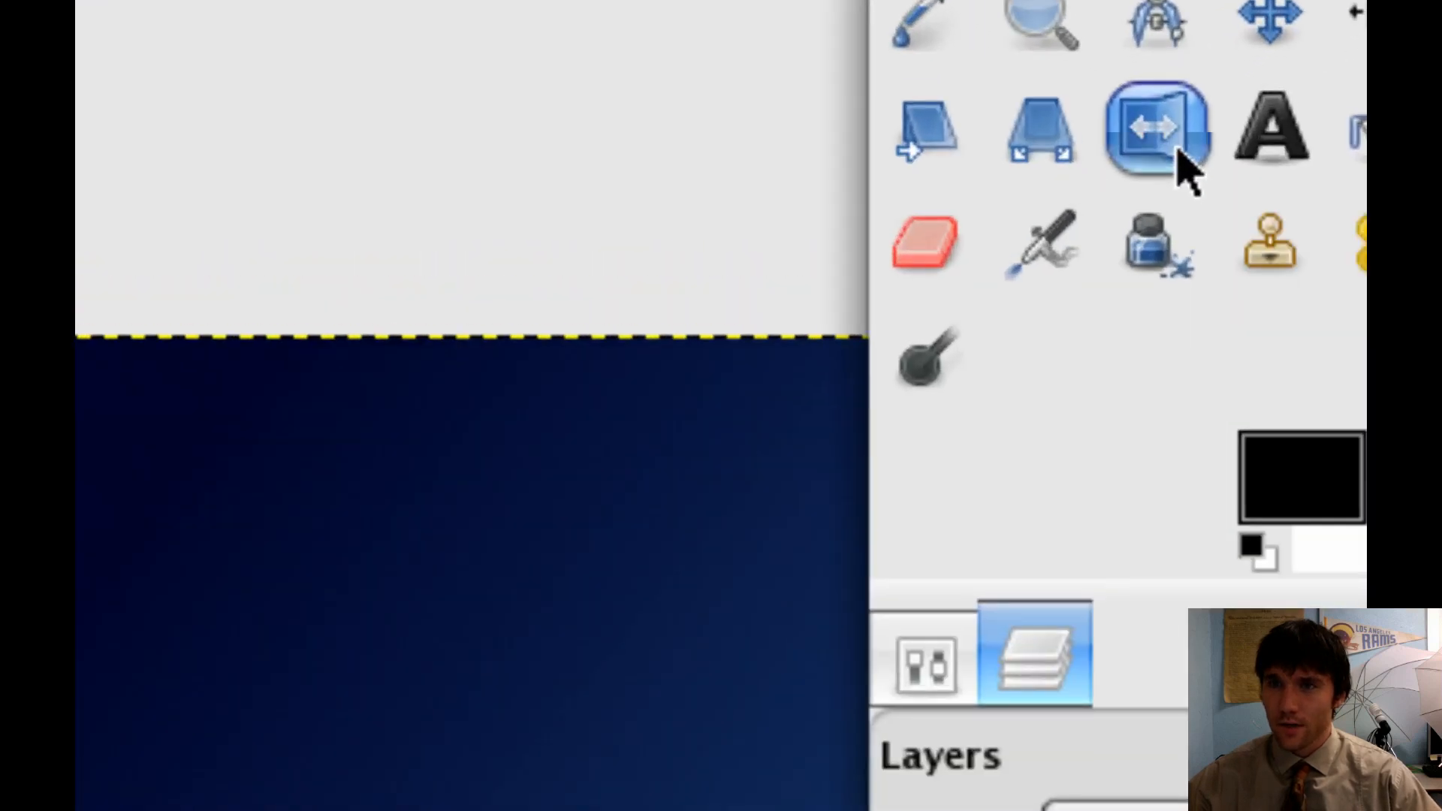
{"action": "double_click", "coordinate": [1177, 150]}
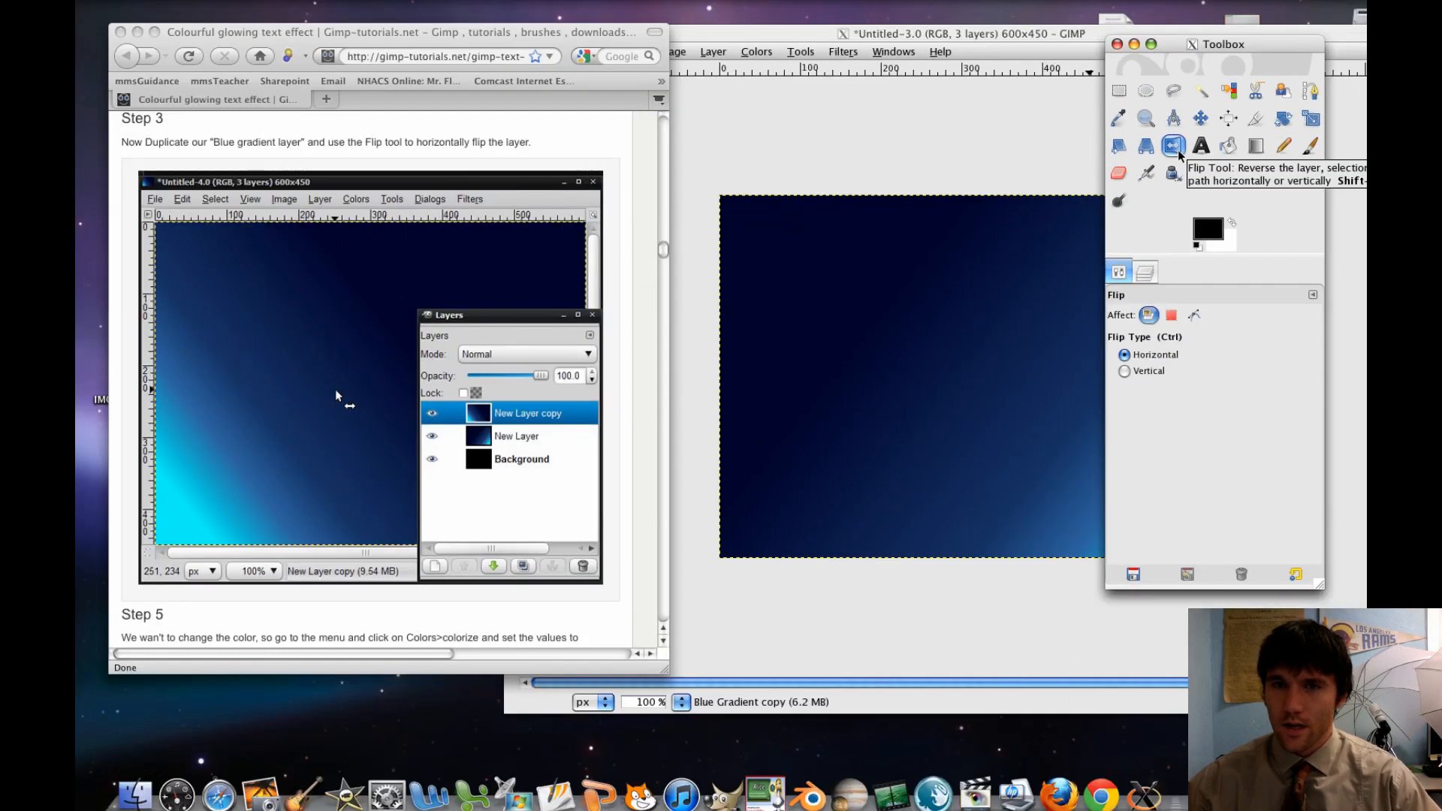
{"action": "left_click", "coordinate": [950, 406]}
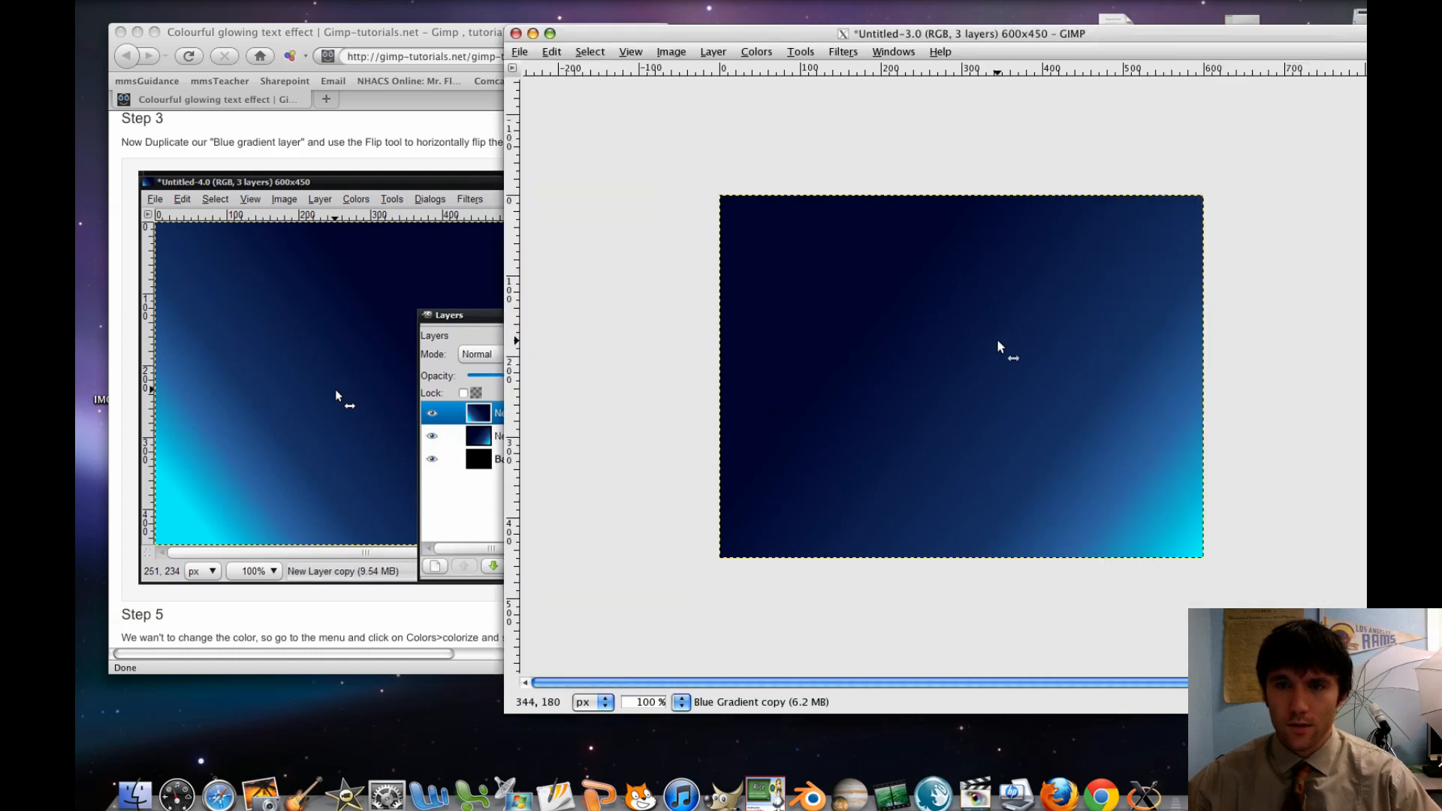
{"action": "left_click", "coordinate": [998, 346]}
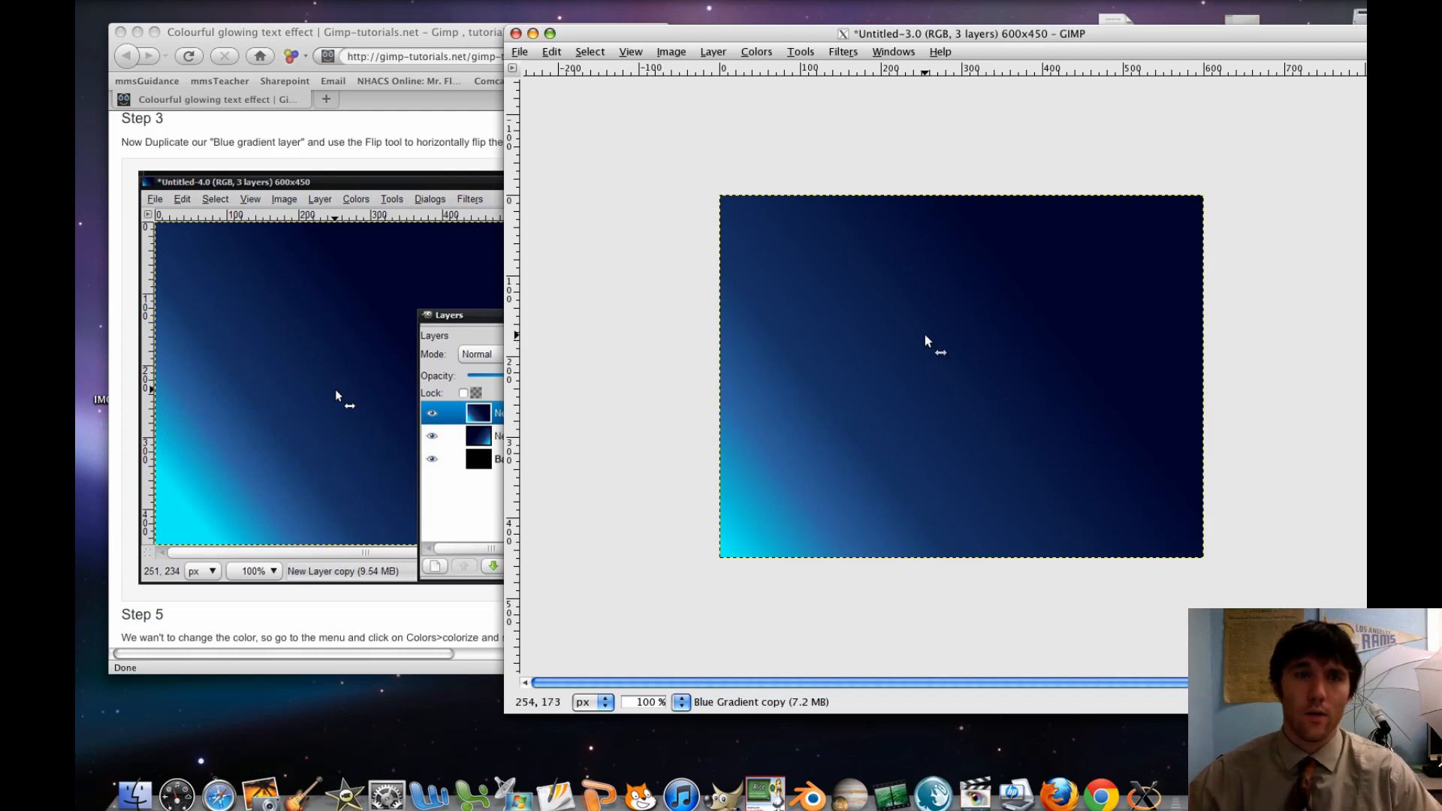
Switch to the browser and read the tutorial's Step 5 on colorizing the duplicated gradient layer
{"action": "left_click", "coordinate": [428, 293]}
{"action": "scroll", "coordinate": [429, 293], "scroll_direction": "down", "scroll_amount": 5}
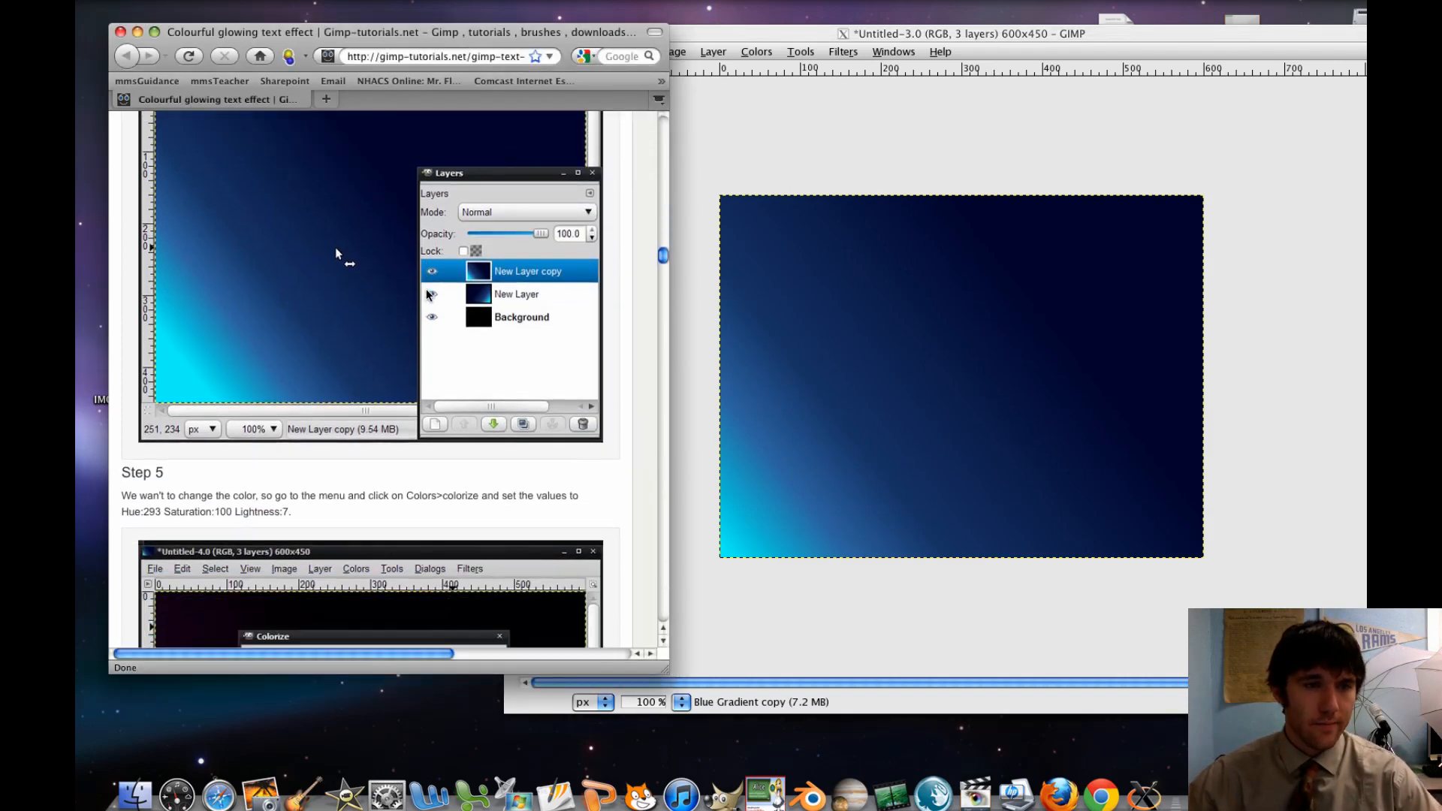
{"action": "scroll", "coordinate": [427, 293], "scroll_direction": "down", "scroll_amount": 4}
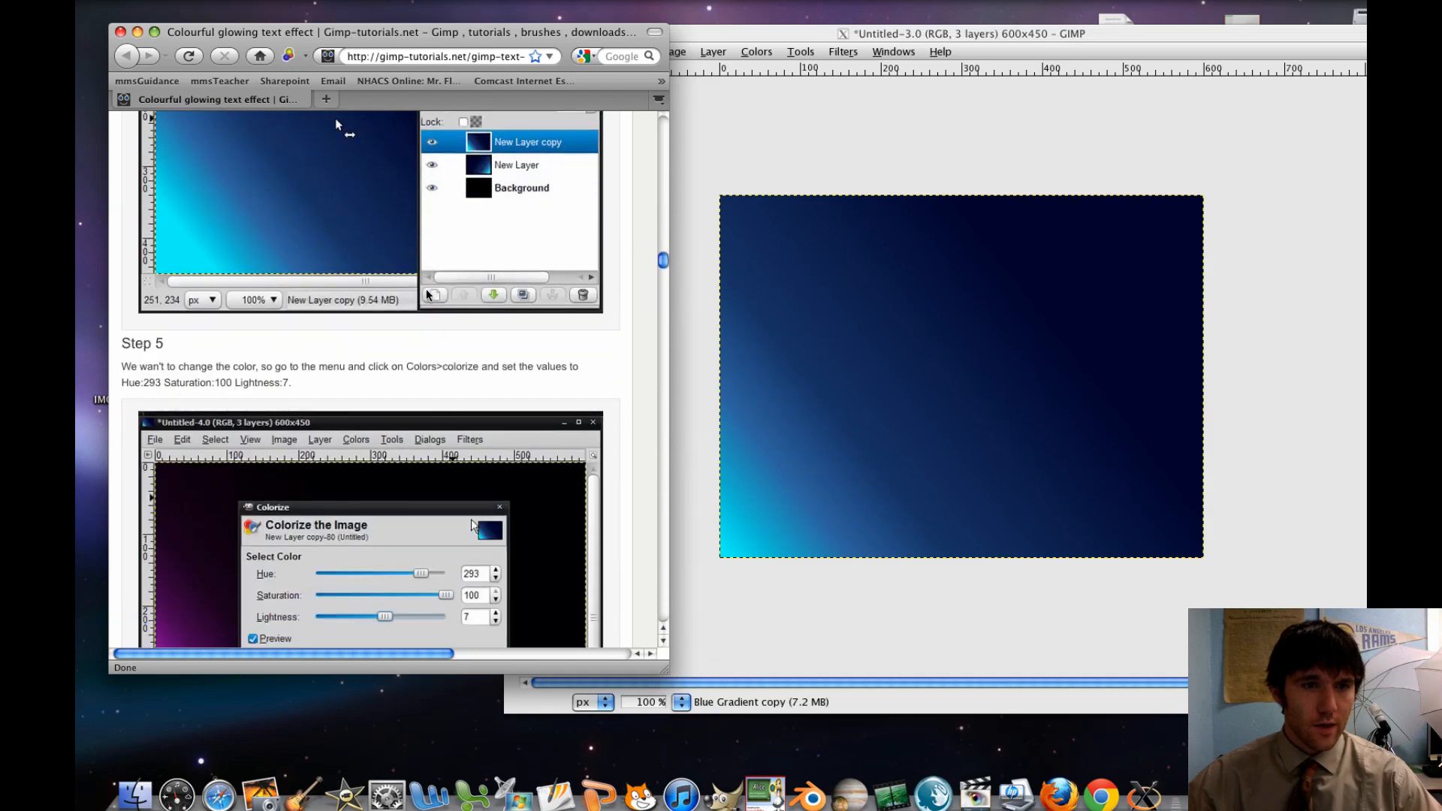
{"action": "scroll", "coordinate": [426, 289], "scroll_direction": "down", "scroll_amount": 11}
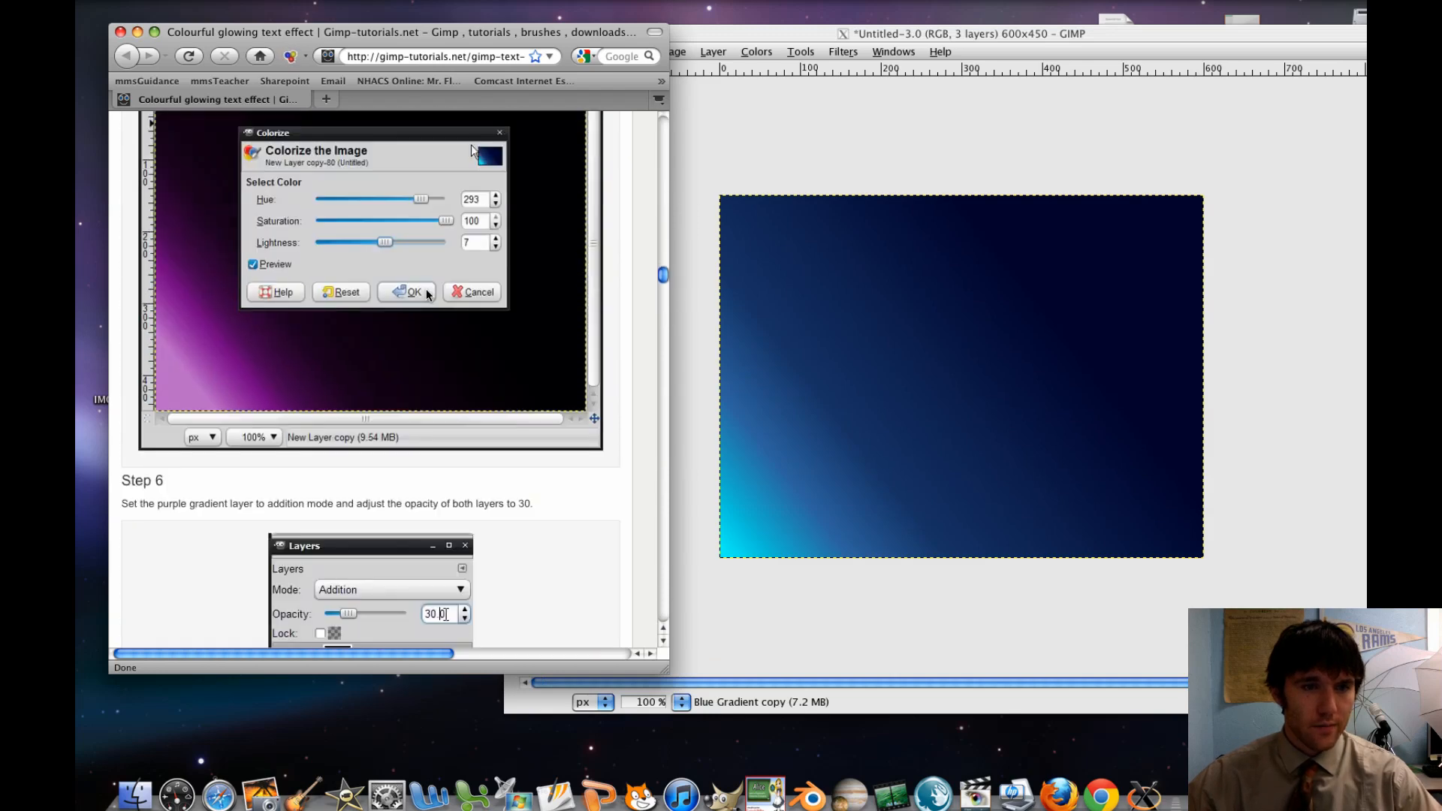
{"action": "scroll", "coordinate": [426, 289], "scroll_direction": "up", "scroll_amount": 6}
{"action": "scroll", "coordinate": [426, 289], "scroll_direction": "down", "scroll_amount": 2}
{"action": "scroll", "coordinate": [427, 293], "scroll_direction": "up", "scroll_amount": 1}
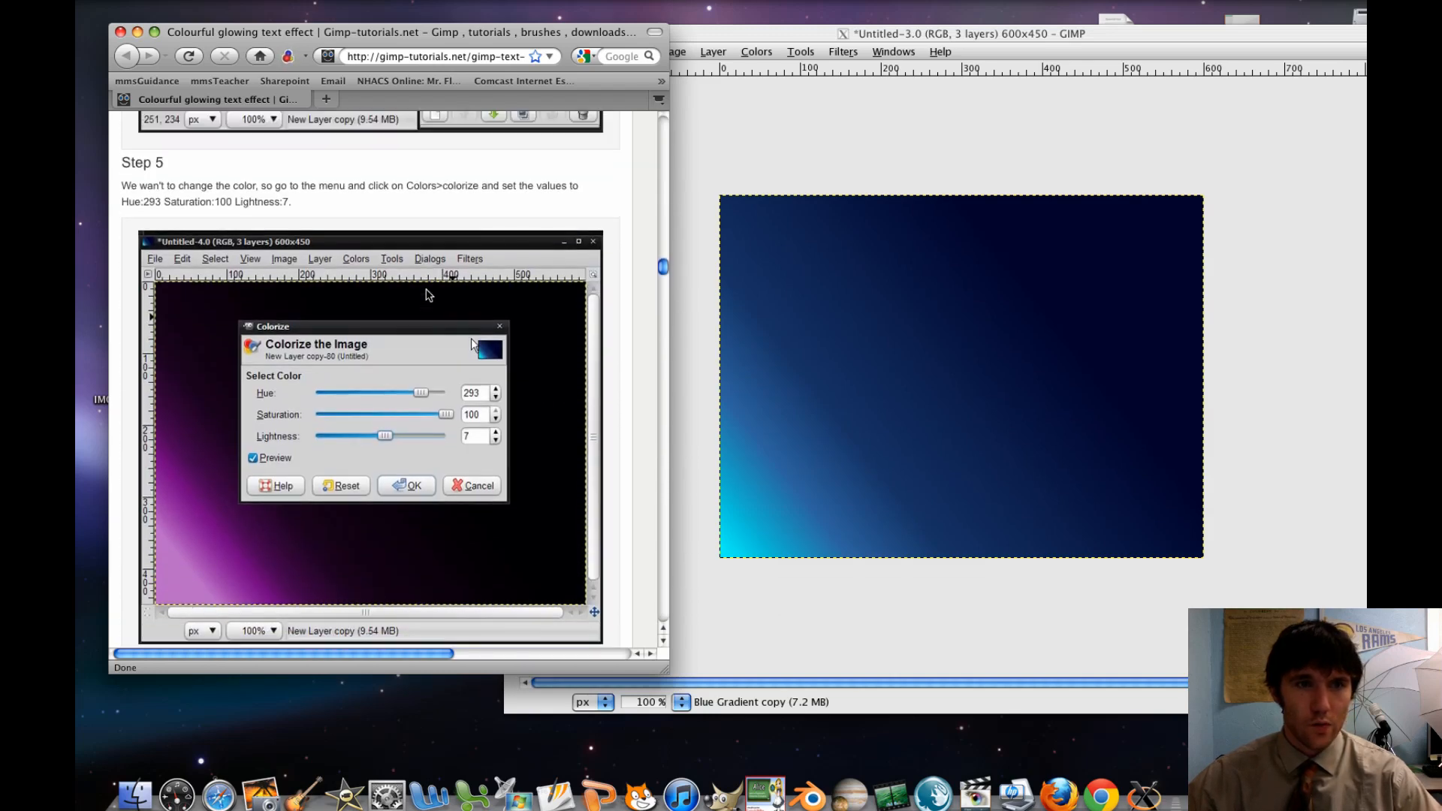
Return to GIMP and colorize the Blue Gradient copy layer with hue 293, saturation 100 and lightness 7
{"action": "left_click", "coordinate": [889, 140]}
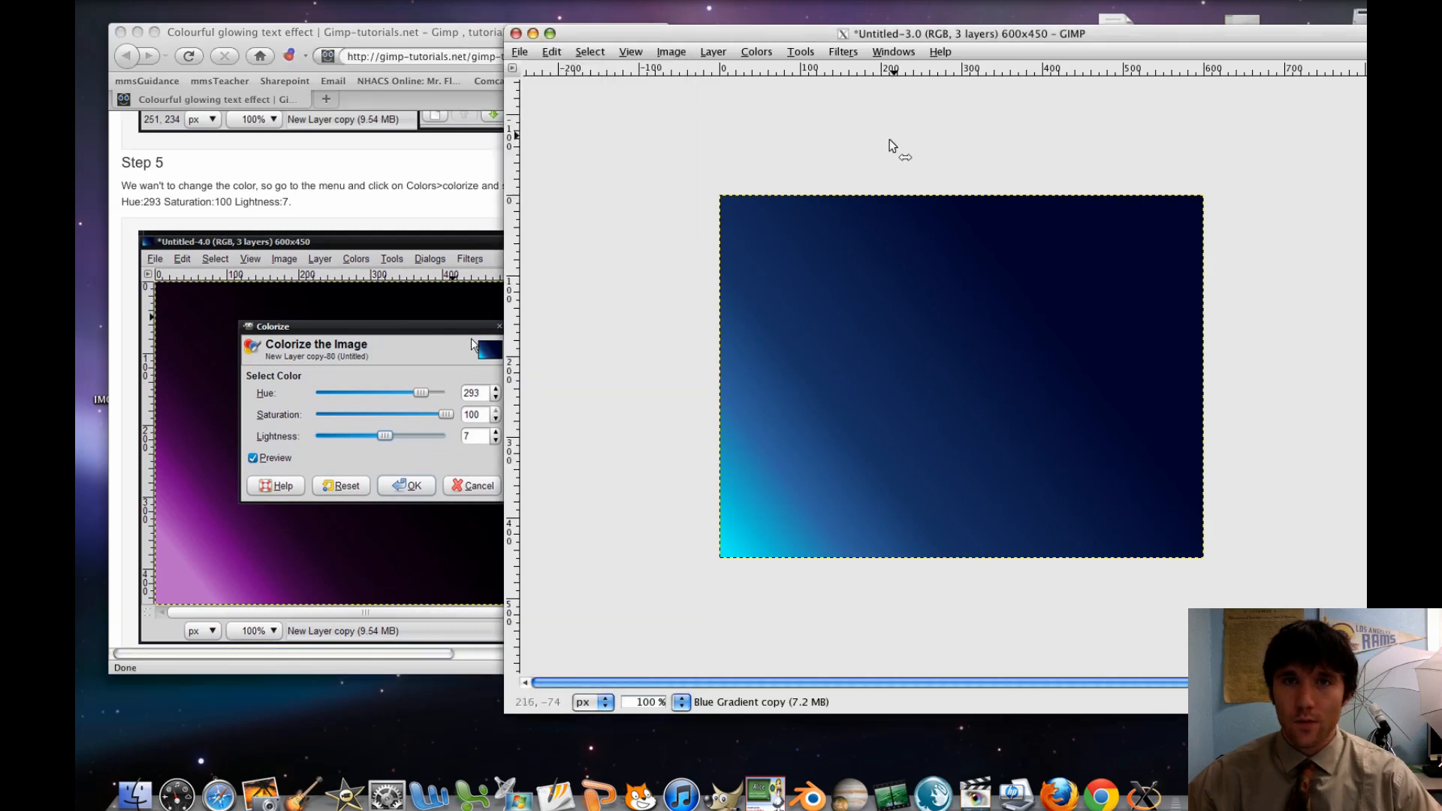
{"action": "left_click", "coordinate": [774, 54]}
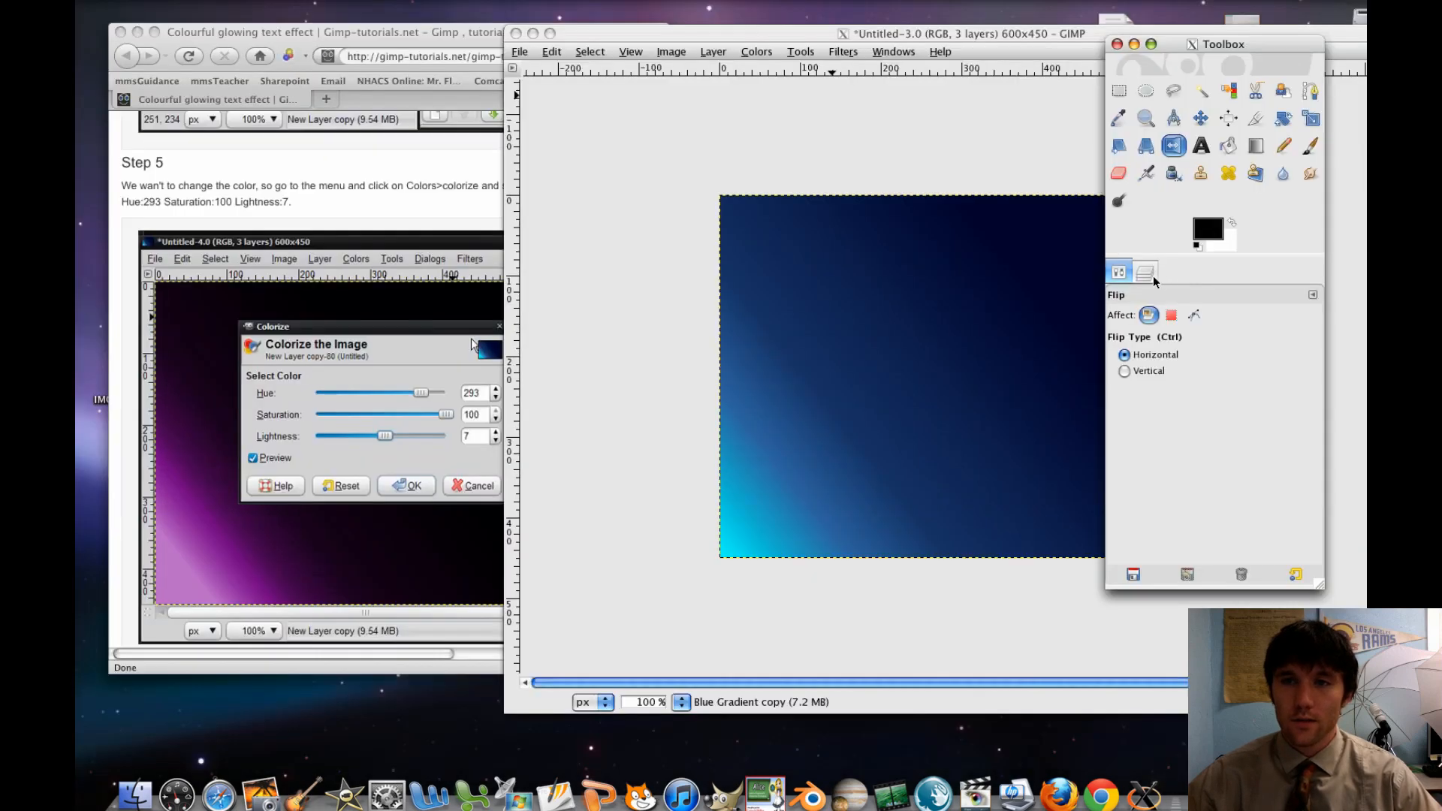
{"action": "left_click", "coordinate": [1148, 273]}
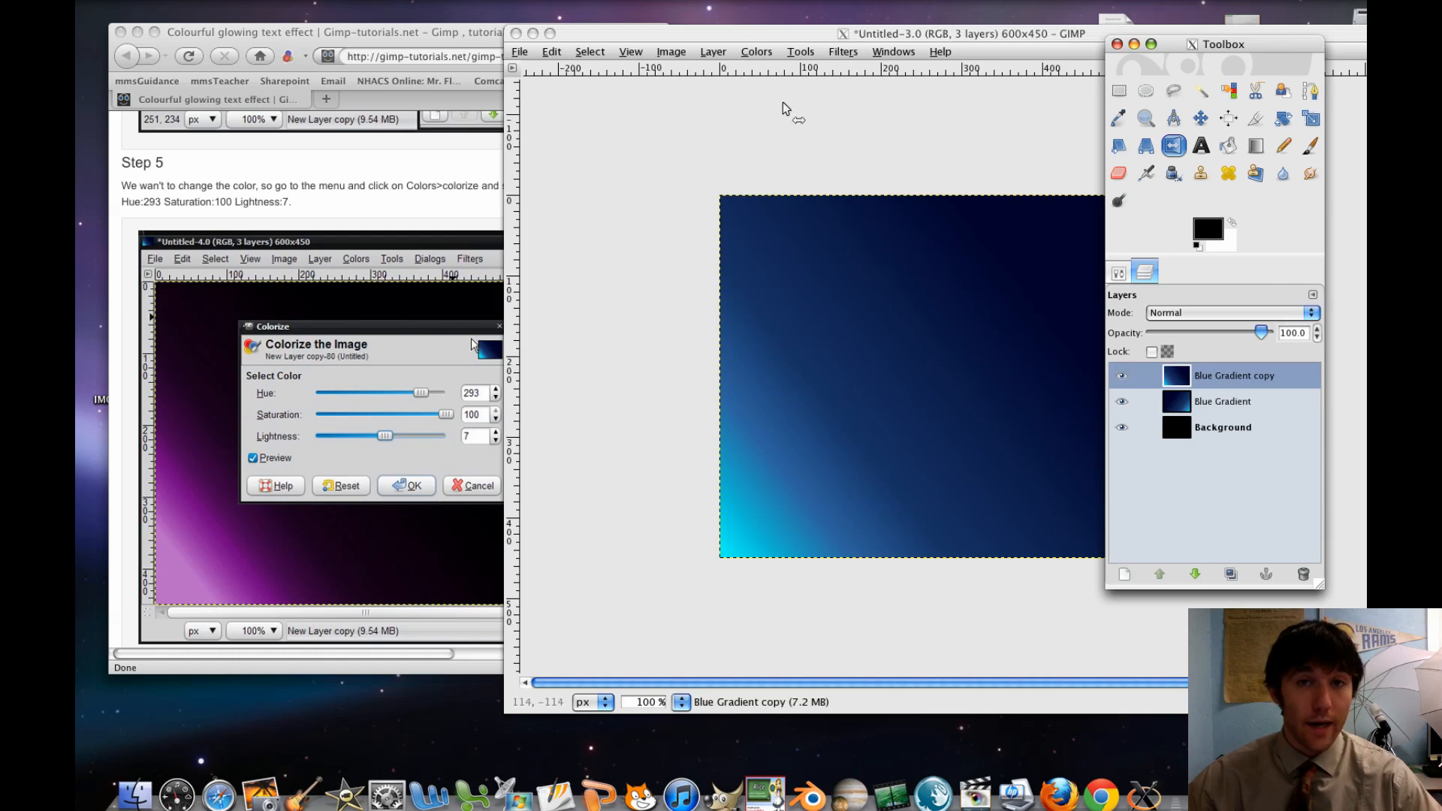
{"action": "left_click", "coordinate": [758, 51]}
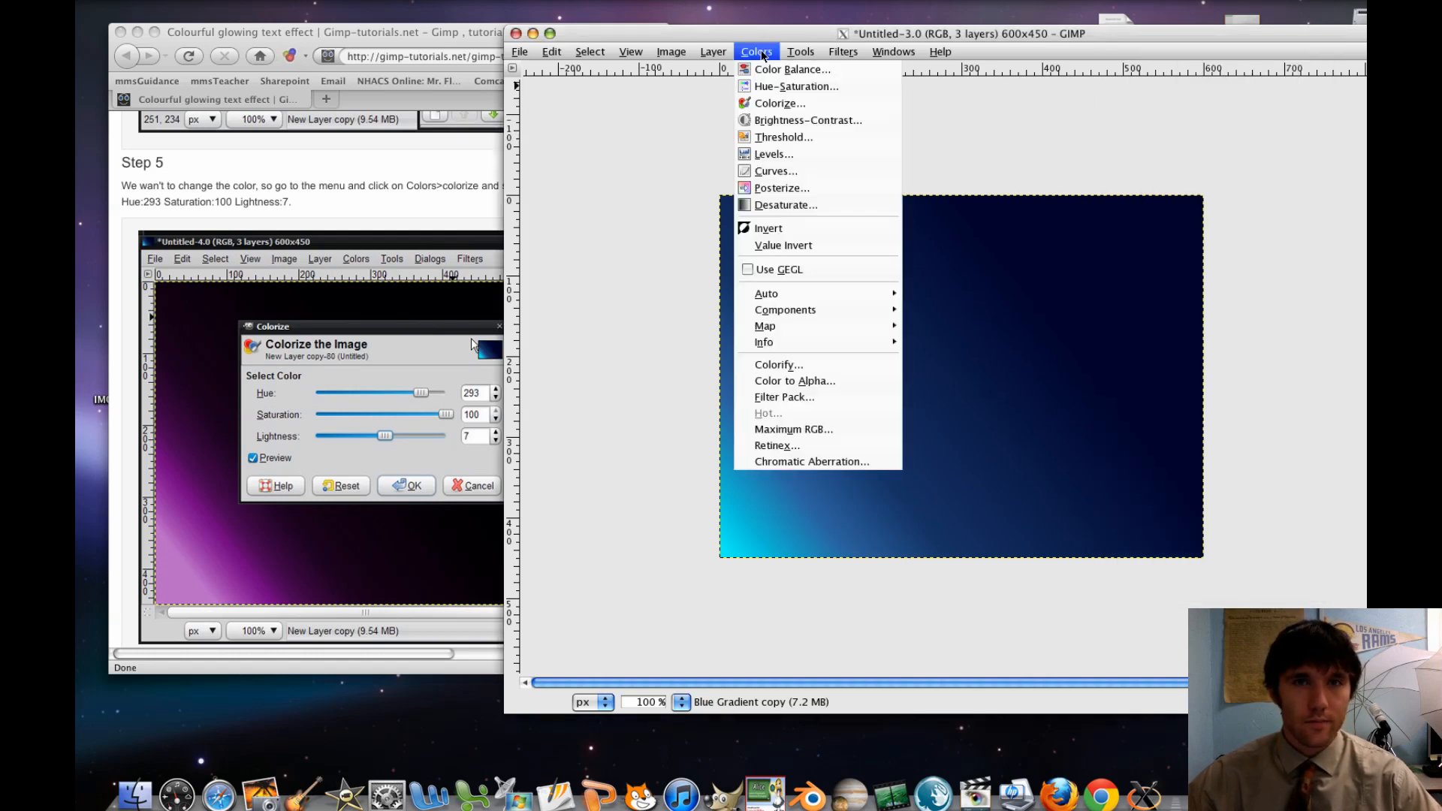
{"action": "left_click", "coordinate": [771, 105]}
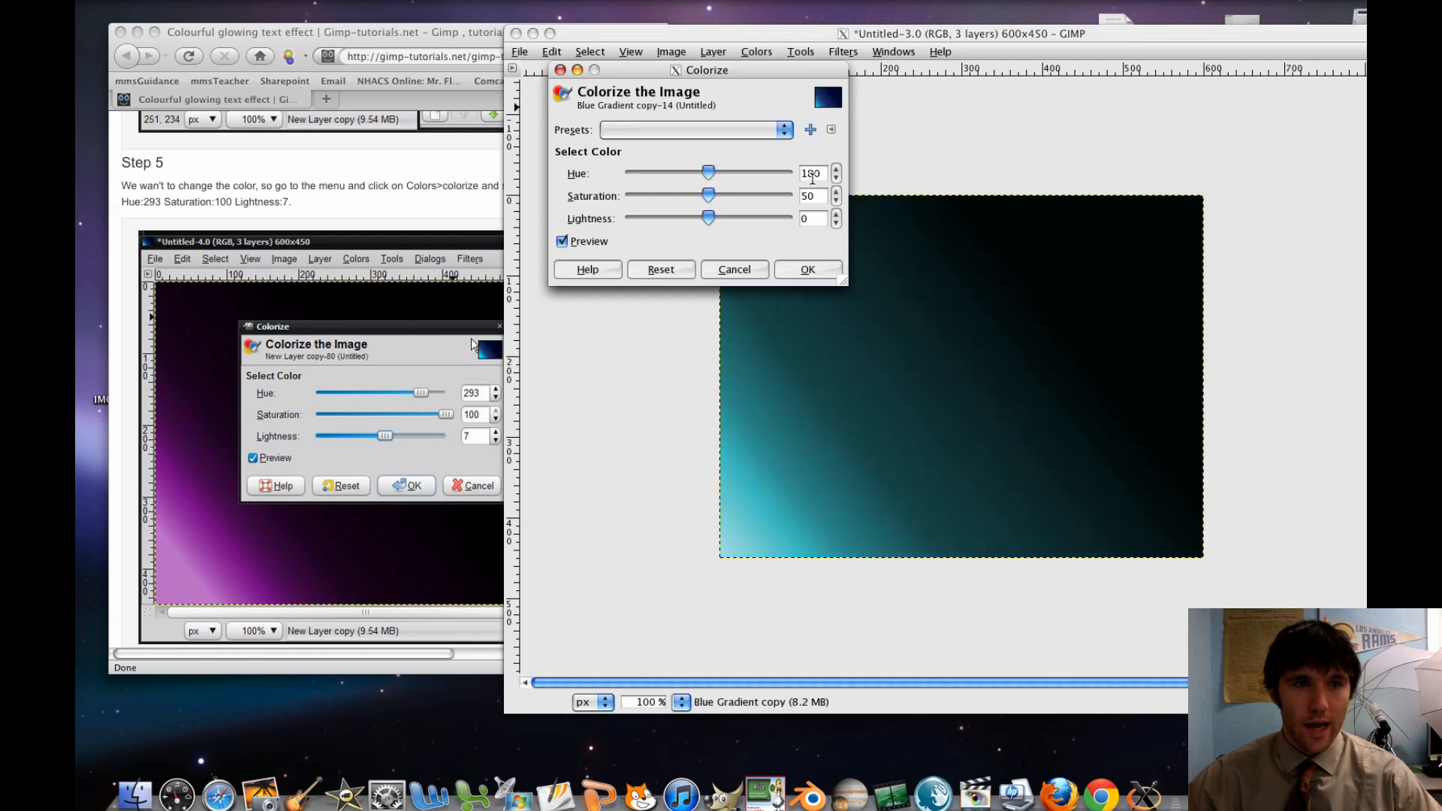
{"action": "double_click", "coordinate": [812, 174]}
{"action": "type", "text": "293"}
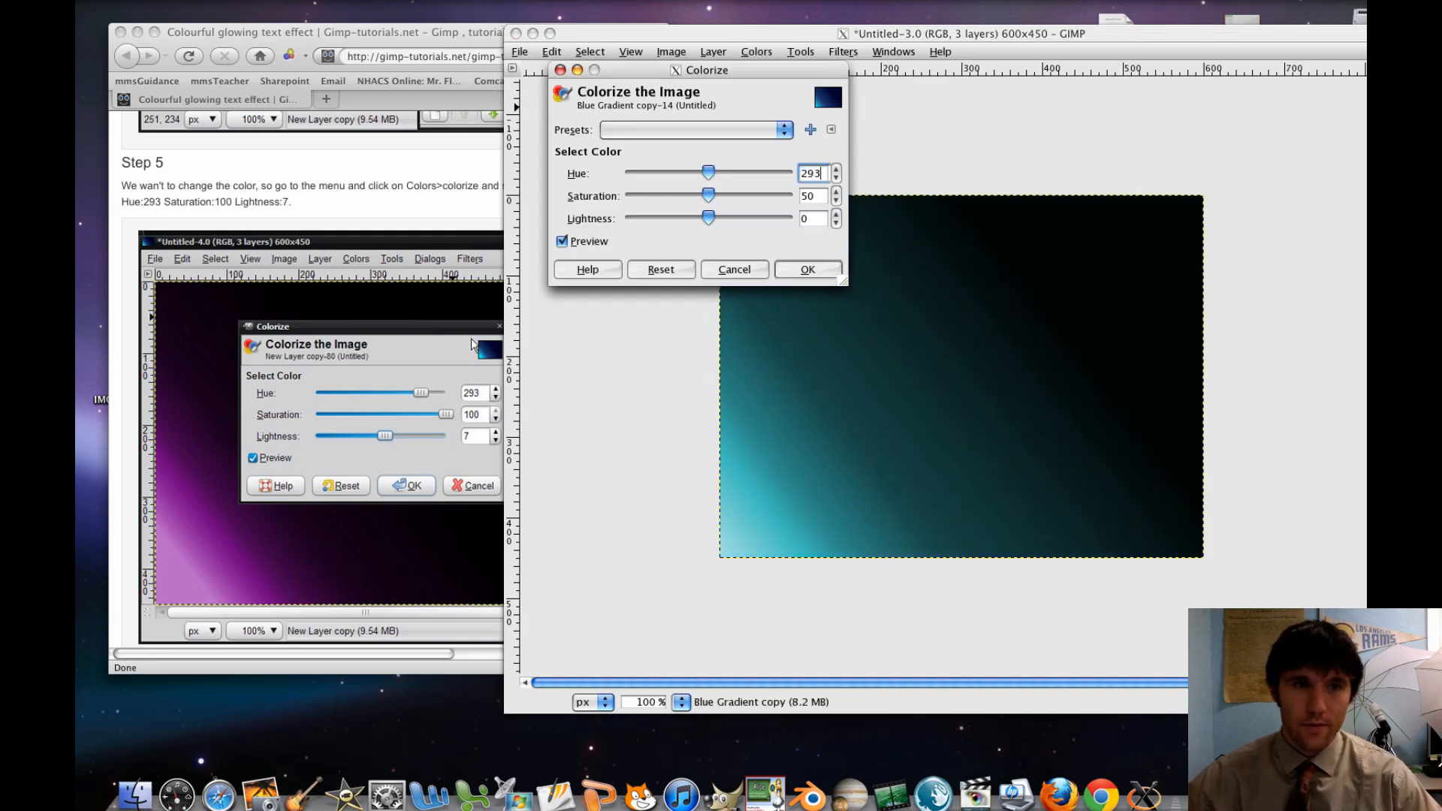
{"action": "double_click", "coordinate": [809, 195]}
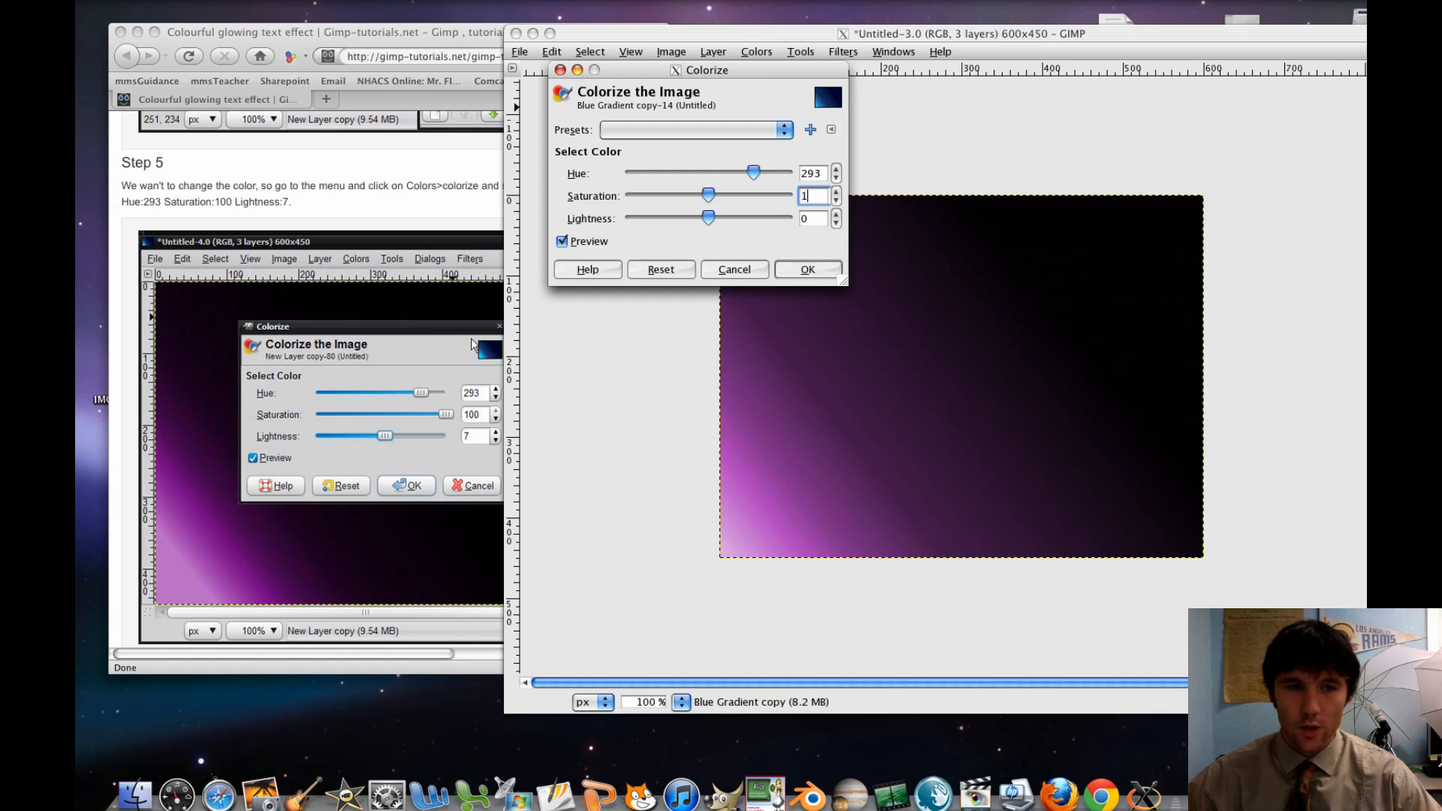
{"action": "type", "text": "100"}
{"action": "double_click", "coordinate": [809, 217]}
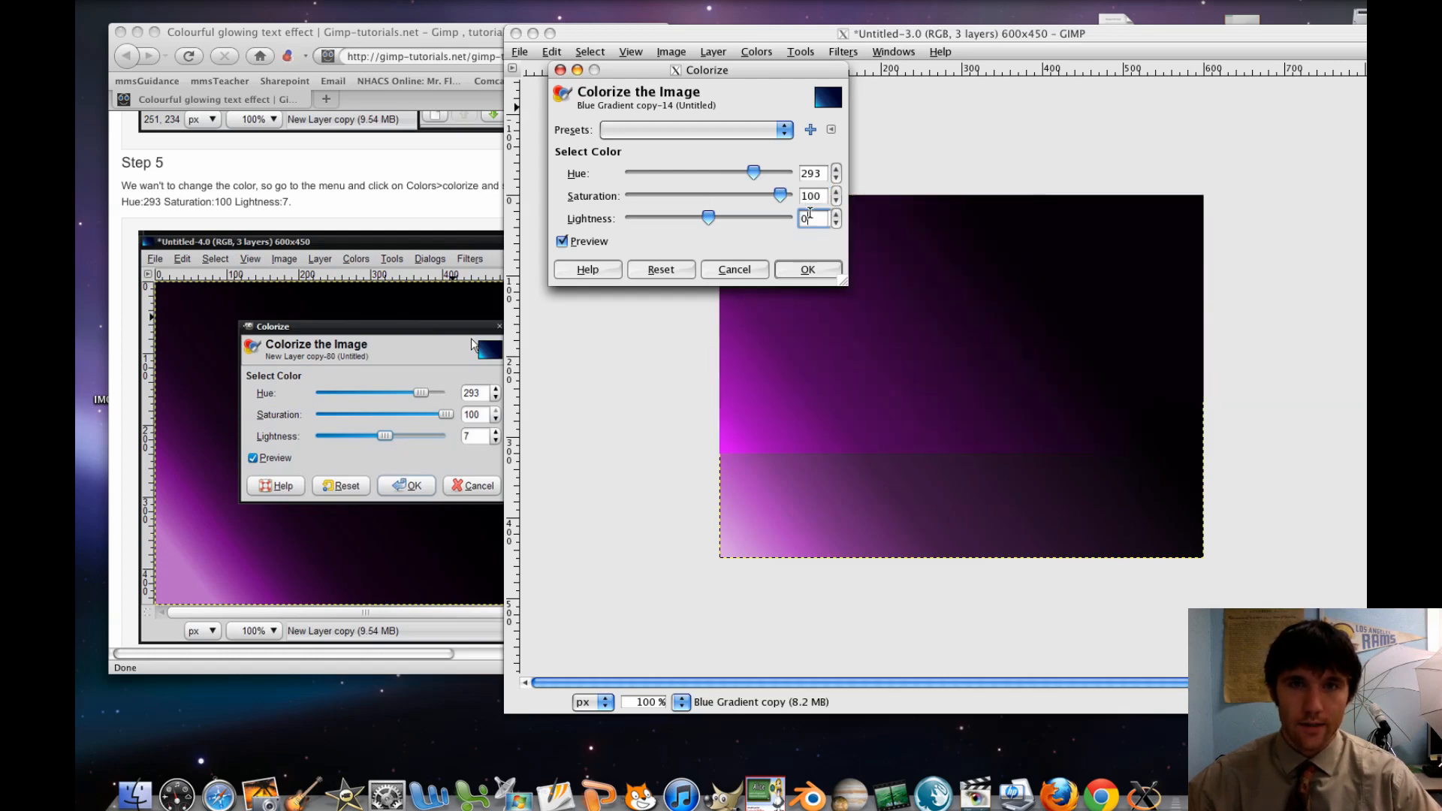
{"action": "type", "text": "7"}
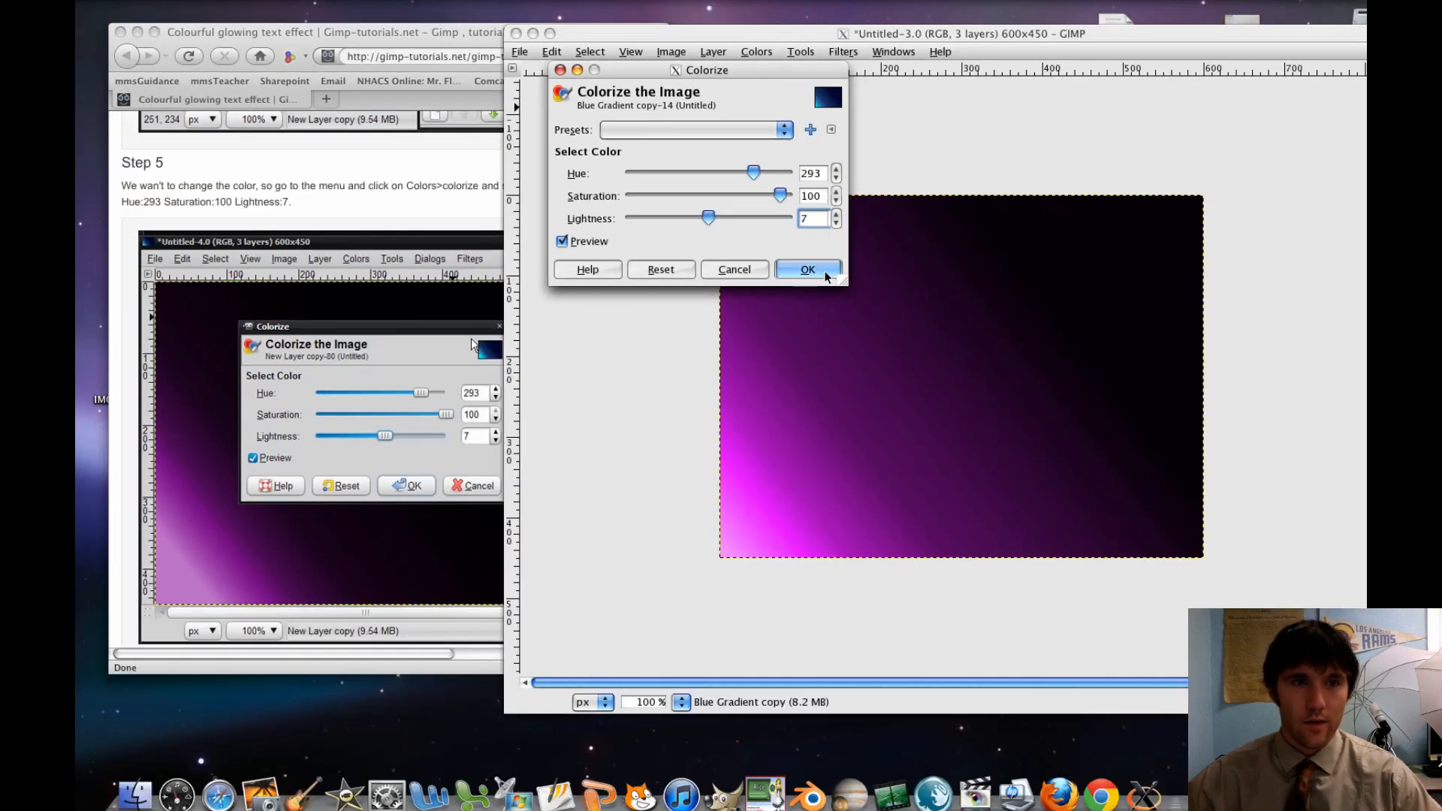
{"action": "left_click", "coordinate": [824, 275]}
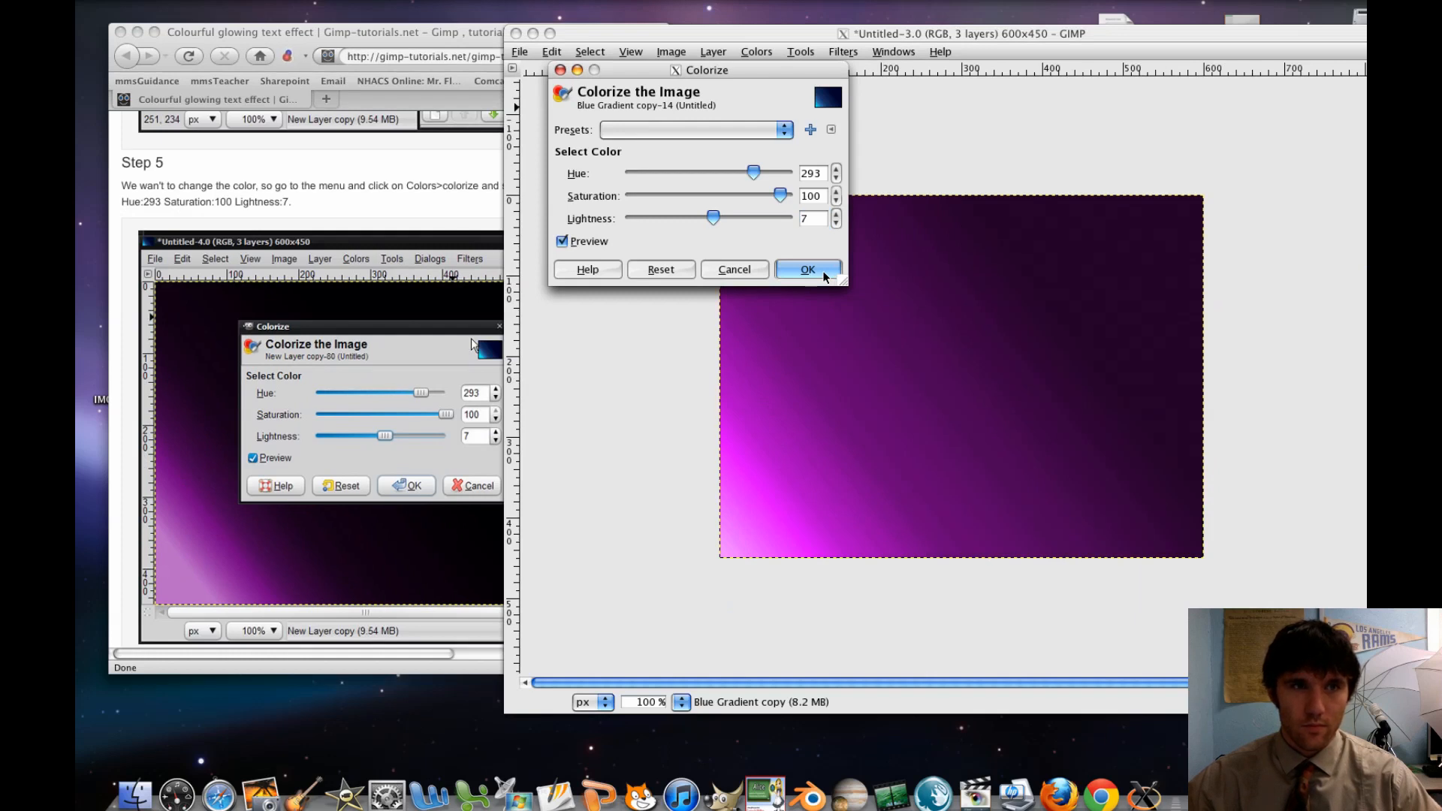
{"action": "left_click", "coordinate": [808, 270]}
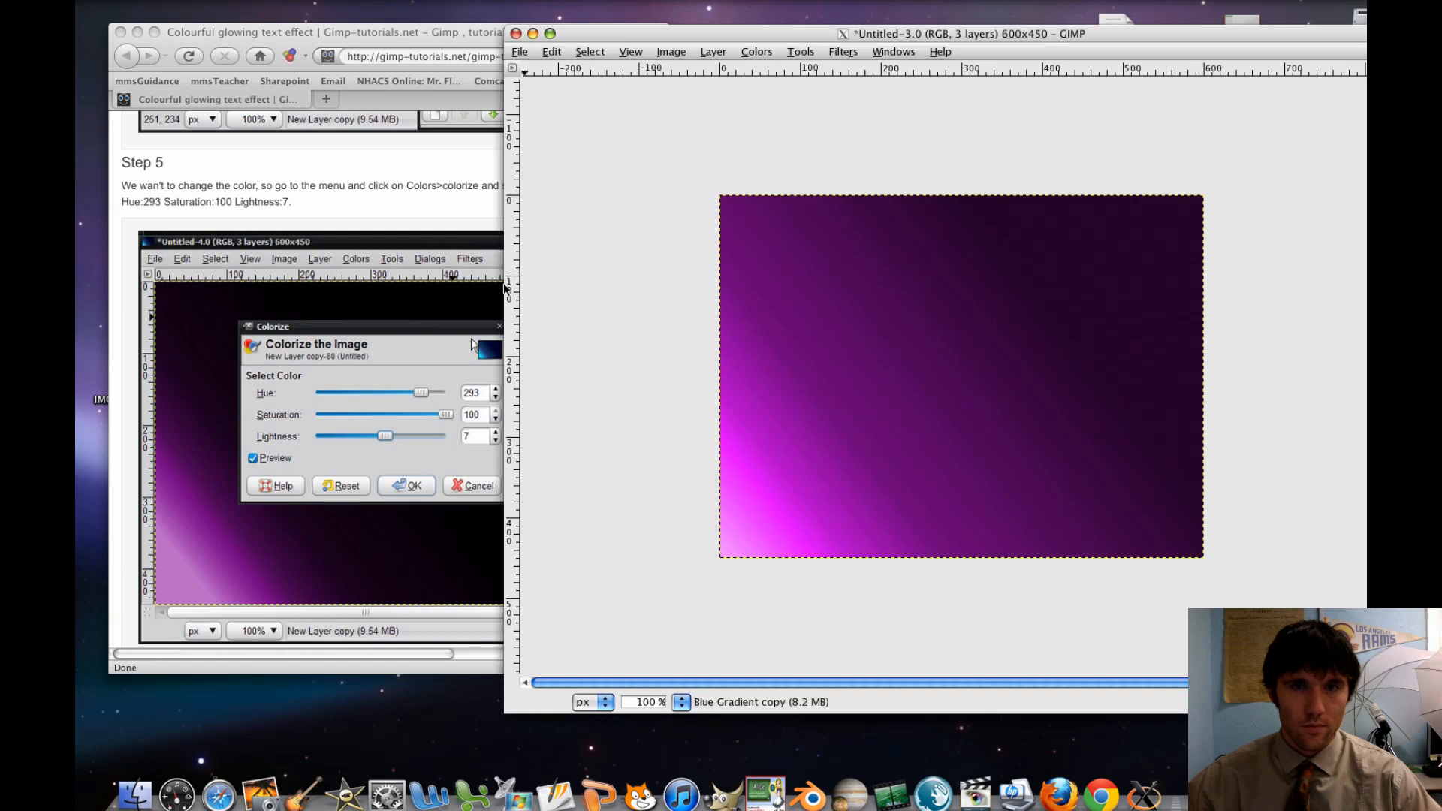
Switch to the browser and read the tutorial's Step 6 on the layer mode and opacity settings
{"action": "left_click", "coordinate": [414, 257]}
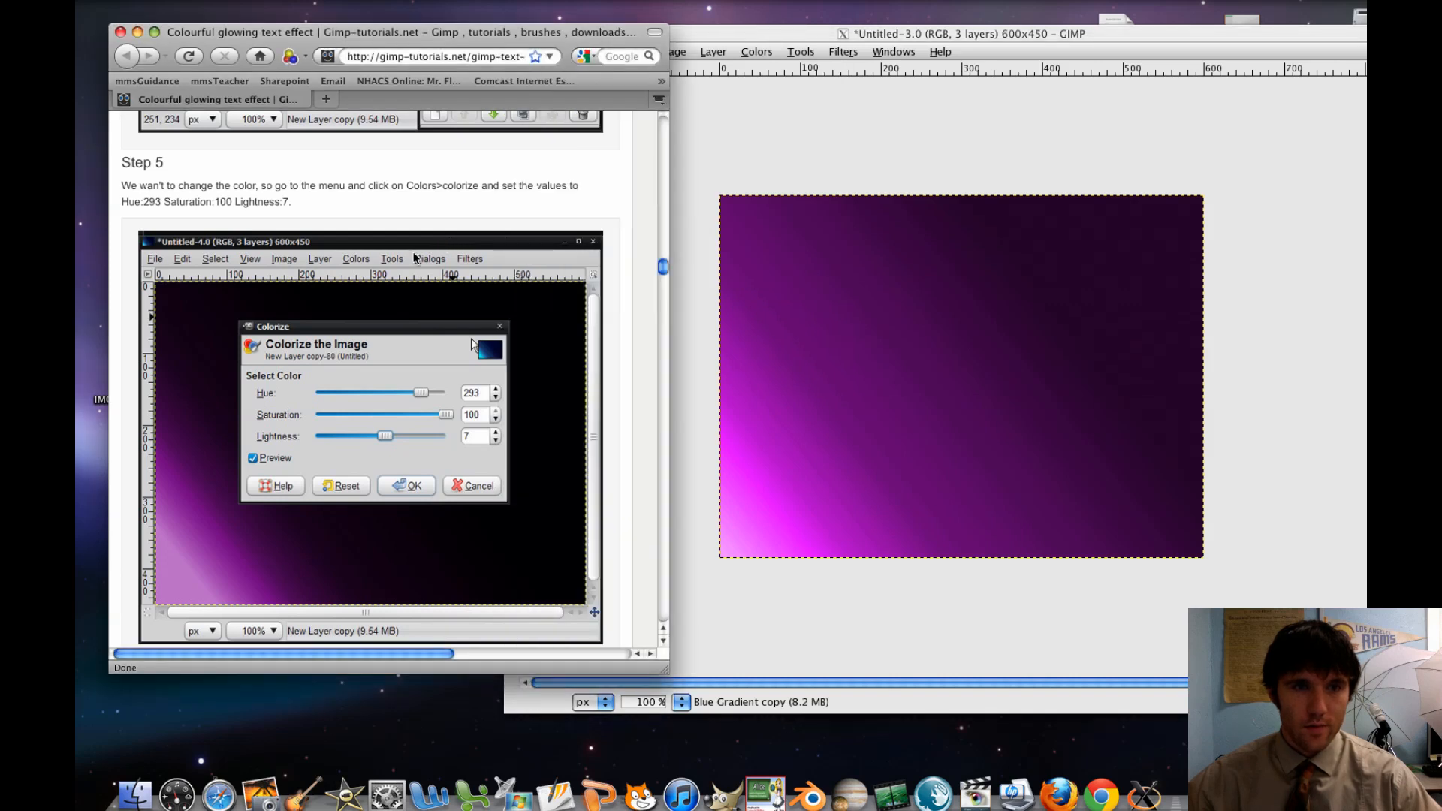
{"action": "scroll", "coordinate": [413, 257], "scroll_direction": "down", "scroll_amount": 10}
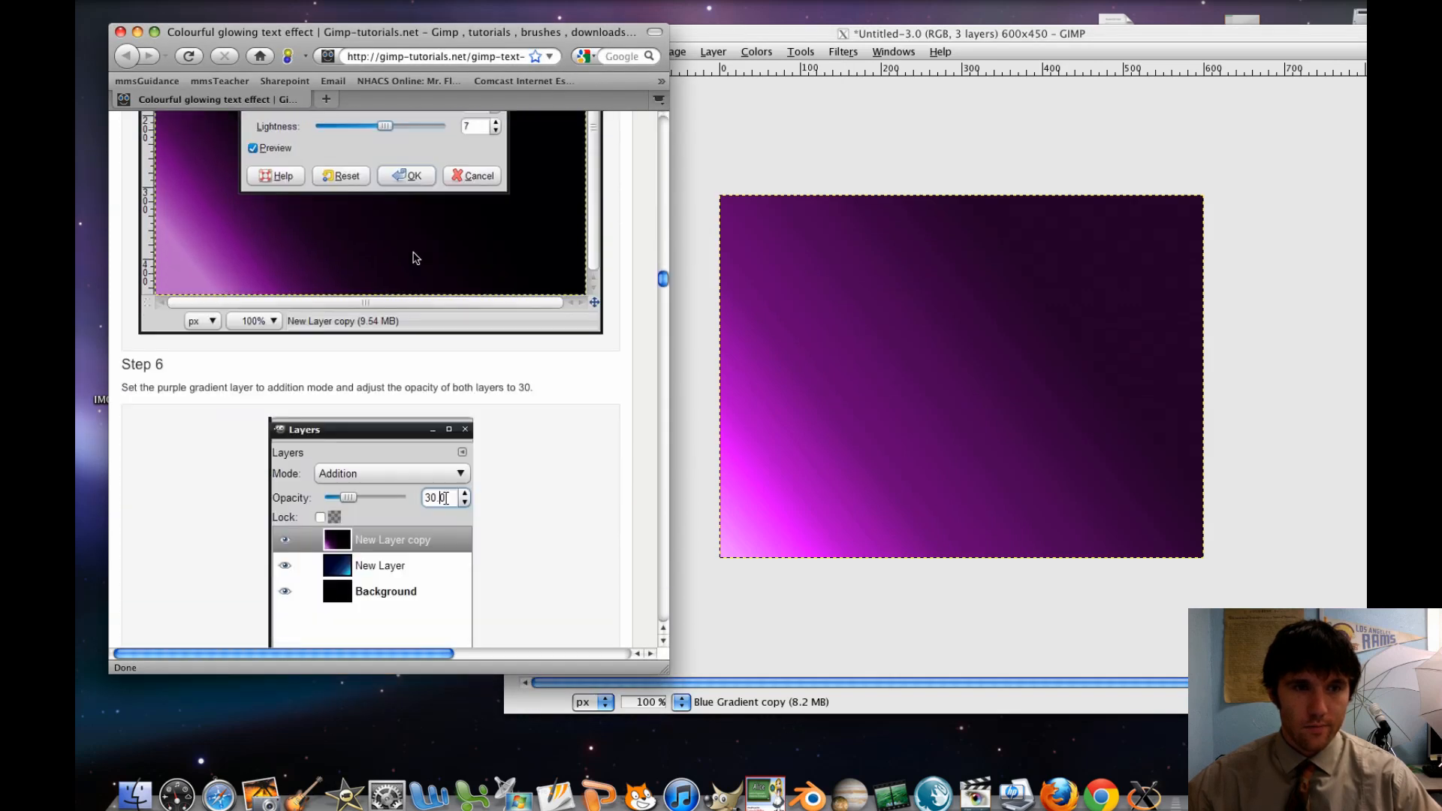
{"action": "scroll", "coordinate": [414, 257], "scroll_direction": "down", "scroll_amount": 2}
{"action": "scroll", "coordinate": [414, 258], "scroll_direction": "down", "scroll_amount": 2}
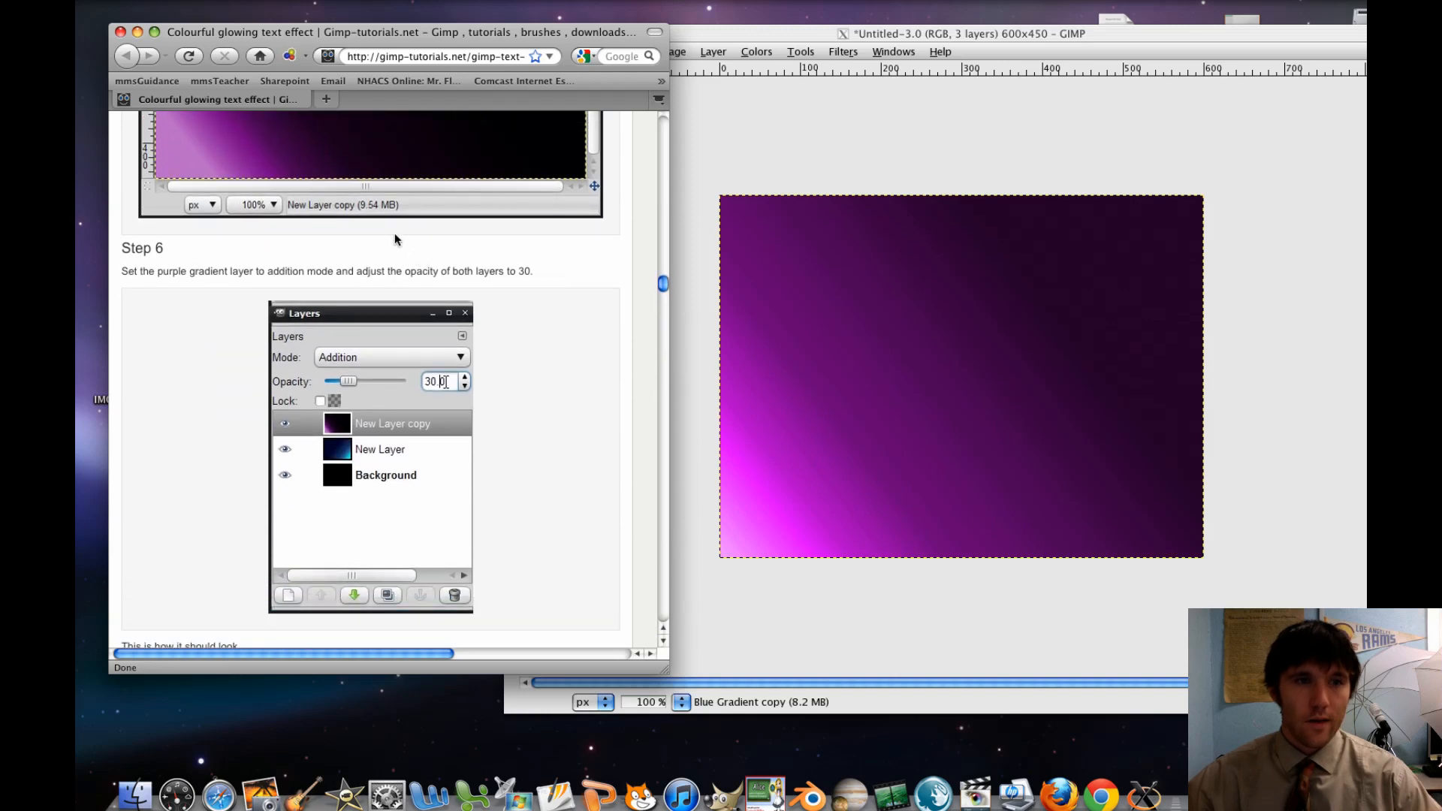
Bring GIMP's layer list forward and rename the Blue Gradient copy layer to Purple Gradient
{"action": "key", "text": "F9"}
{"action": "left_click", "coordinate": [1323, 286]}
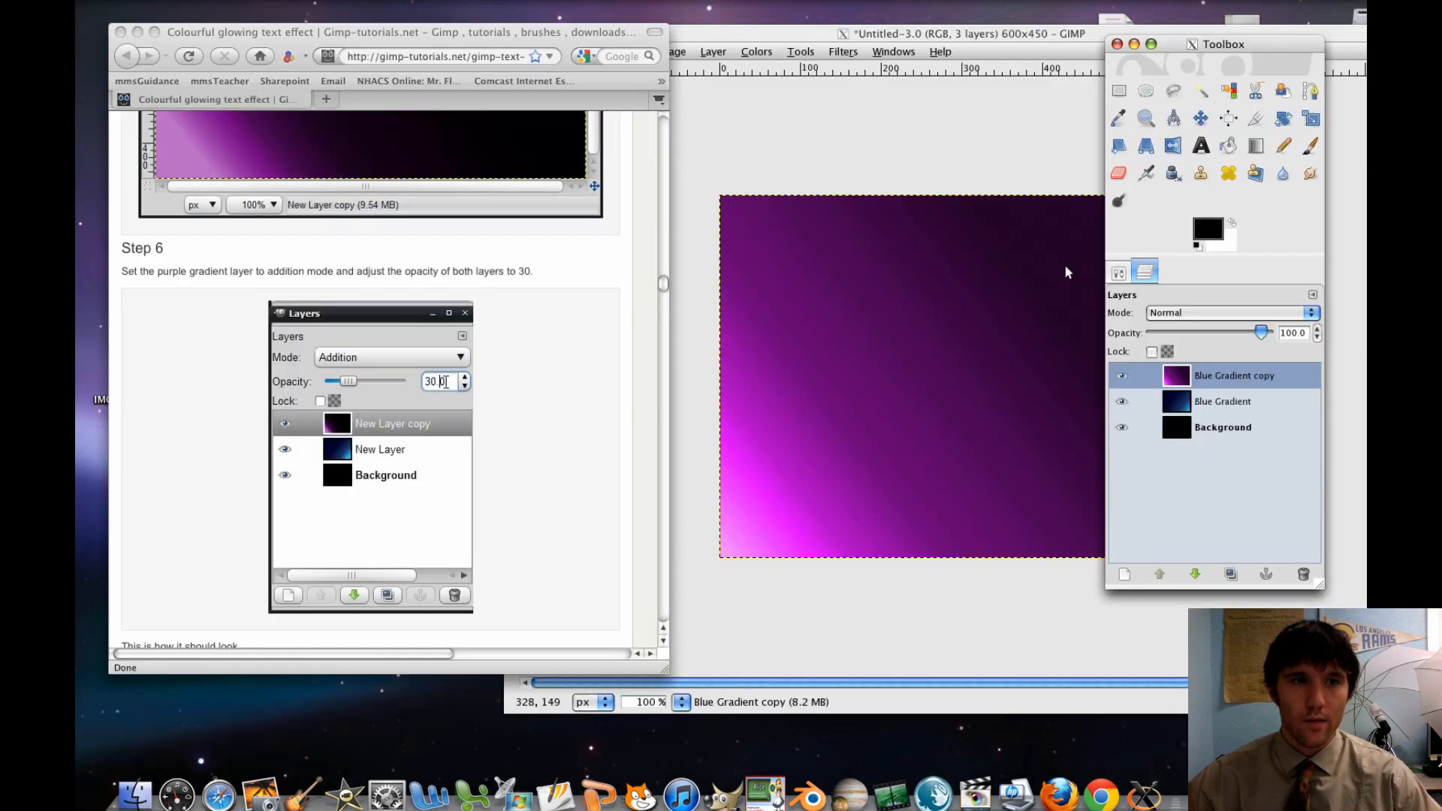
{"action": "left_click", "coordinate": [1220, 377]}
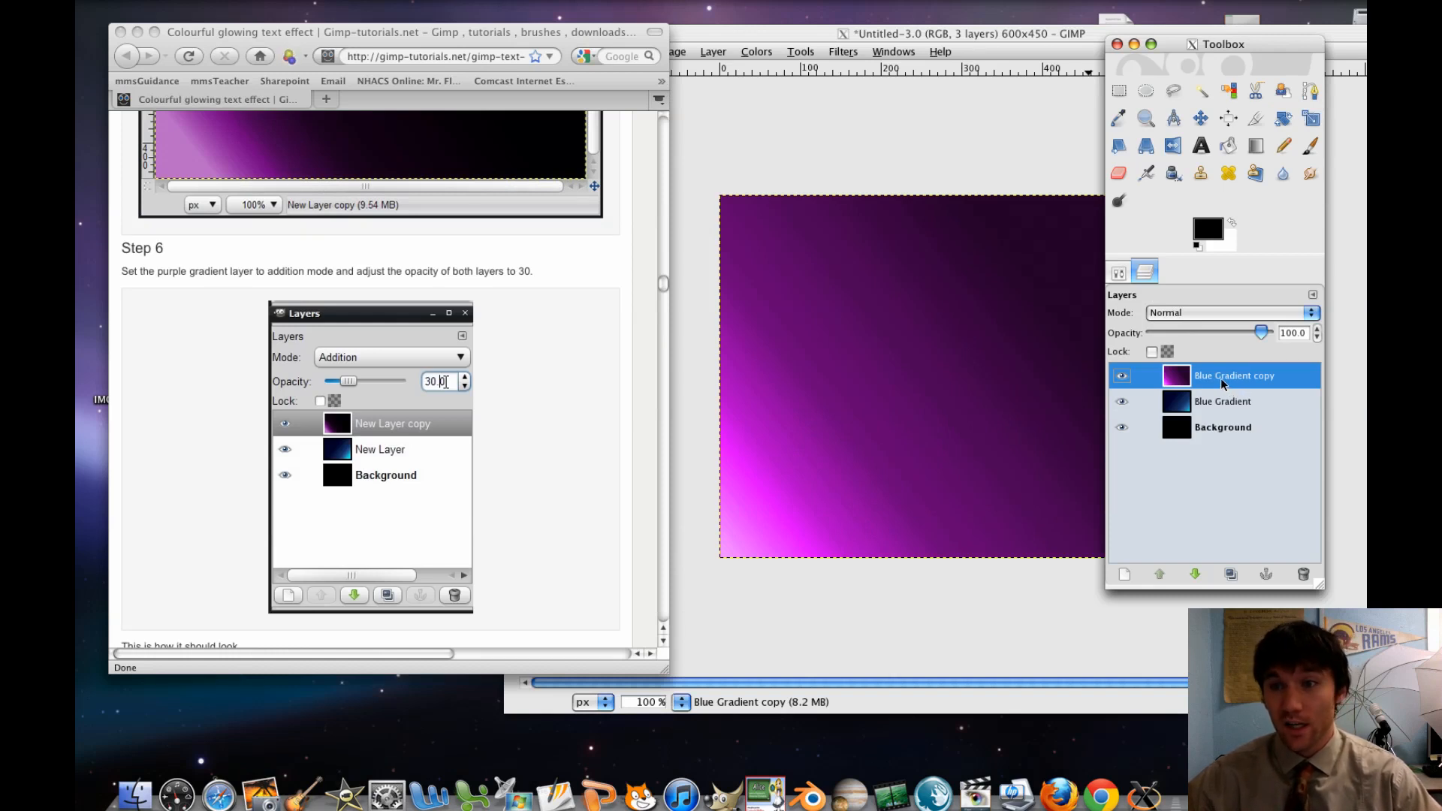
{"action": "double_click", "coordinate": [1224, 380]}
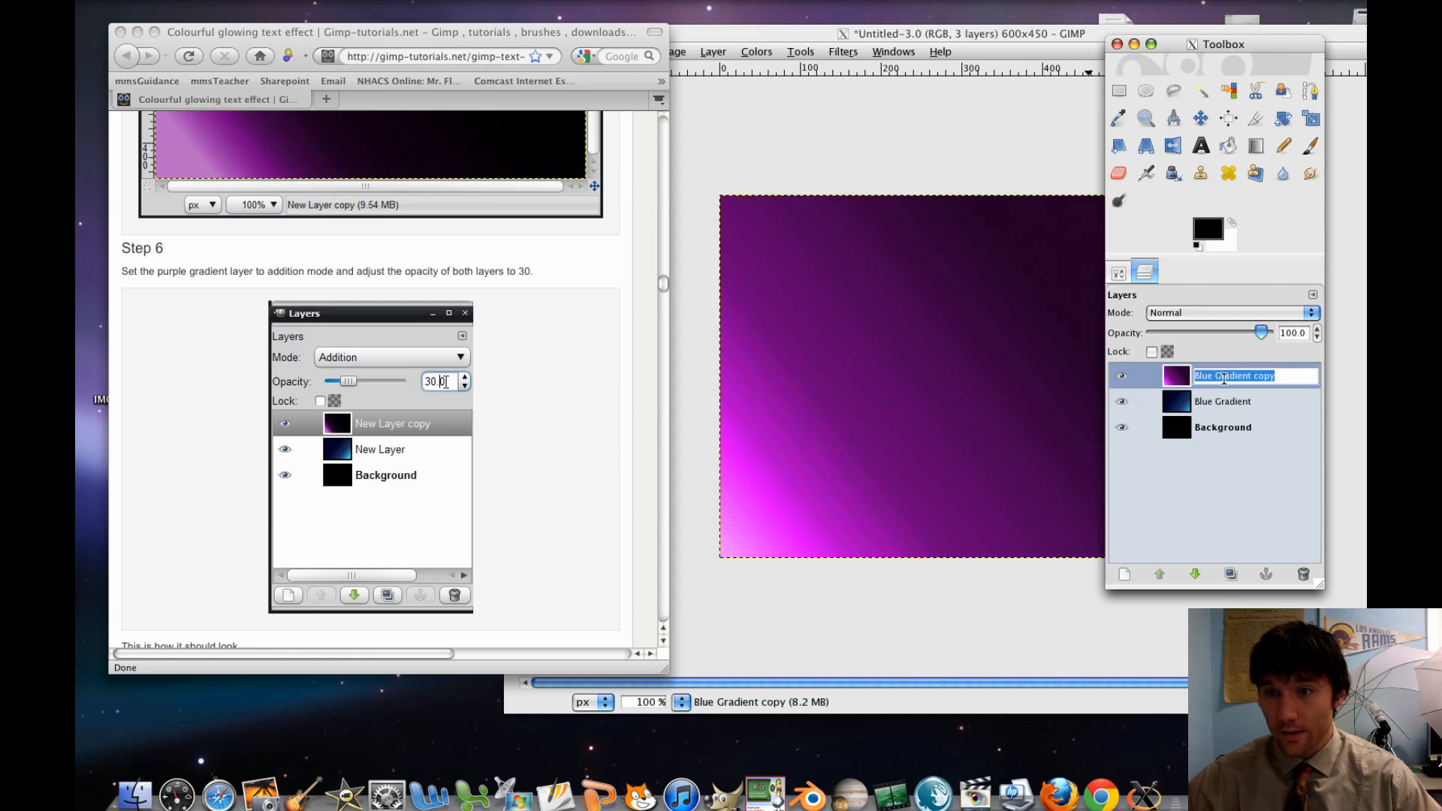
{"action": "type", "text": "P"}
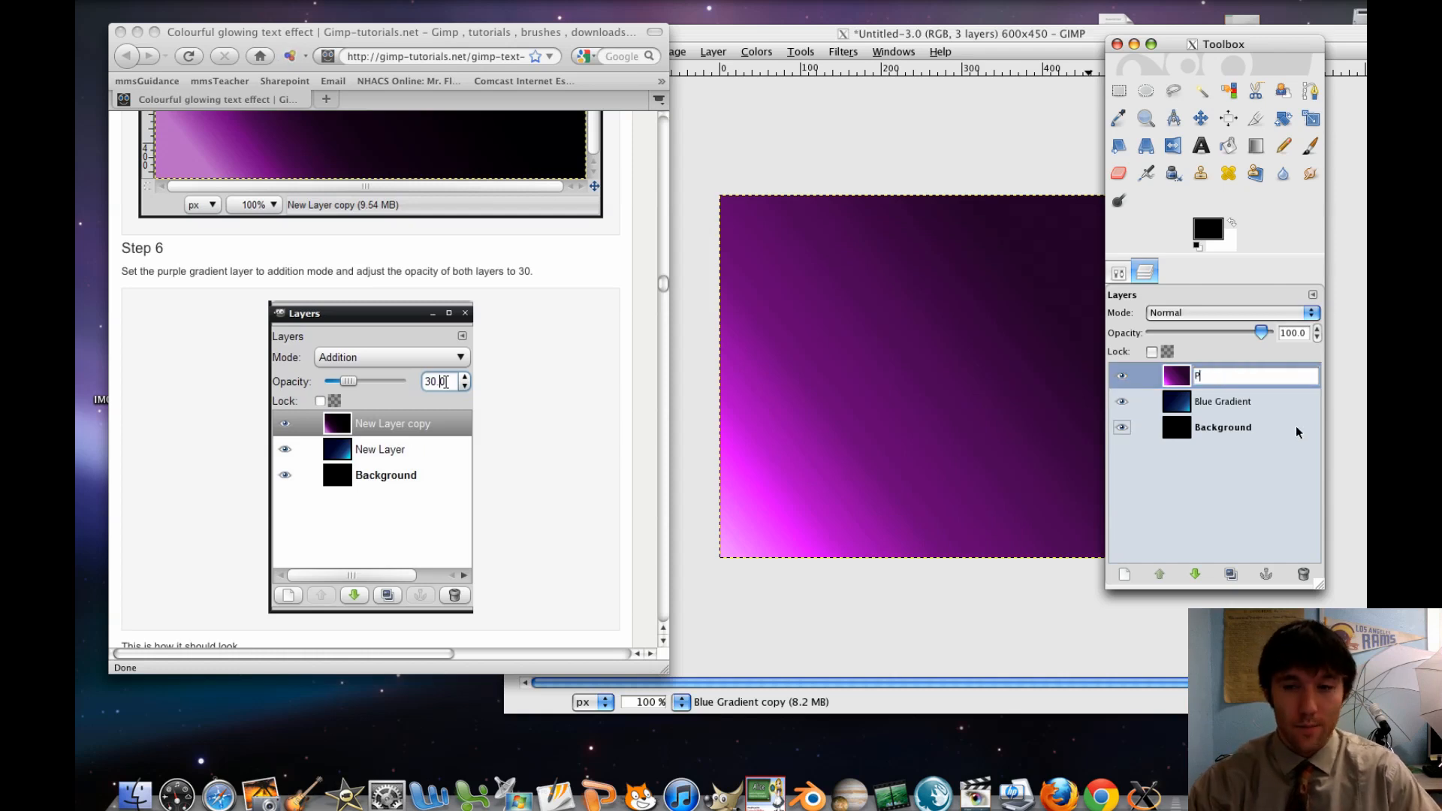
{"action": "type", "text": "urple Gradient"}
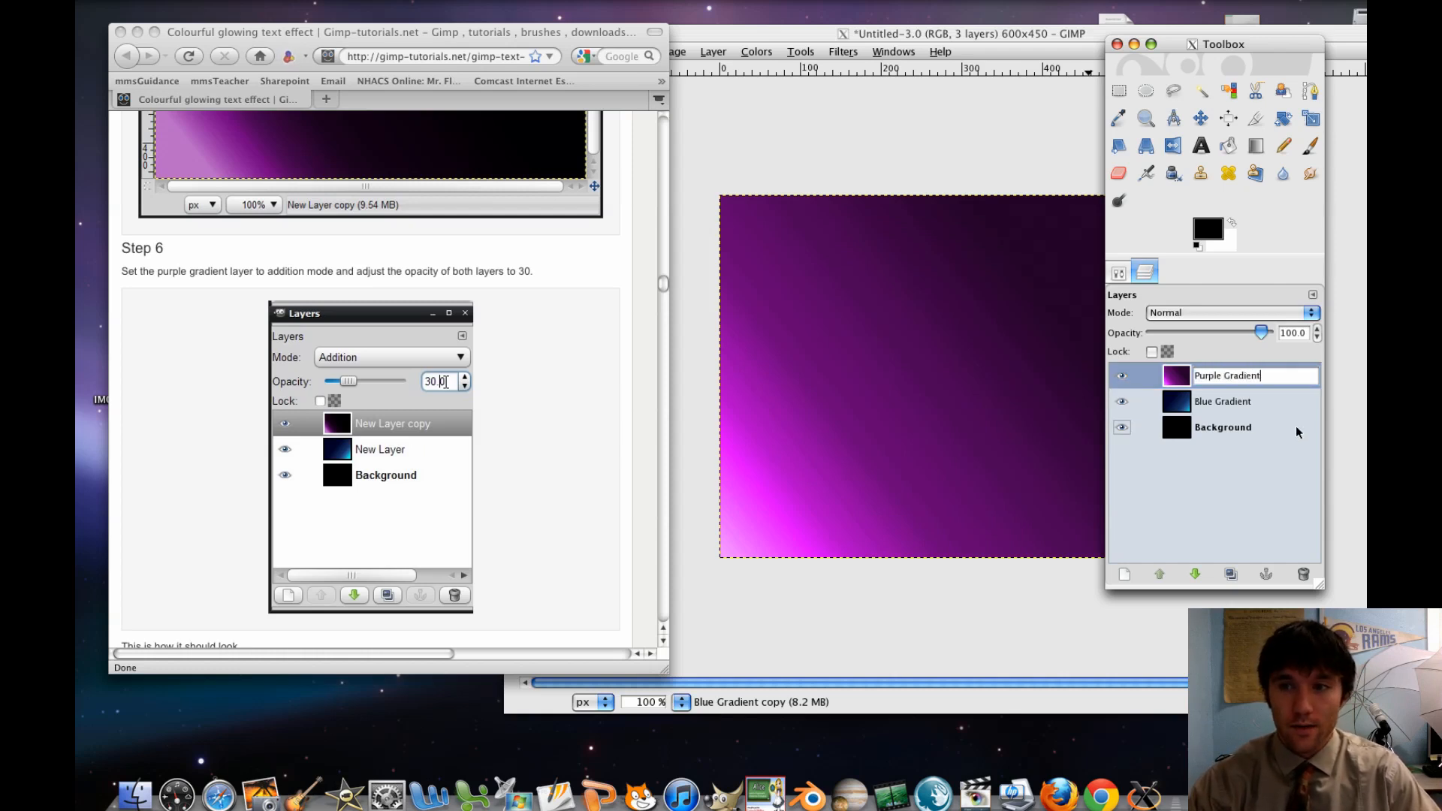
{"action": "key", "text": "Return"}
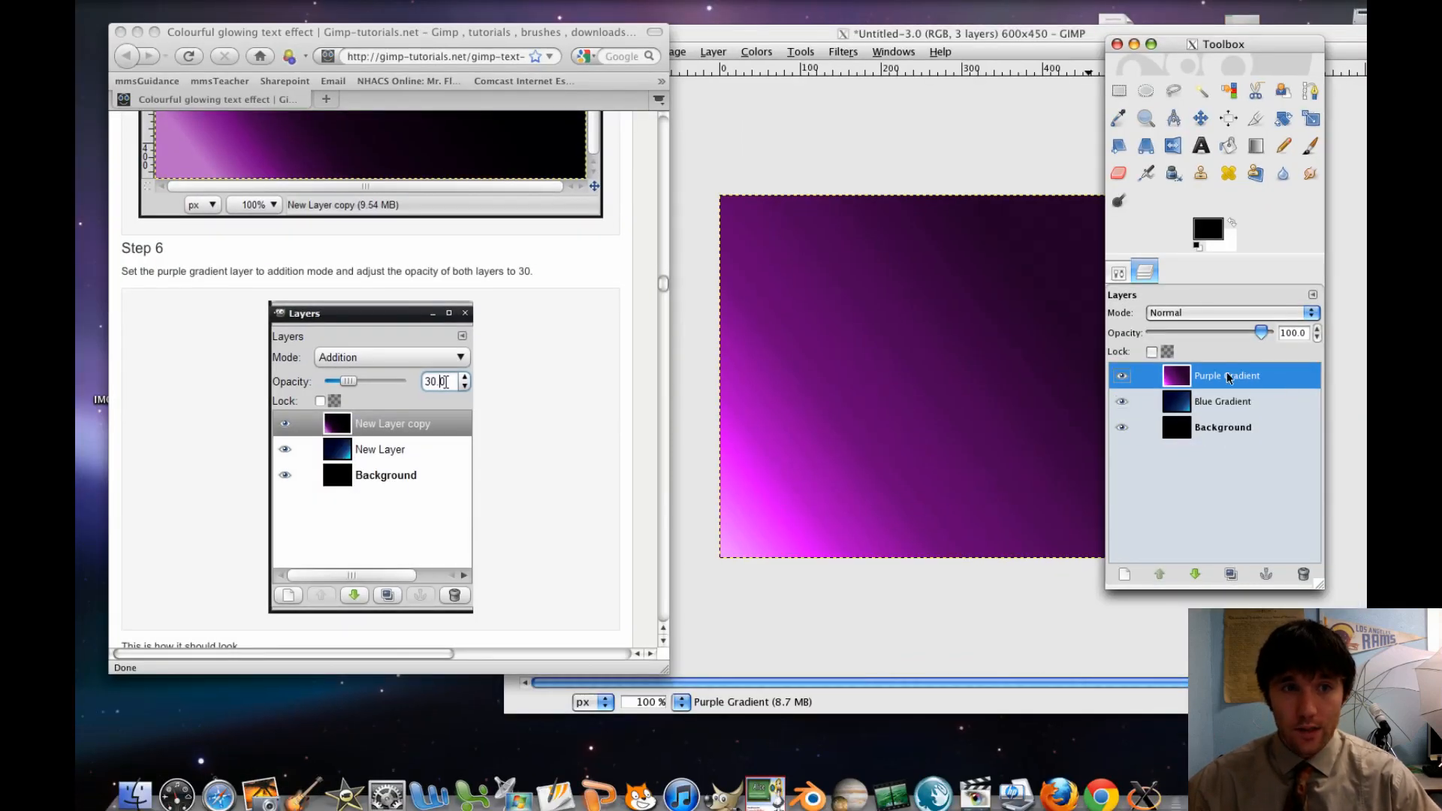
Set the Purple Gradient layer to Addition mode and its opacity to 30
{"action": "left_click", "coordinate": [1264, 319]}
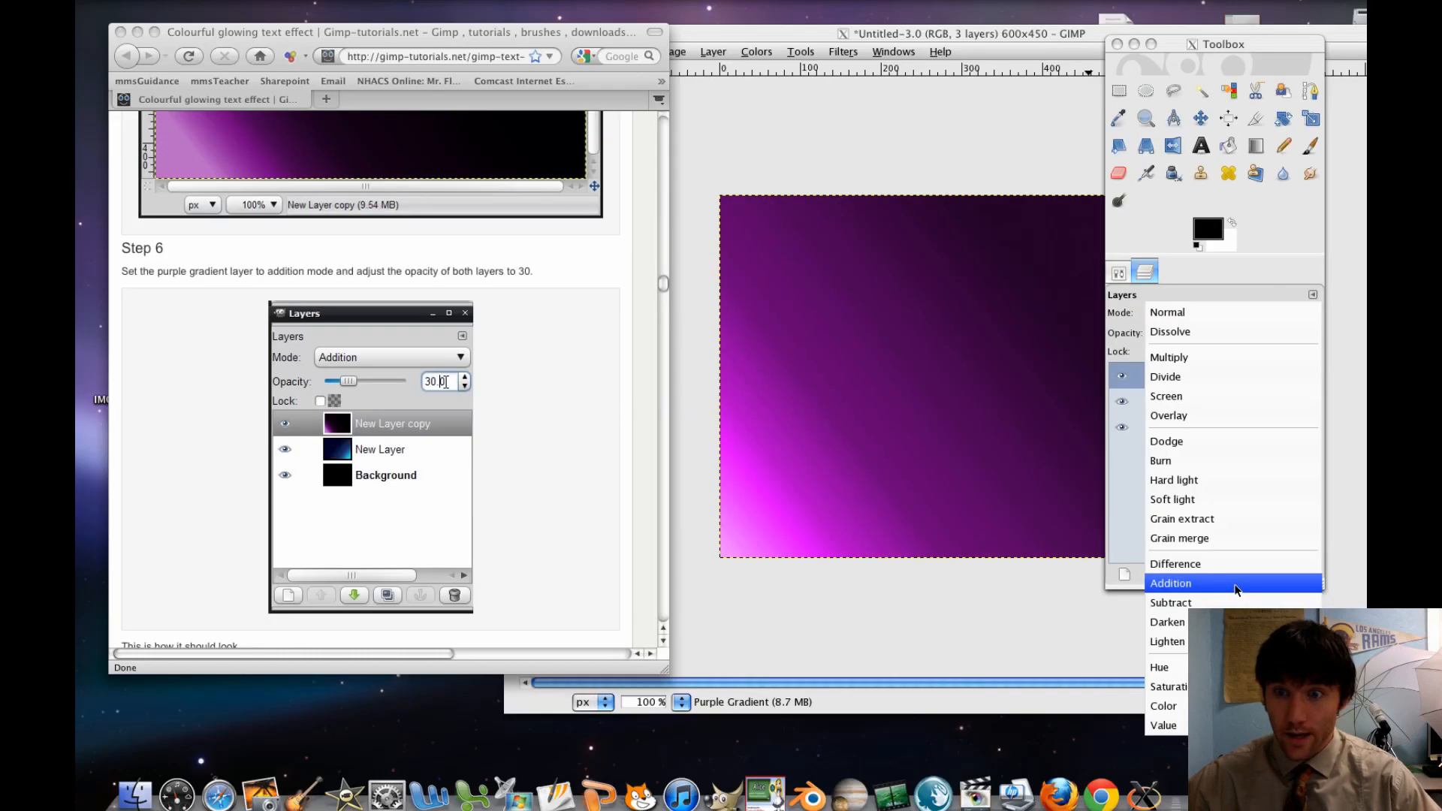
{"action": "left_click", "coordinate": [1236, 585]}
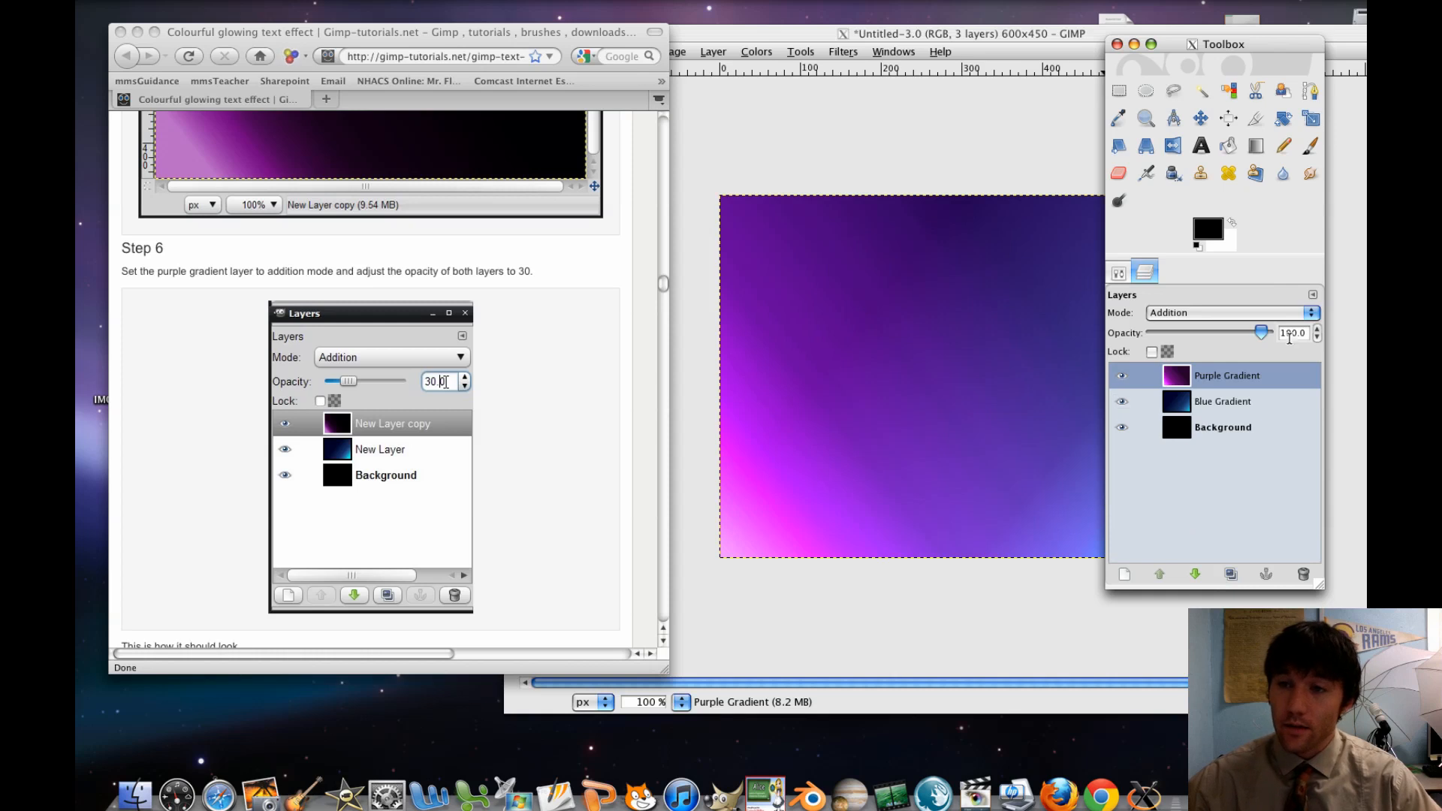
{"action": "double_click", "coordinate": [1303, 335]}
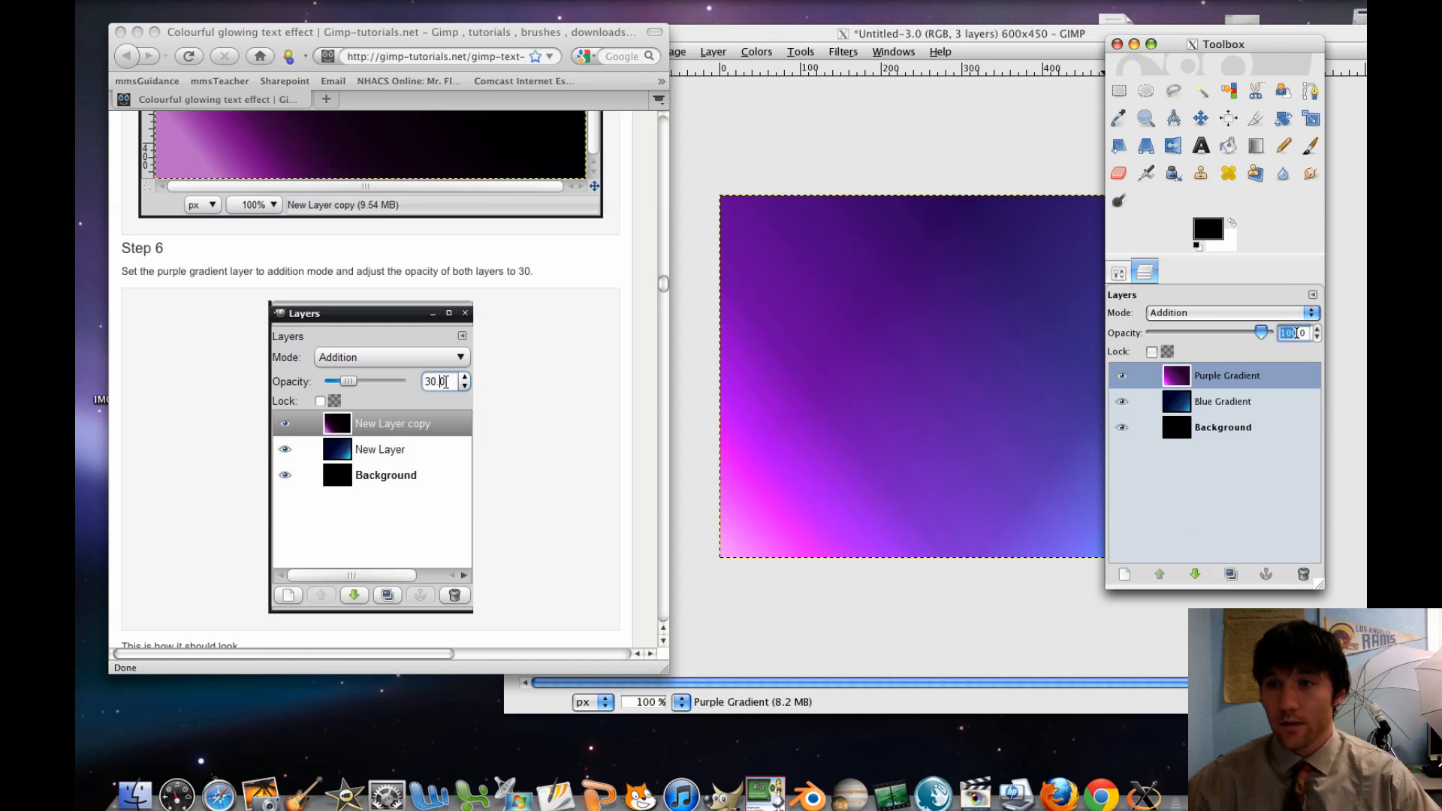
{"action": "type", "text": "30"}
{"action": "key", "text": "Return"}
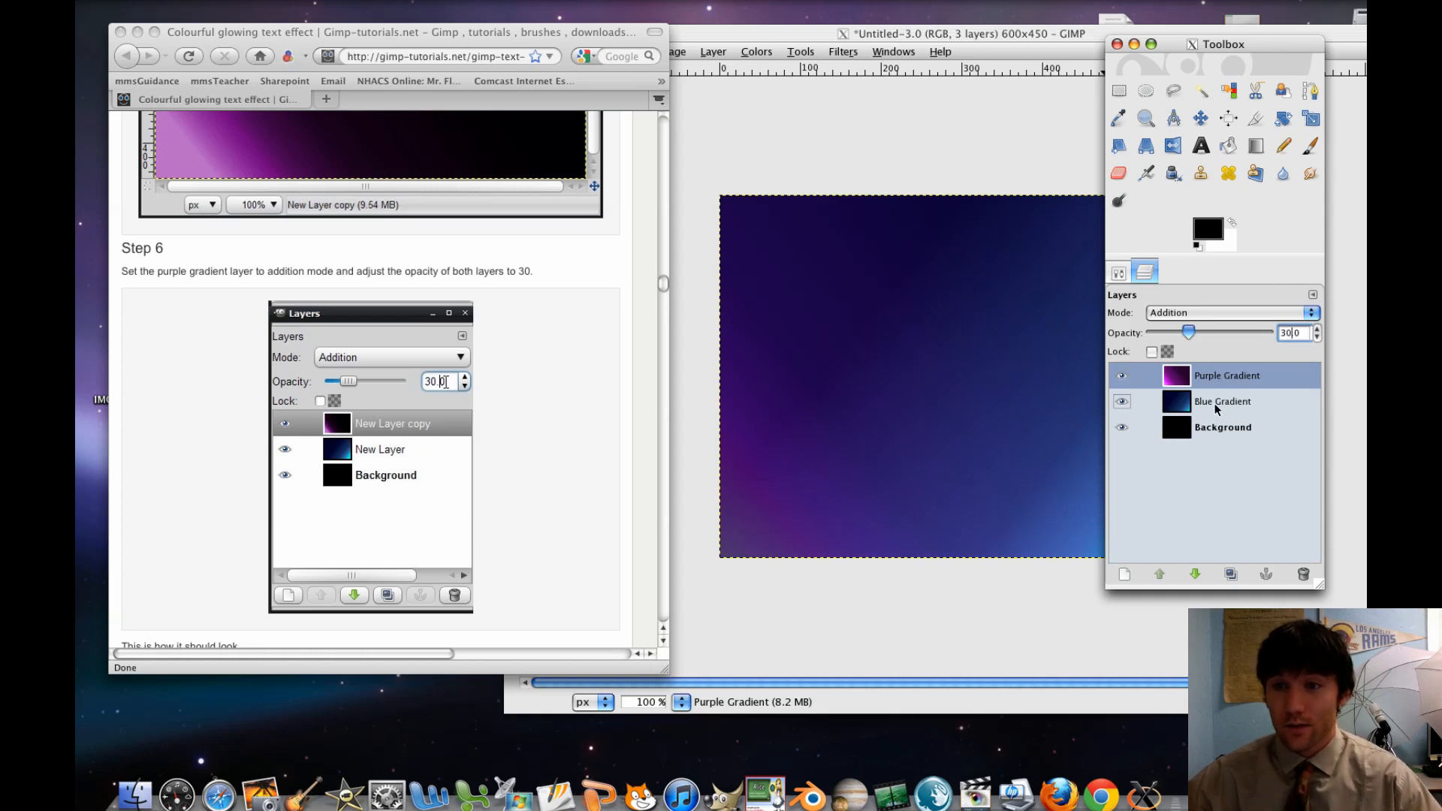
Set the Blue Gradient layer's opacity to 30
{"action": "left_click", "coordinate": [1216, 406]}
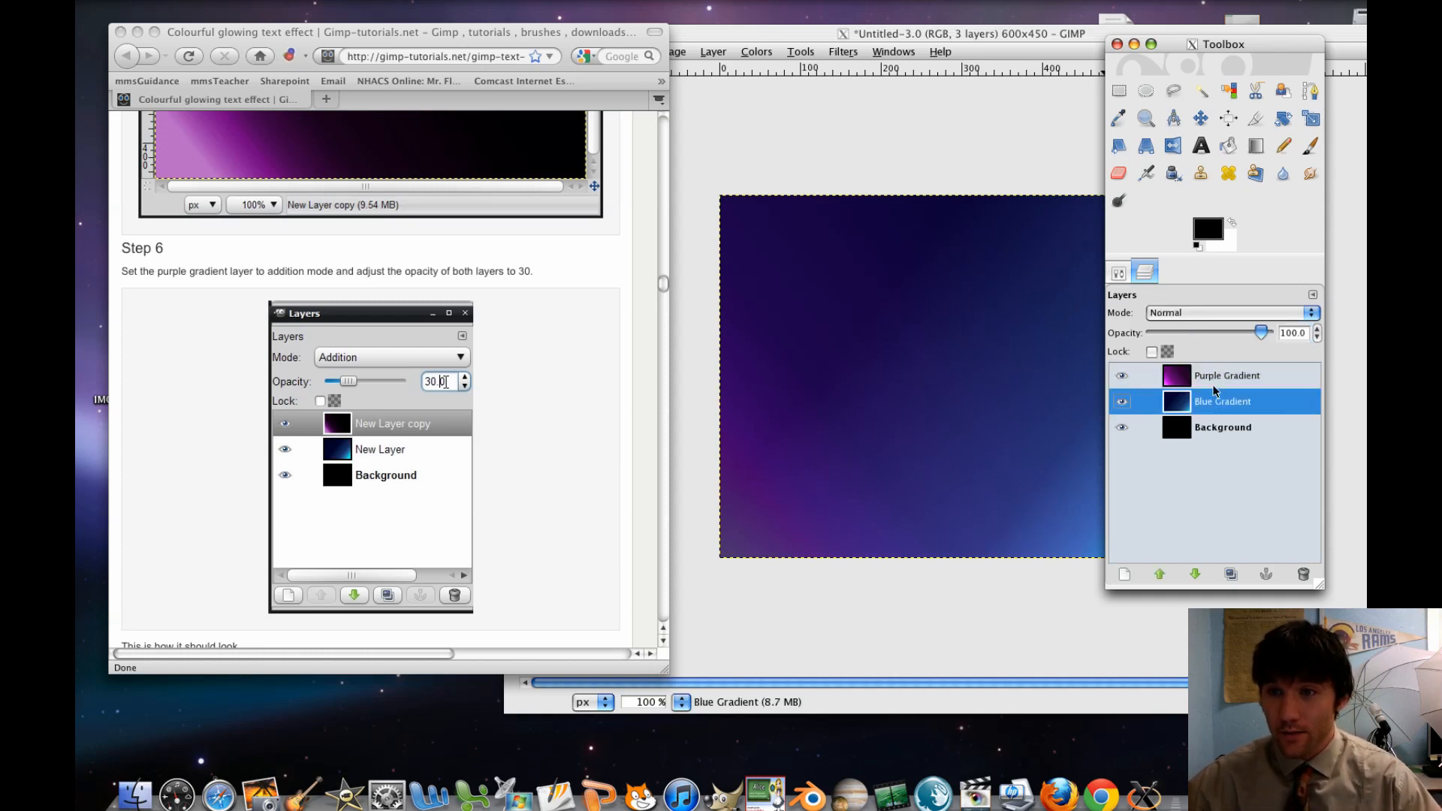
{"action": "left_click", "coordinate": [1221, 375]}
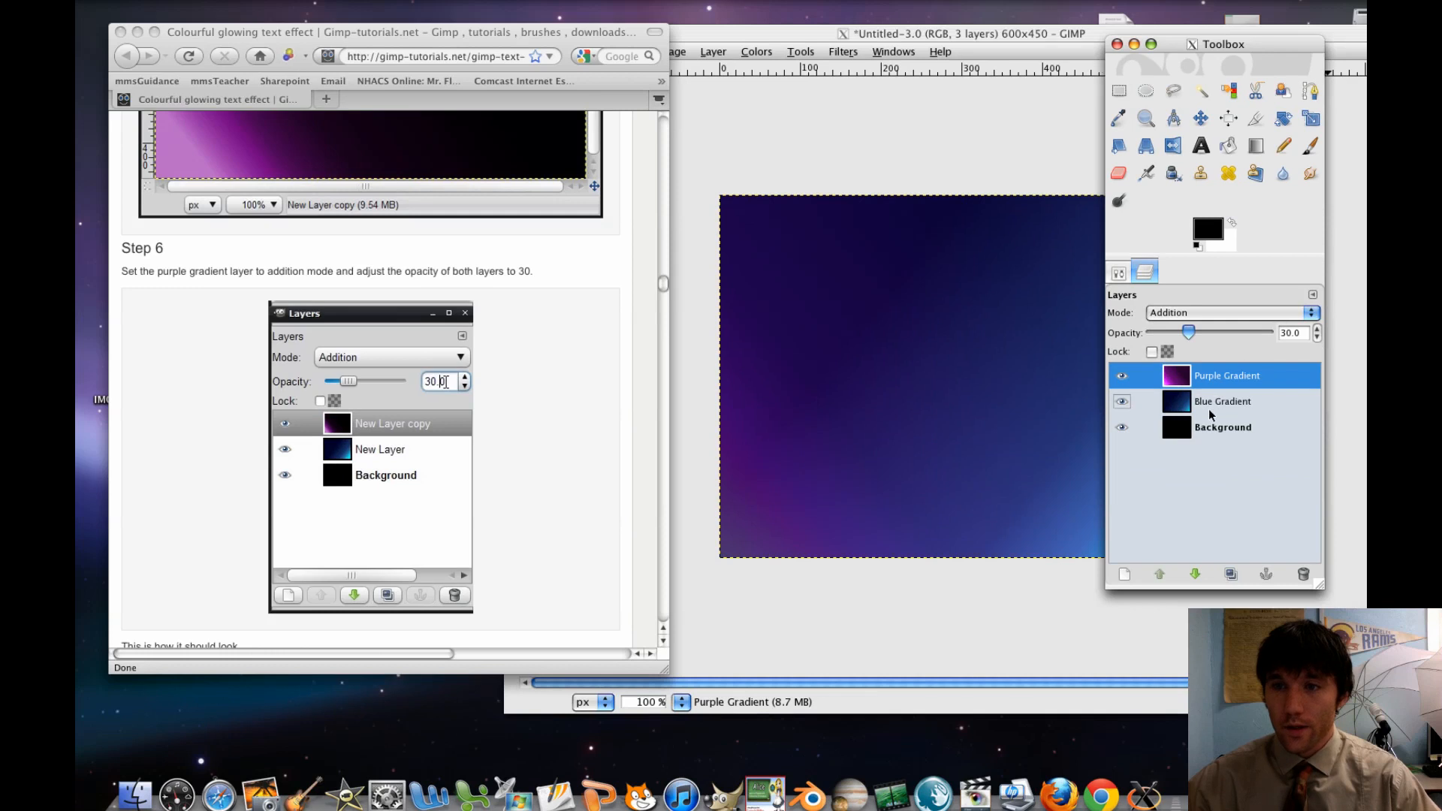
{"action": "left_click", "coordinate": [1211, 405]}
{"action": "double_click", "coordinate": [1301, 332]}
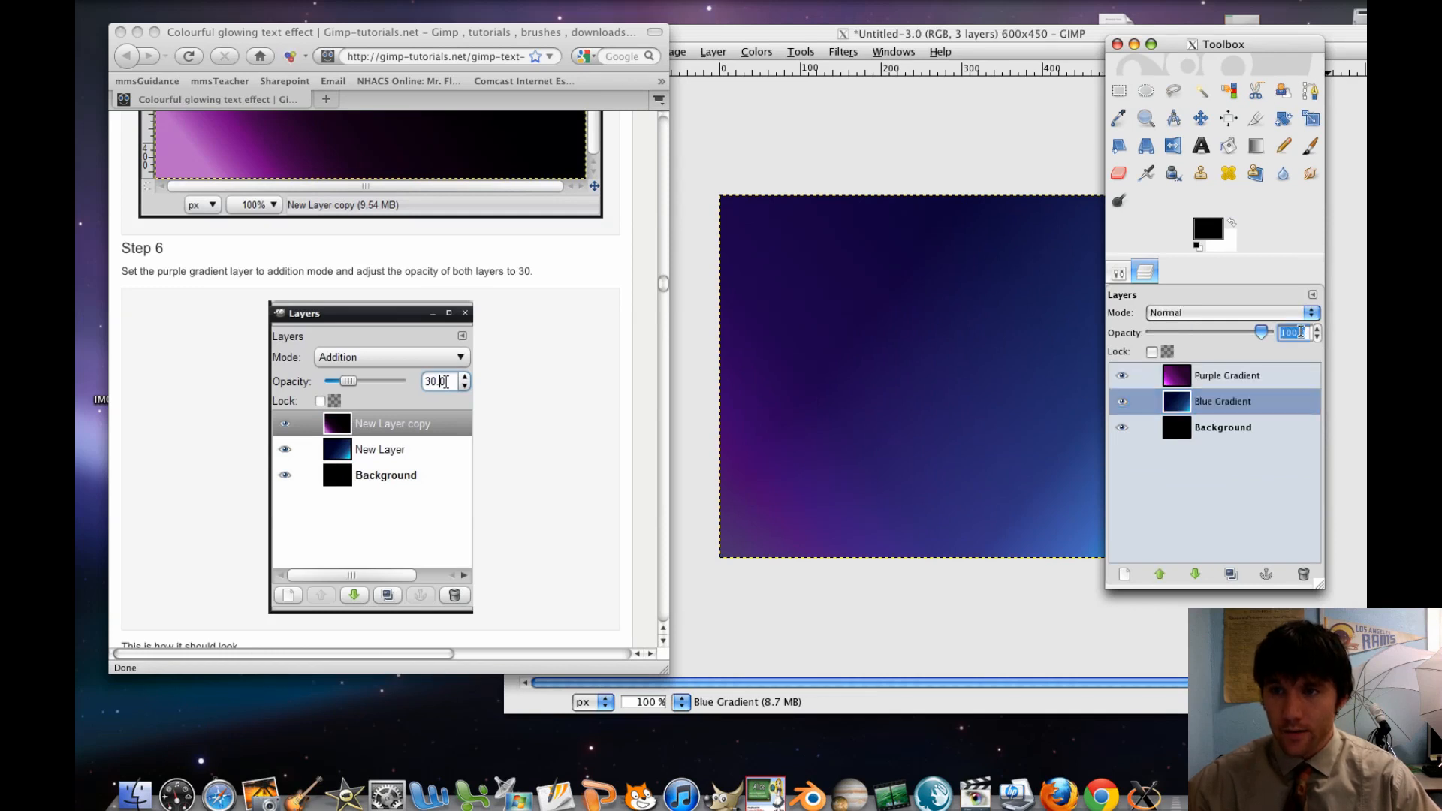
{"action": "type", "text": "30"}
{"action": "key", "text": "Return"}
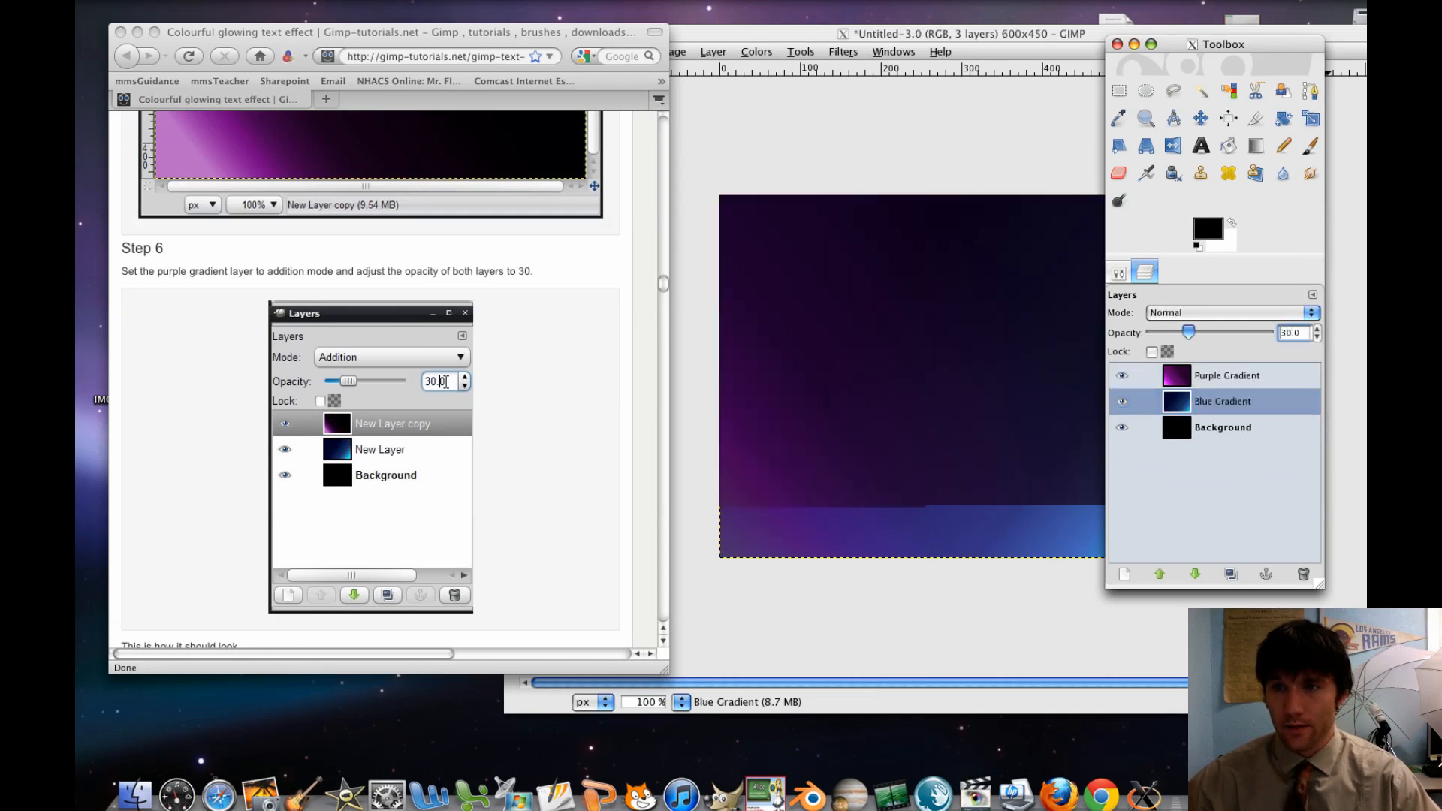
Compare the image with the tutorial's picture of the expected Step 6 result in the browser
{"action": "left_click", "coordinate": [927, 378]}
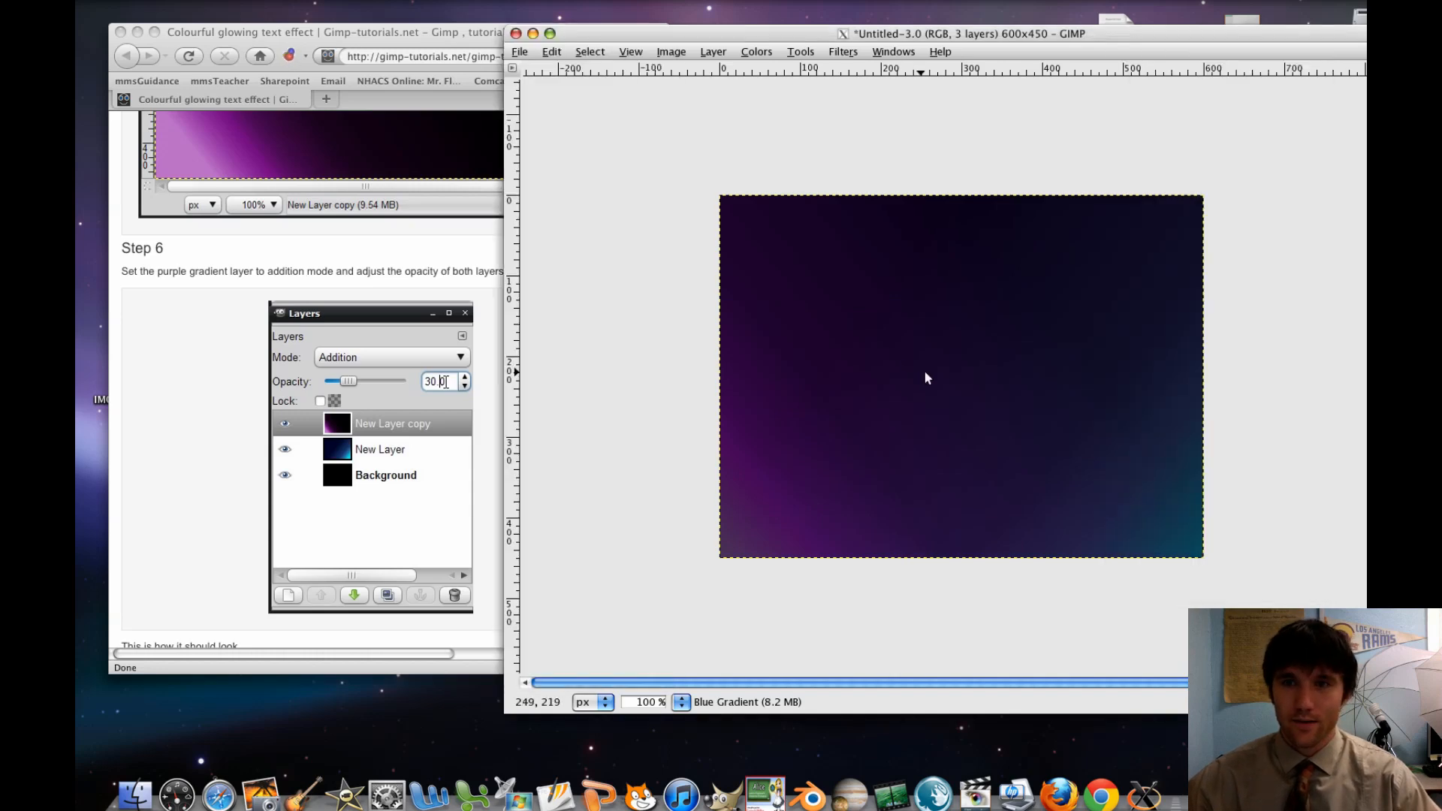
{"action": "left_click", "coordinate": [496, 358]}
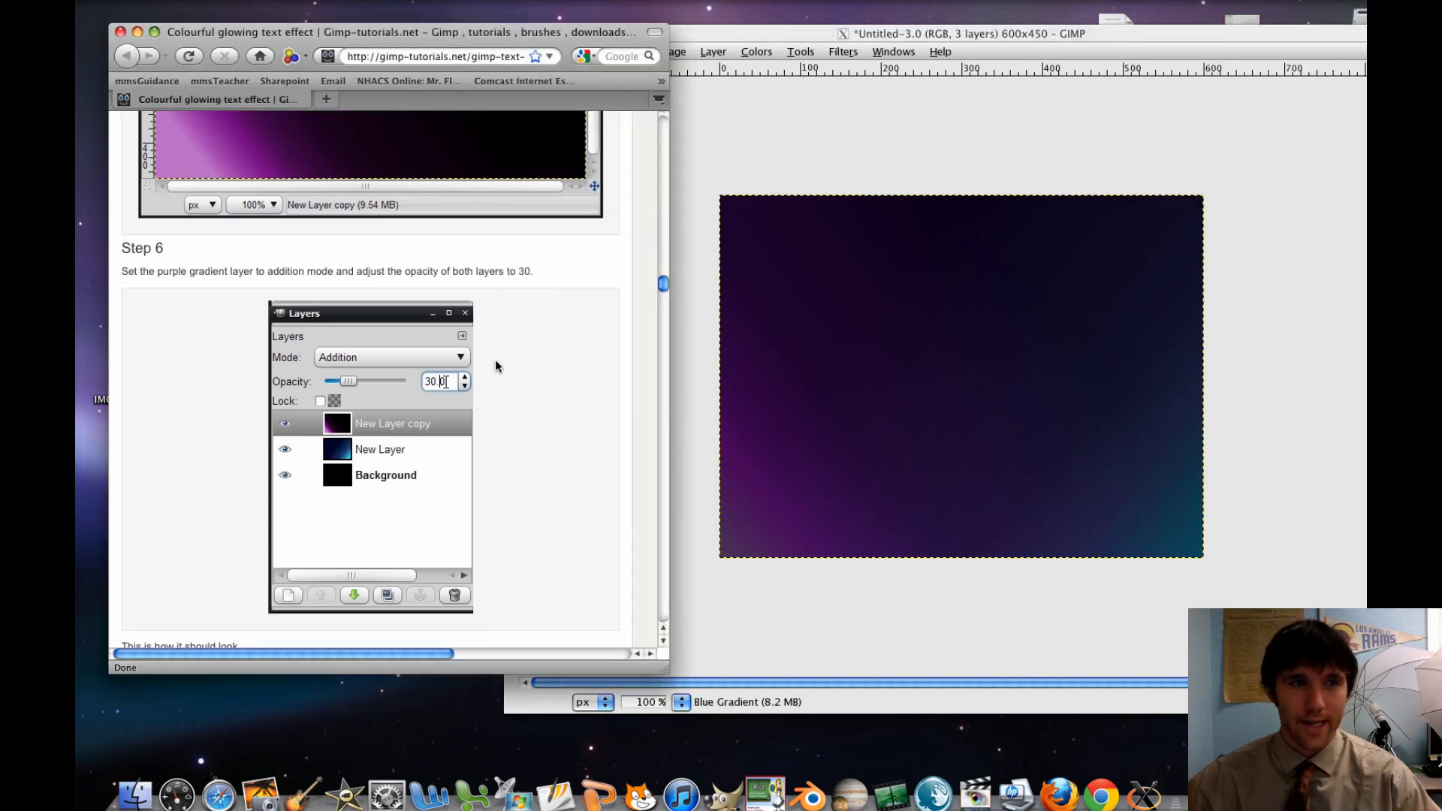
{"action": "scroll", "coordinate": [494, 359], "scroll_direction": "down", "scroll_amount": 5}
{"action": "scroll", "coordinate": [494, 359], "scroll_direction": "down", "scroll_amount": 5}
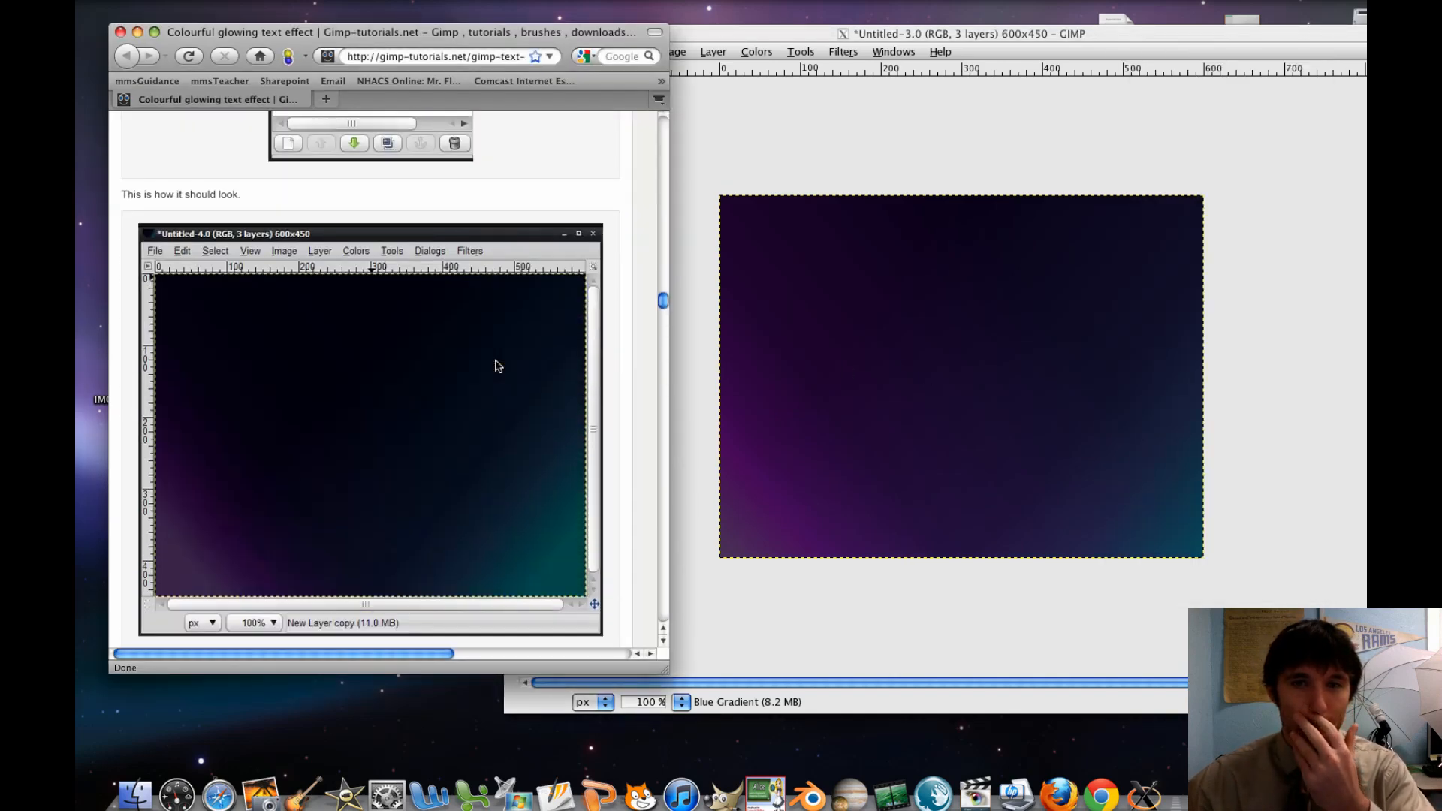
Read the tutorial's Step 7 on adding the text, and bring GIMP's toolbox forward
{"action": "scroll", "coordinate": [496, 366], "scroll_direction": "down", "scroll_amount": 10}
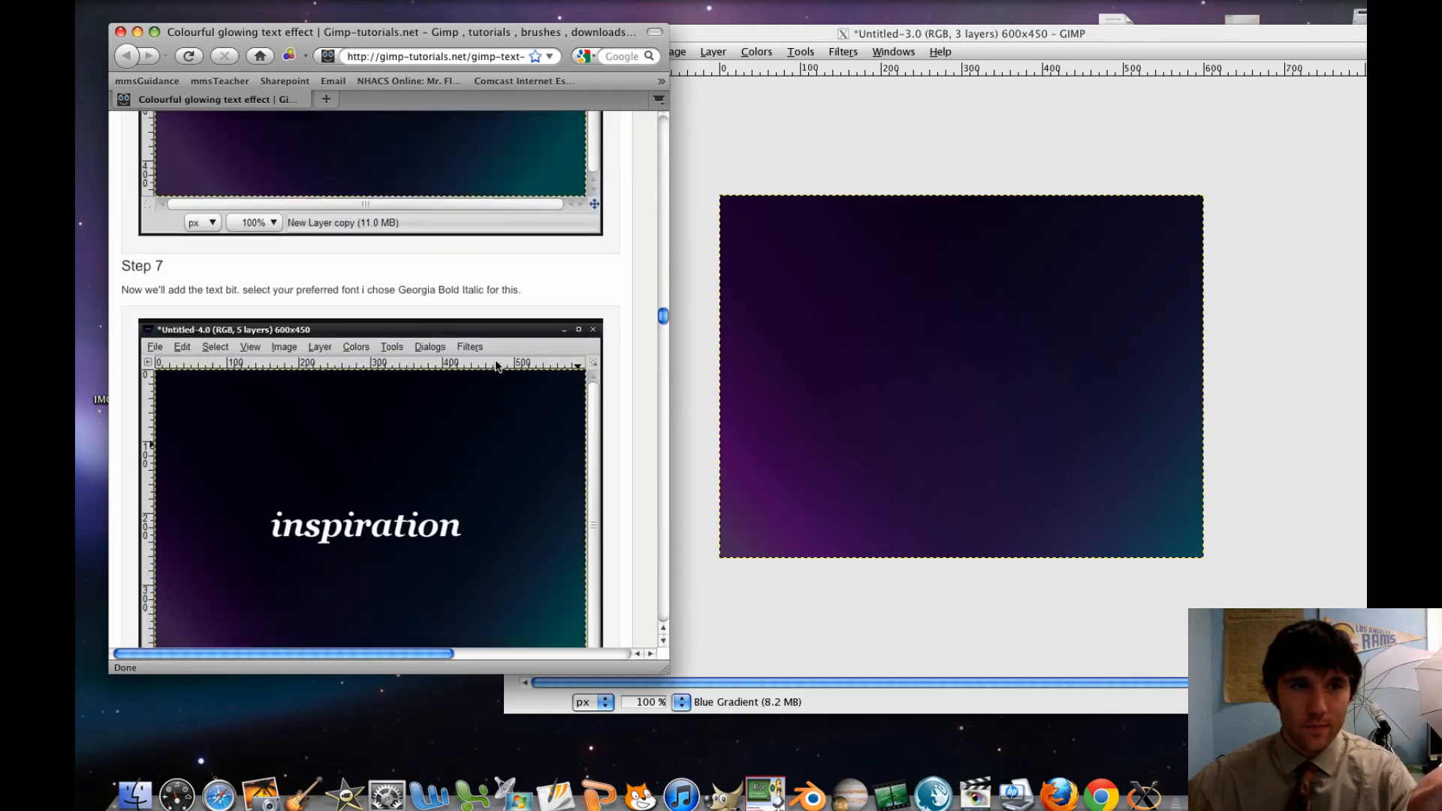
{"action": "scroll", "coordinate": [495, 366], "scroll_direction": "down", "scroll_amount": 1}
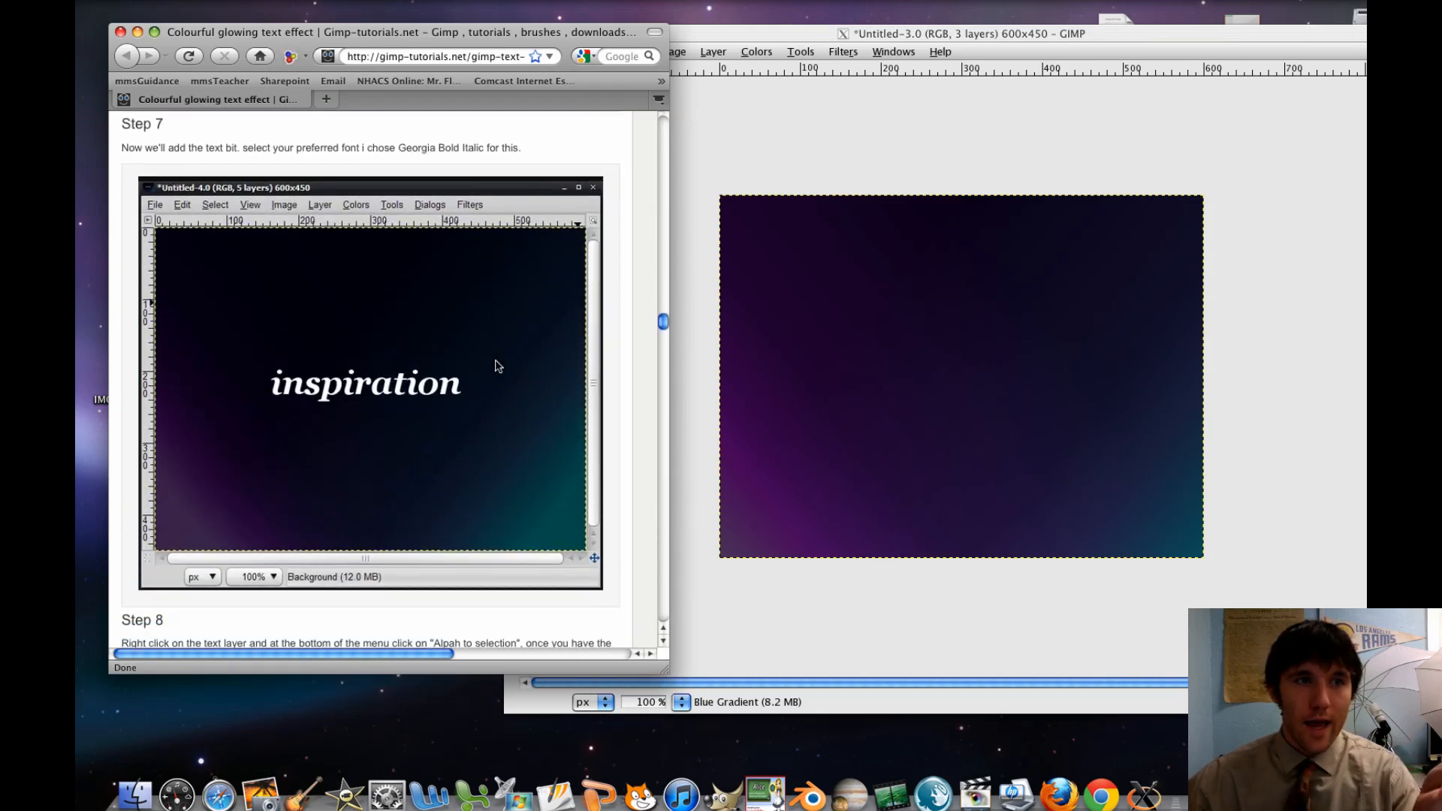
{"action": "scroll", "coordinate": [497, 364], "scroll_direction": "down", "scroll_amount": 1}
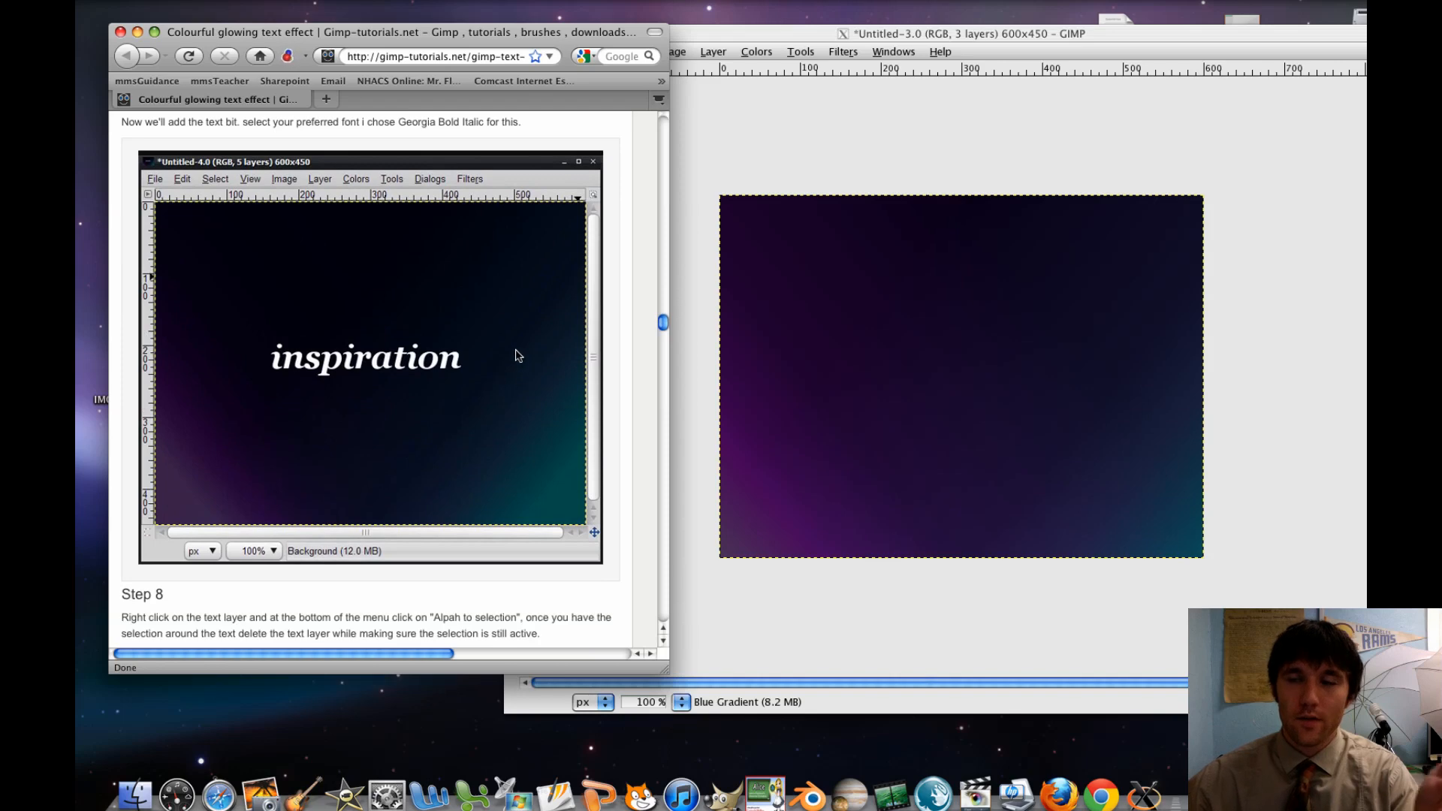
{"action": "key", "text": "F9"}
{"action": "left_click", "coordinate": [1308, 224]}
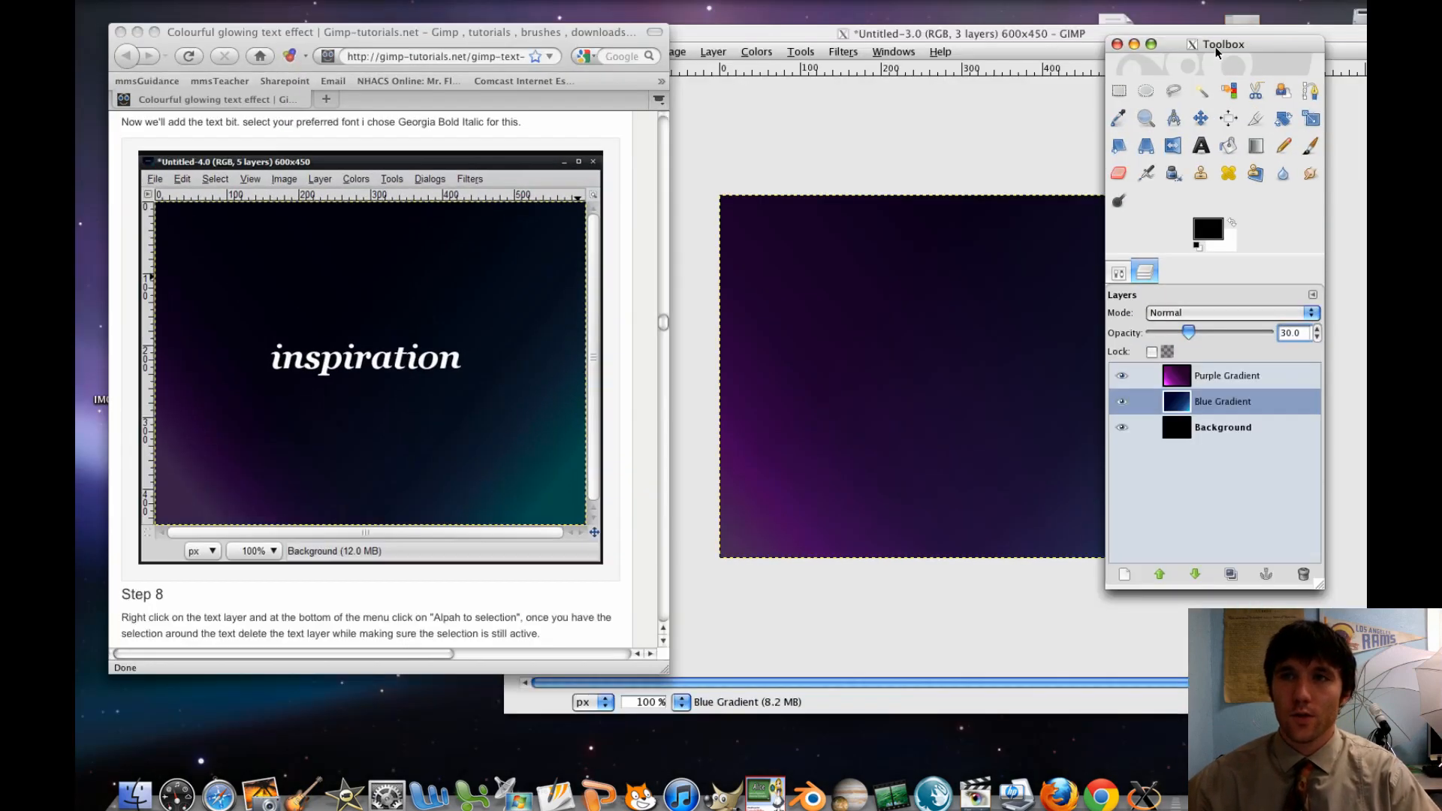
With the Text tool, draw a text box about 376 × 95 px across the middle of the canvas
{"action": "left_click_drag", "start_coordinate": [1215, 46], "coordinate": [1305, 50]}
{"action": "left_click", "coordinate": [1284, 149]}
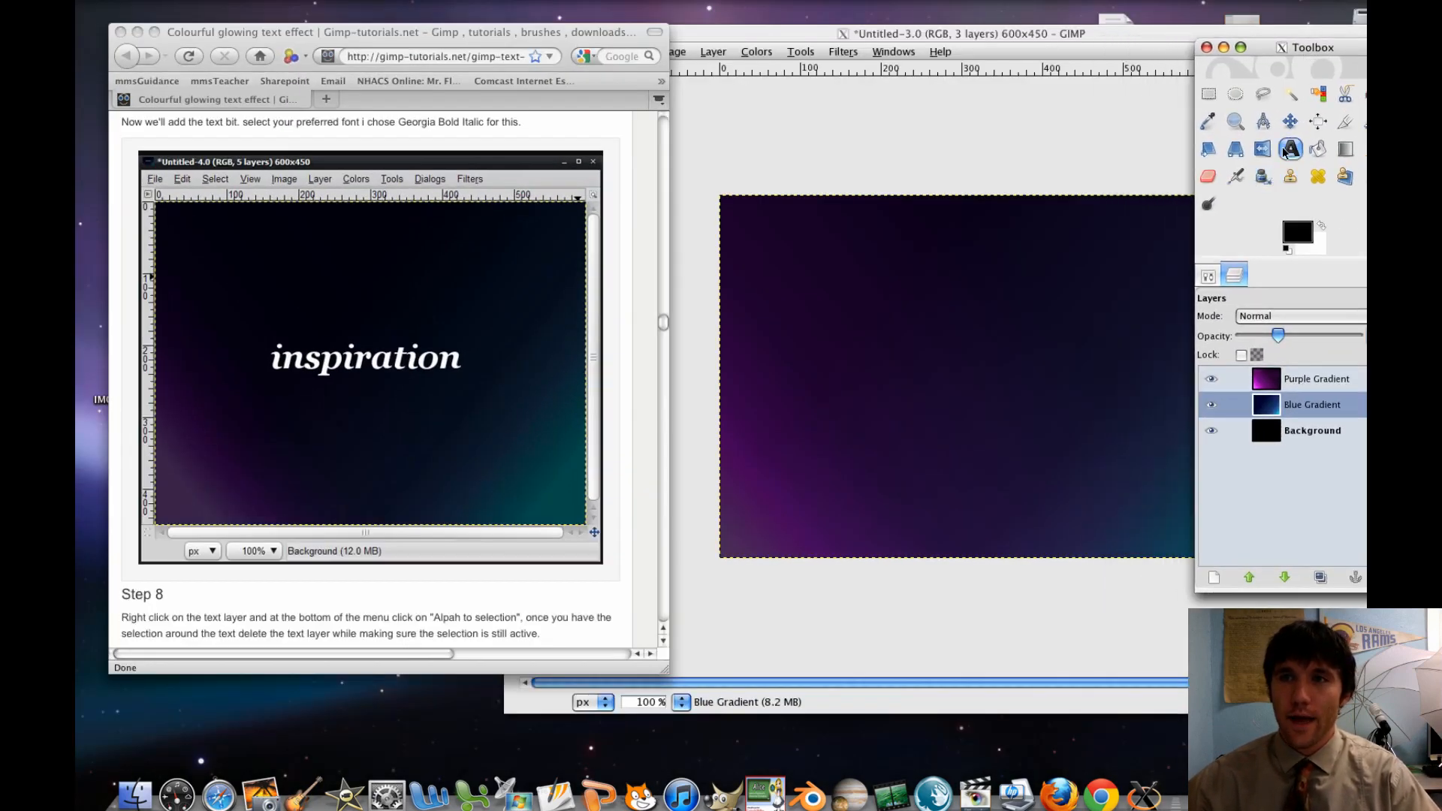
{"action": "double_click", "coordinate": [1285, 151]}
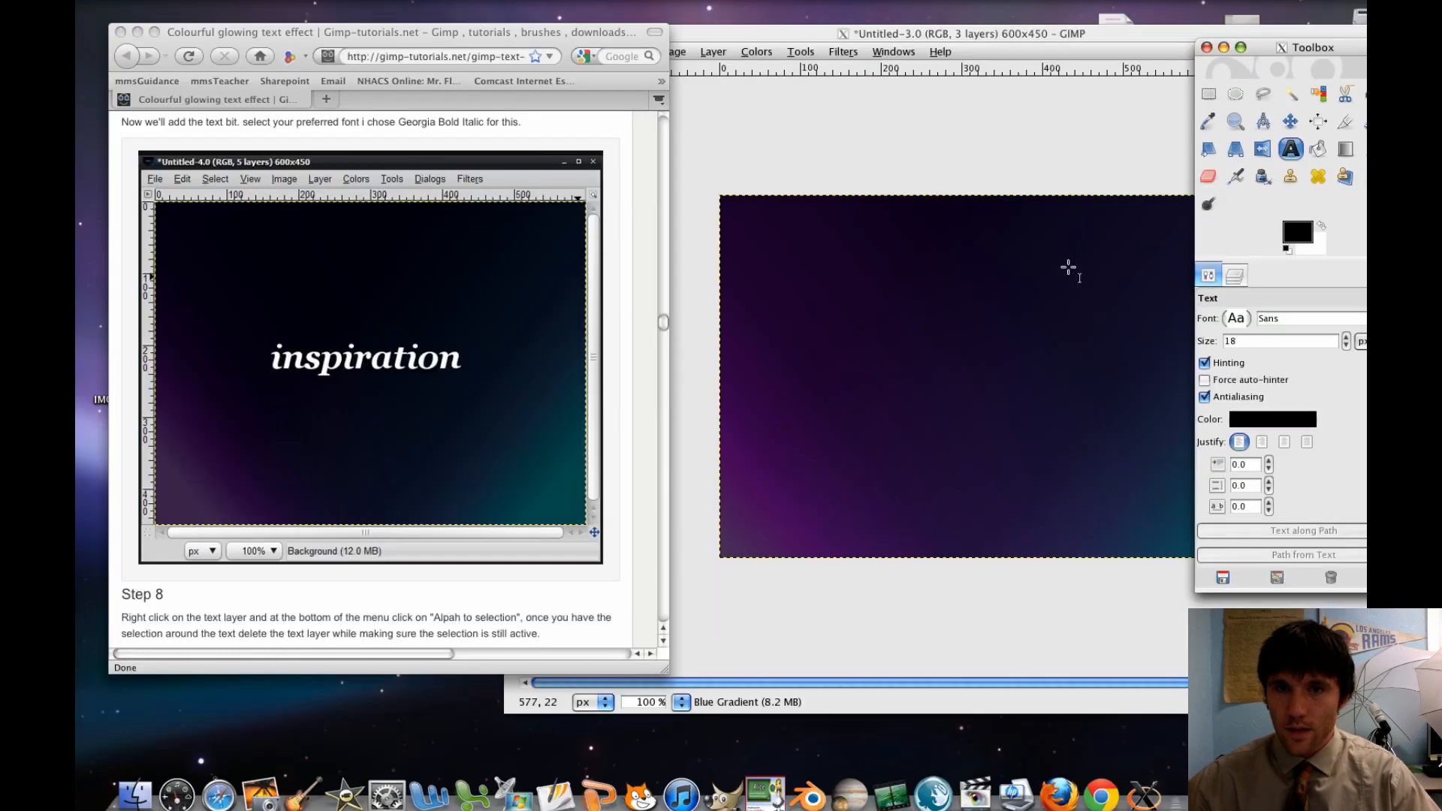
{"action": "left_click", "coordinate": [1068, 267]}
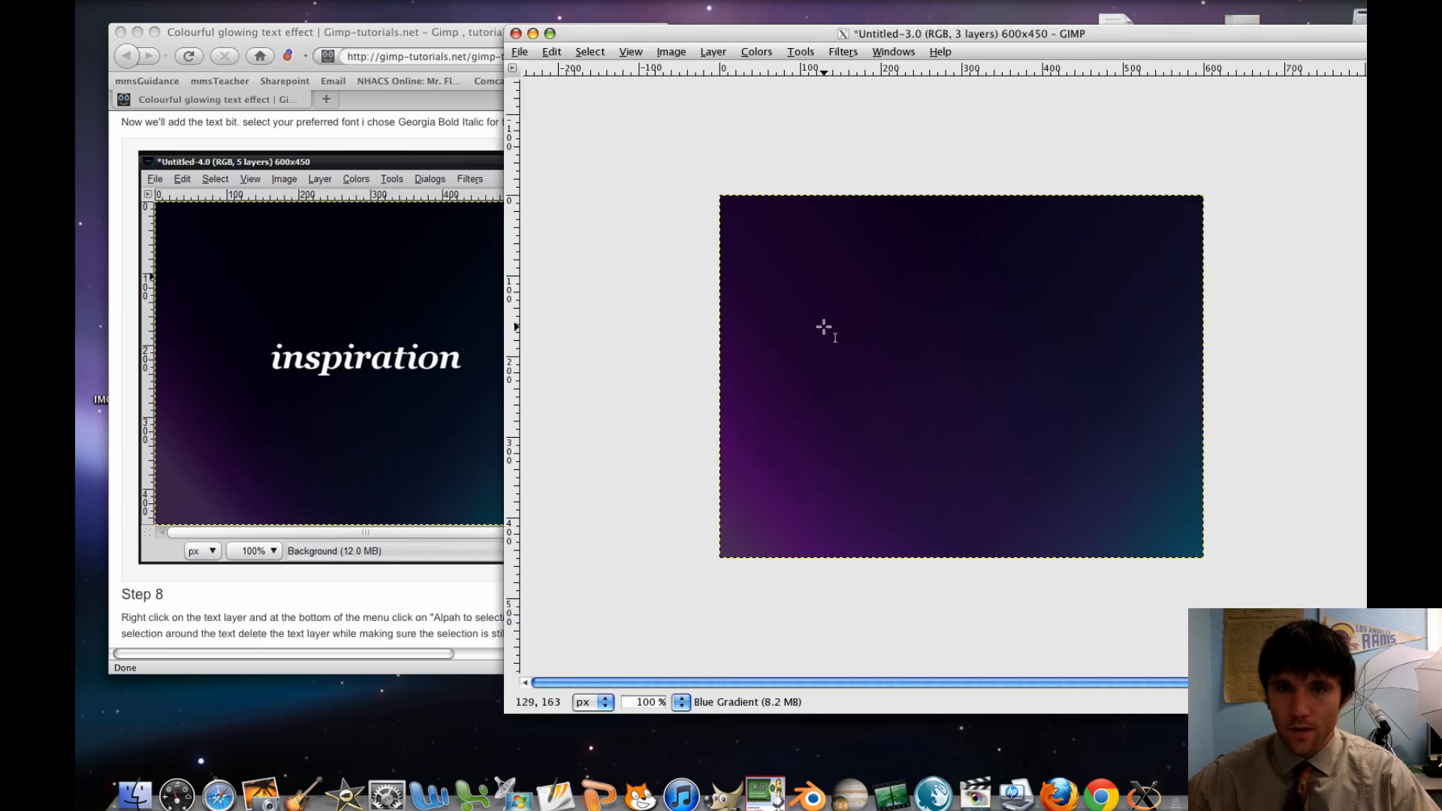
{"action": "left_click_drag", "start_coordinate": [827, 313], "coordinate": [1130, 388]}
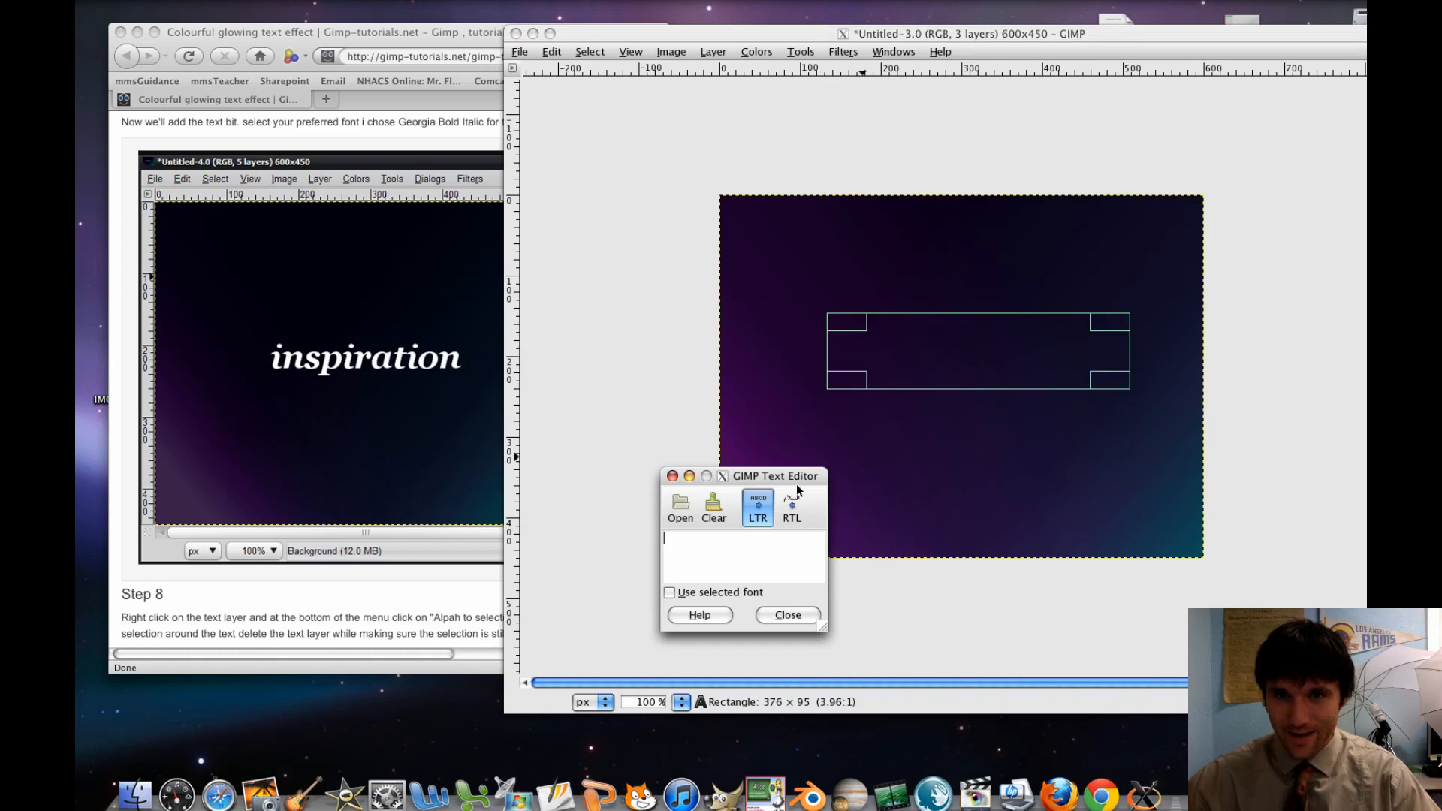
Set the text font to Garamond Bold
{"action": "mouse_move", "coordinate": [77, 2]}
{"action": "left_click", "coordinate": [1305, 225]}
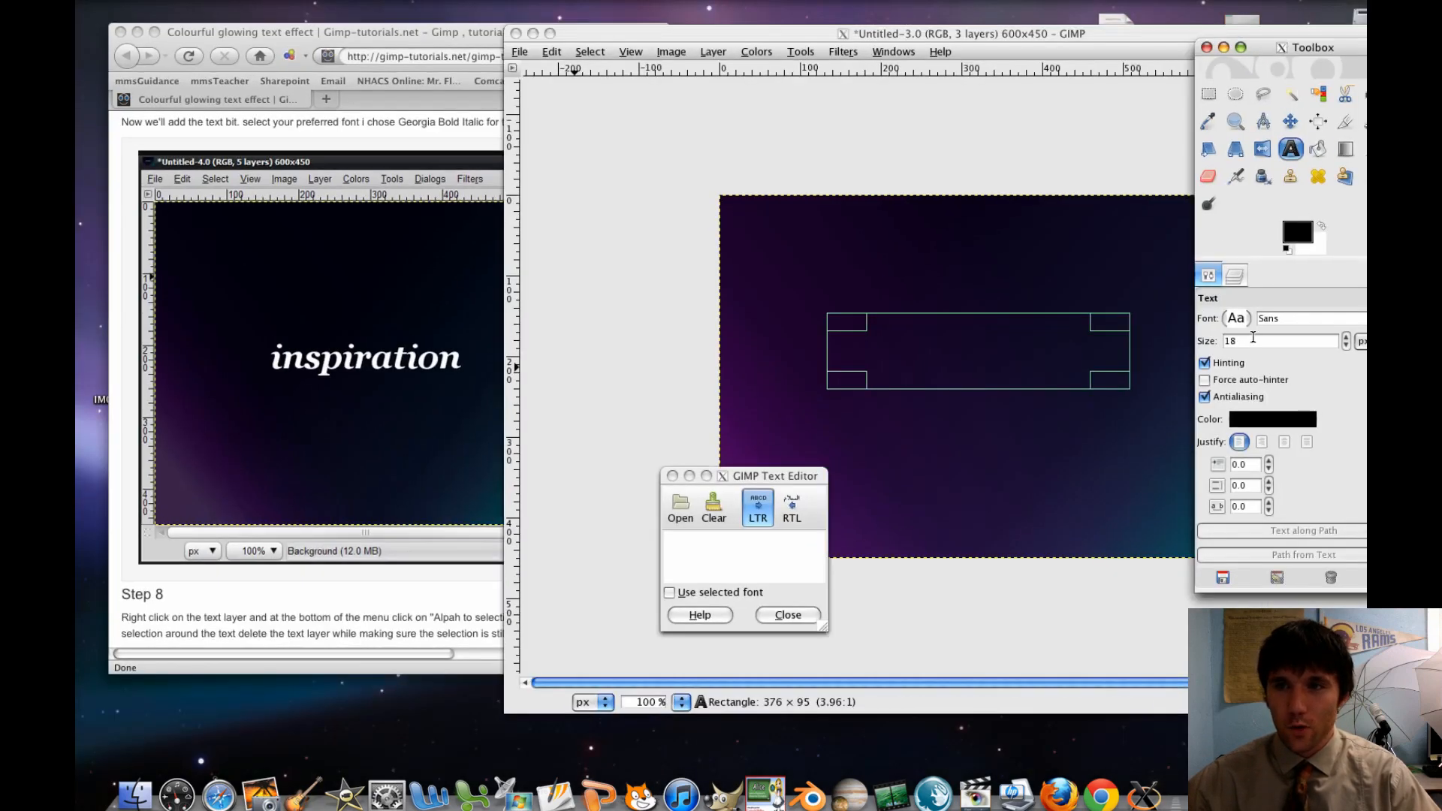
{"action": "left_click", "coordinate": [1238, 317]}
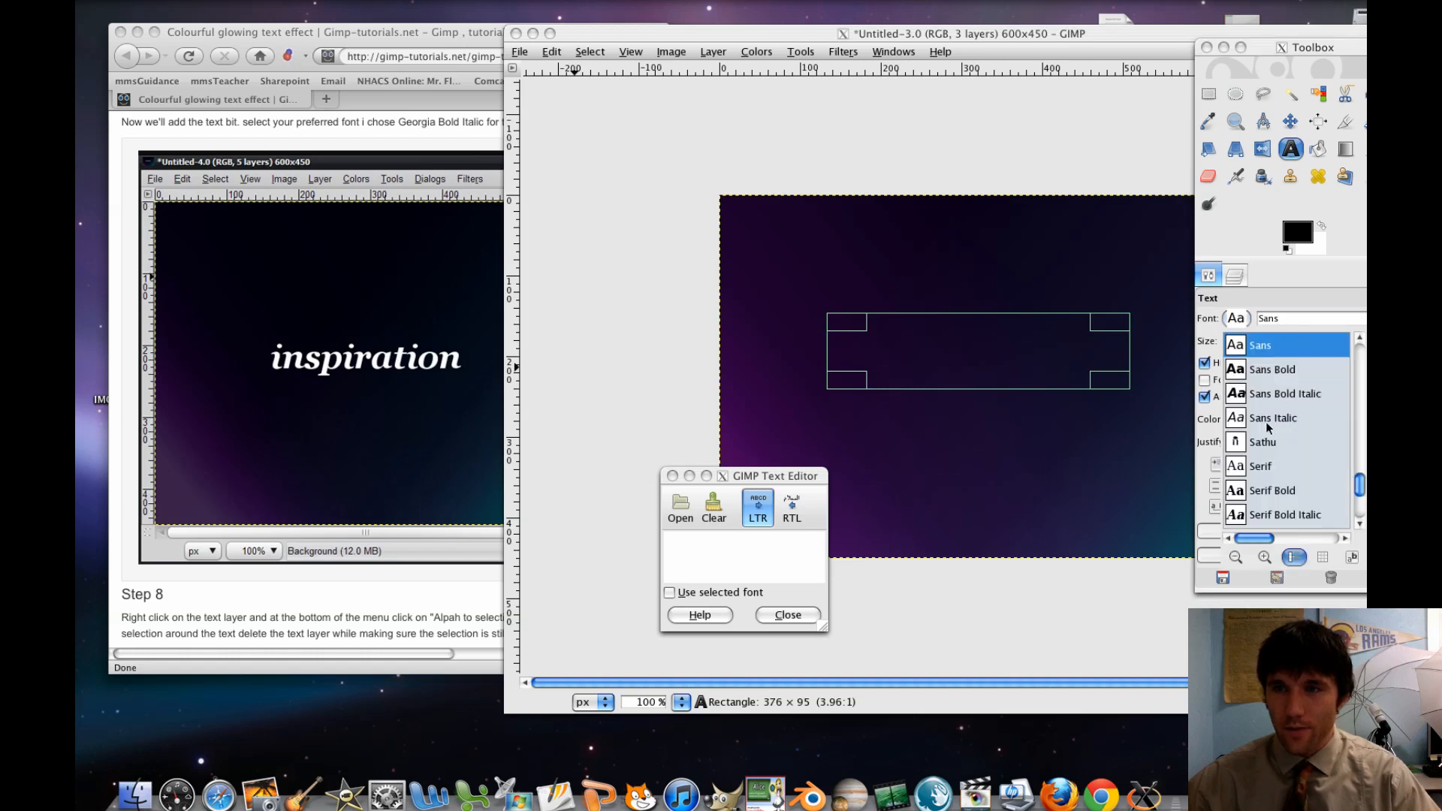
{"action": "scroll", "coordinate": [1264, 421], "scroll_direction": "down", "scroll_amount": 5}
{"action": "left_click", "coordinate": [1280, 317]}
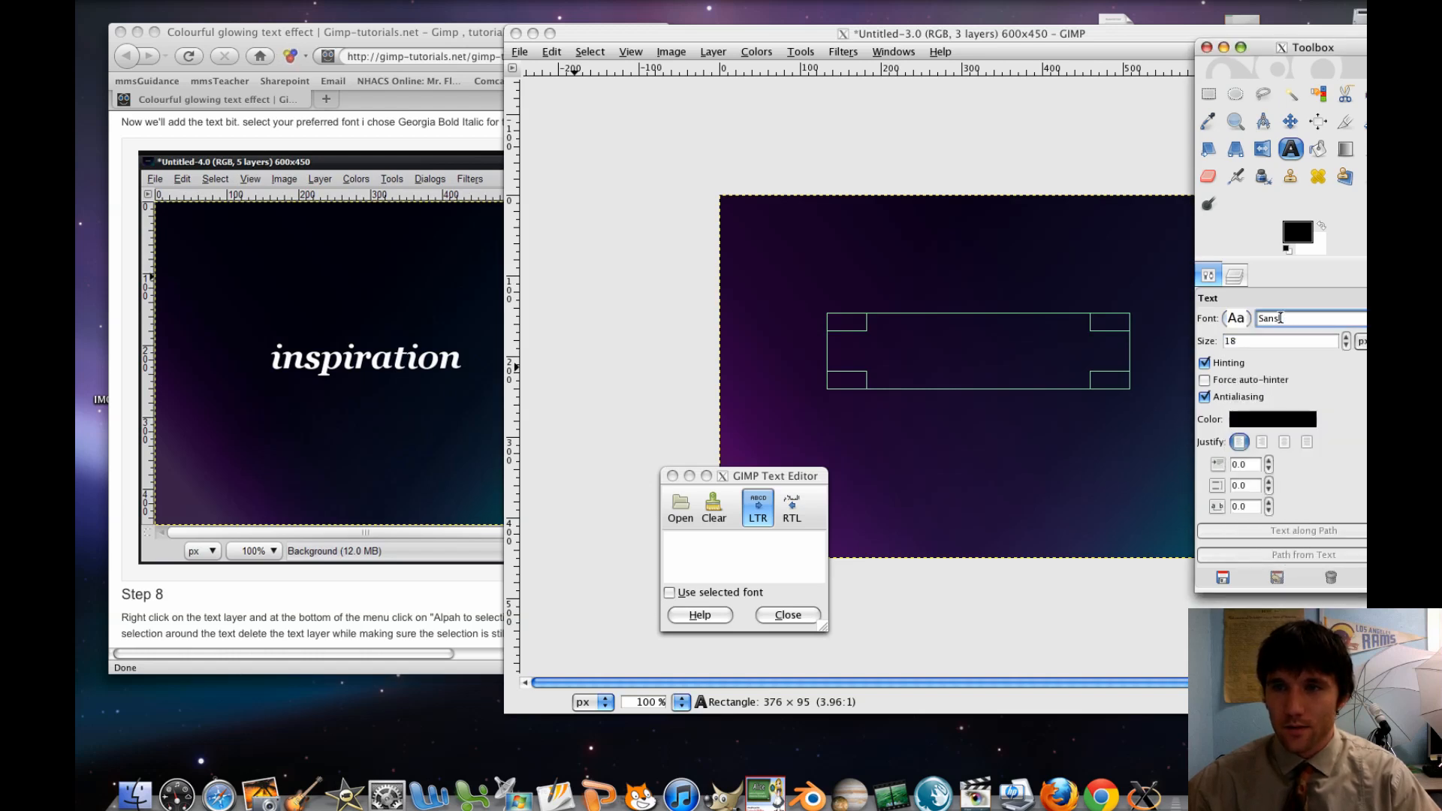
{"action": "type", "text": "gara"}
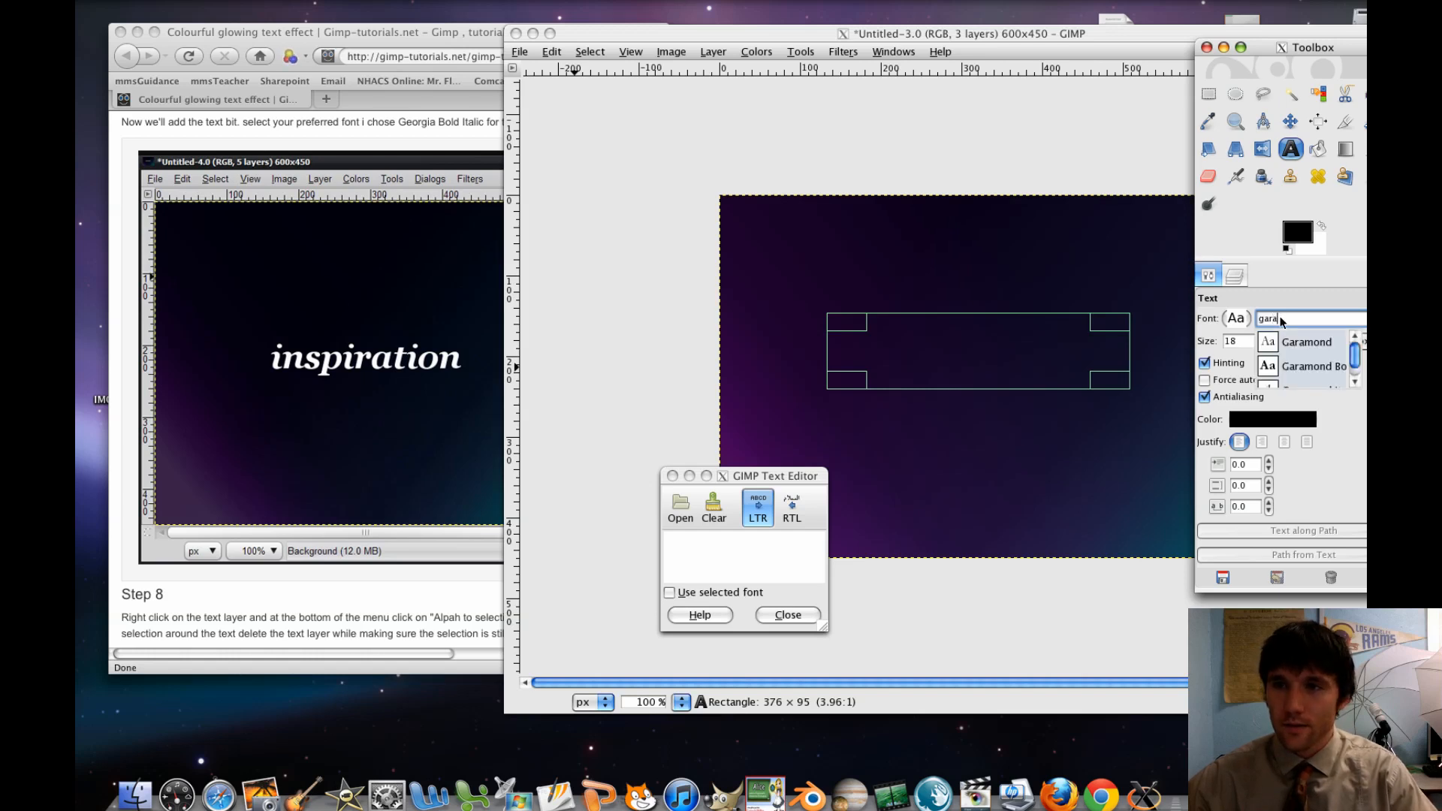
{"action": "left_click", "coordinate": [1288, 367]}
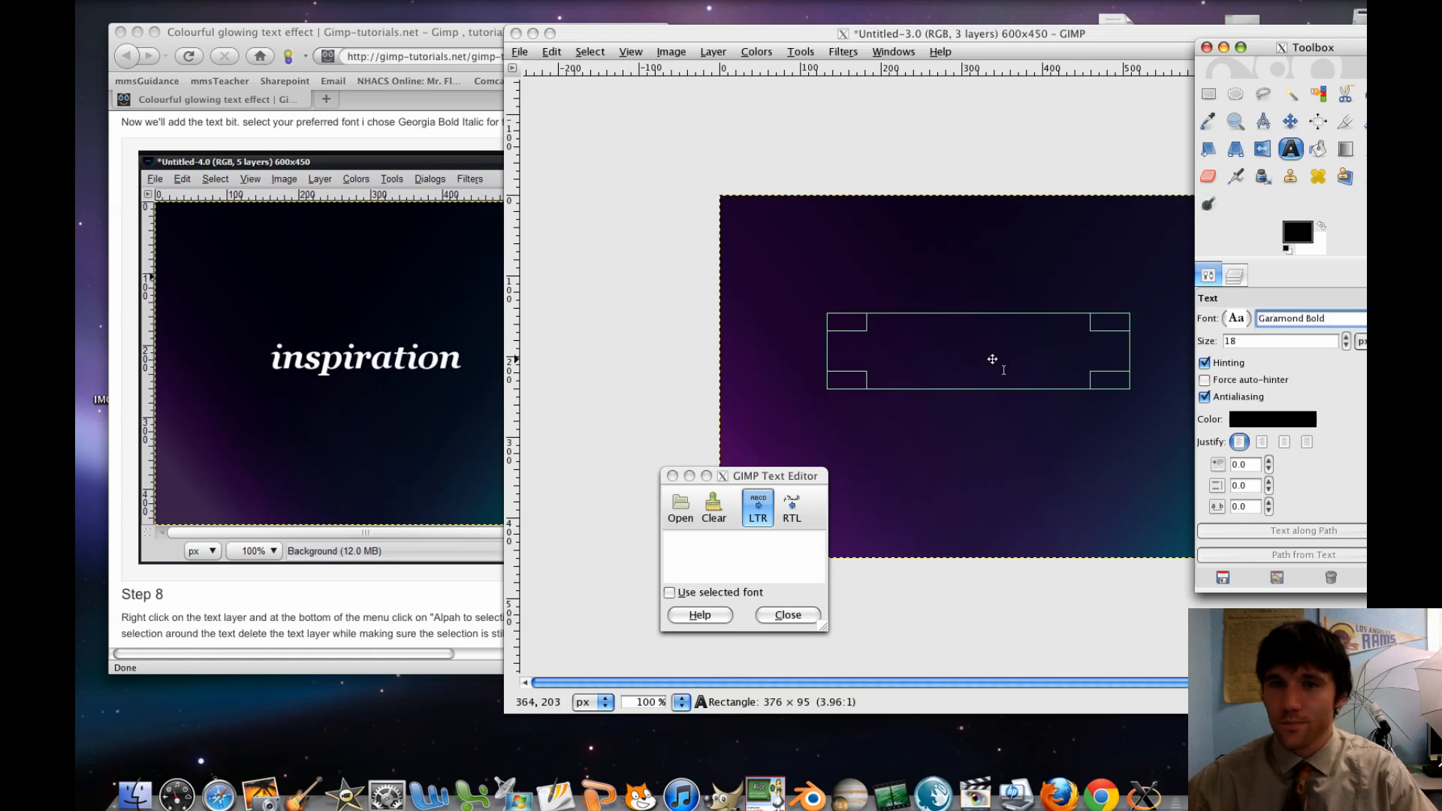
Enter "FatherFlem" as the text in the text box
{"action": "left_click", "coordinate": [681, 554]}
{"action": "type", "text": "F"}
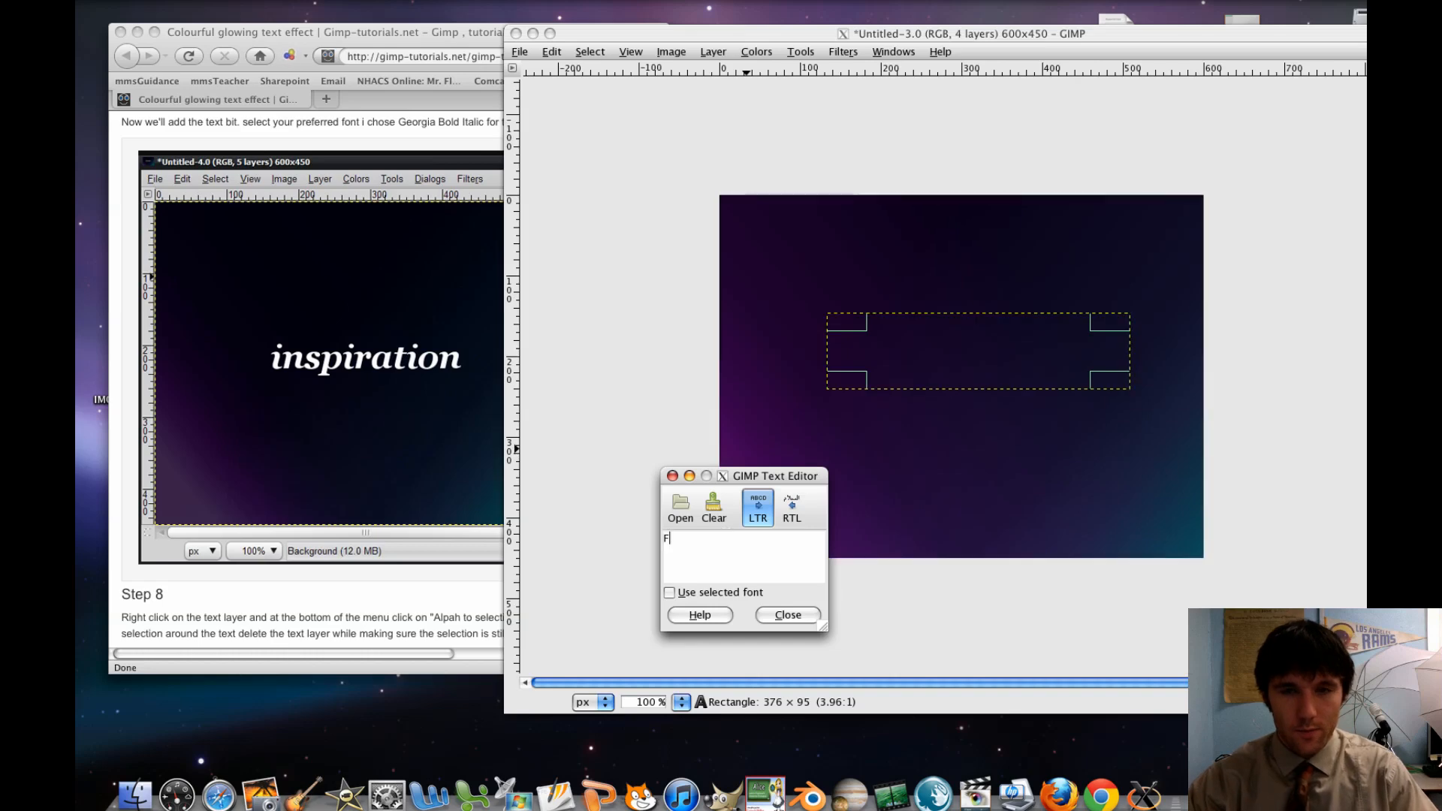
{"action": "type", "text": "atherFlem"}
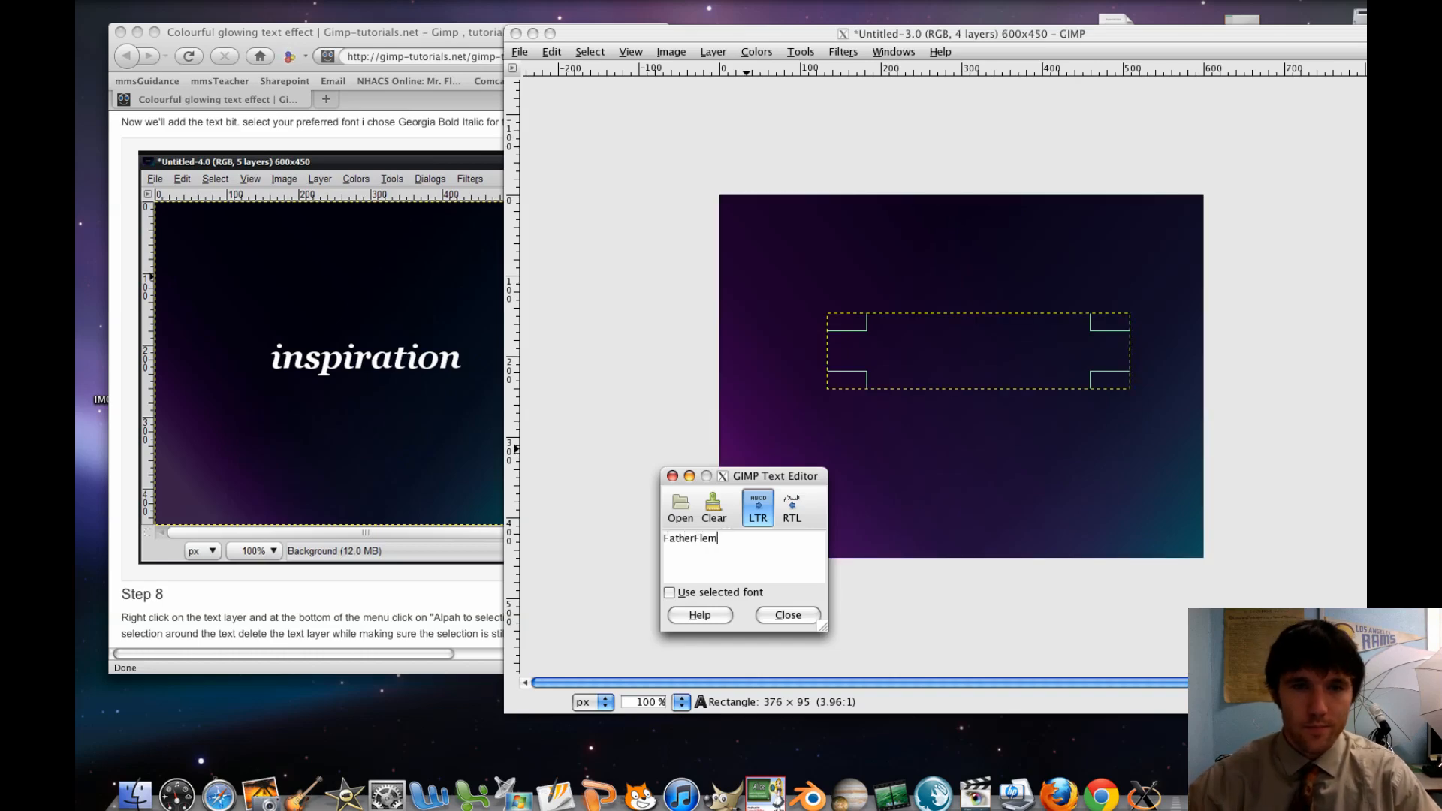
Set the text colour to white (ffffff) and the font size to 75
{"action": "key", "text": "F9"}
{"action": "left_click", "coordinate": [1229, 314]}
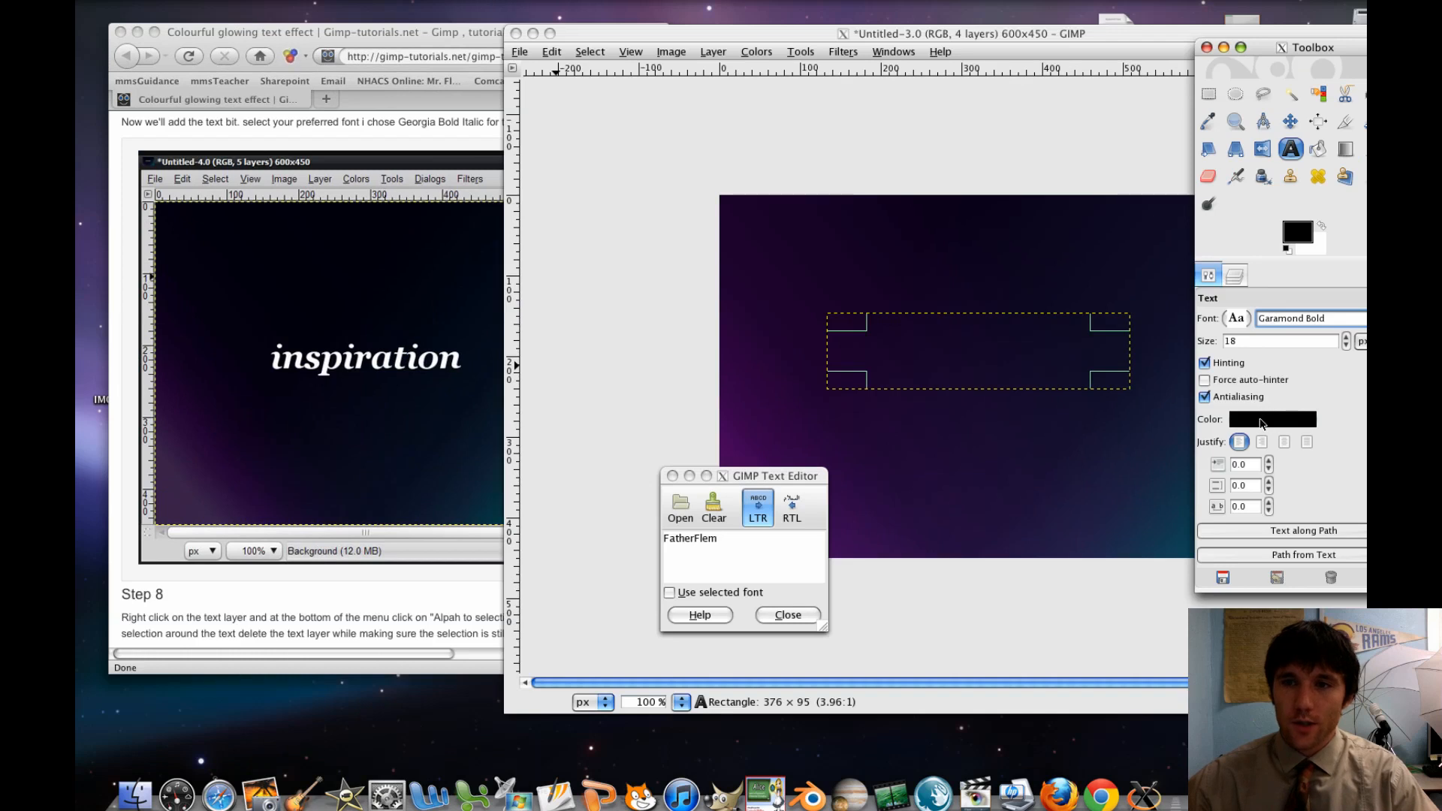
{"action": "left_click", "coordinate": [1261, 420]}
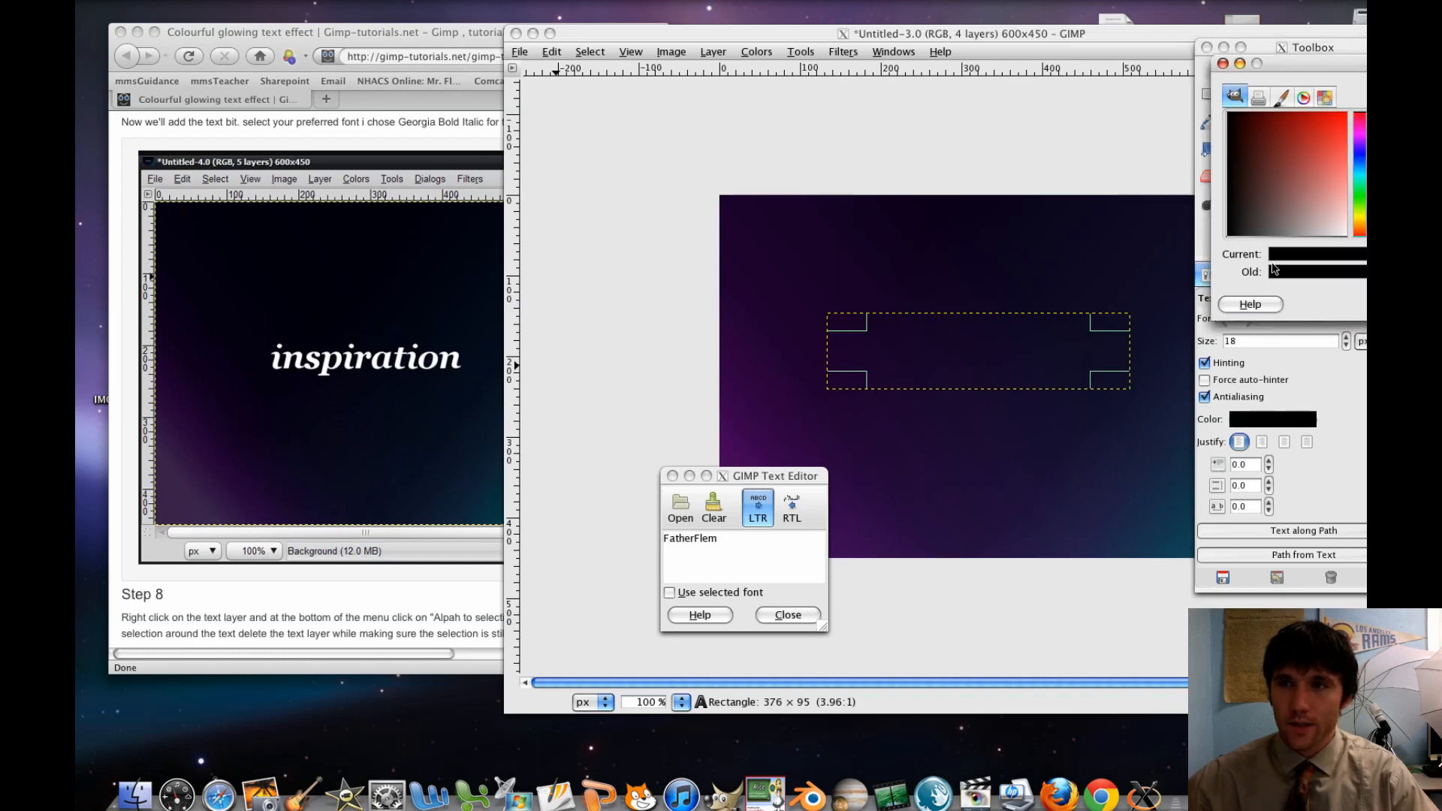
{"action": "left_click_drag", "start_coordinate": [1274, 62], "coordinate": [1035, 59]}
{"action": "left_click_drag", "start_coordinate": [1107, 183], "coordinate": [1215, 295]}
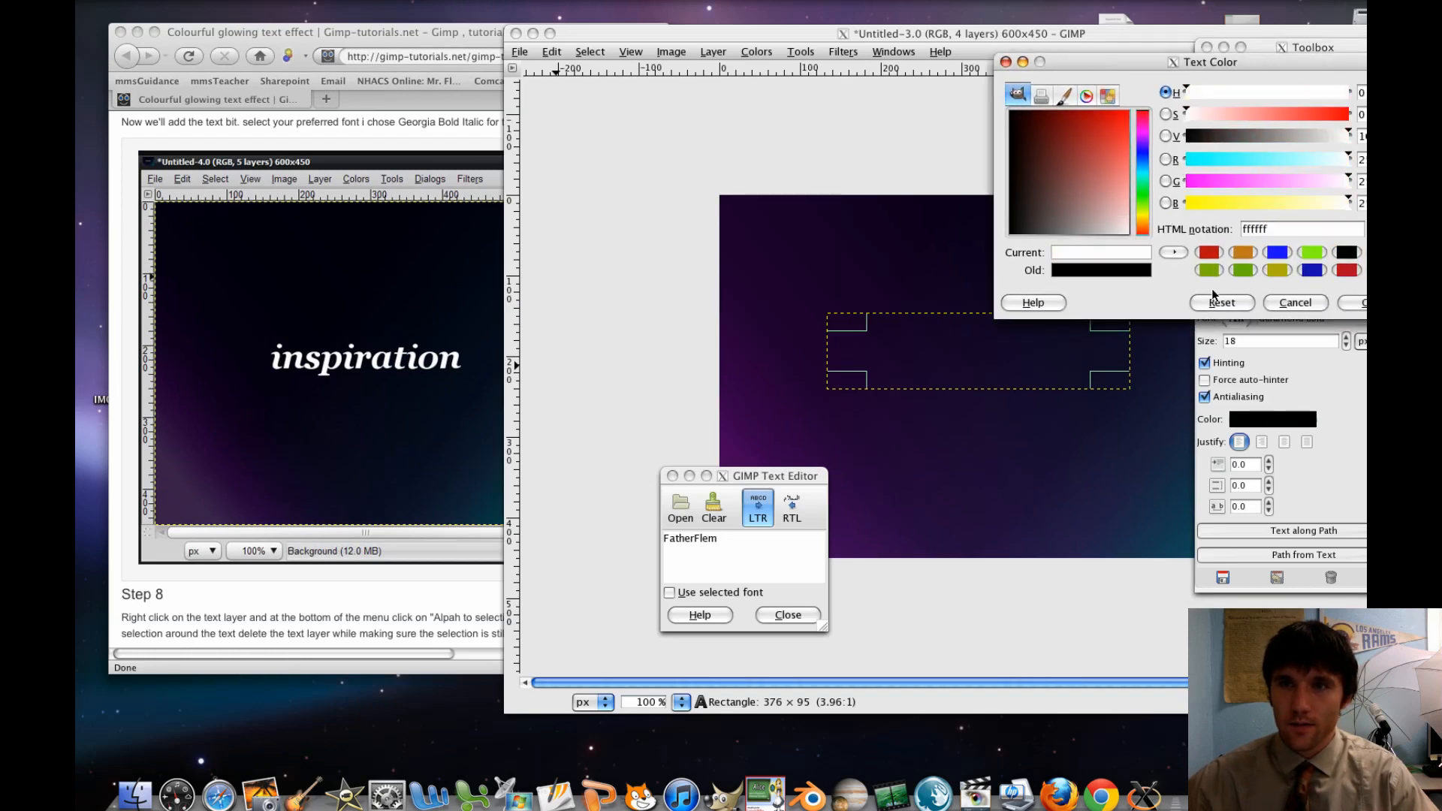
{"action": "left_click", "coordinate": [1355, 303]}
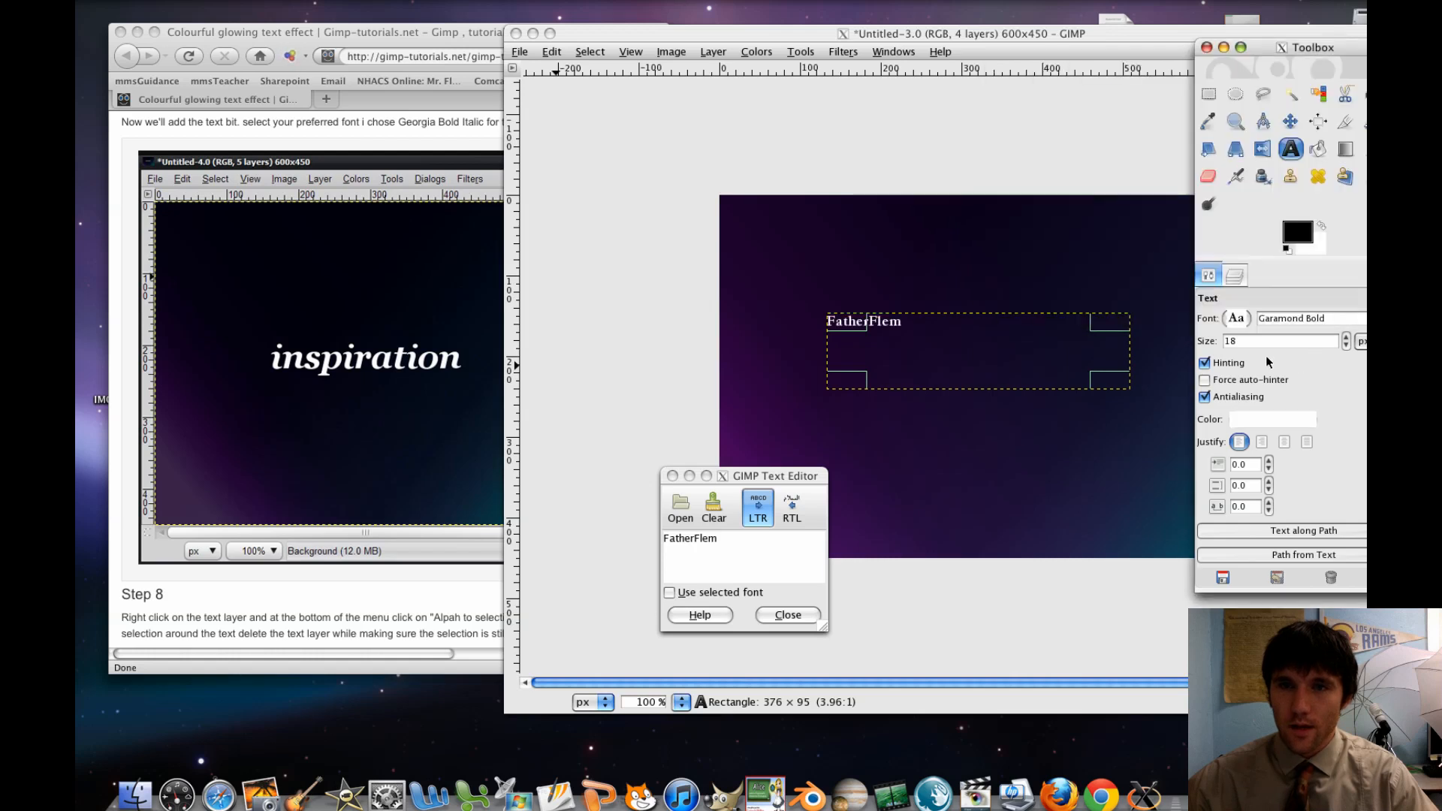
{"action": "left_click_drag", "start_coordinate": [1345, 336], "coordinate": [1347, 342]}
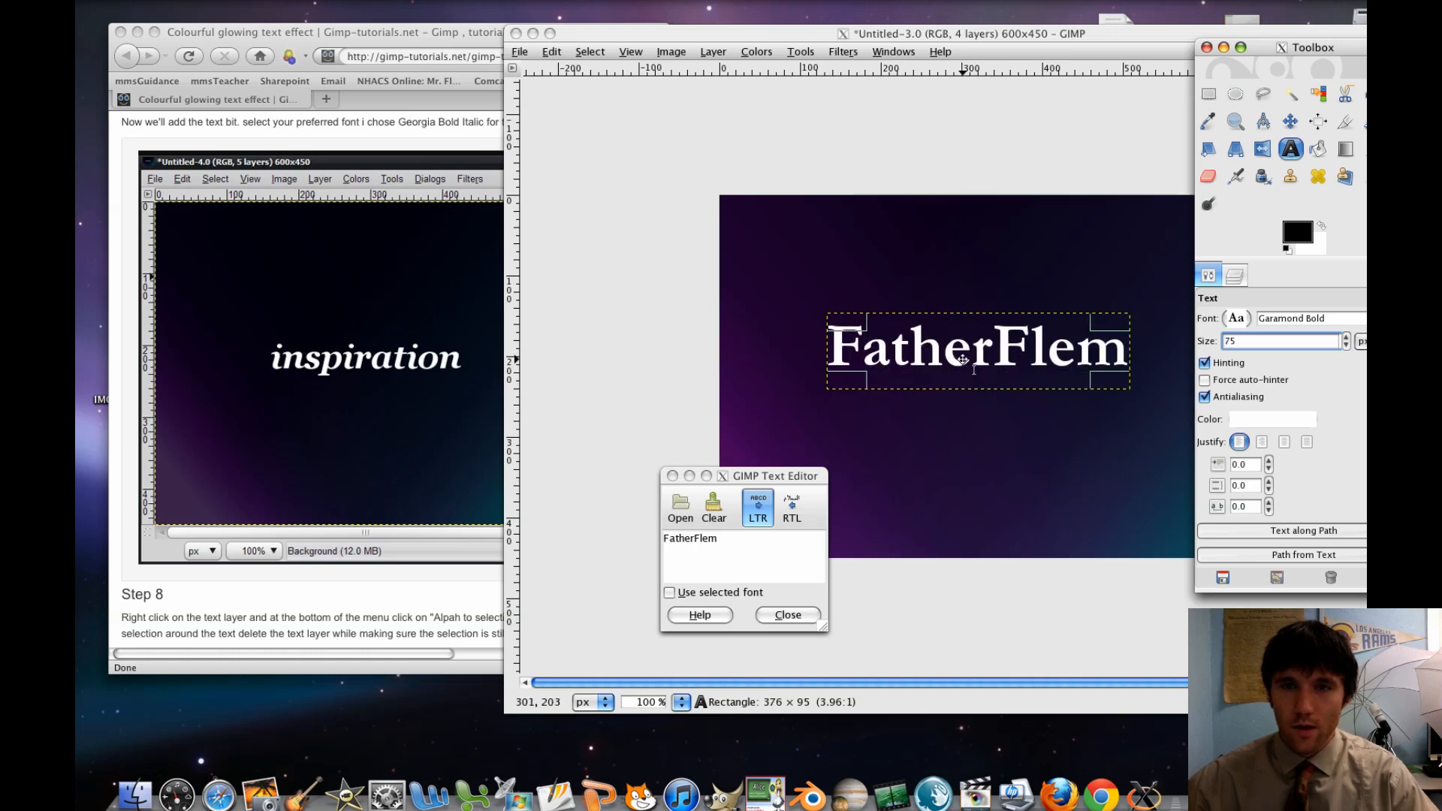
Move the text box slightly to centre the word on the canvas, and close the text editor
{"action": "left_click_drag", "start_coordinate": [987, 37], "coordinate": [906, 38]}
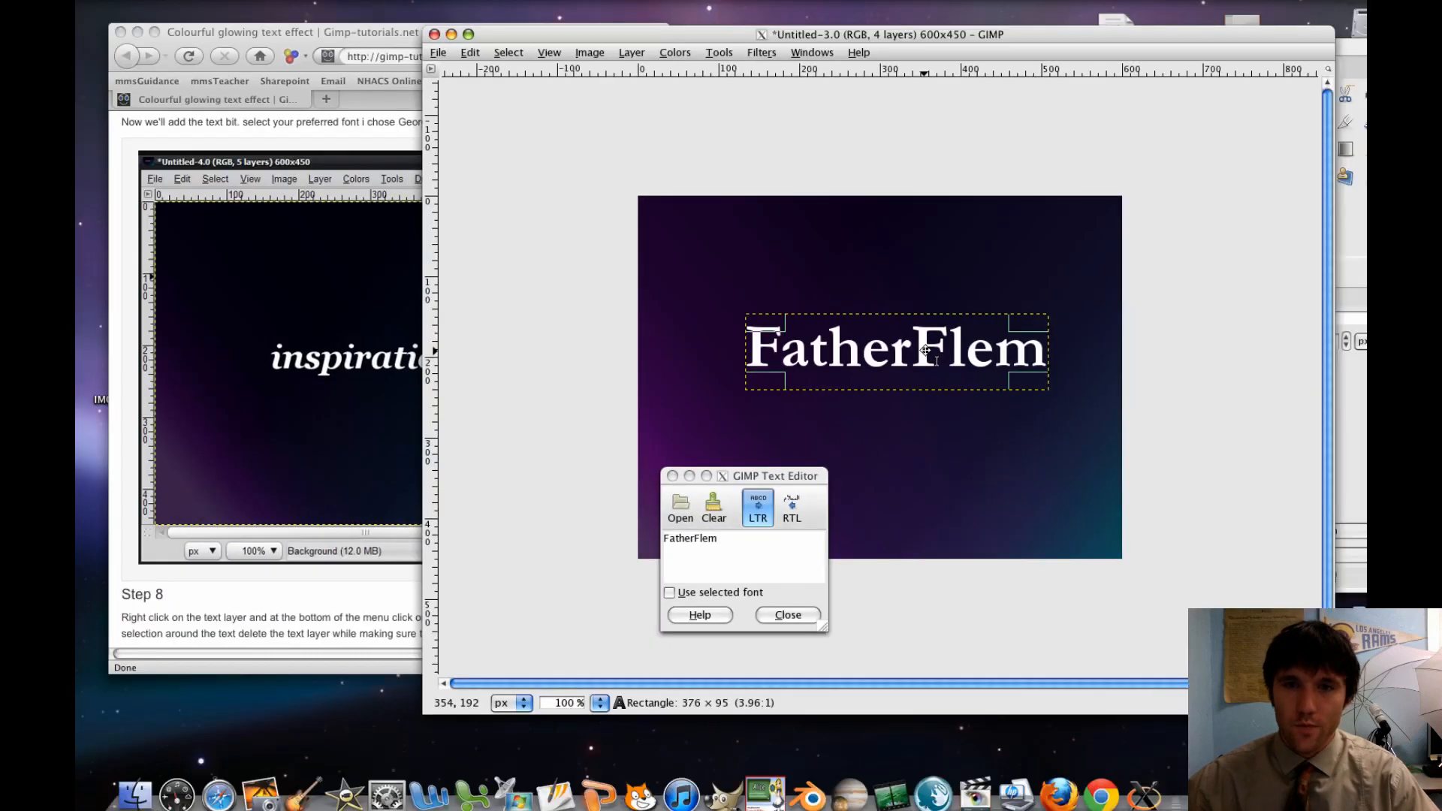
{"action": "left_click_drag", "start_coordinate": [924, 351], "coordinate": [920, 358]}
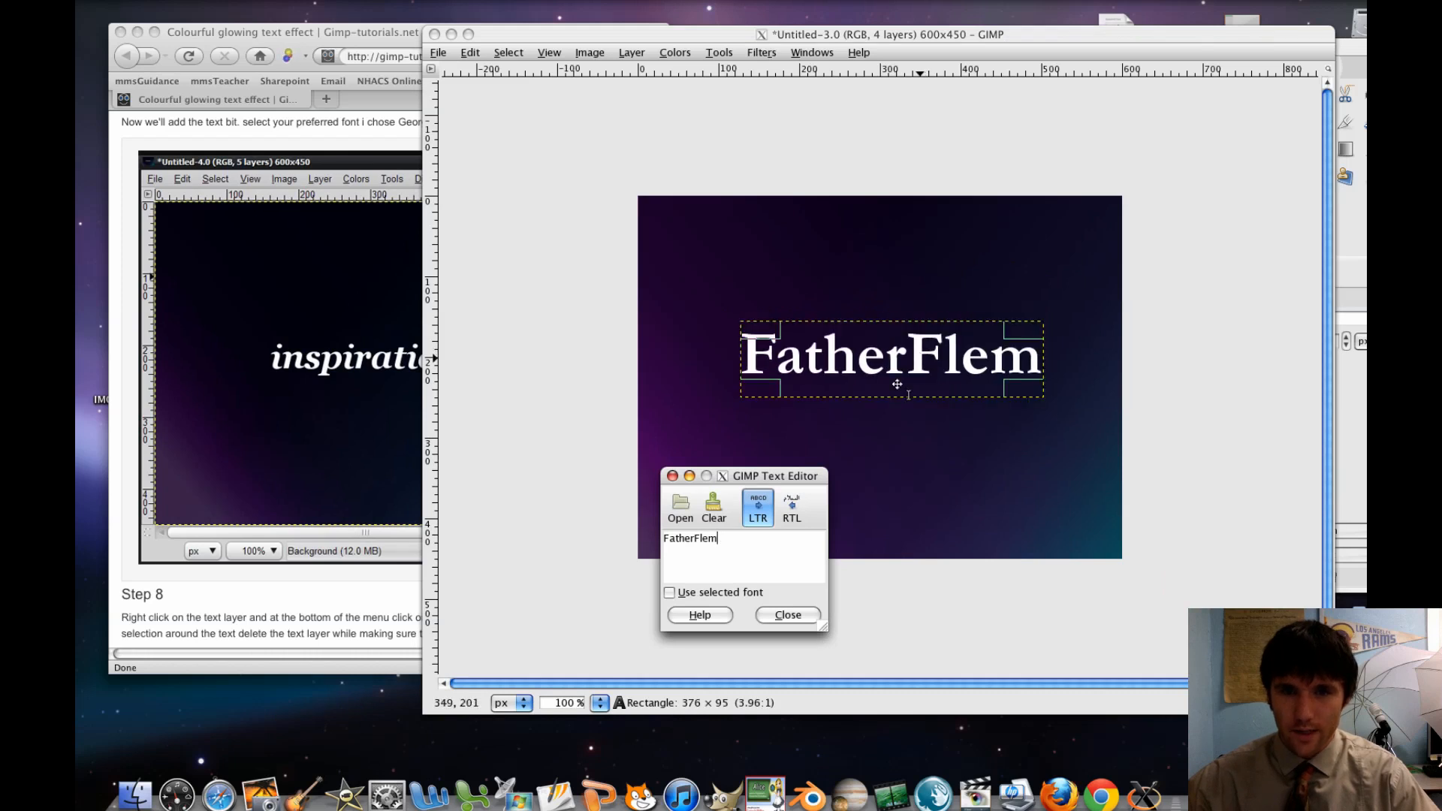
{"action": "left_click", "coordinate": [788, 615]}
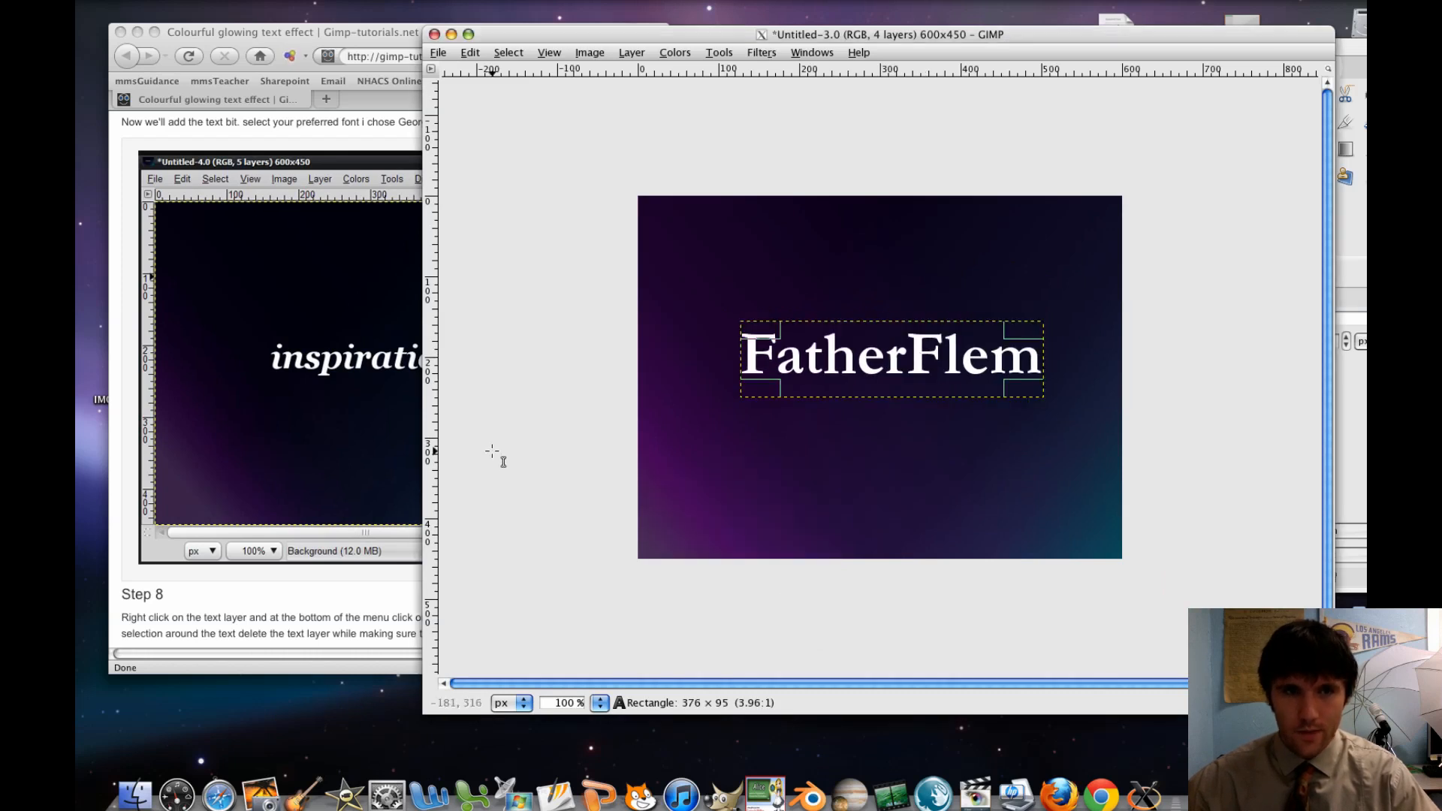
Read the tutorial's Step 8 in the browser on turning the text into a selection
{"action": "left_click", "coordinate": [354, 420]}
{"action": "scroll", "coordinate": [395, 410], "scroll_direction": "down", "scroll_amount": 8}
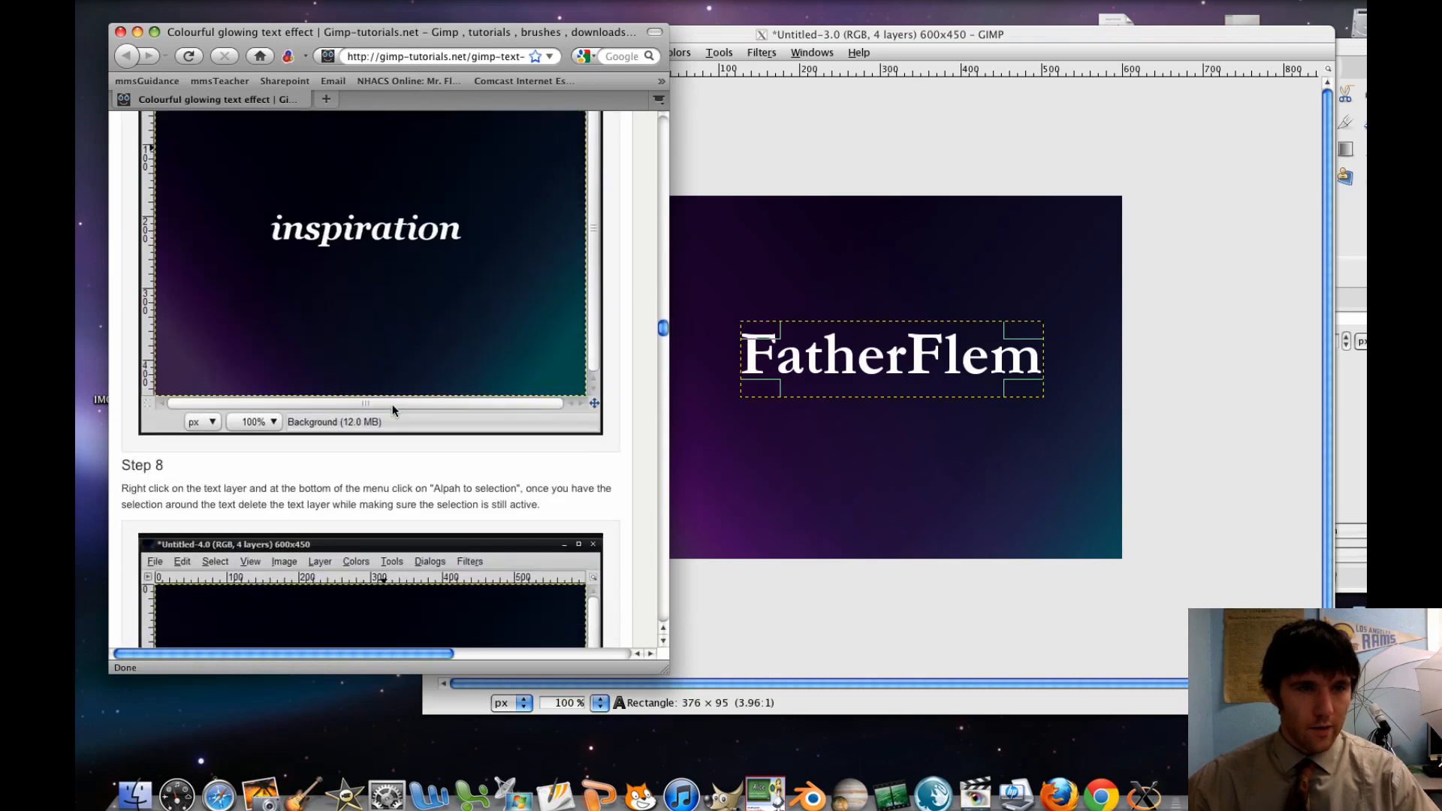
{"action": "scroll", "coordinate": [395, 411], "scroll_direction": "down", "scroll_amount": 2}
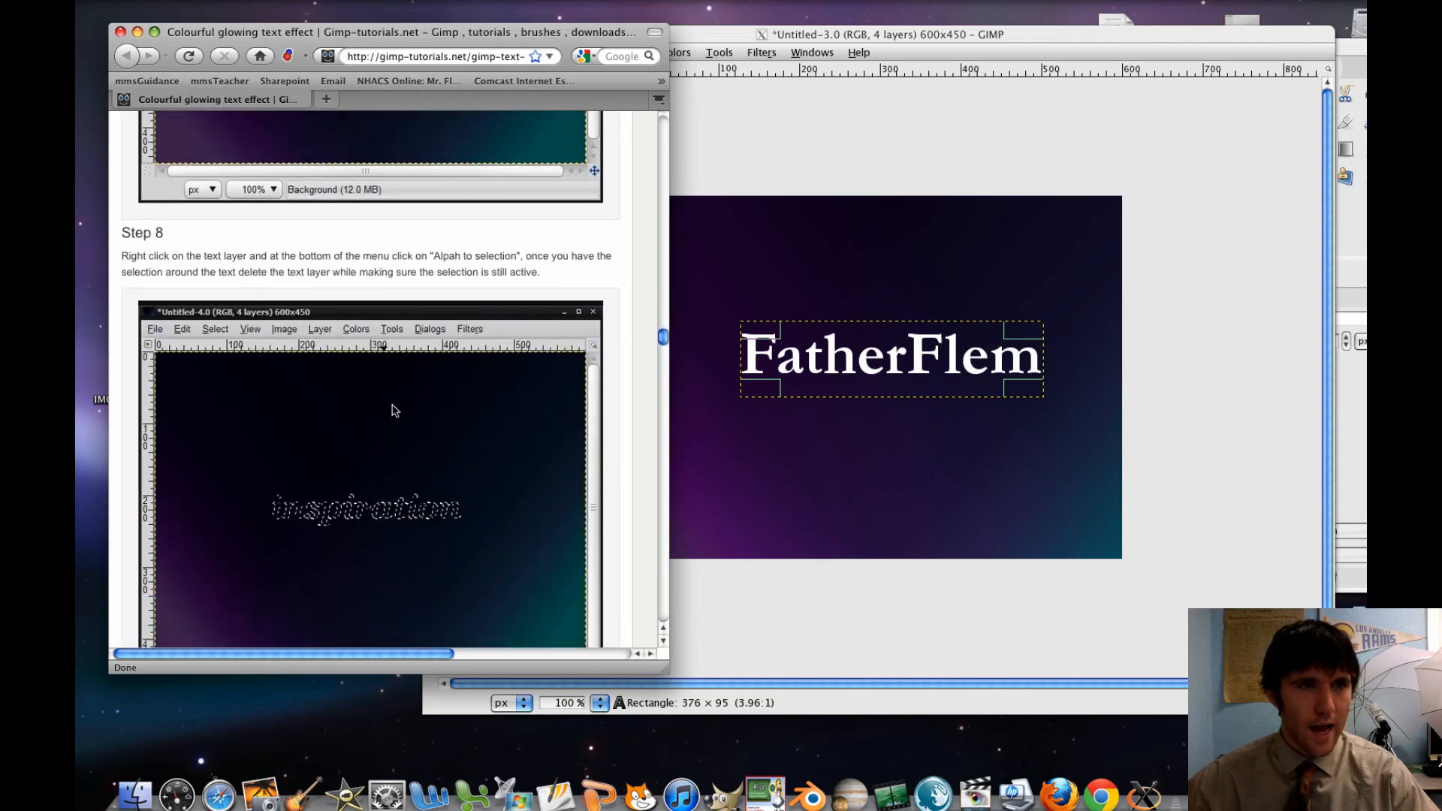
{"action": "scroll", "coordinate": [395, 410], "scroll_direction": "down", "scroll_amount": 1}
{"action": "scroll", "coordinate": [395, 410], "scroll_direction": "up", "scroll_amount": 10}
{"action": "scroll", "coordinate": [394, 410], "scroll_direction": "down", "scroll_amount": 5}
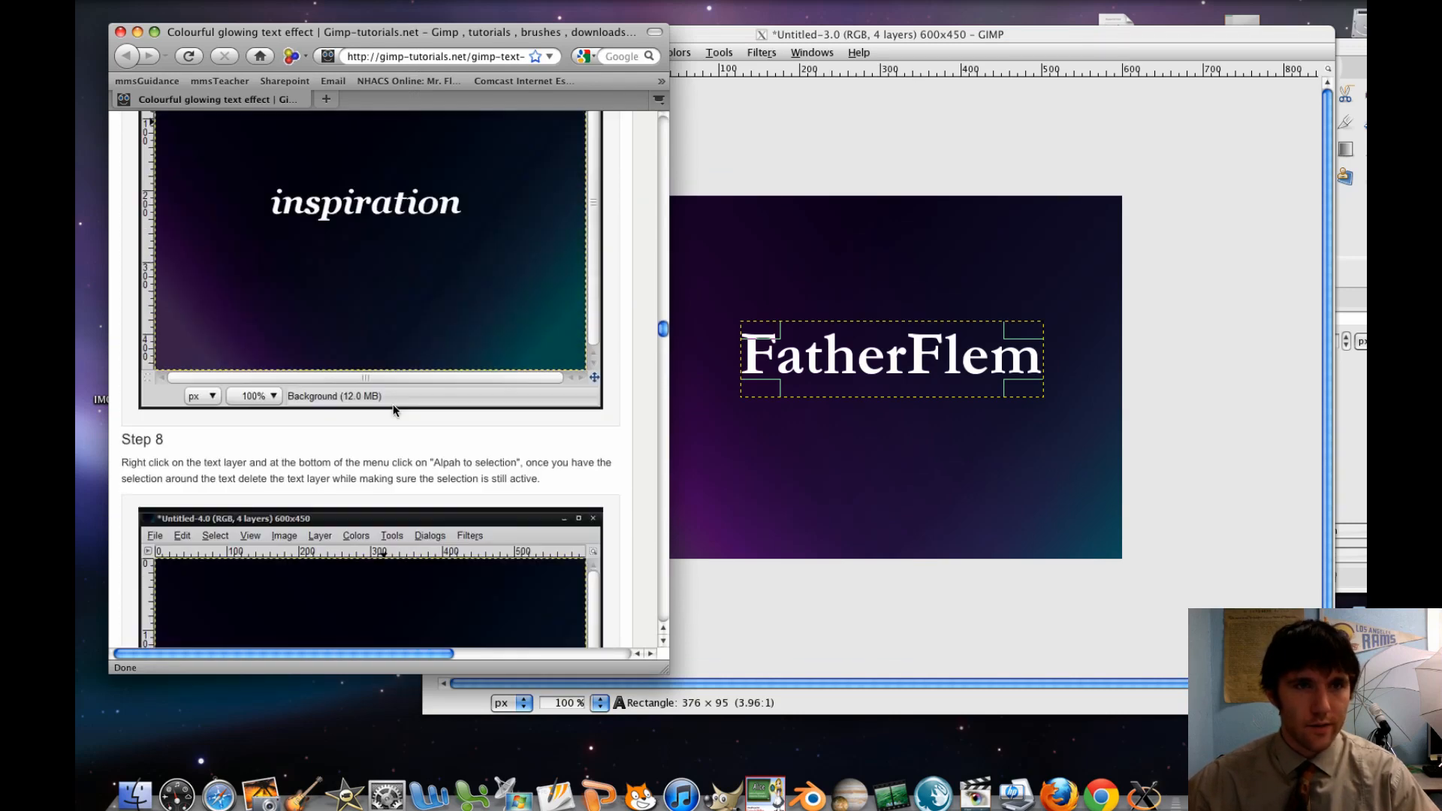
Raise the FatherFlem text layer above the Purple Gradient layer in GIMP
{"action": "left_click", "coordinate": [1246, 308]}
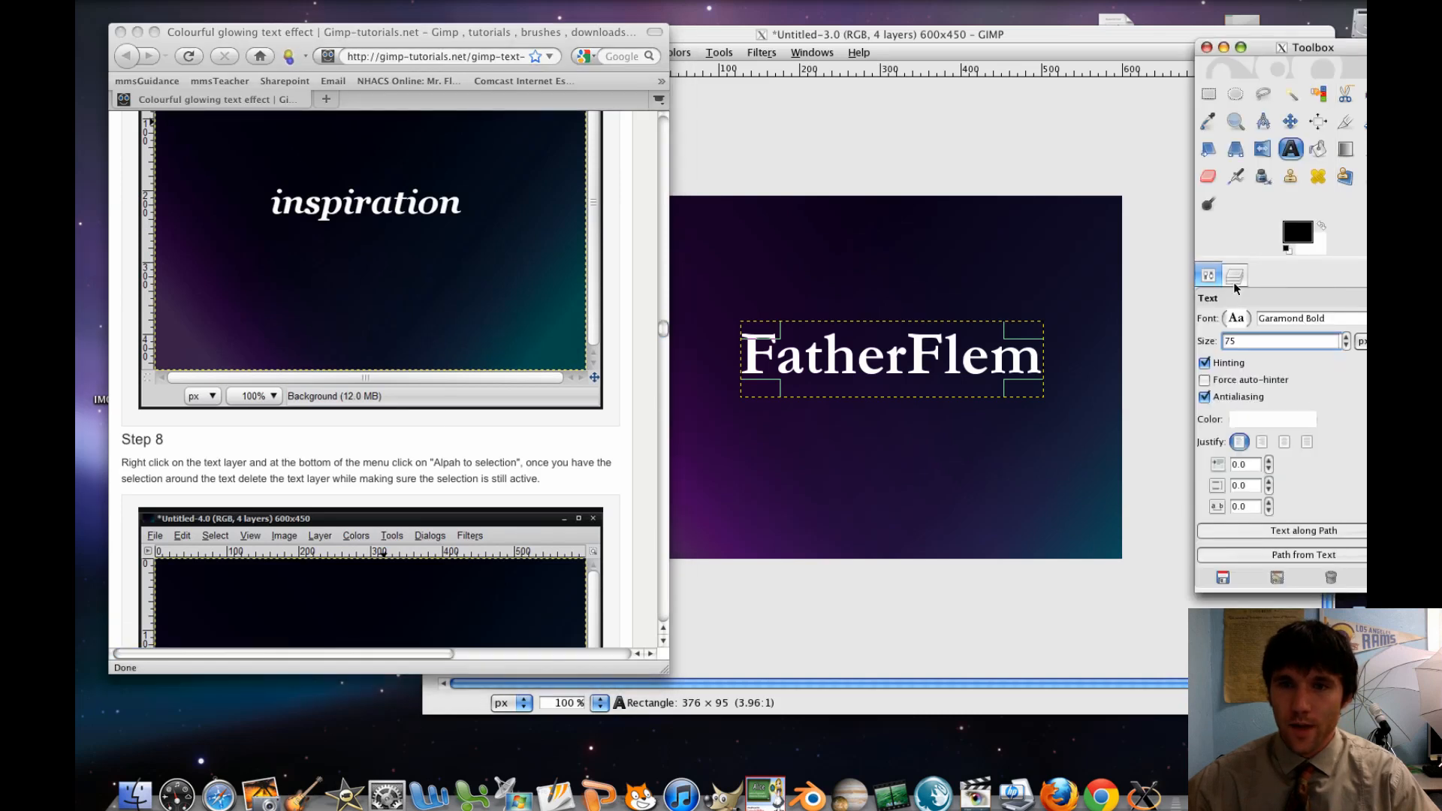
{"action": "left_click", "coordinate": [1234, 277]}
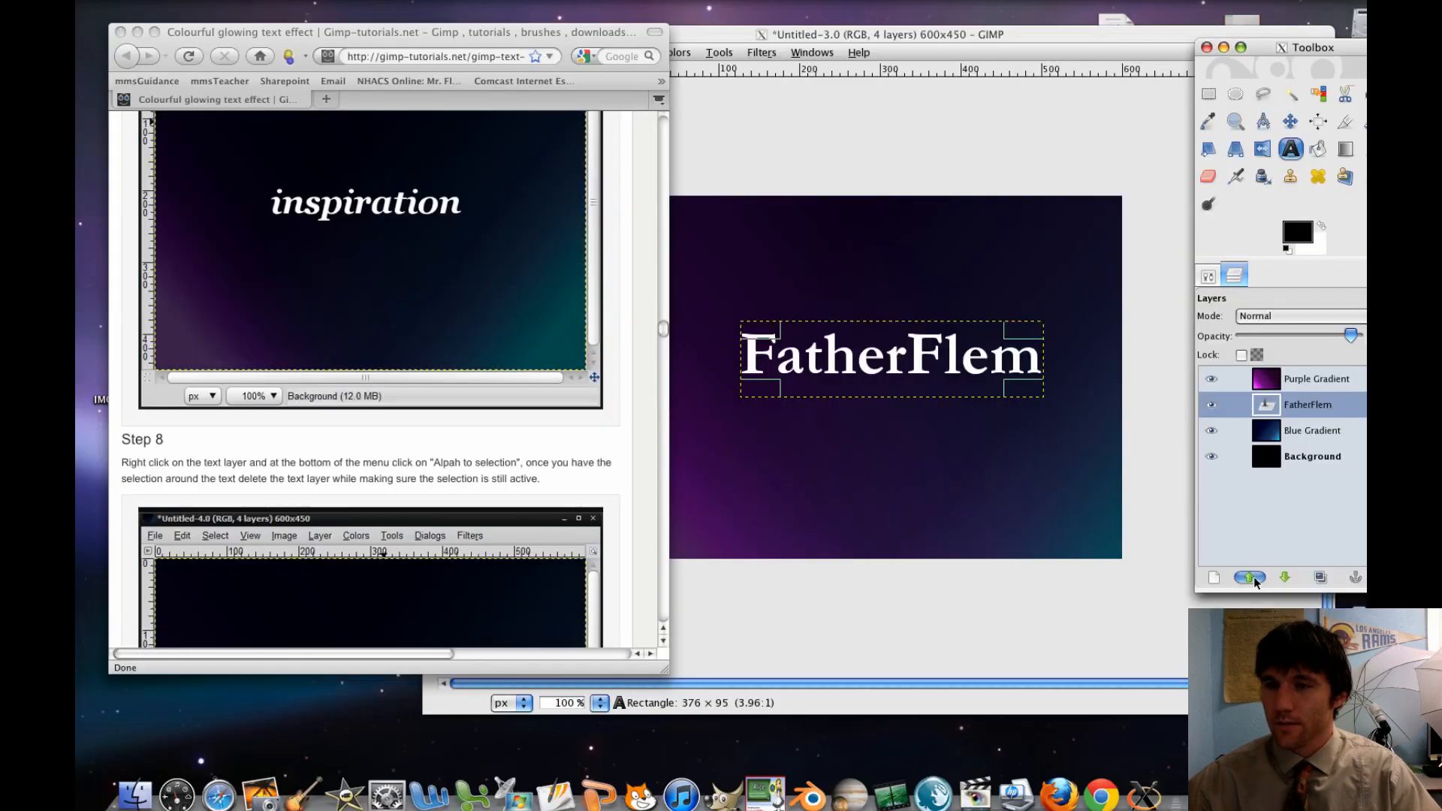
{"action": "left_click", "coordinate": [1251, 577]}
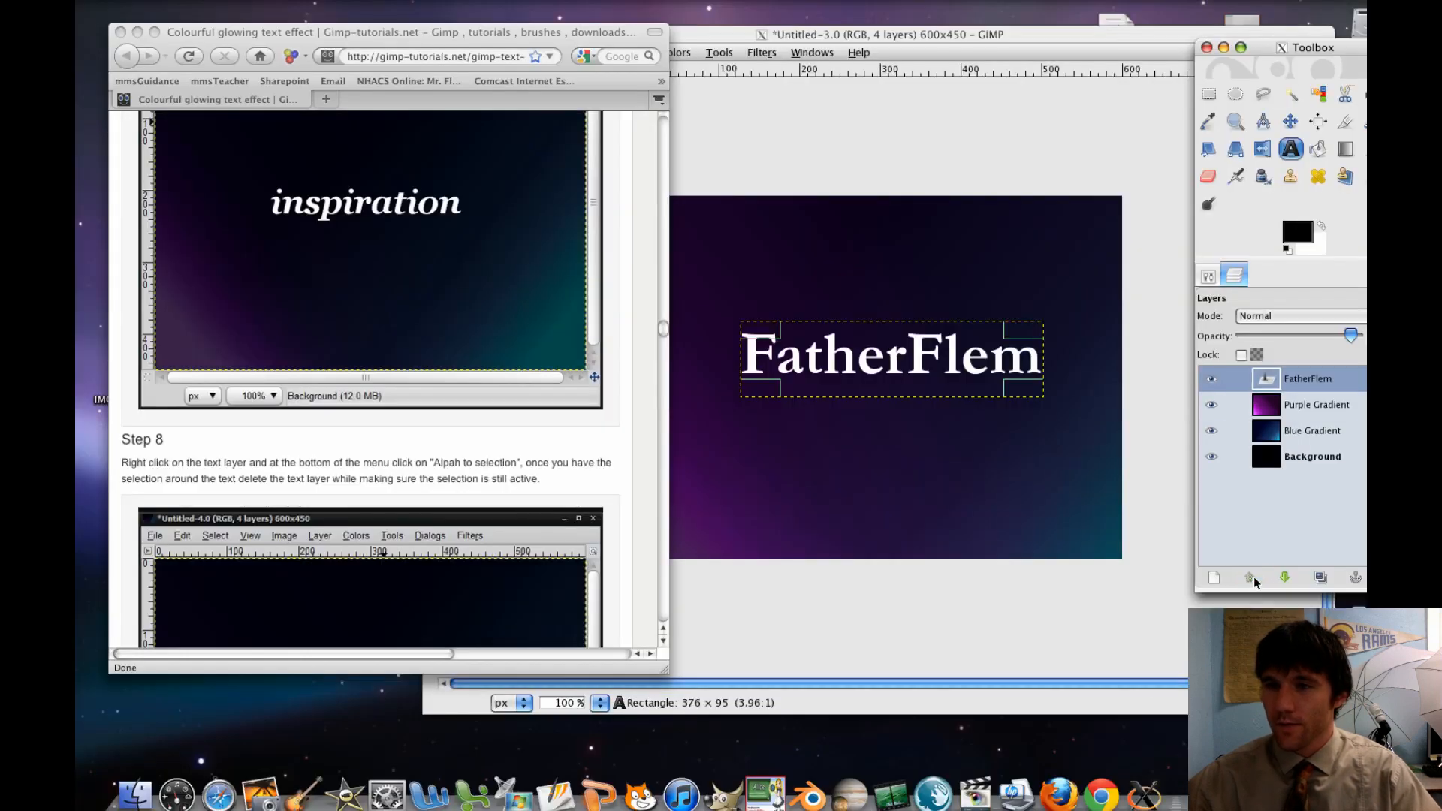
Apply Alpha to Selection to the FatherFlem text layer and delete that layer, keeping the selection active
{"action": "right_click", "coordinate": [1283, 385]}
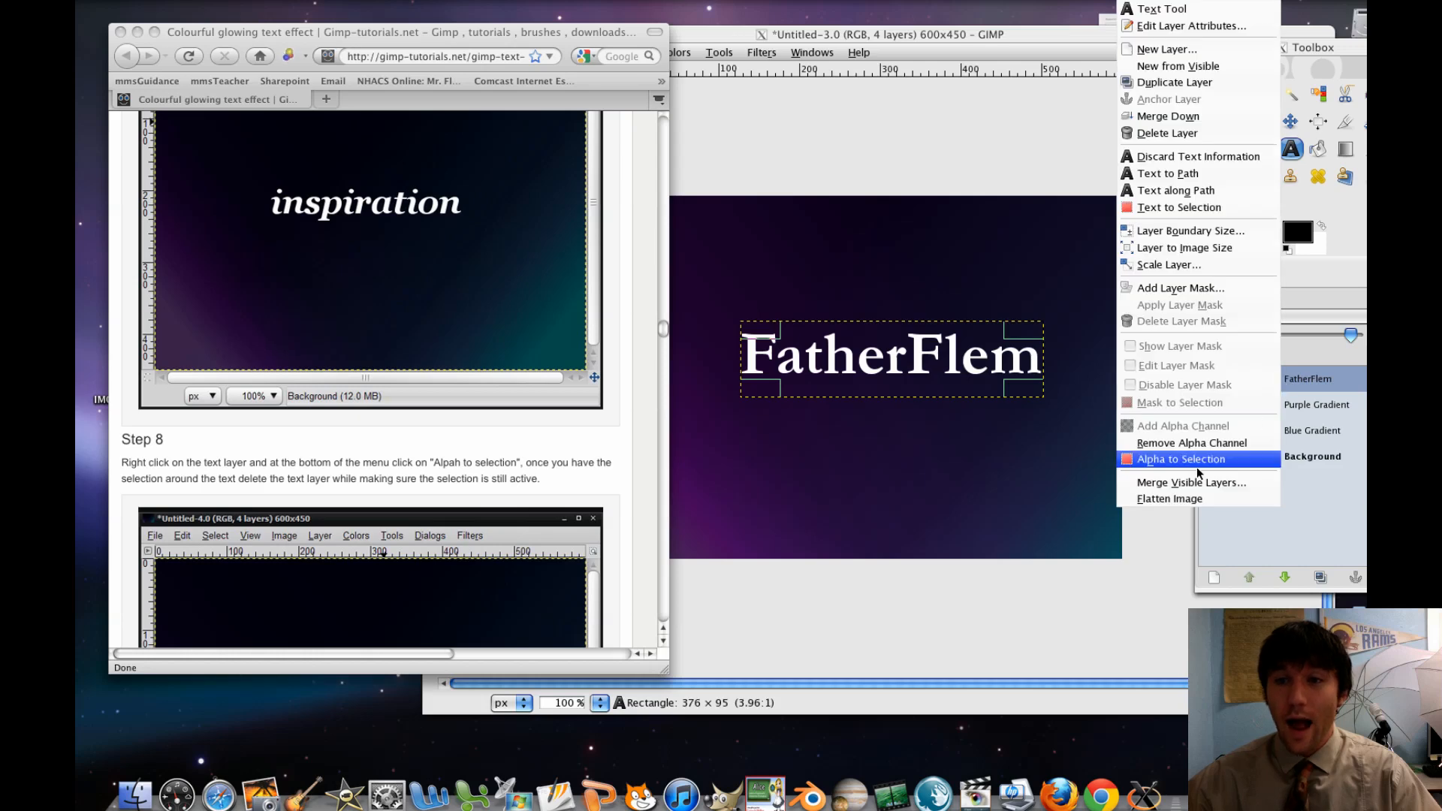
{"action": "left_click", "coordinate": [1277, 459]}
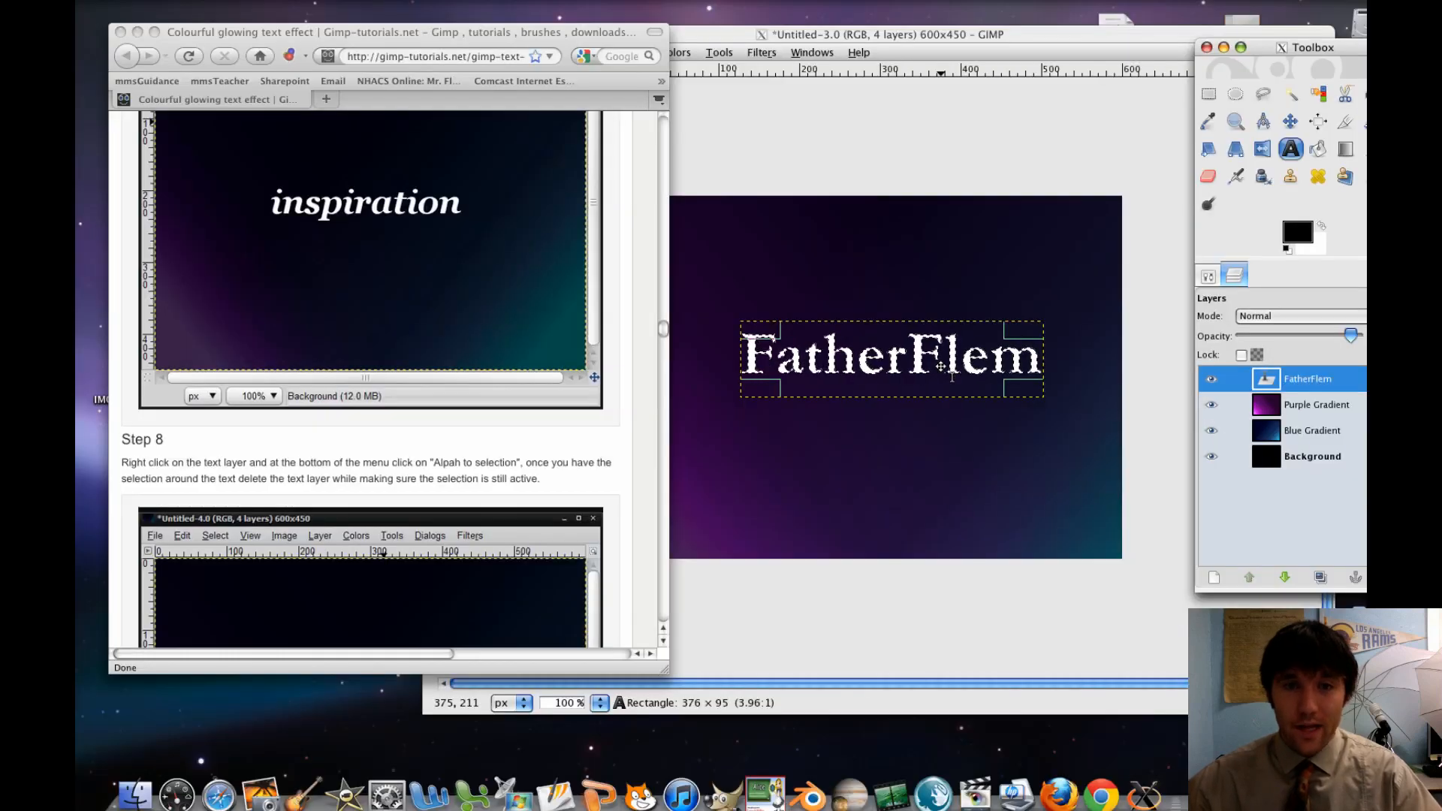
{"action": "scroll", "coordinate": [521, 428], "scroll_direction": "down", "scroll_amount": 5}
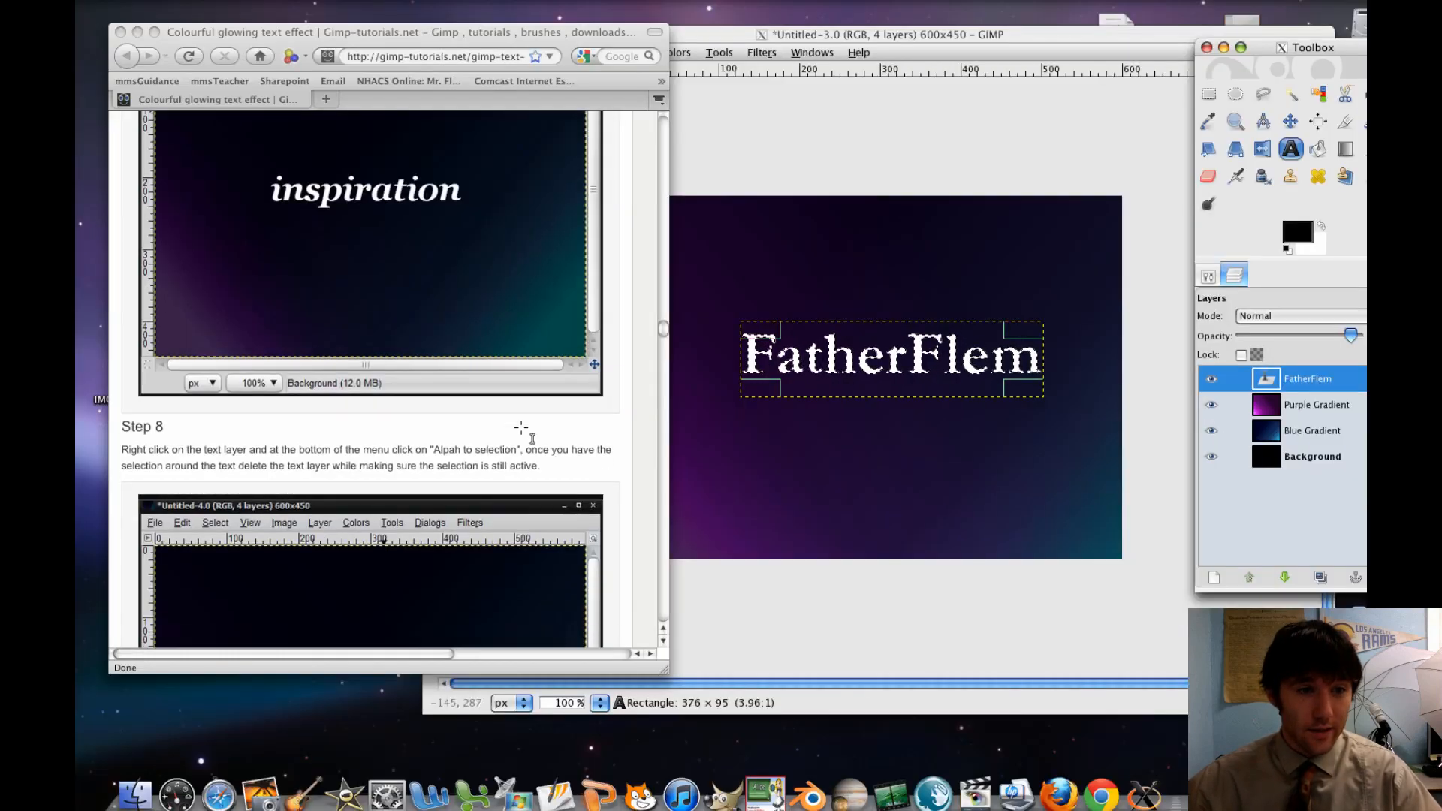
{"action": "scroll", "coordinate": [522, 429], "scroll_direction": "down", "scroll_amount": 2}
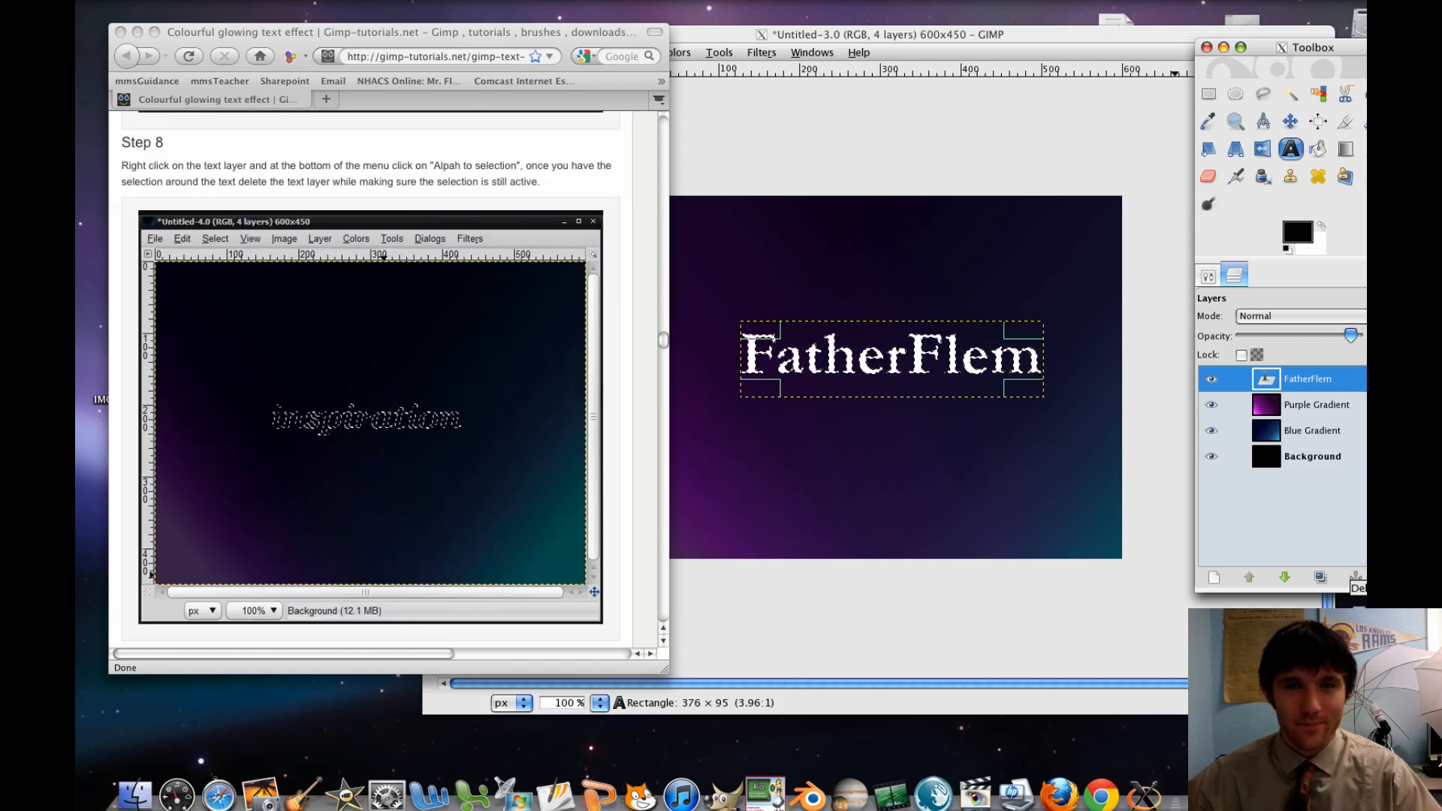
{"action": "left_click", "coordinate": [1355, 576]}
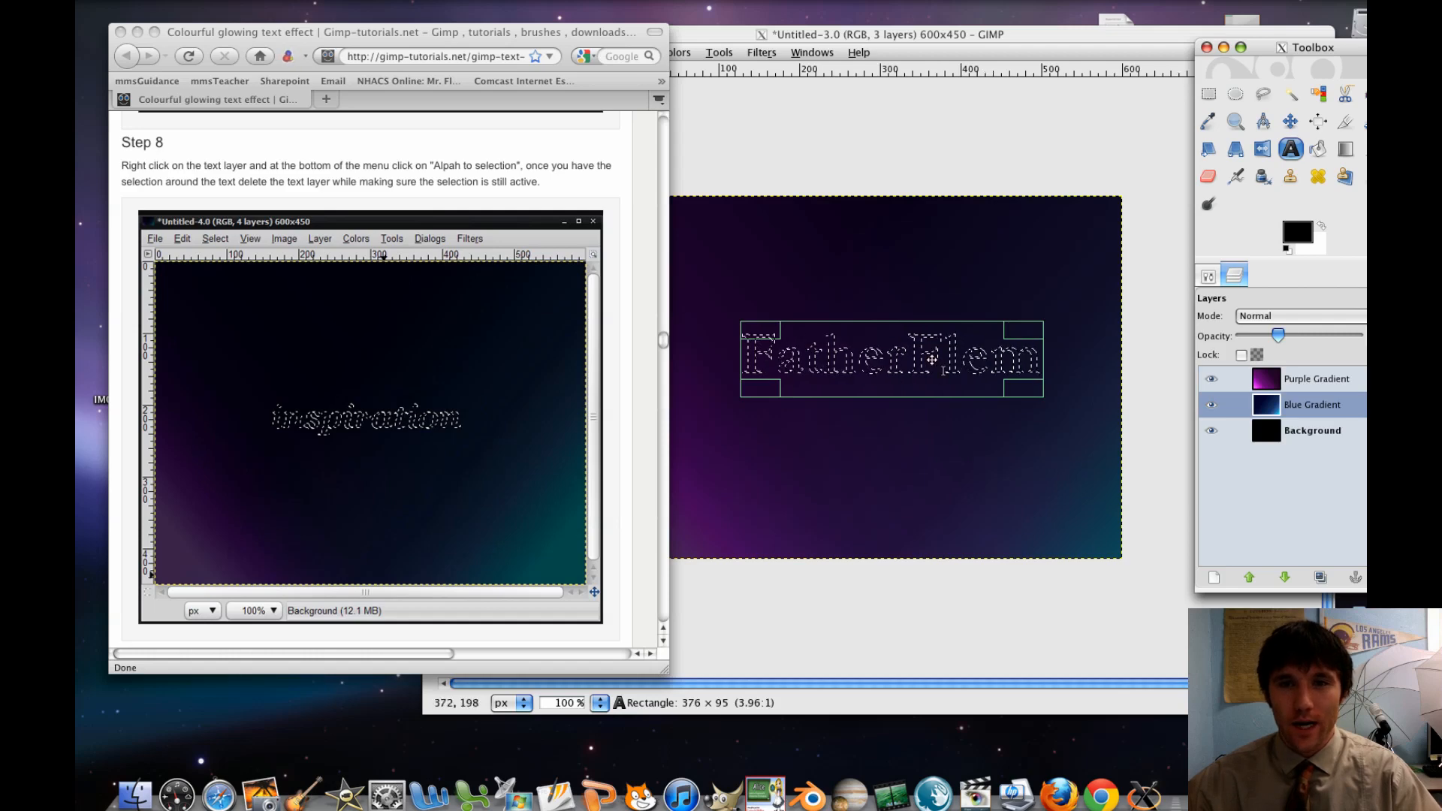
Following the tutorial's Step 9, add a transparent 600x450 layer named "Text" above the Purple Gradient layer
{"action": "scroll", "coordinate": [418, 382], "scroll_direction": "down", "scroll_amount": 7}
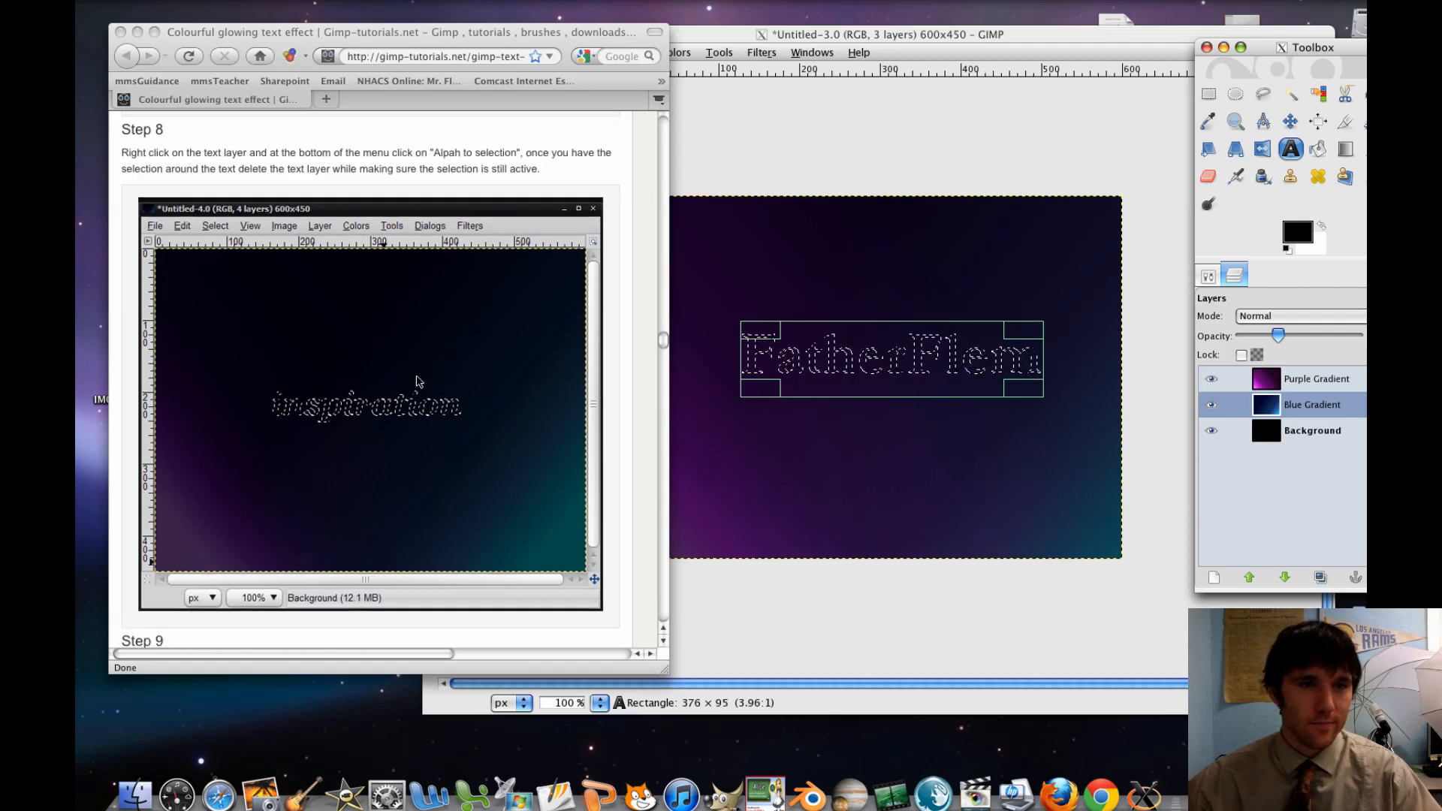
{"action": "scroll", "coordinate": [419, 382], "scroll_direction": "down", "scroll_amount": 3}
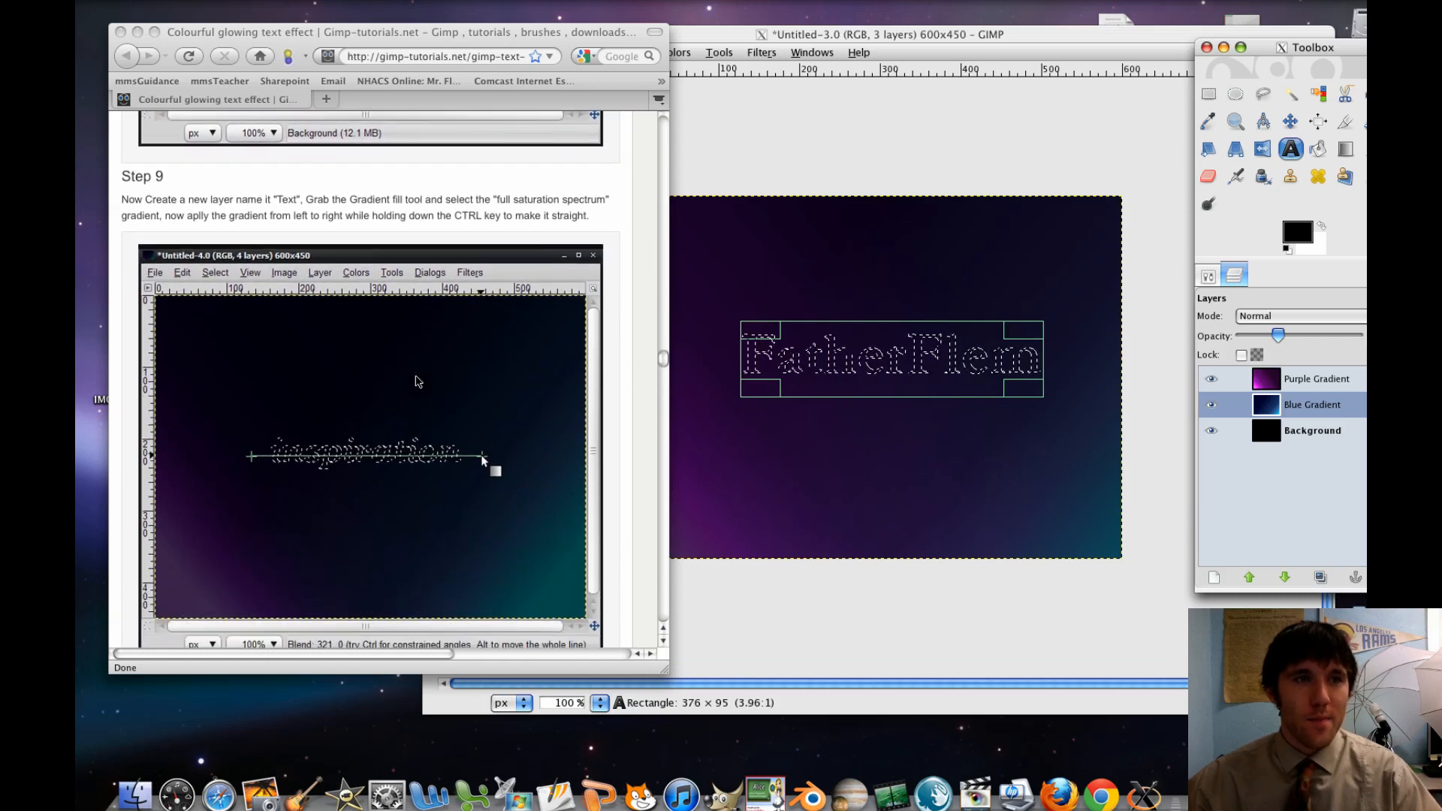
{"action": "scroll", "coordinate": [418, 382], "scroll_direction": "down", "scroll_amount": 1}
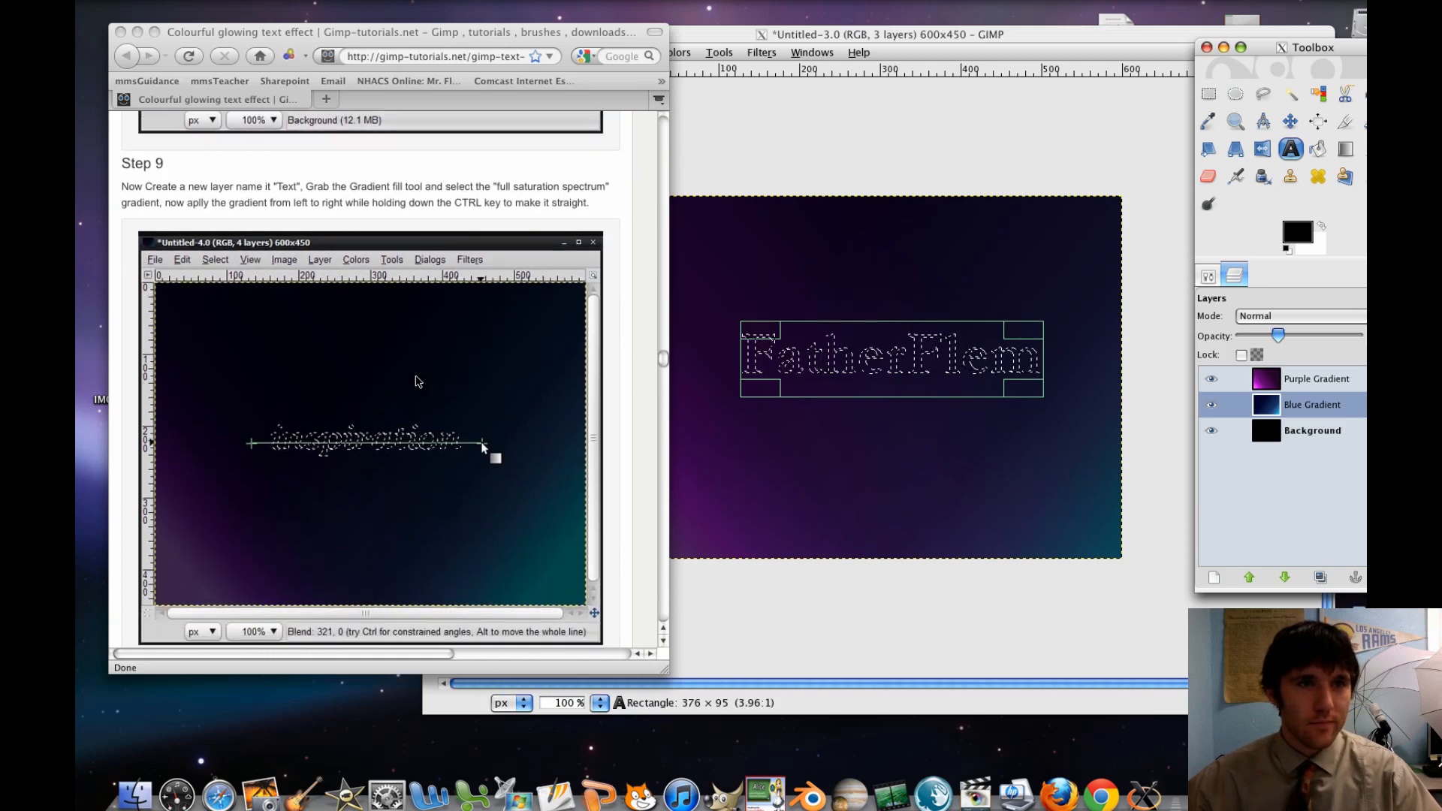
{"action": "left_click", "coordinate": [1219, 578]}
{"action": "key", "text": "Escape"}
{"action": "left_click", "coordinate": [1288, 384]}
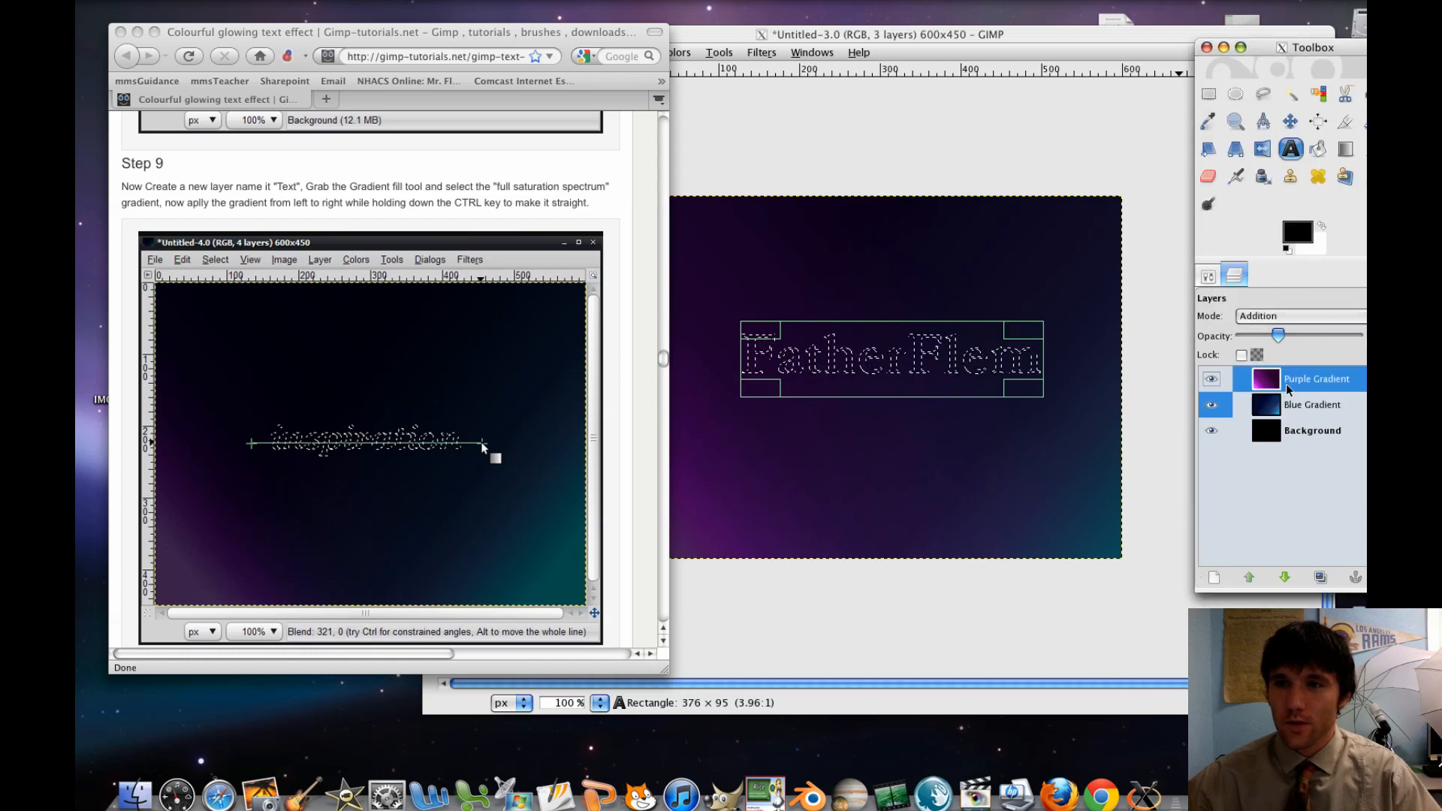
{"action": "left_click", "coordinate": [1215, 578]}
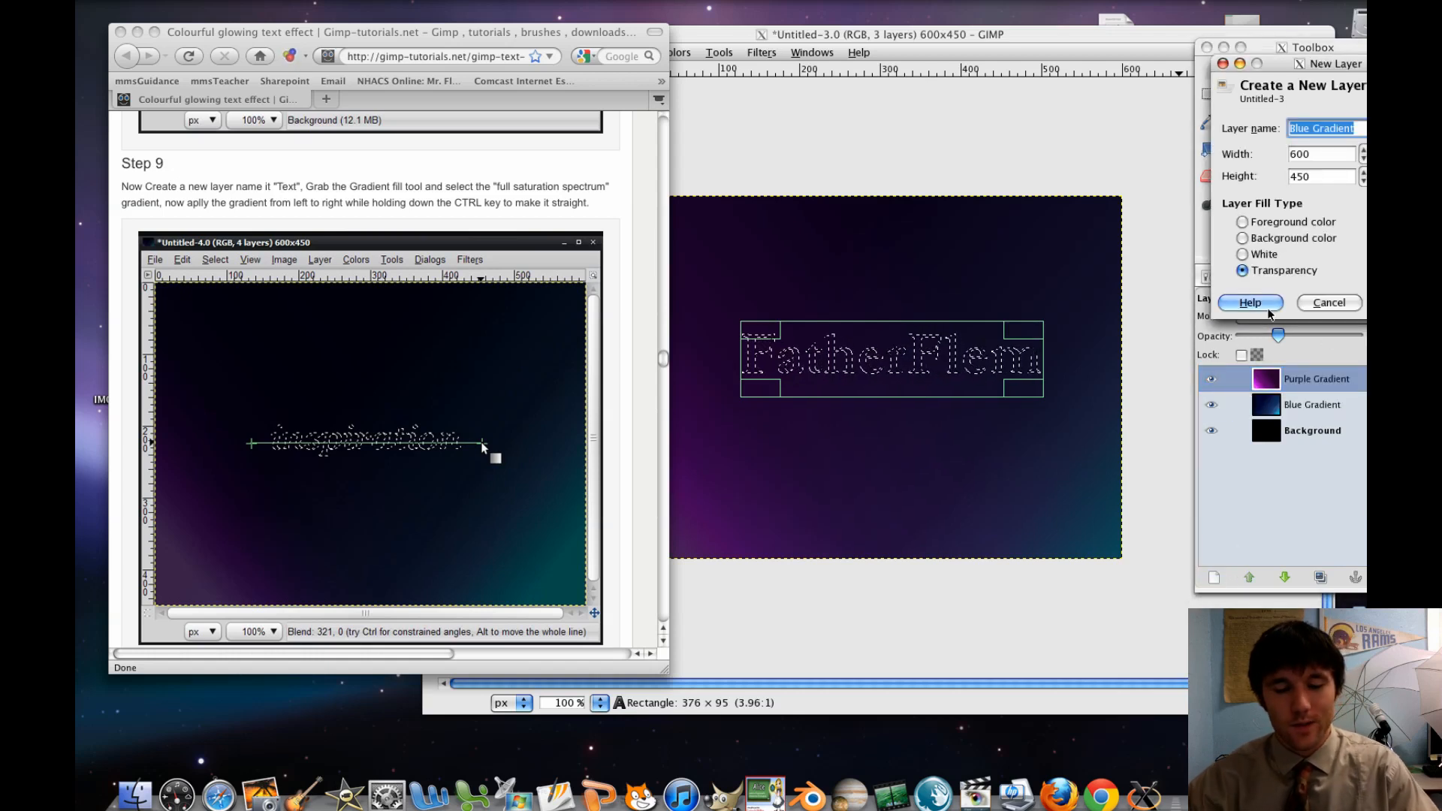
{"action": "type", "text": "Text"}
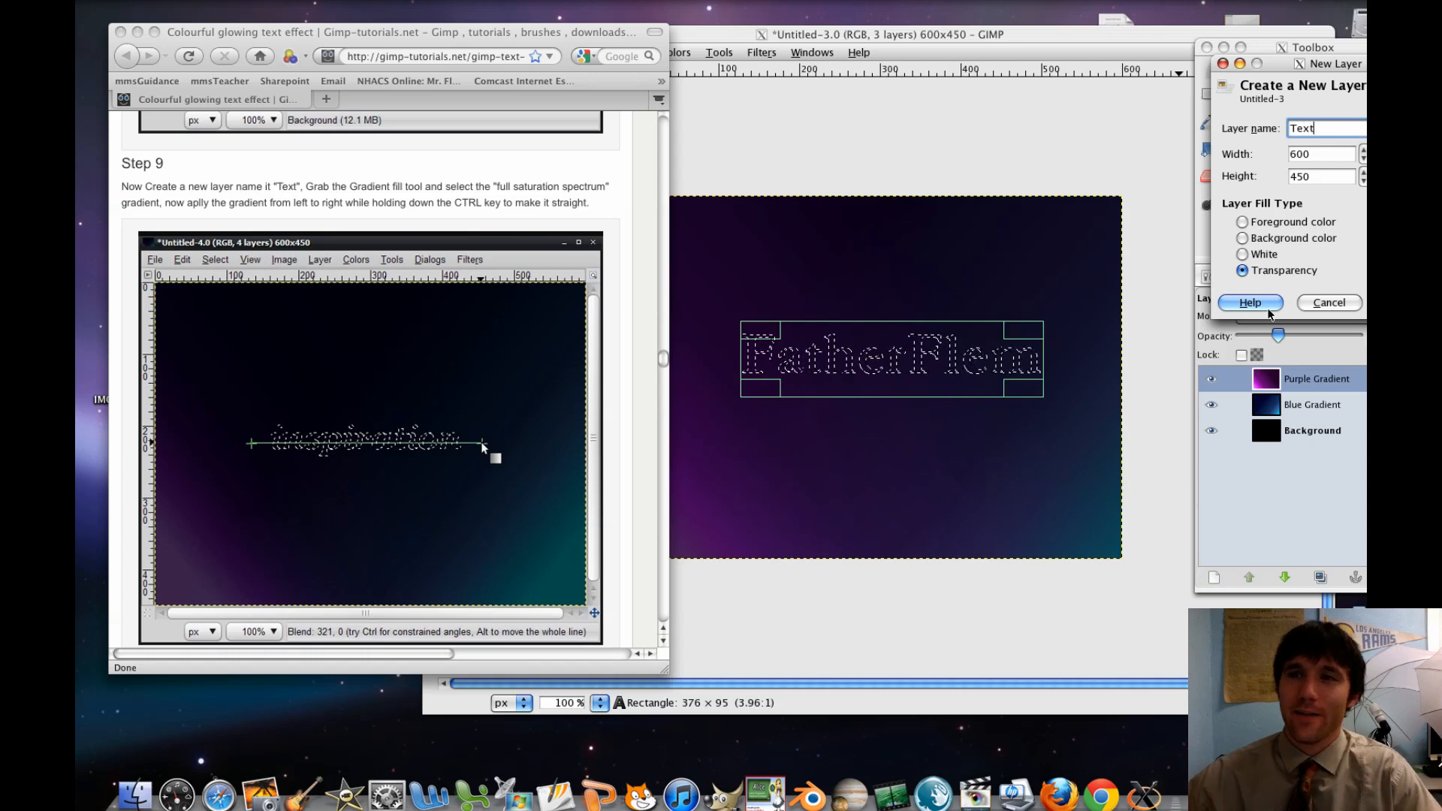
{"action": "left_click", "coordinate": [1337, 300]}
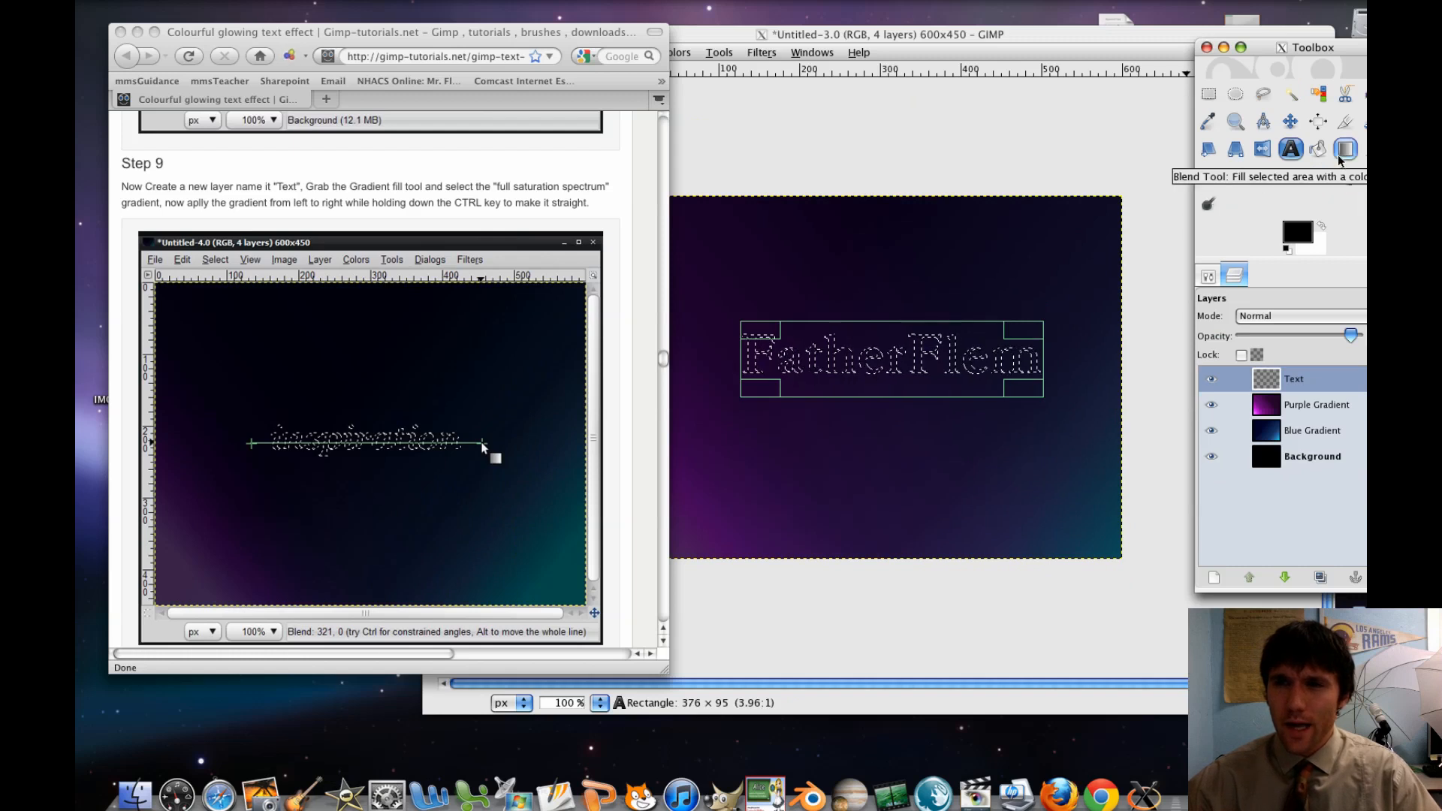
Blend the first full saturation spectrum gradient horizontally across the FatherFlem selection on the Text layer, from the F to the final m
{"action": "left_click", "coordinate": [1340, 158]}
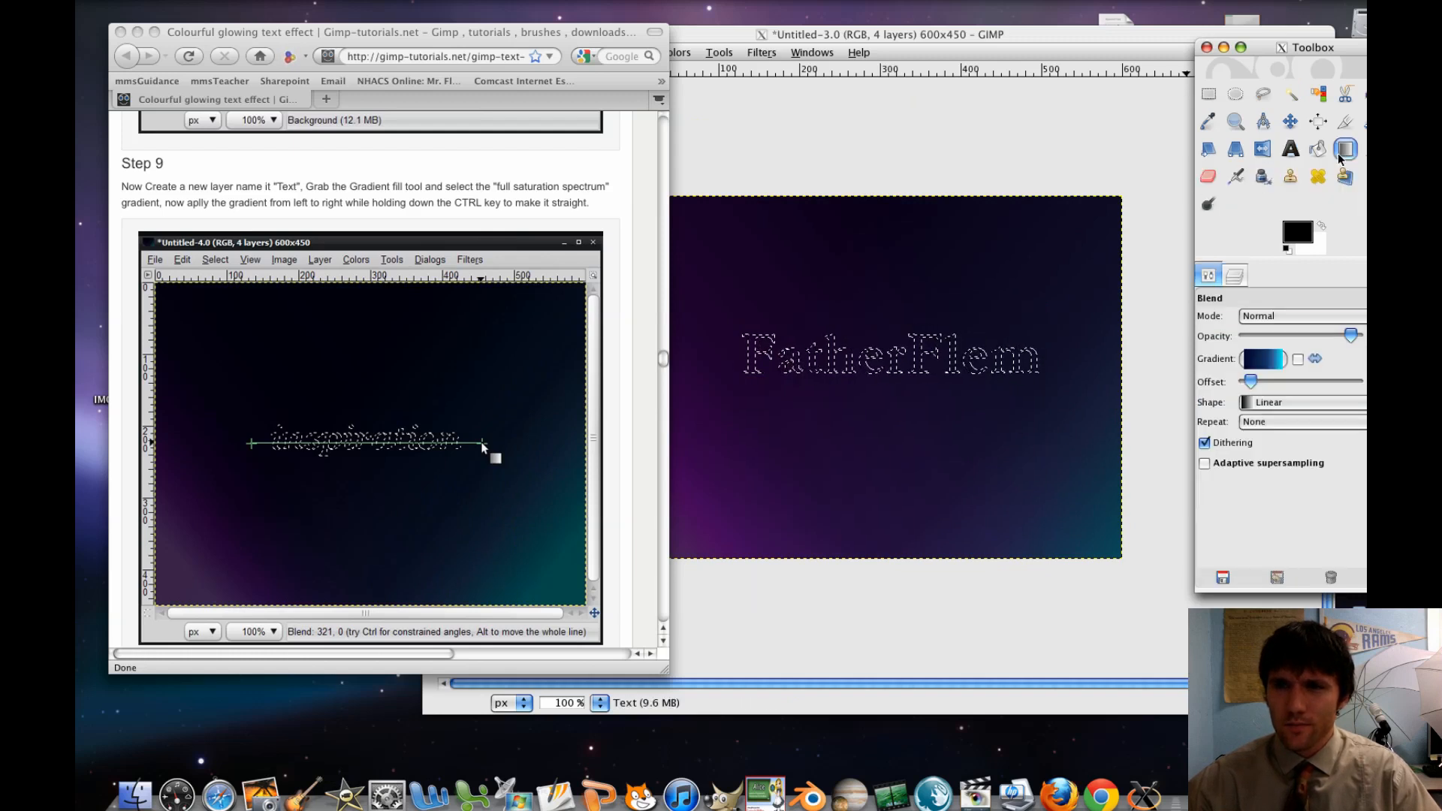
{"action": "left_click", "coordinate": [1264, 368]}
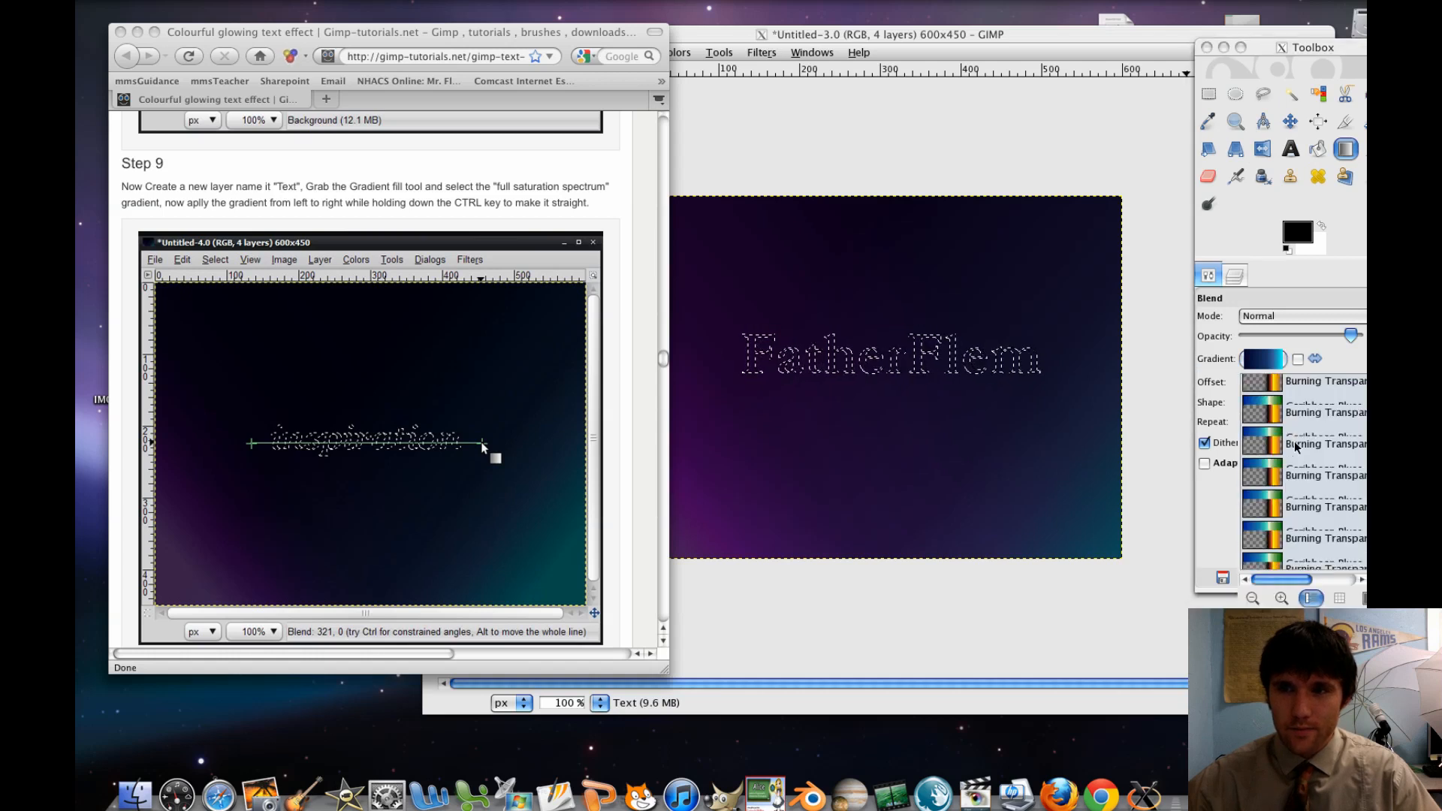
{"action": "scroll", "coordinate": [1295, 448], "scroll_direction": "down", "scroll_amount": 10}
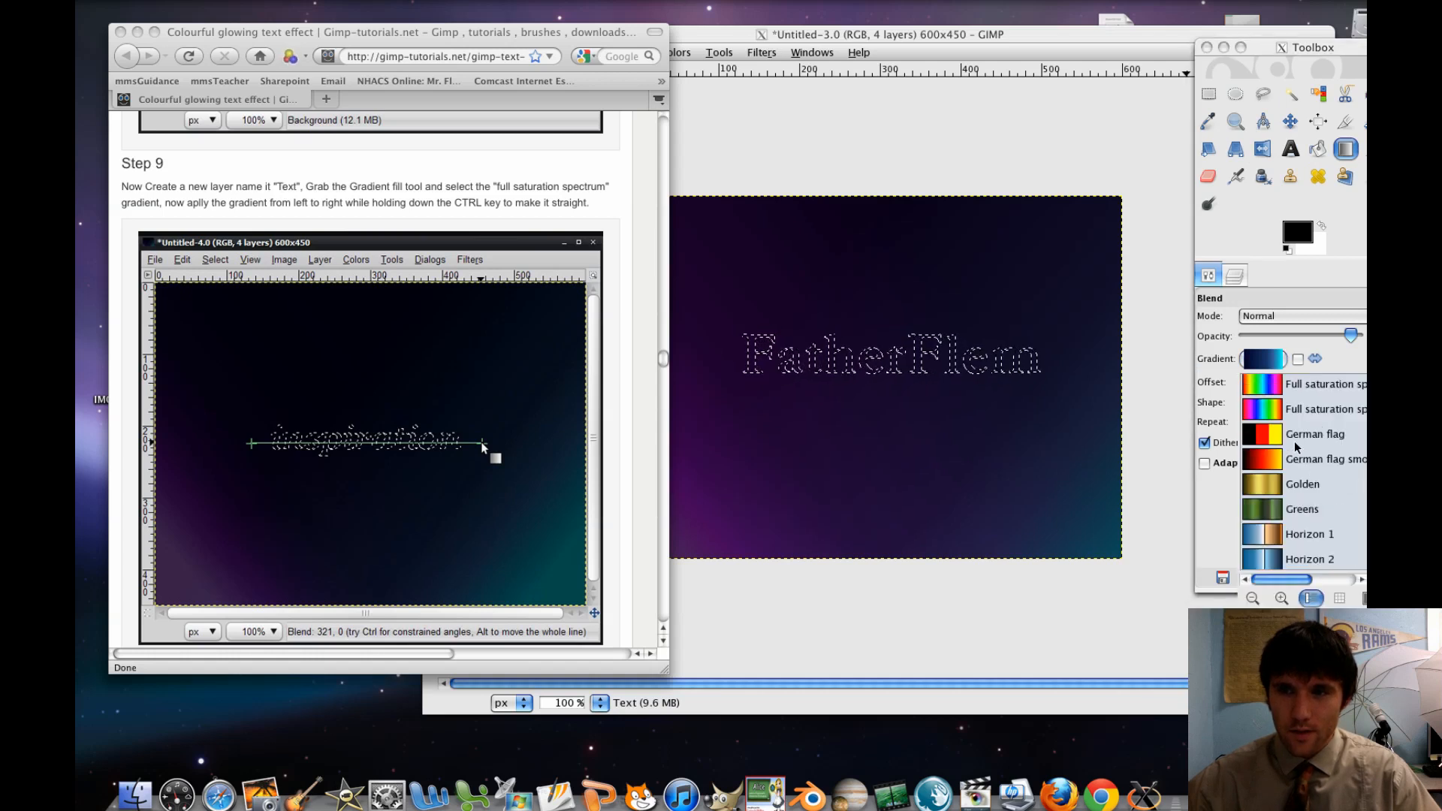
{"action": "scroll", "coordinate": [1295, 446], "scroll_direction": "up", "scroll_amount": 3}
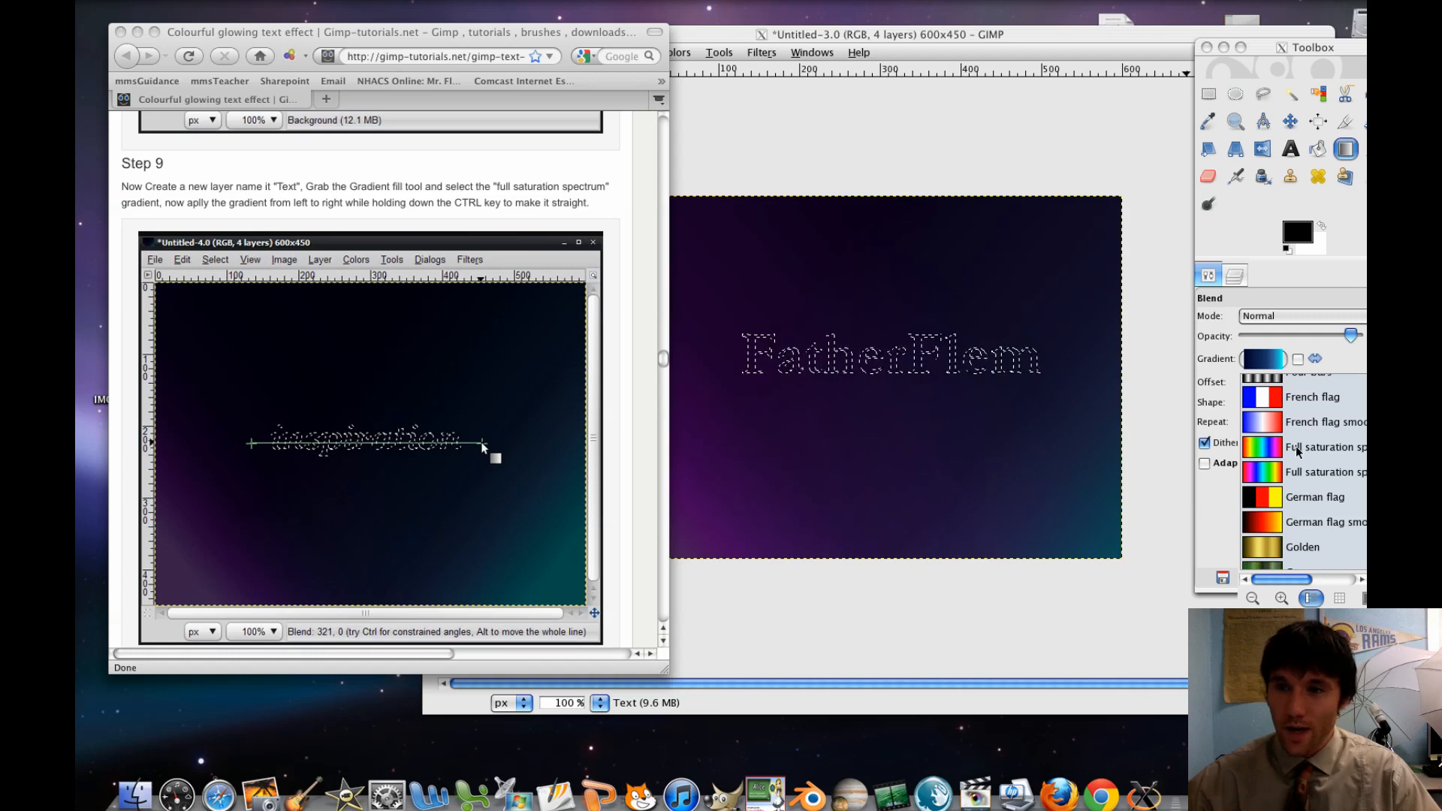
{"action": "left_click", "coordinate": [1296, 446]}
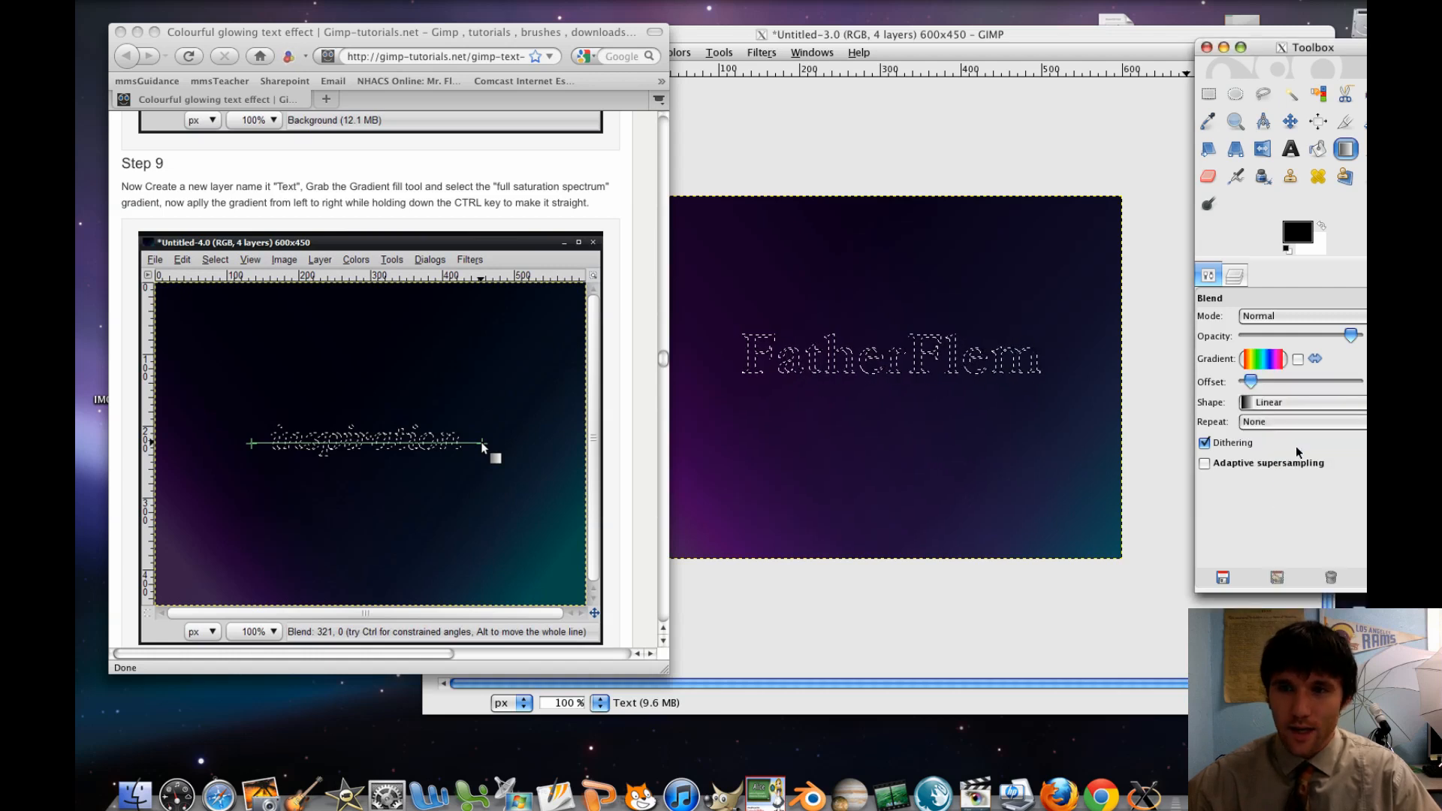
{"action": "left_click", "coordinate": [999, 390]}
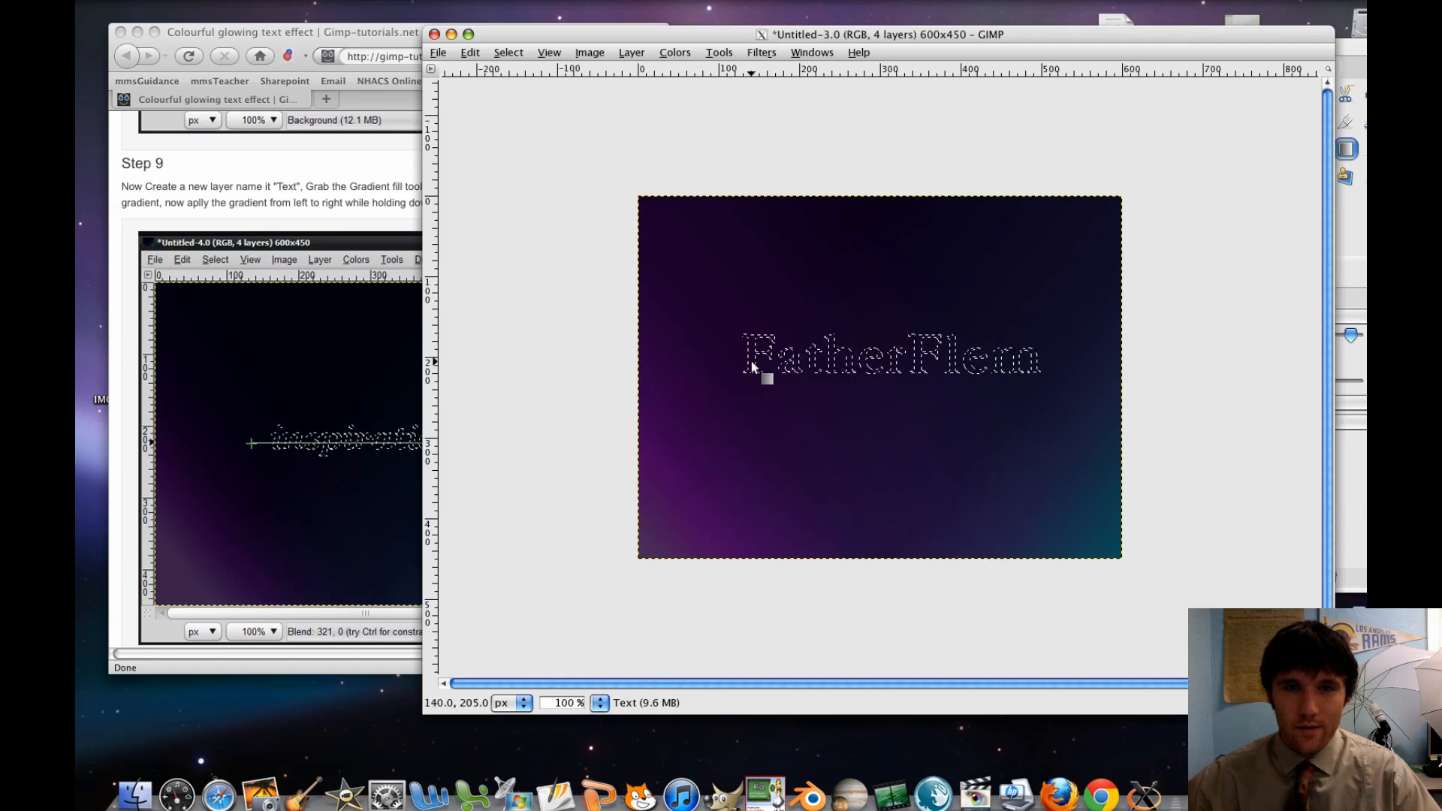
{"action": "left_click_drag", "start_coordinate": [738, 363], "coordinate": [1050, 366]}
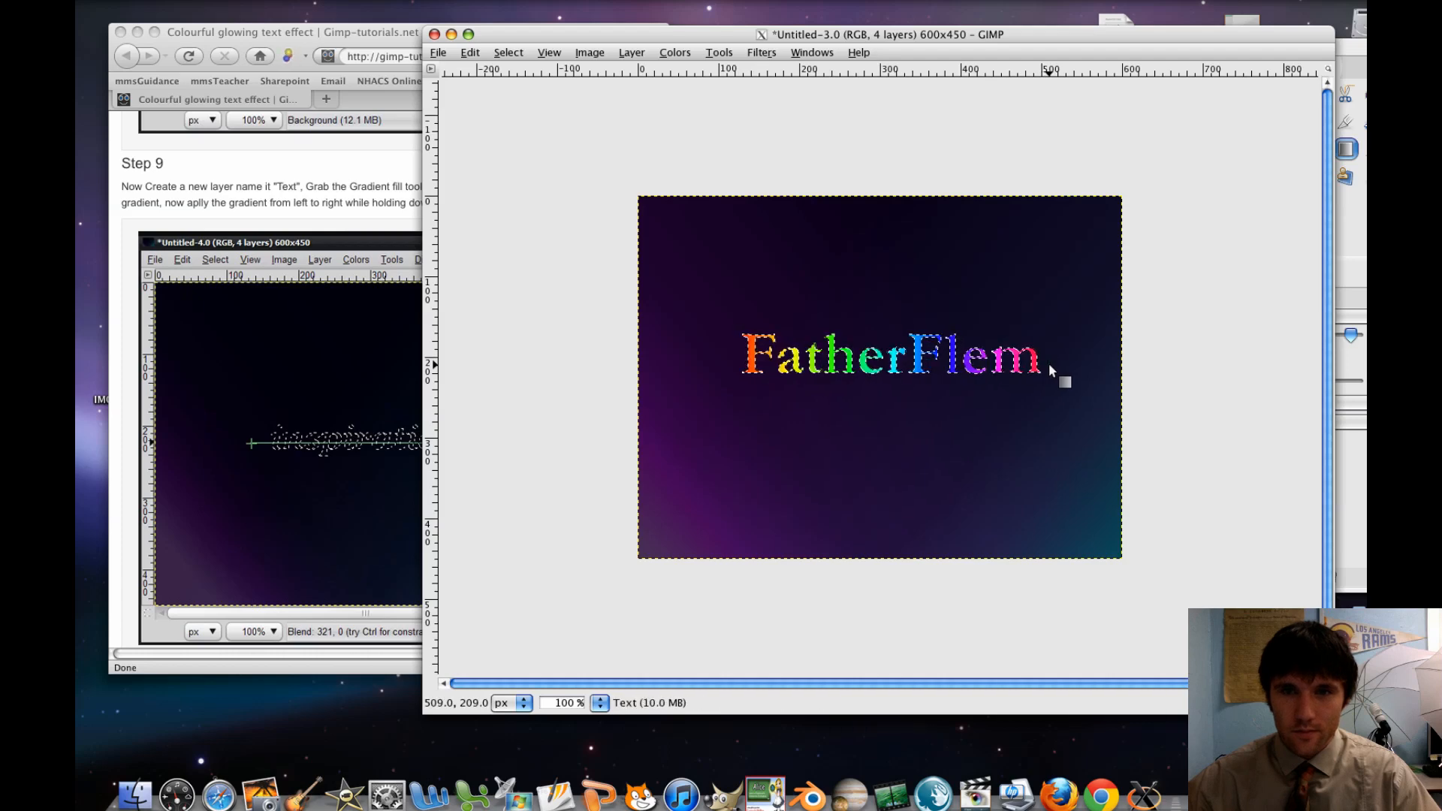
Switch to the browser and read the tutorial's Step 10 on adding a second, white text layer
{"action": "left_click", "coordinate": [235, 412]}
{"action": "scroll", "coordinate": [241, 413], "scroll_direction": "down", "scroll_amount": 1}
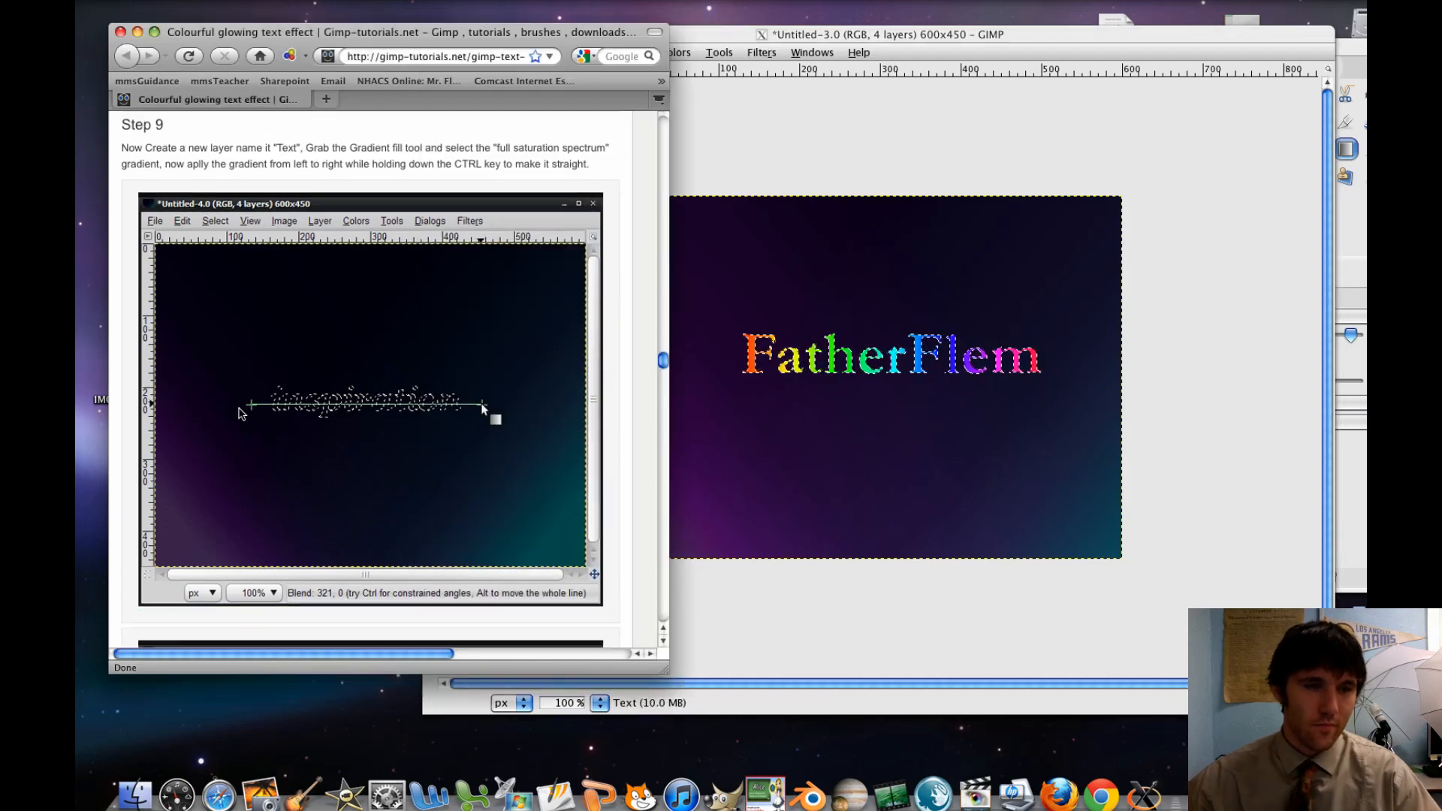
{"action": "scroll", "coordinate": [240, 413], "scroll_direction": "down", "scroll_amount": 10}
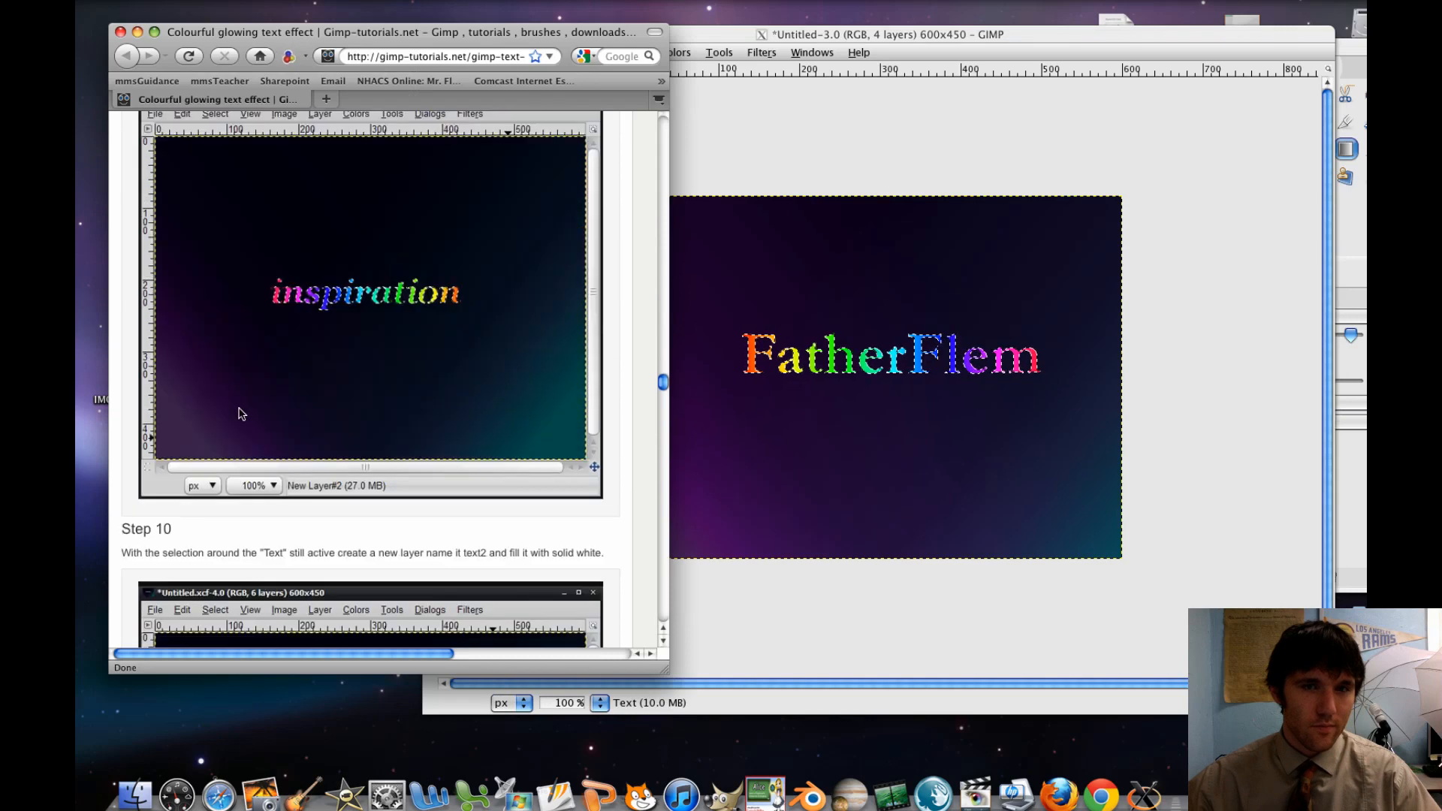
{"action": "scroll", "coordinate": [240, 413], "scroll_direction": "down", "scroll_amount": 2}
{"action": "scroll", "coordinate": [240, 413], "scroll_direction": "down", "scroll_amount": 2}
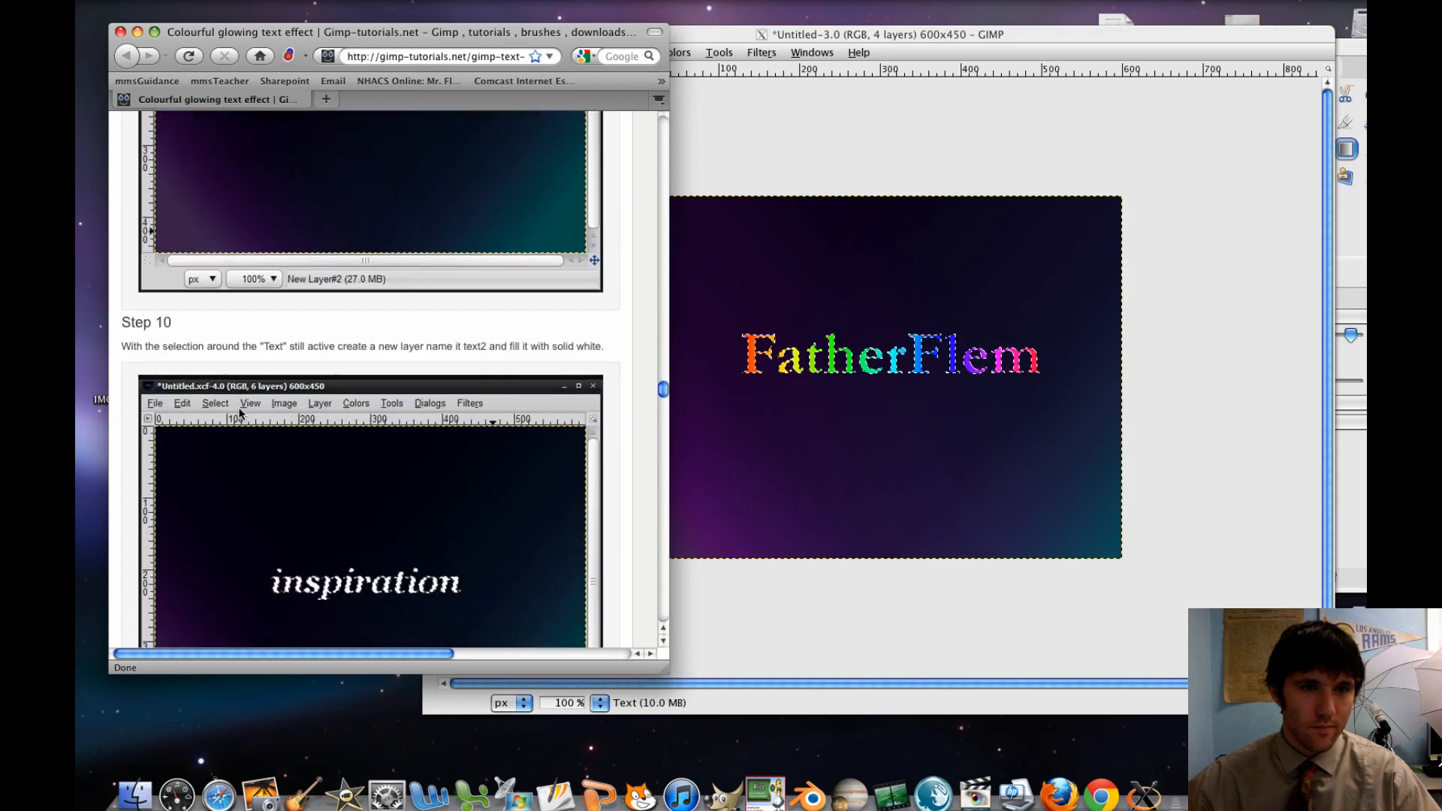
{"action": "scroll", "coordinate": [239, 412], "scroll_direction": "down", "scroll_amount": 1}
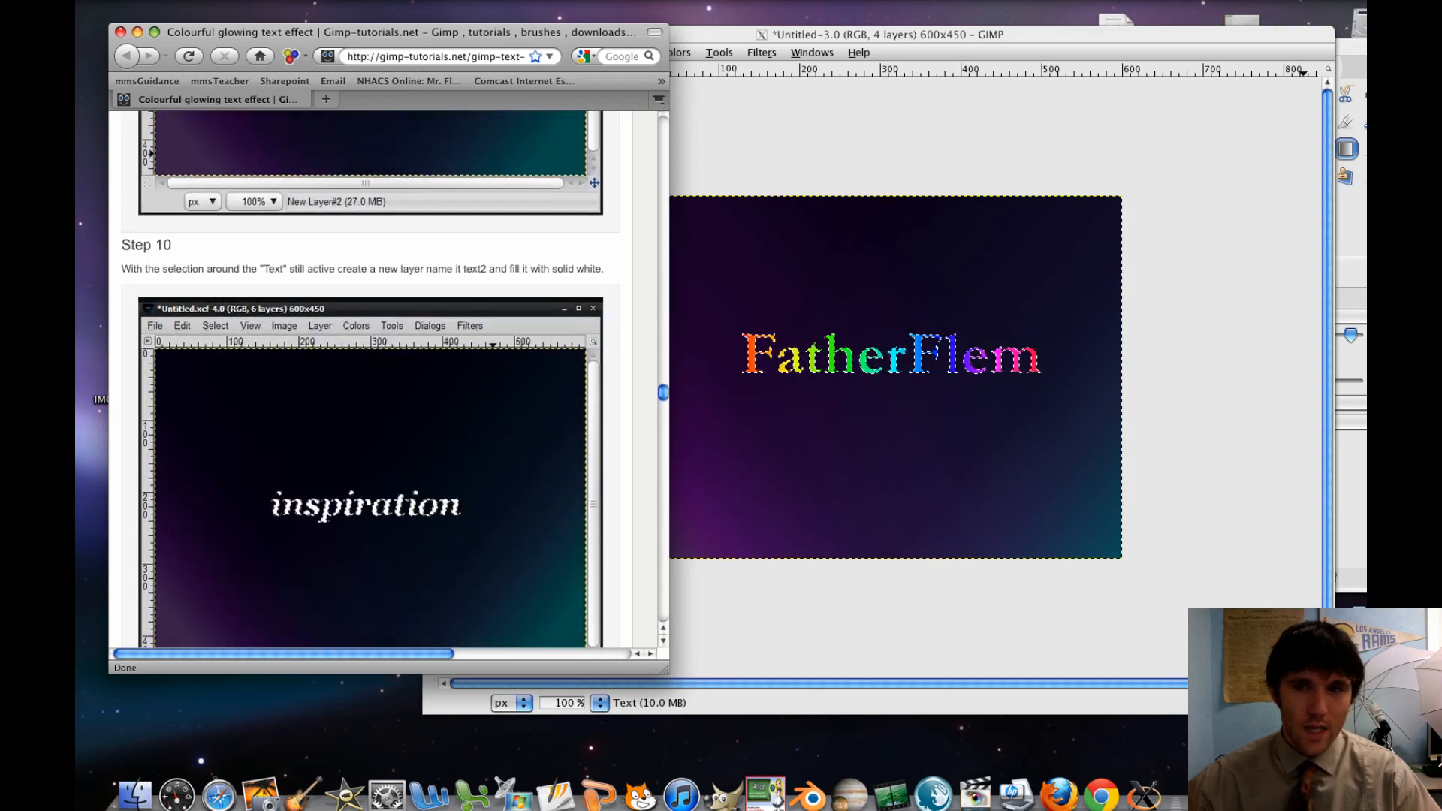
Add a transparent 600x450 layer named "Text2" above the Text layer in GIMP
{"action": "left_click", "coordinate": [1353, 434]}
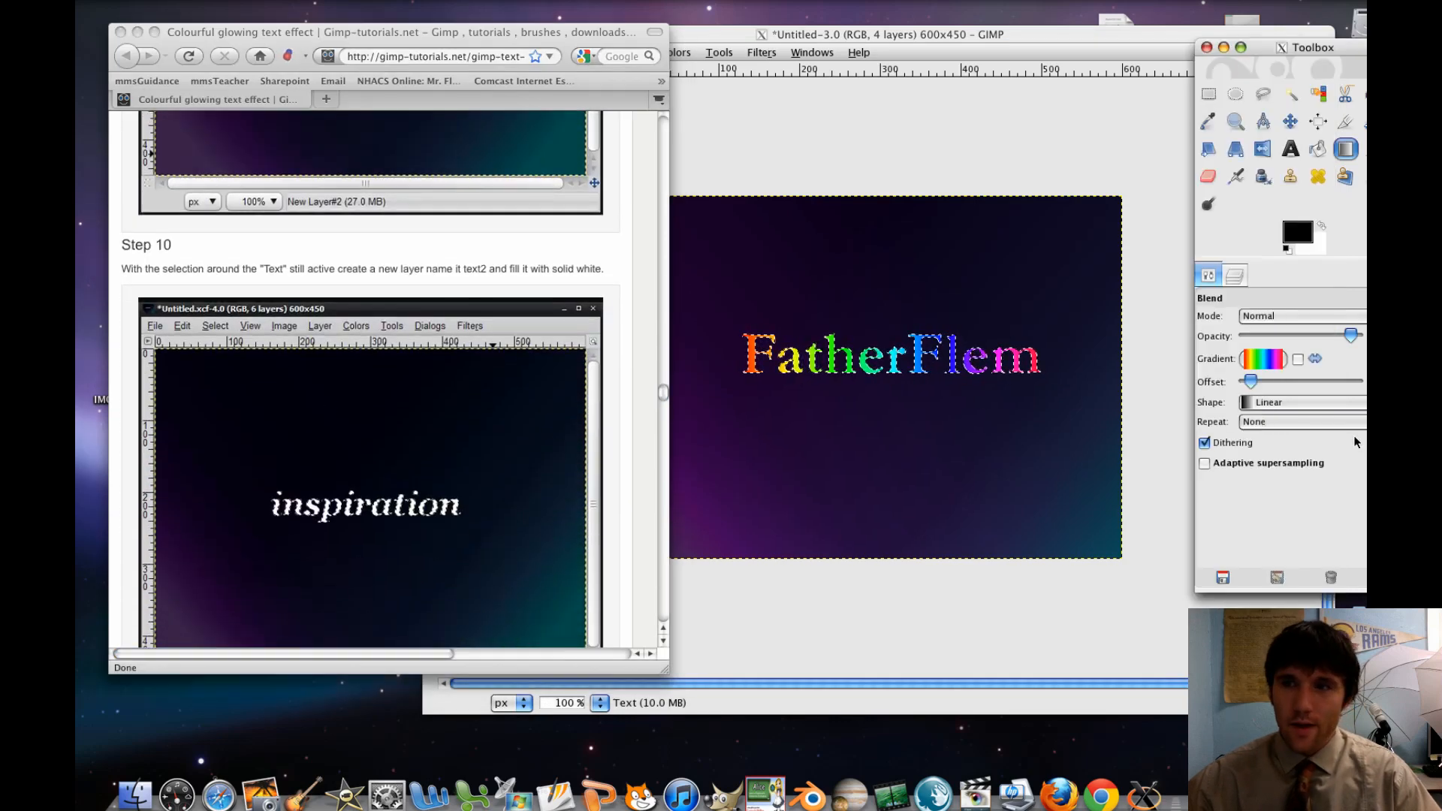
{"action": "left_click", "coordinate": [1235, 278]}
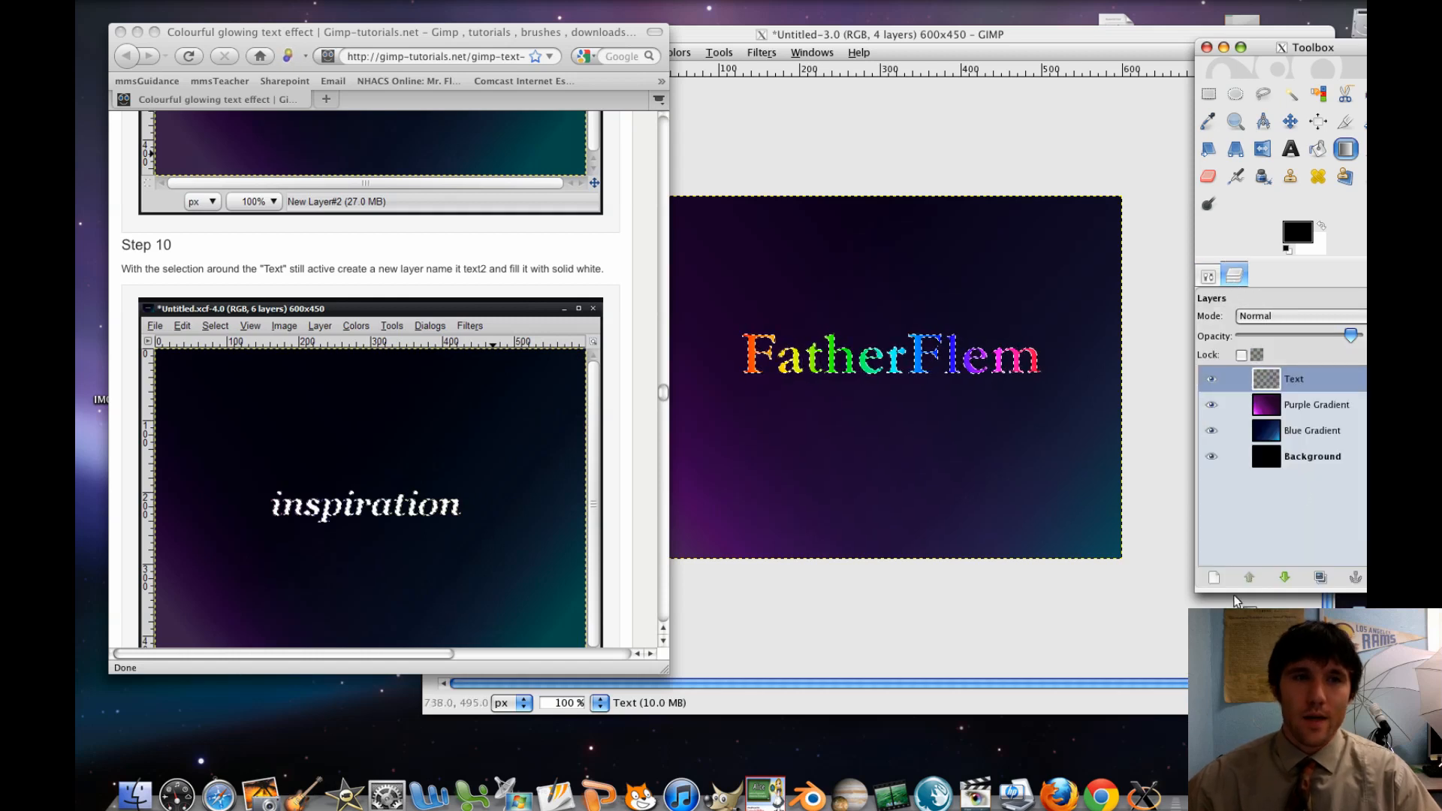
{"action": "left_click", "coordinate": [1214, 577]}
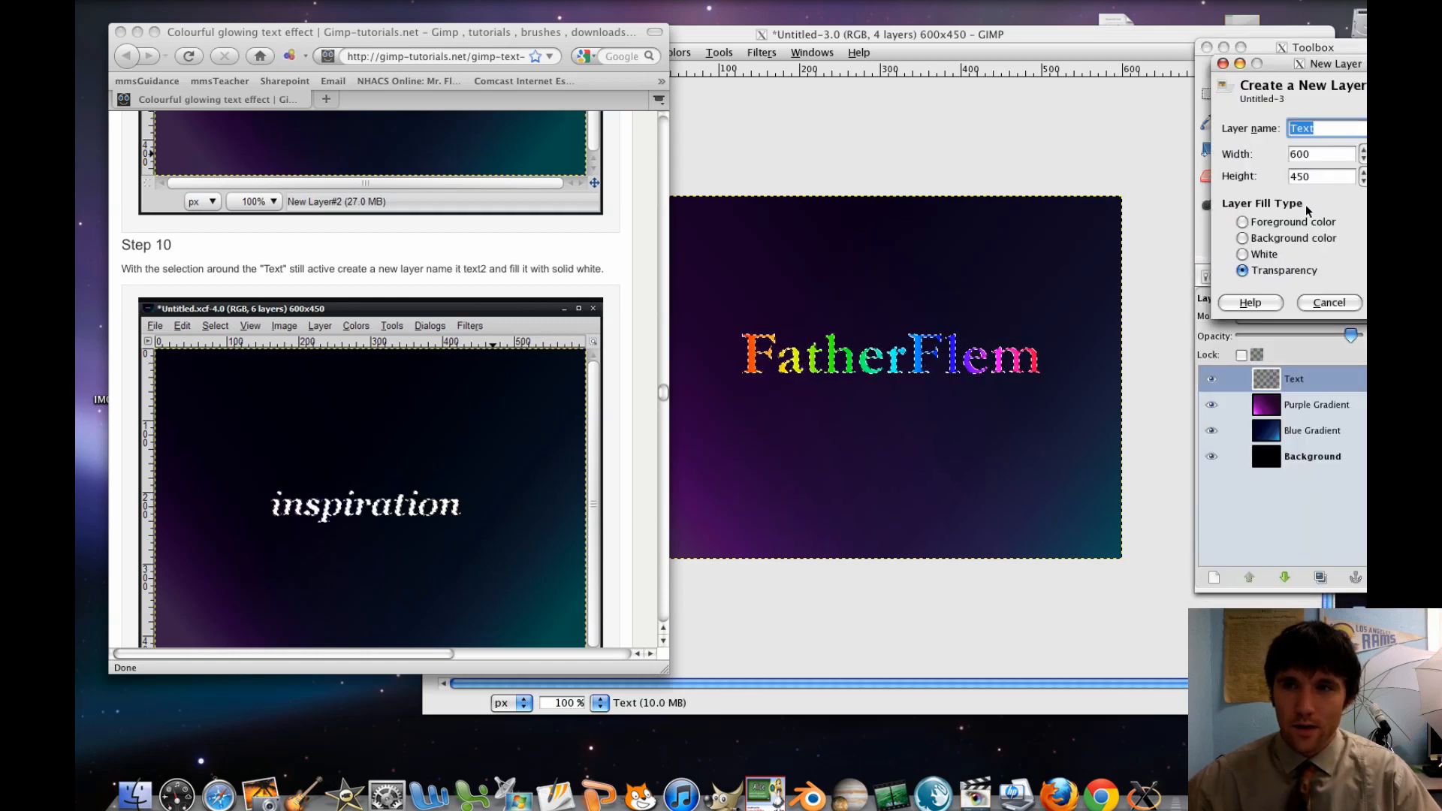
{"action": "left_click_drag", "start_coordinate": [1307, 63], "coordinate": [1152, 68]}
{"action": "left_click", "coordinate": [1172, 135]}
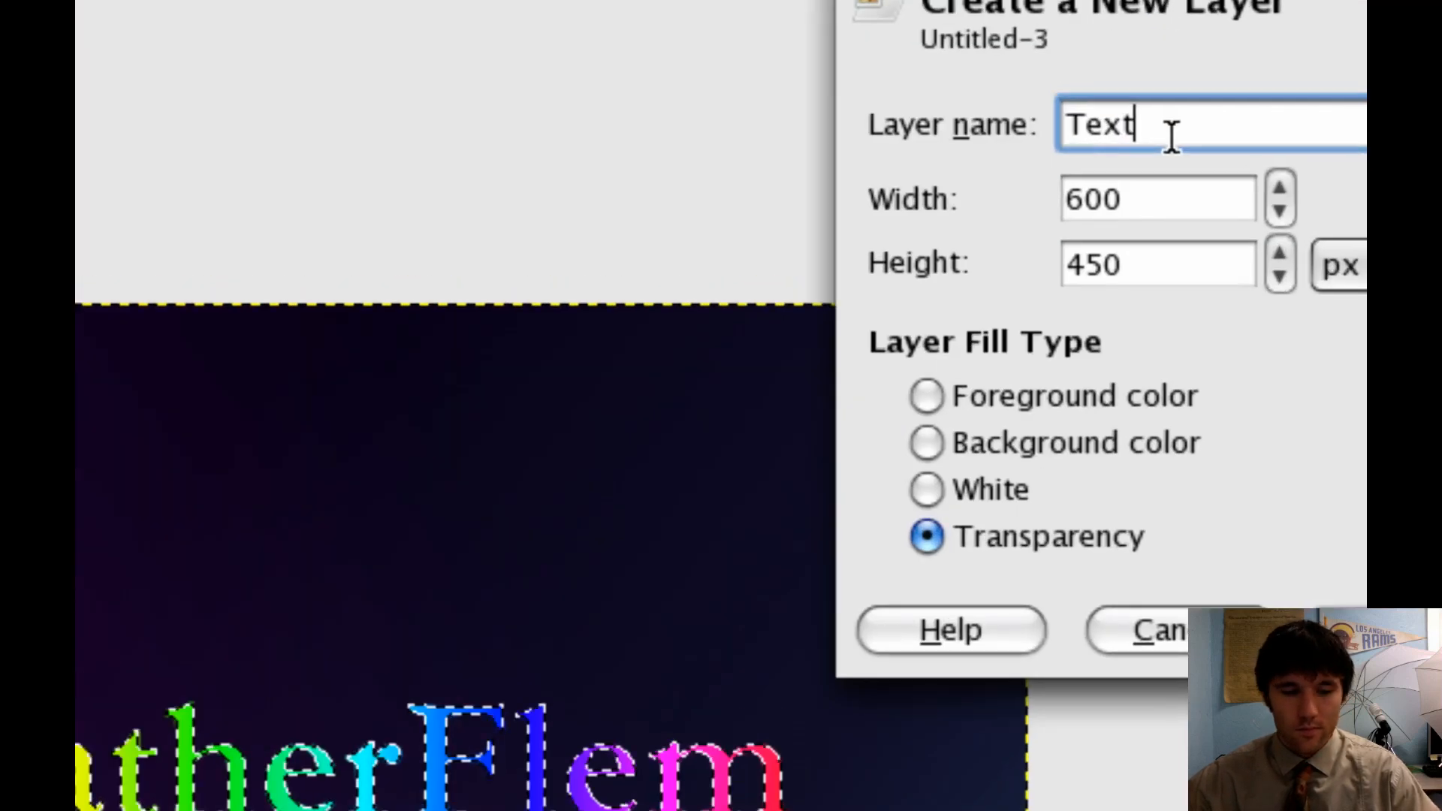
{"action": "type", "text": "2"}
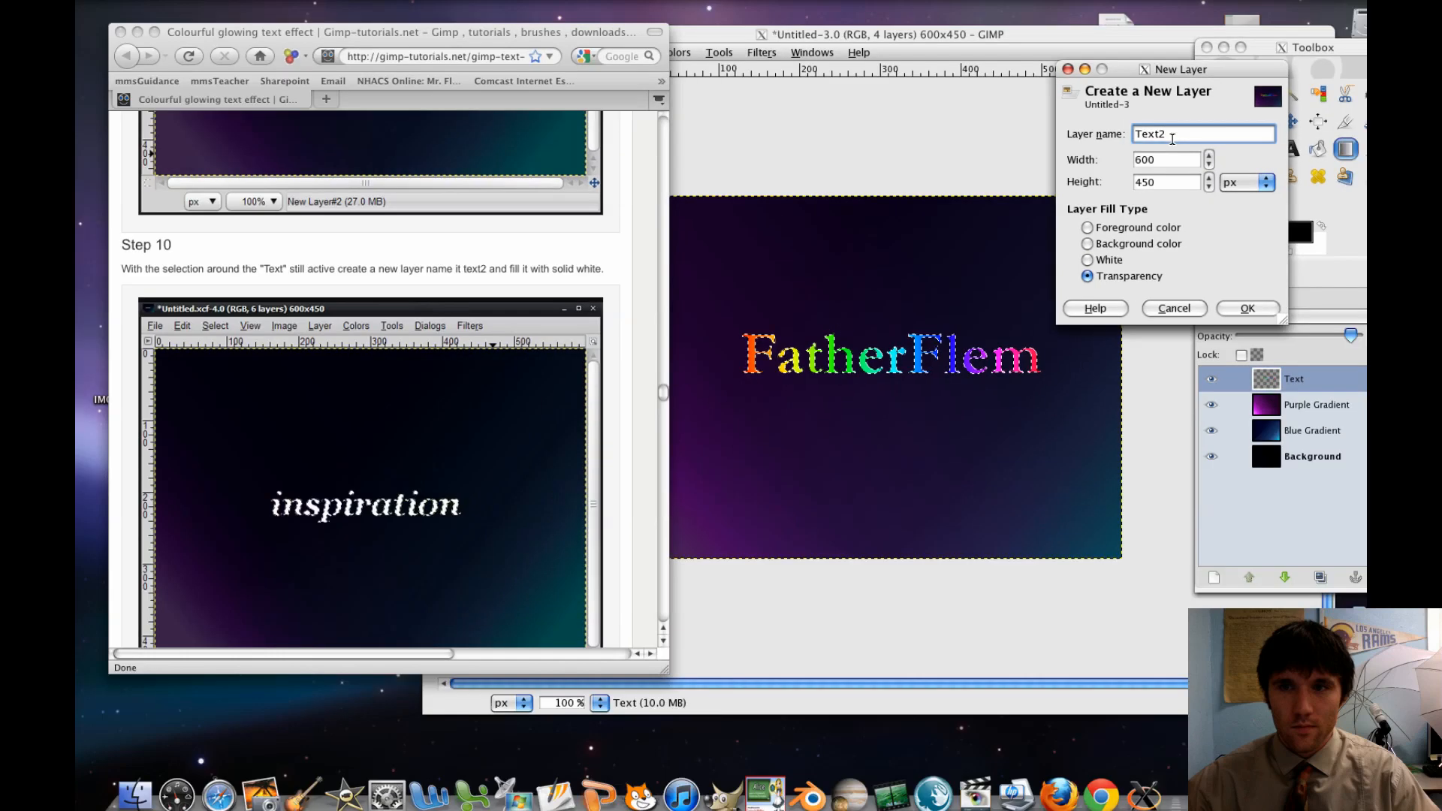
{"action": "left_click", "coordinate": [1247, 309]}
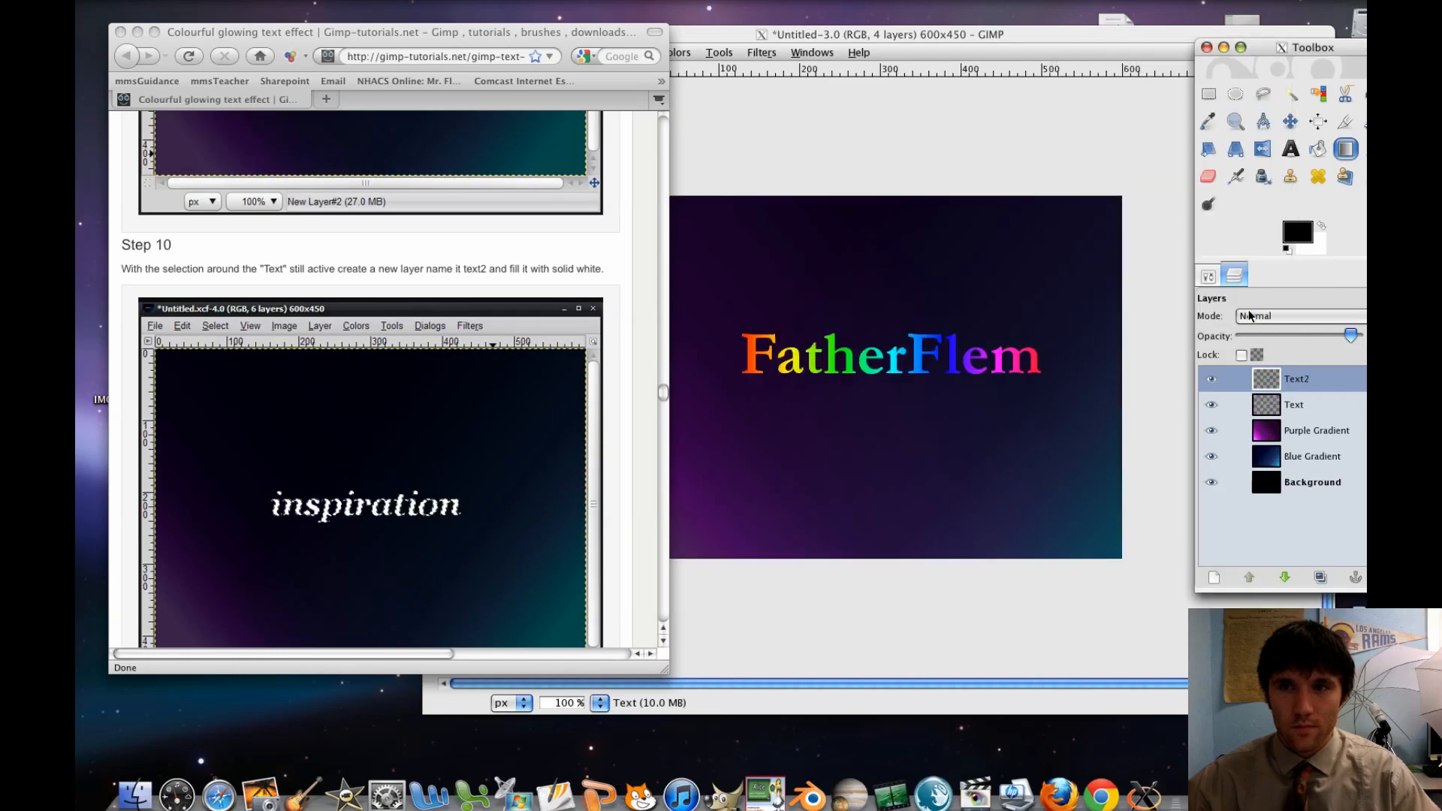
Set the foreground colour to white and bucket-fill the whole FatherFlem selection on the Text2 layer
{"action": "left_click", "coordinate": [1316, 150]}
{"action": "double_click", "coordinate": [1313, 154]}
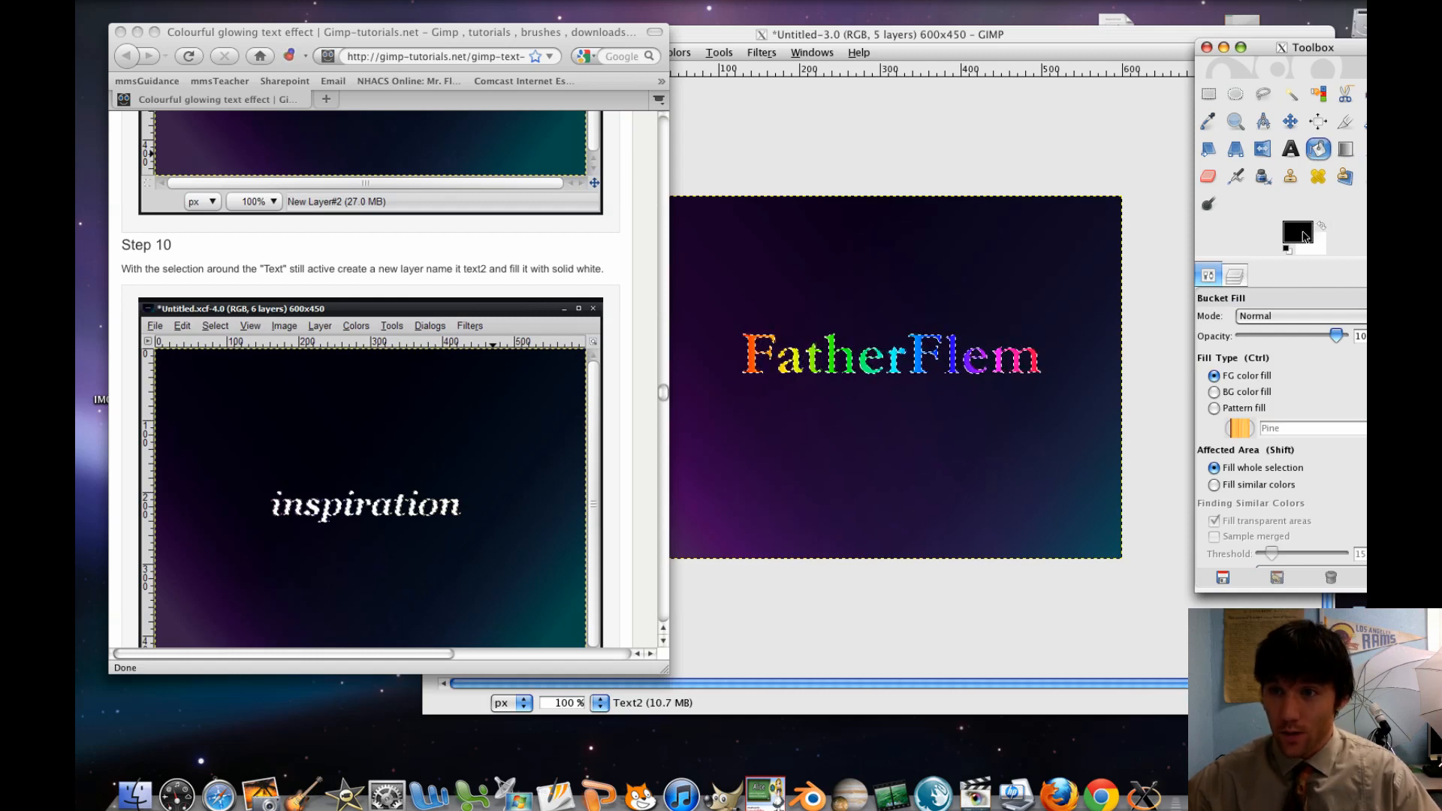
{"action": "left_click", "coordinate": [1303, 235]}
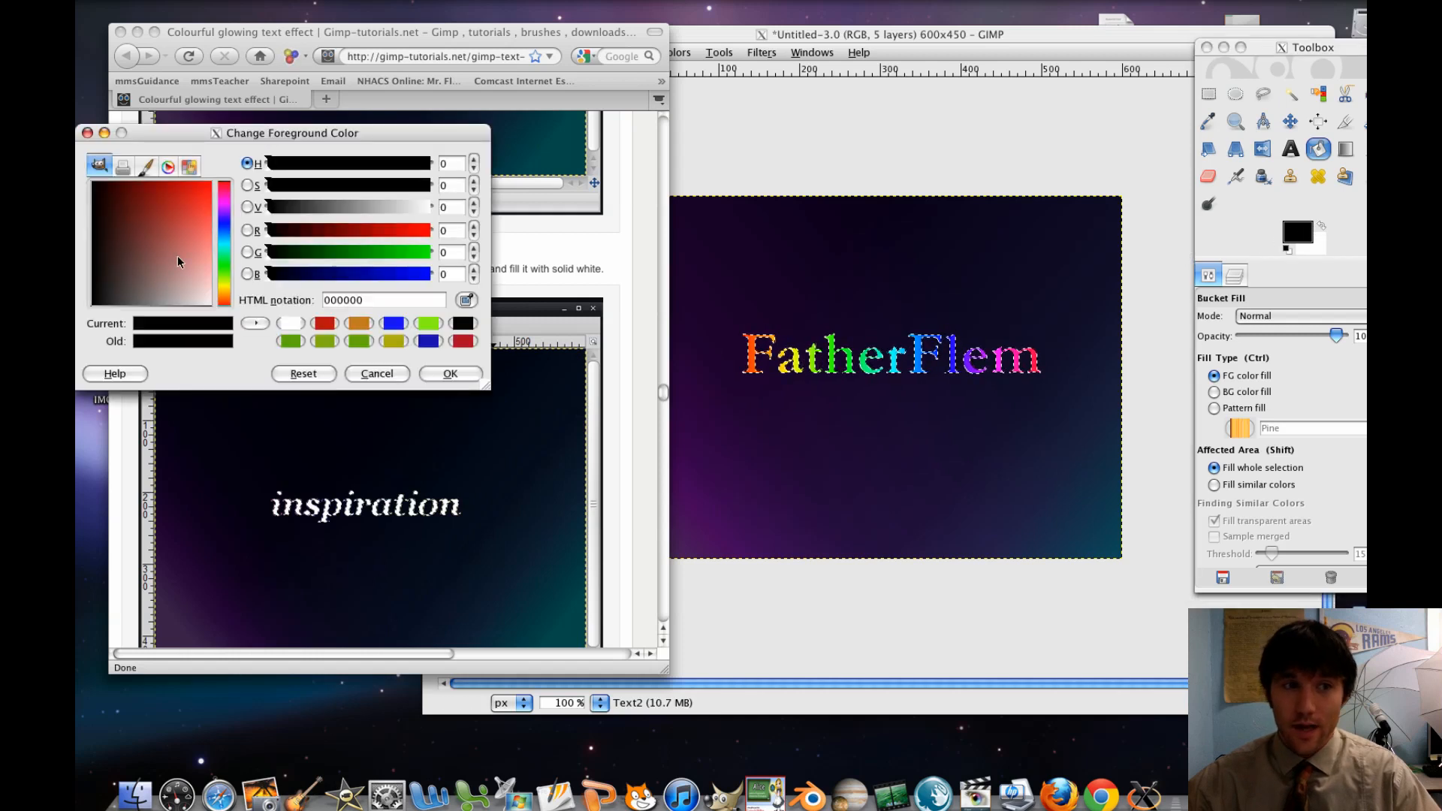
{"action": "left_click", "coordinate": [291, 323]}
{"action": "left_click", "coordinate": [449, 373]}
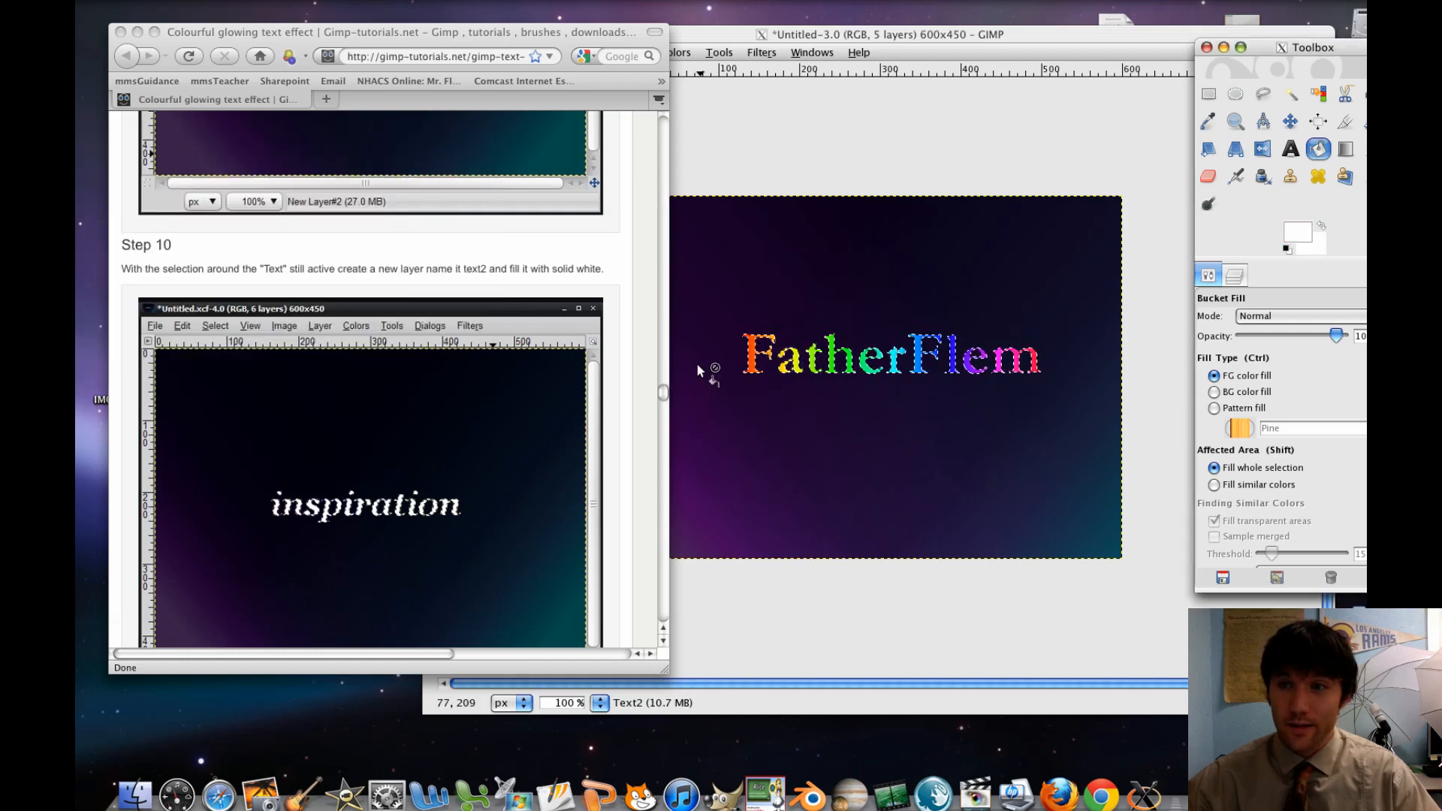
{"action": "left_click", "coordinate": [832, 370]}
{"action": "left_click", "coordinate": [832, 370]}
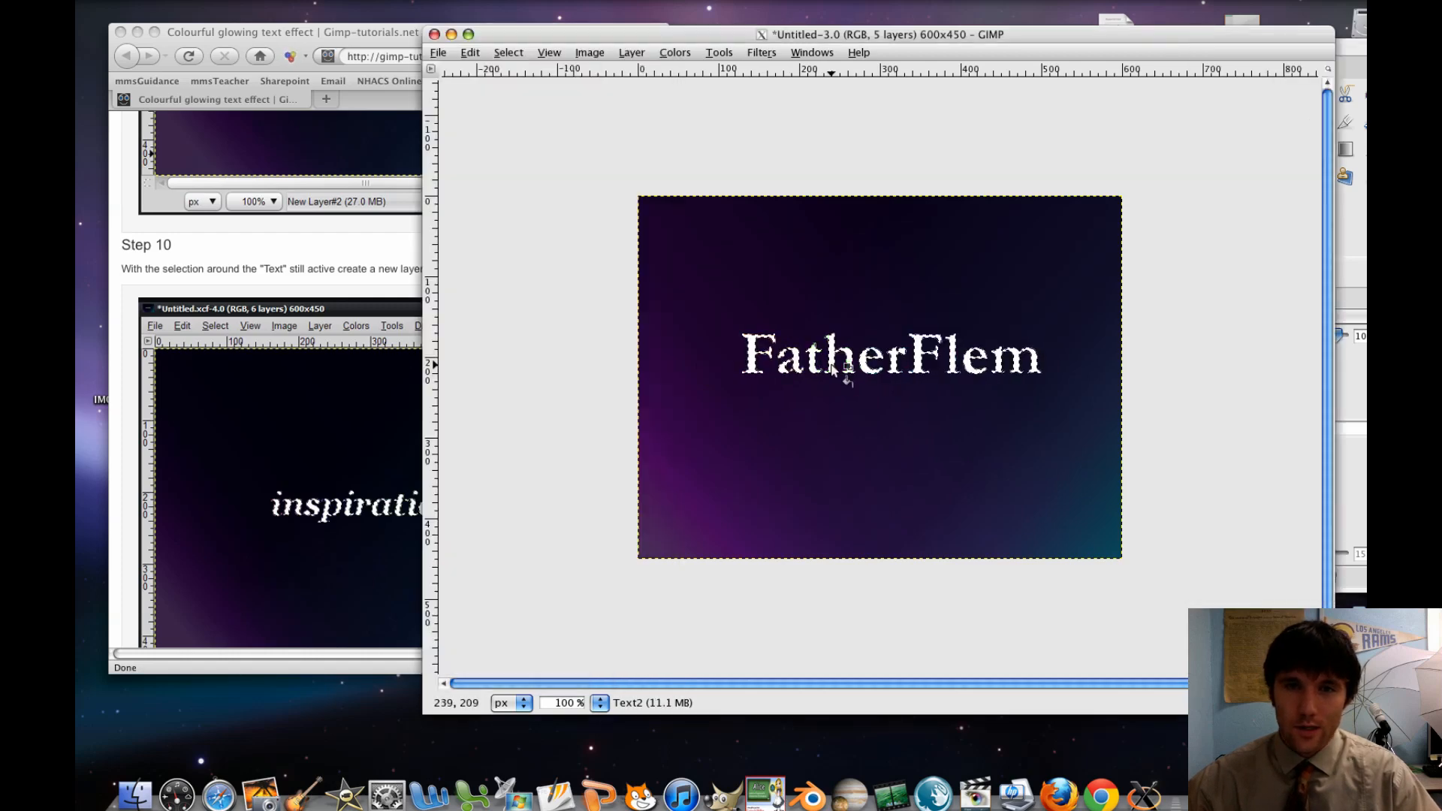
Read the tutorial's Step 11 in the browser on the black Text3 layer, and look back over Steps 9 and 10
{"action": "left_click", "coordinate": [380, 347]}
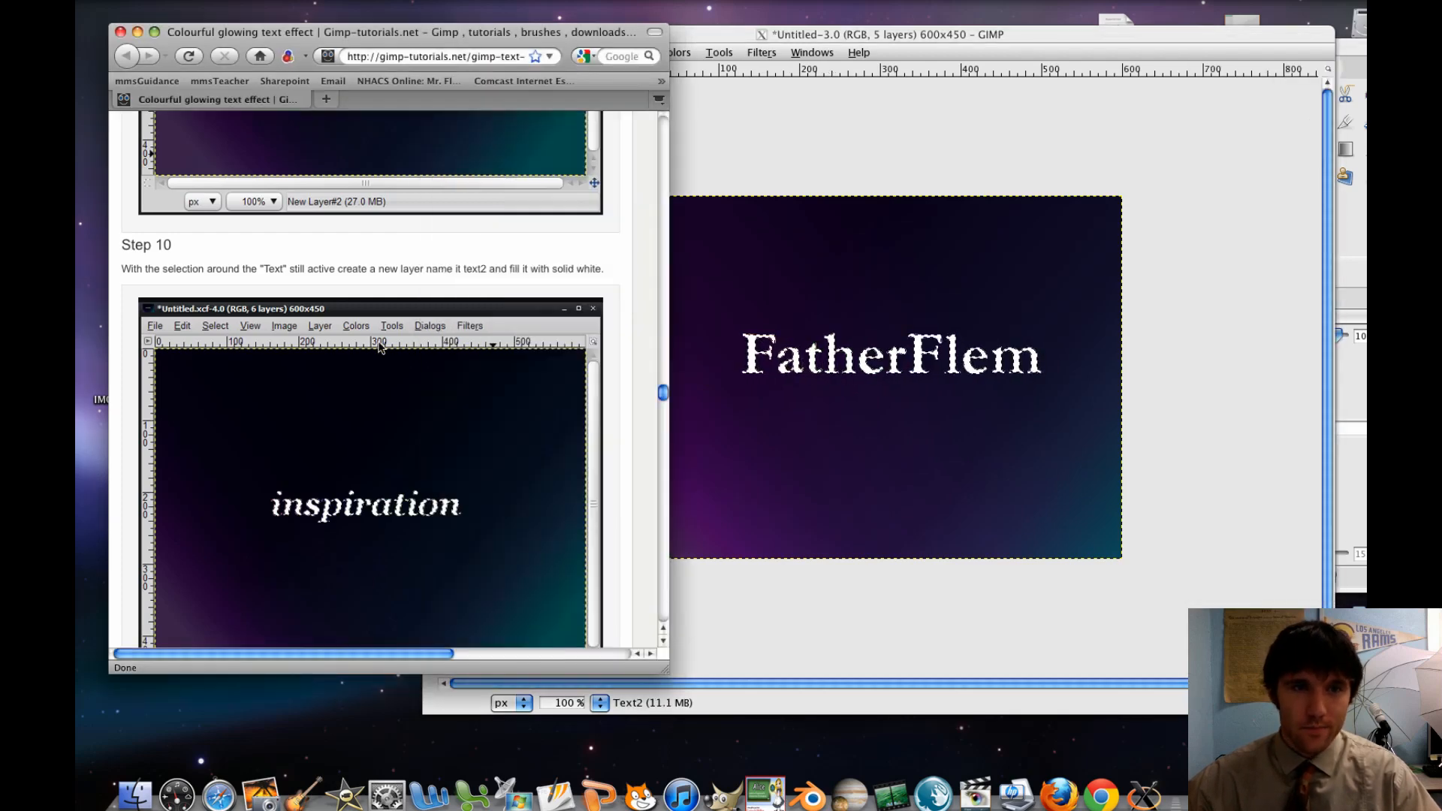
{"action": "scroll", "coordinate": [380, 347], "scroll_direction": "down", "scroll_amount": 5}
{"action": "scroll", "coordinate": [380, 347], "scroll_direction": "down", "scroll_amount": 5}
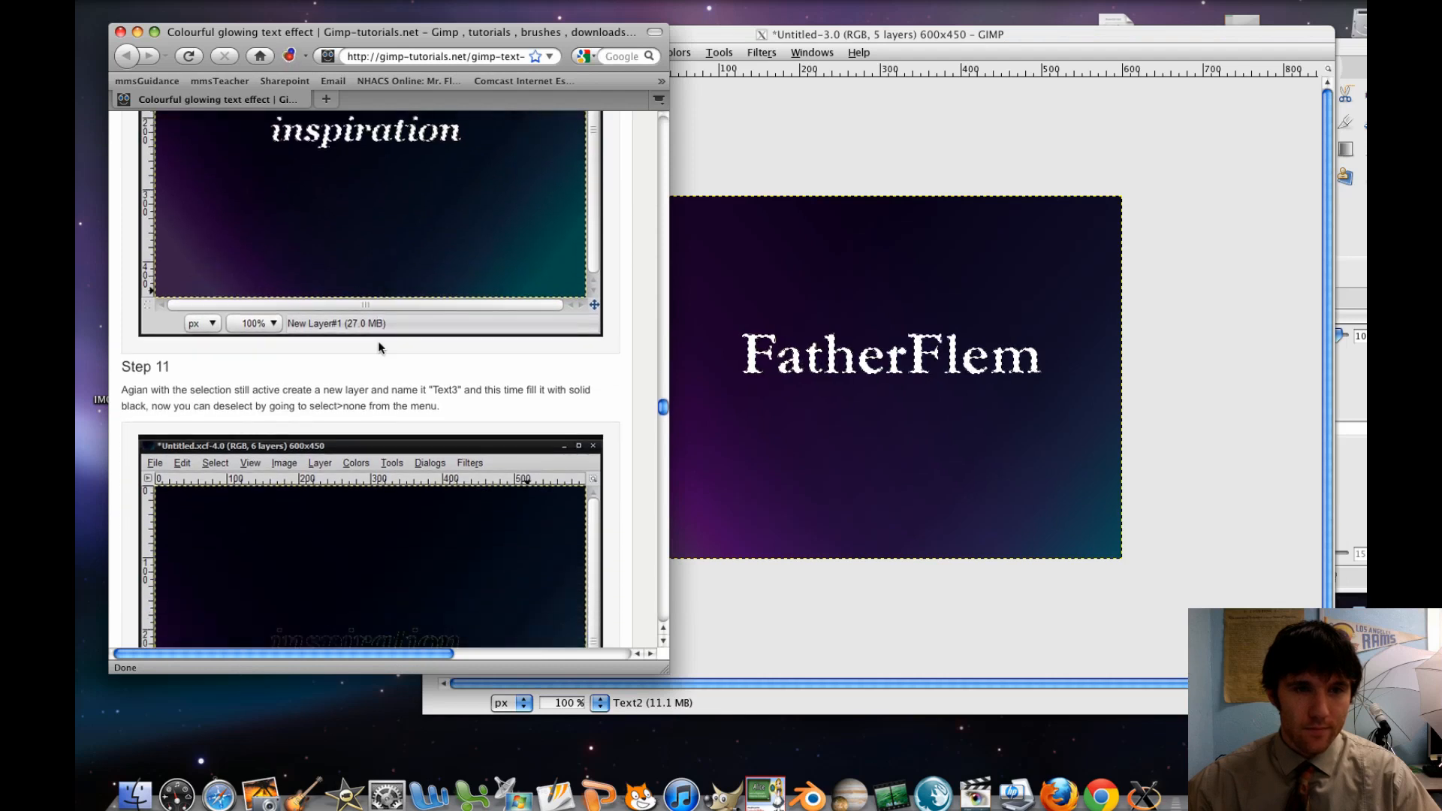
{"action": "scroll", "coordinate": [380, 347], "scroll_direction": "down", "scroll_amount": 1}
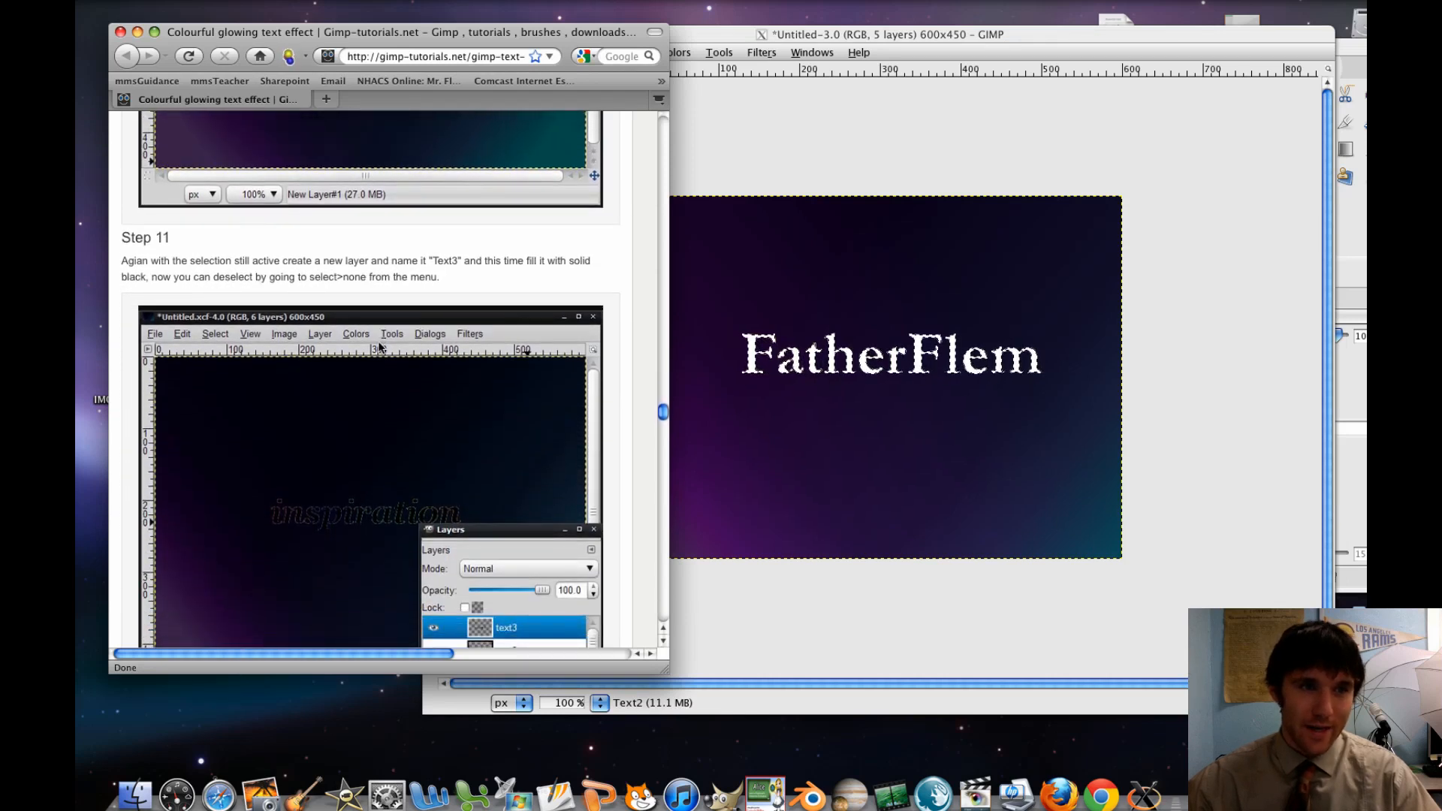
{"action": "scroll", "coordinate": [381, 347], "scroll_direction": "down", "scroll_amount": 1}
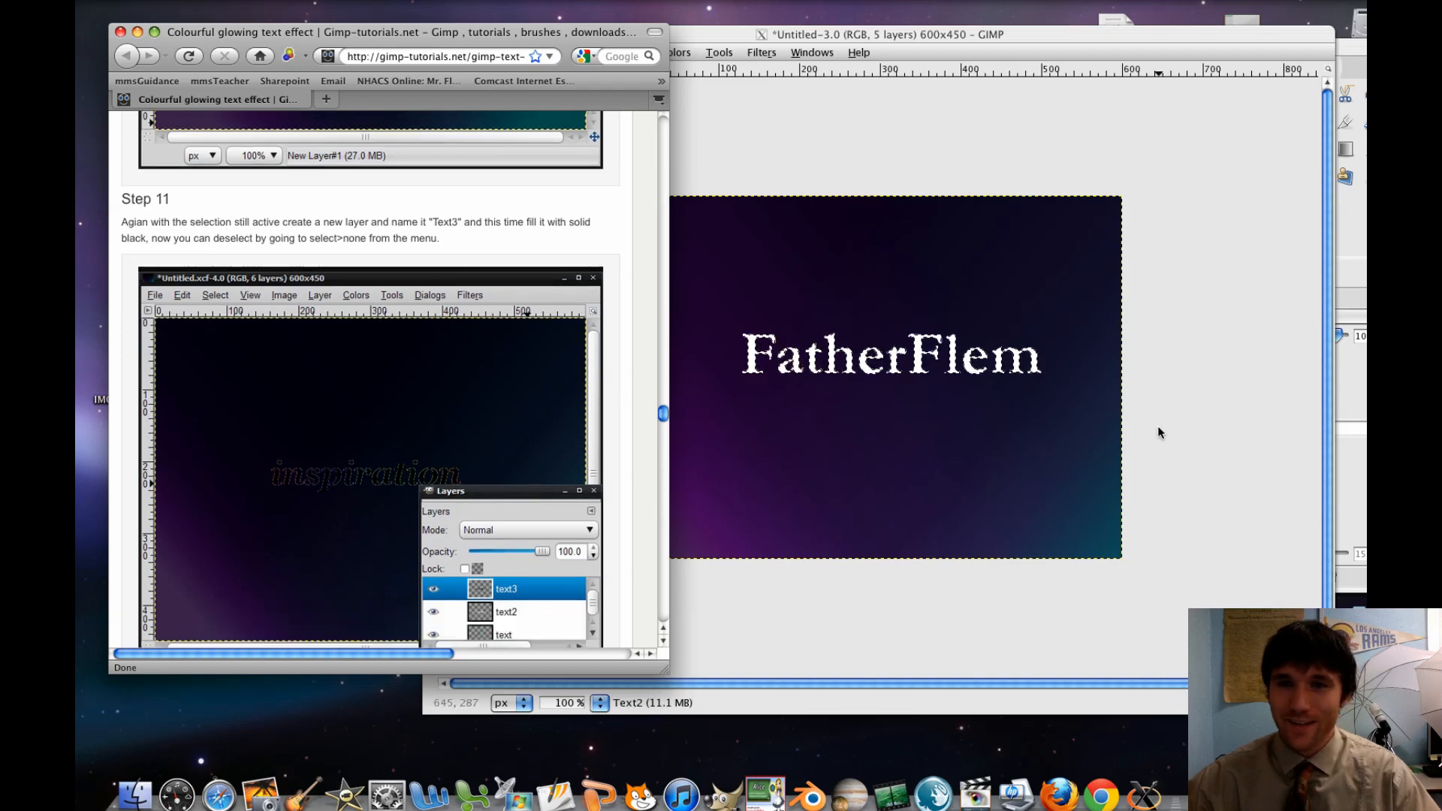
{"action": "scroll", "coordinate": [489, 320], "scroll_direction": "up", "scroll_amount": 20}
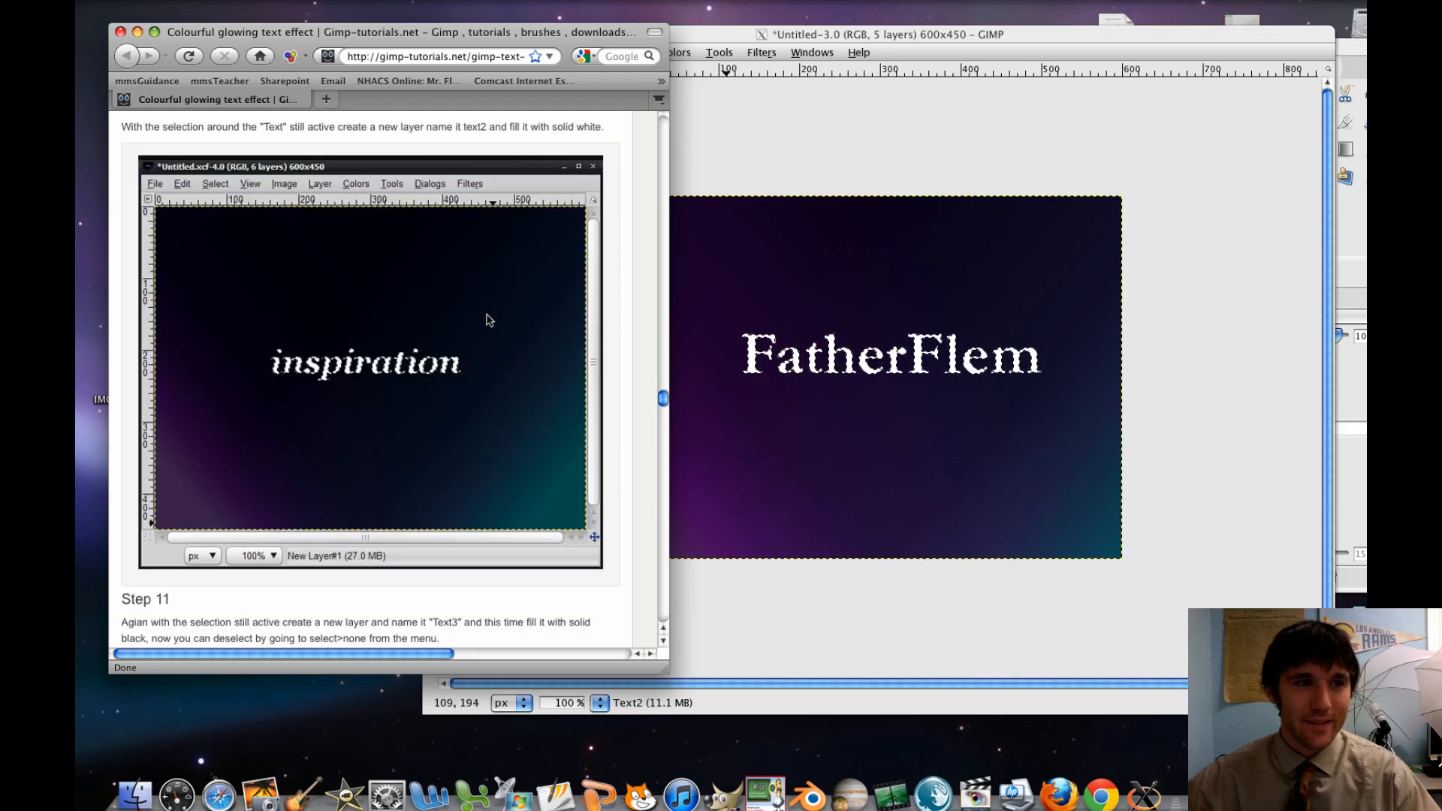
{"action": "scroll", "coordinate": [489, 320], "scroll_direction": "up", "scroll_amount": 15}
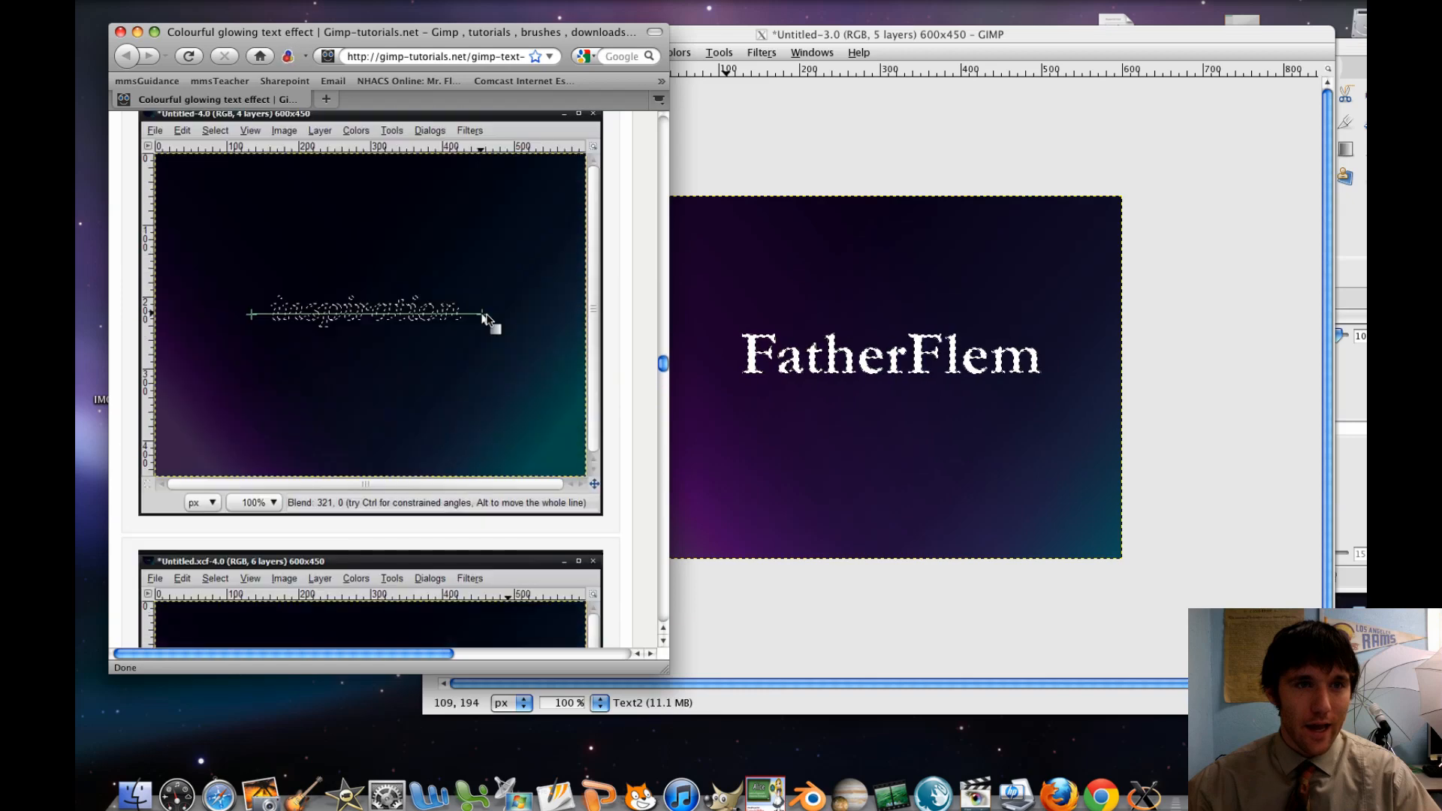
{"action": "scroll", "coordinate": [488, 319], "scroll_direction": "down", "scroll_amount": 15}
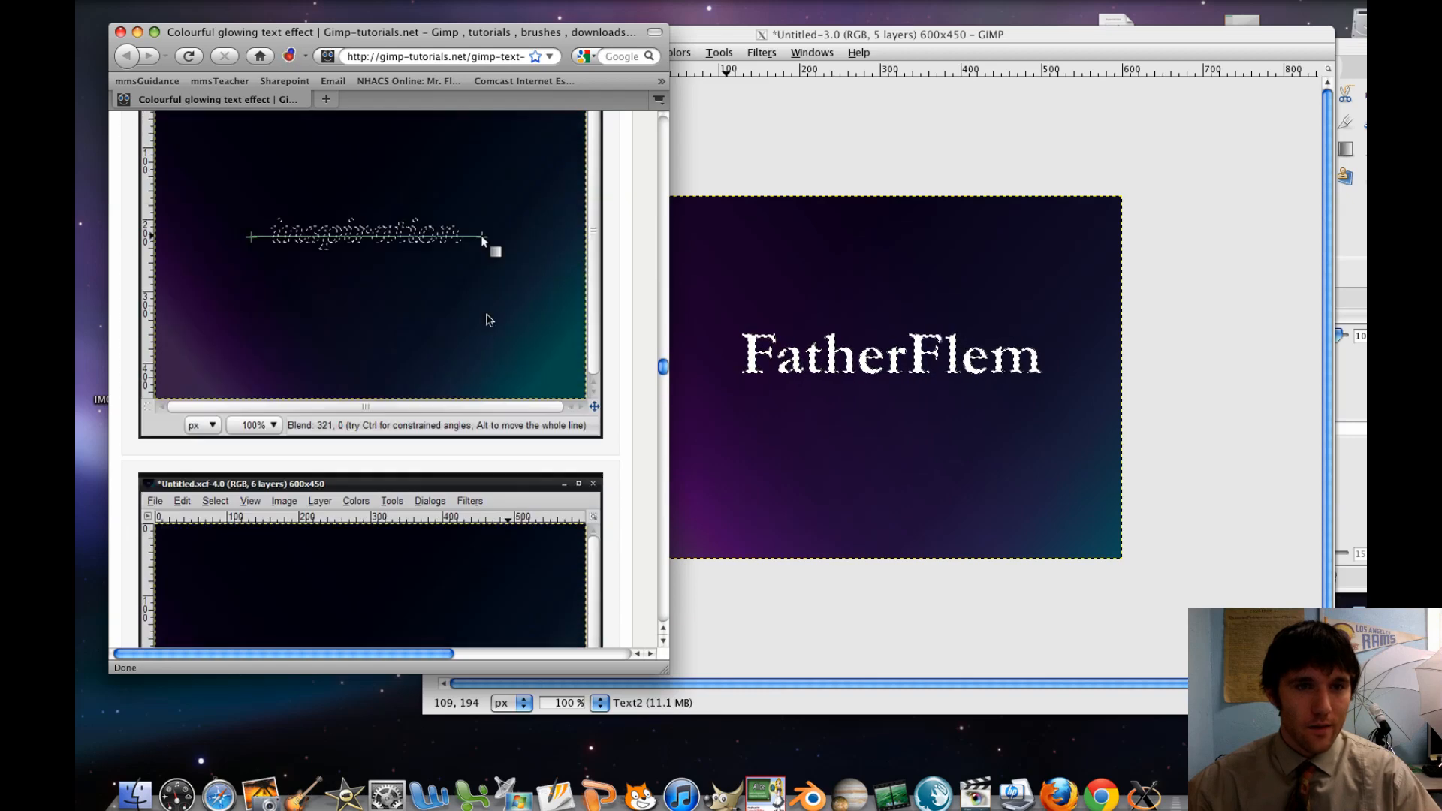
Add a transparent 600x450 layer named "text3" above the Text2 layer, following the tutorial's Step 11
{"action": "scroll", "coordinate": [489, 320], "scroll_direction": "down", "scroll_amount": 20}
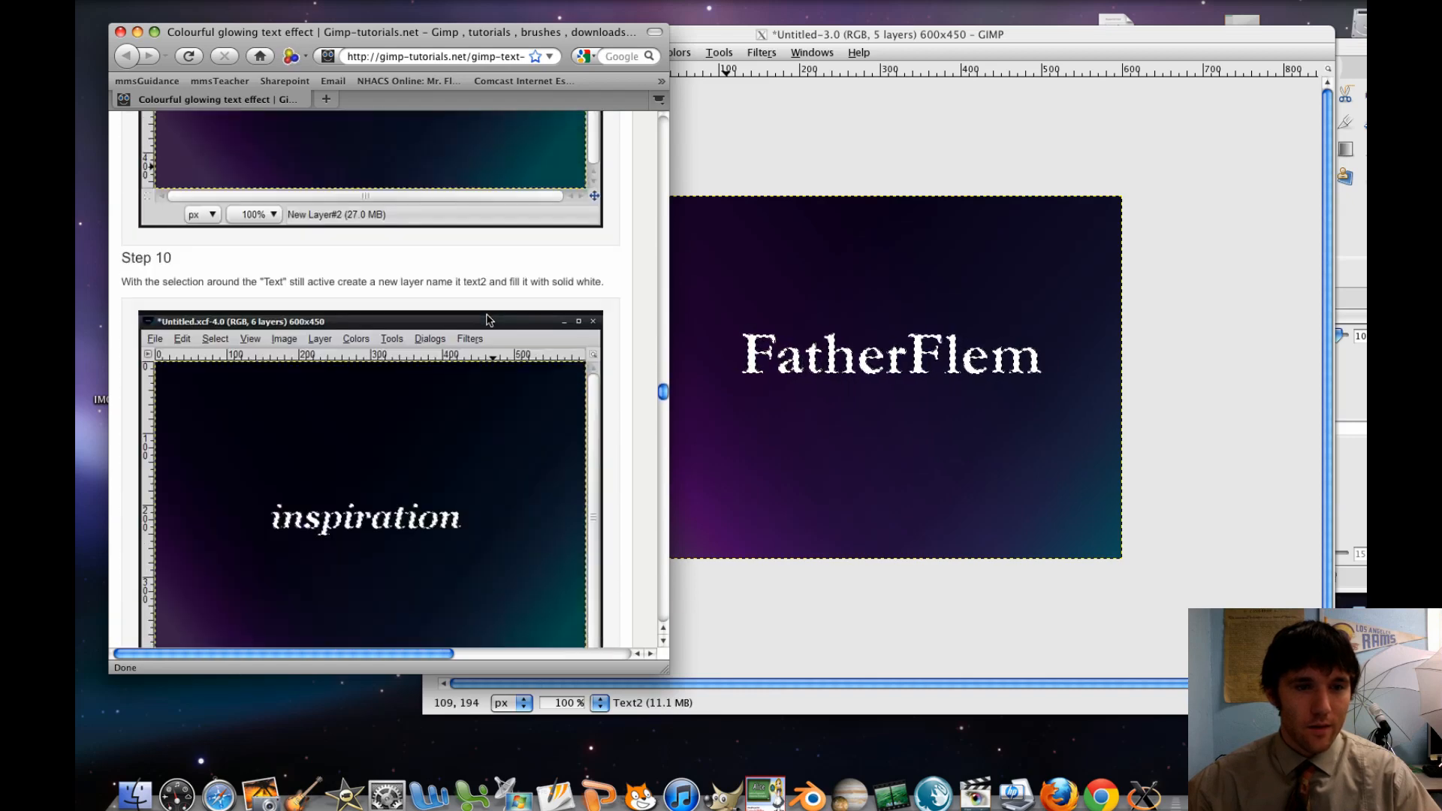
{"action": "scroll", "coordinate": [489, 320], "scroll_direction": "down", "scroll_amount": 5}
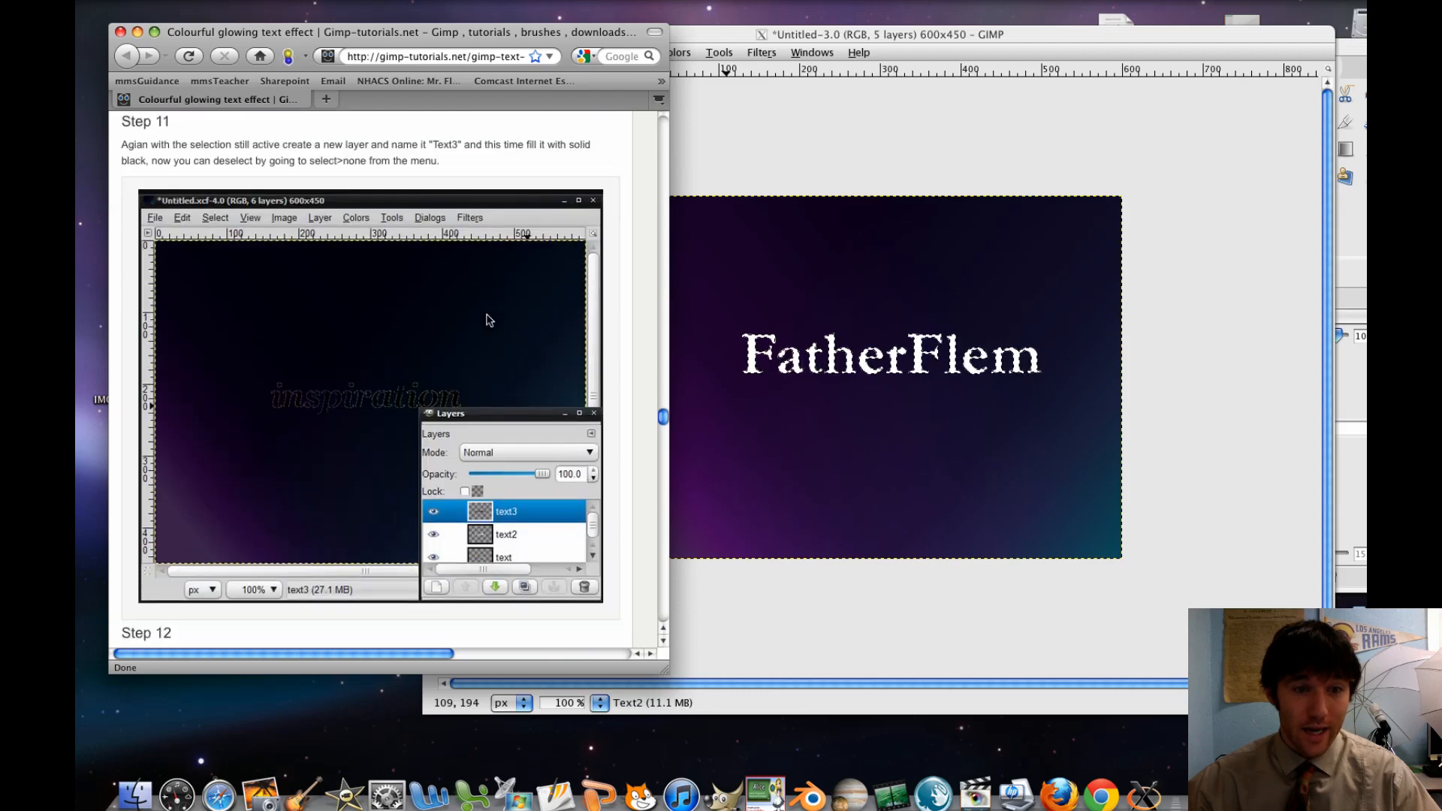
{"action": "left_click", "coordinate": [1347, 386]}
{"action": "left_click", "coordinate": [1239, 279]}
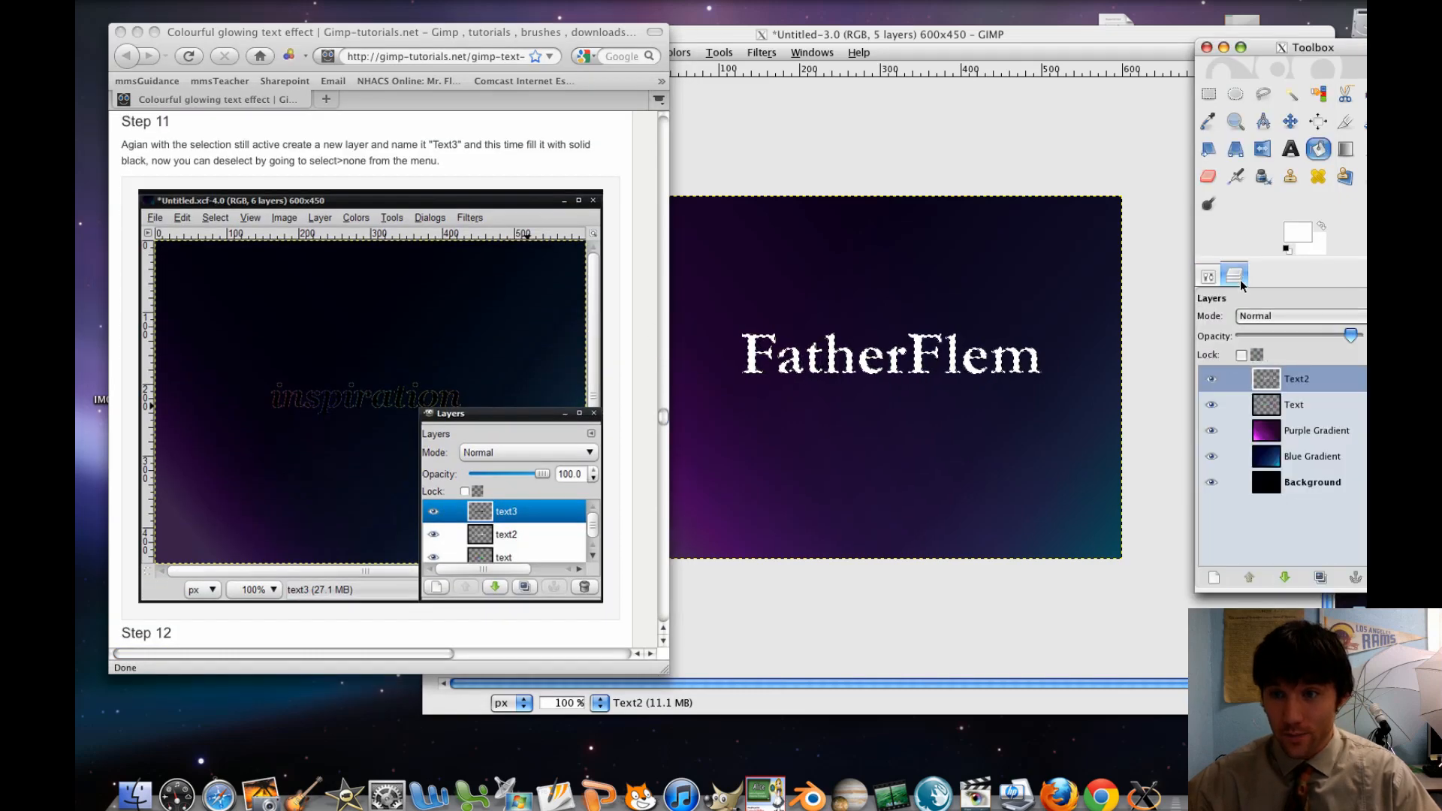
{"action": "left_click", "coordinate": [1227, 576]}
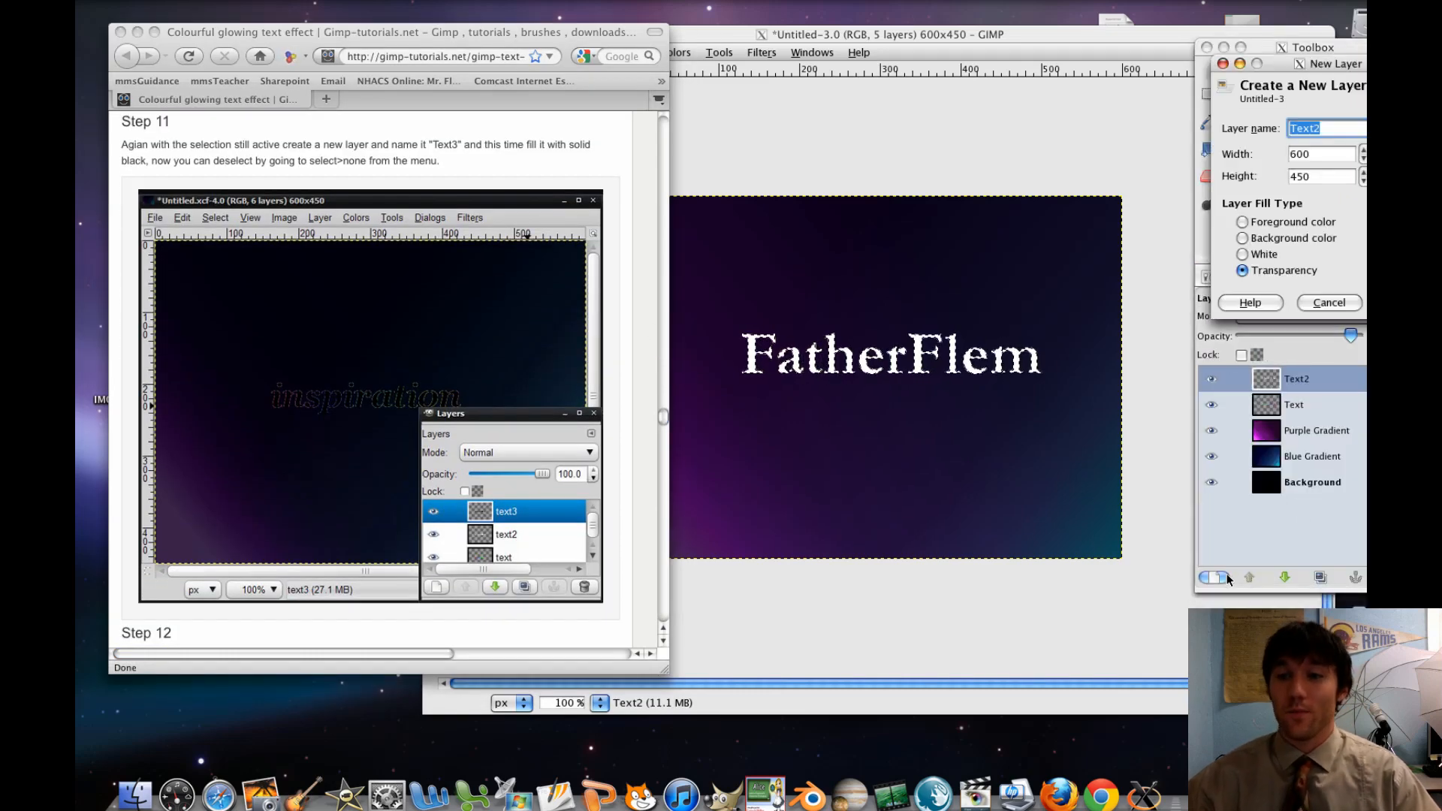
{"action": "type", "text": "text3"}
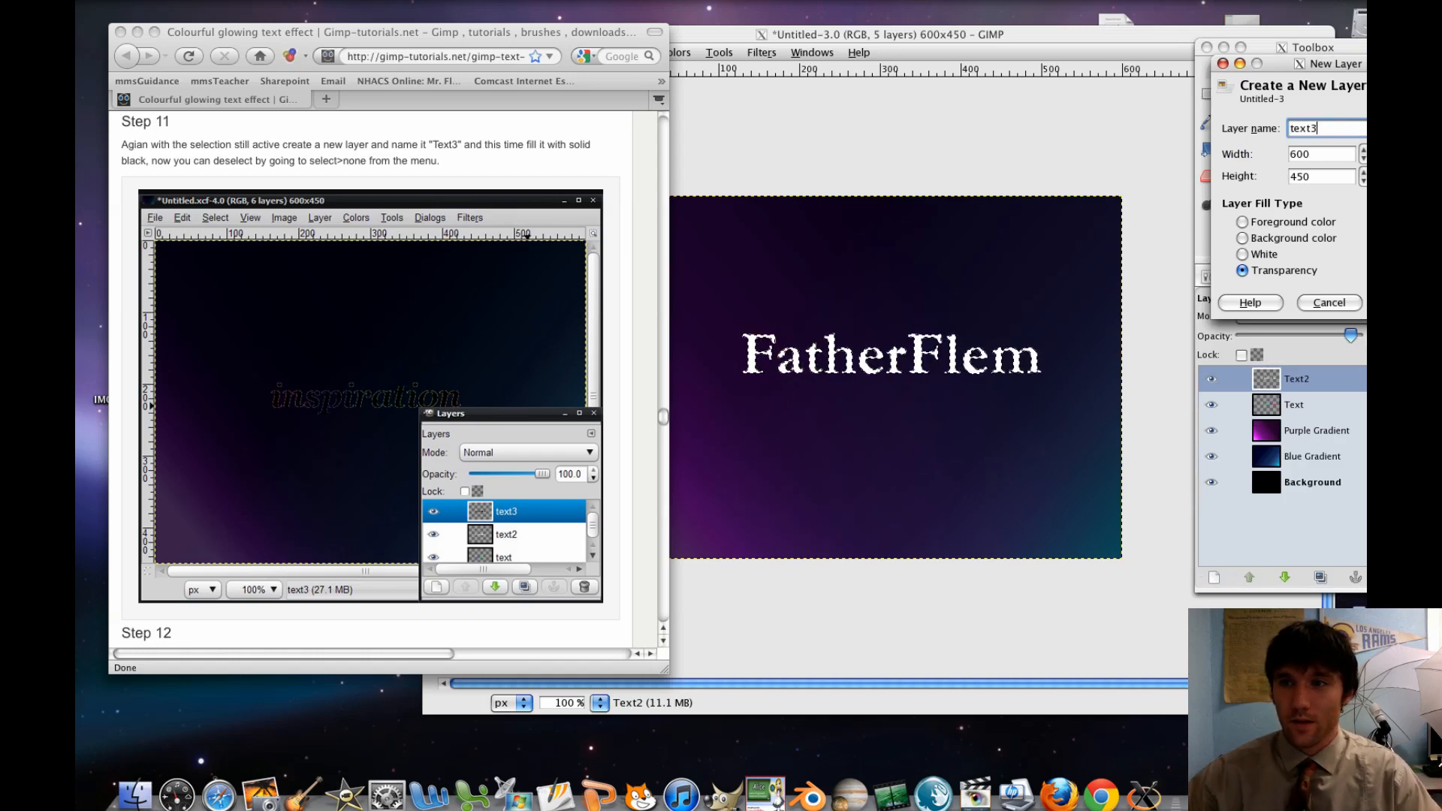
{"action": "key", "text": "Return"}
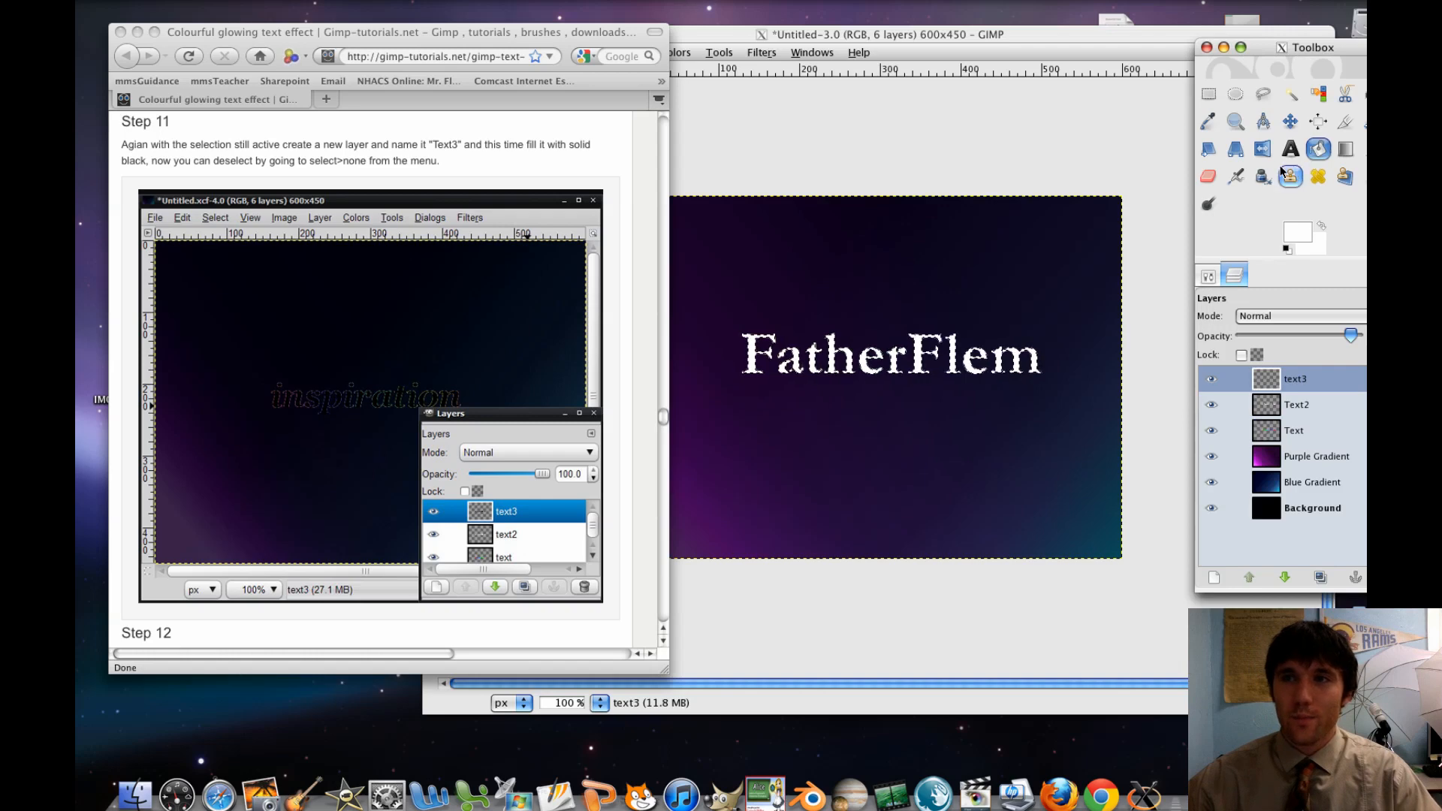
Set the foreground colour to black and bucket-fill the whole FatherFlem selection on the text3 layer
{"action": "double_click", "coordinate": [1319, 151]}
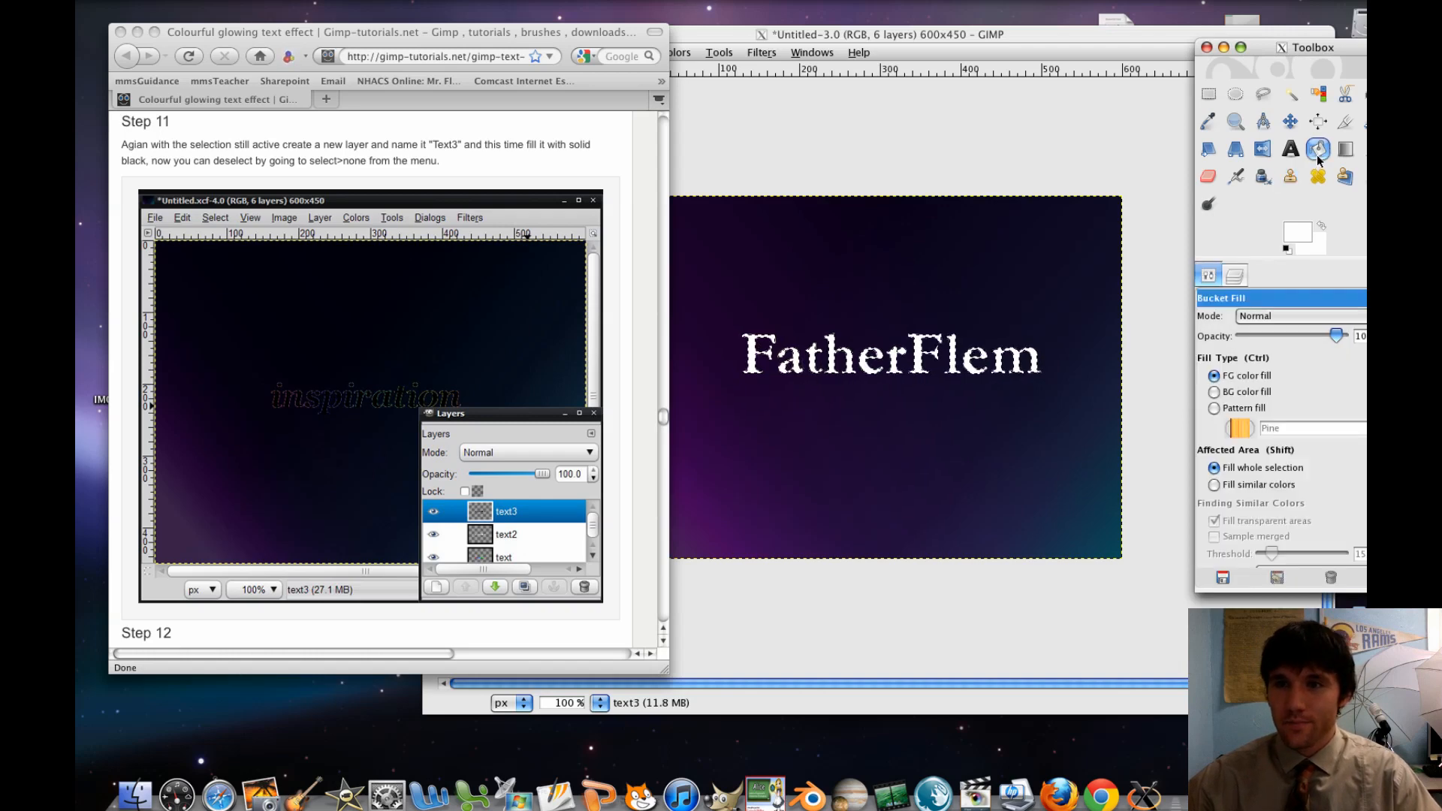
{"action": "left_click", "coordinate": [1286, 250]}
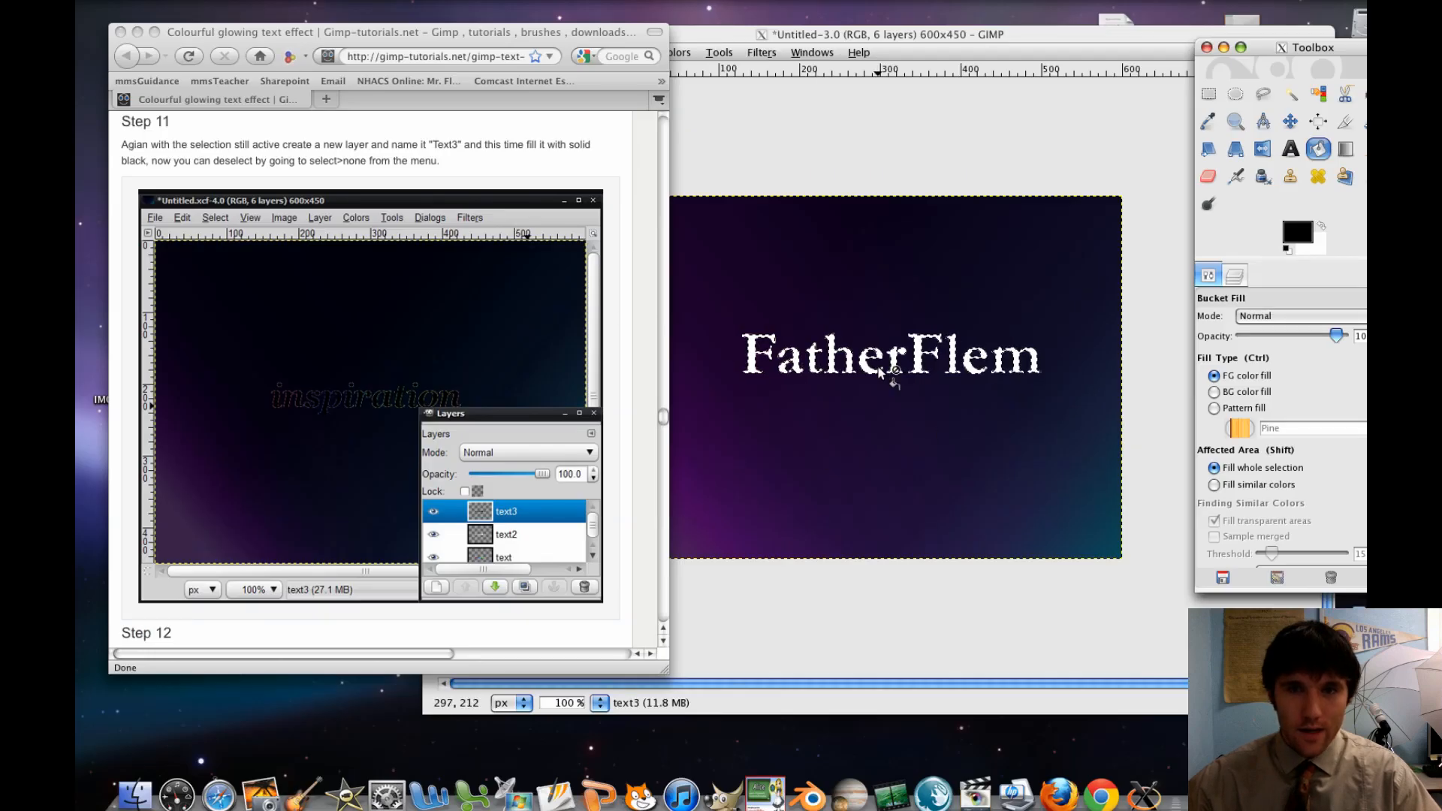
{"action": "left_click", "coordinate": [871, 371]}
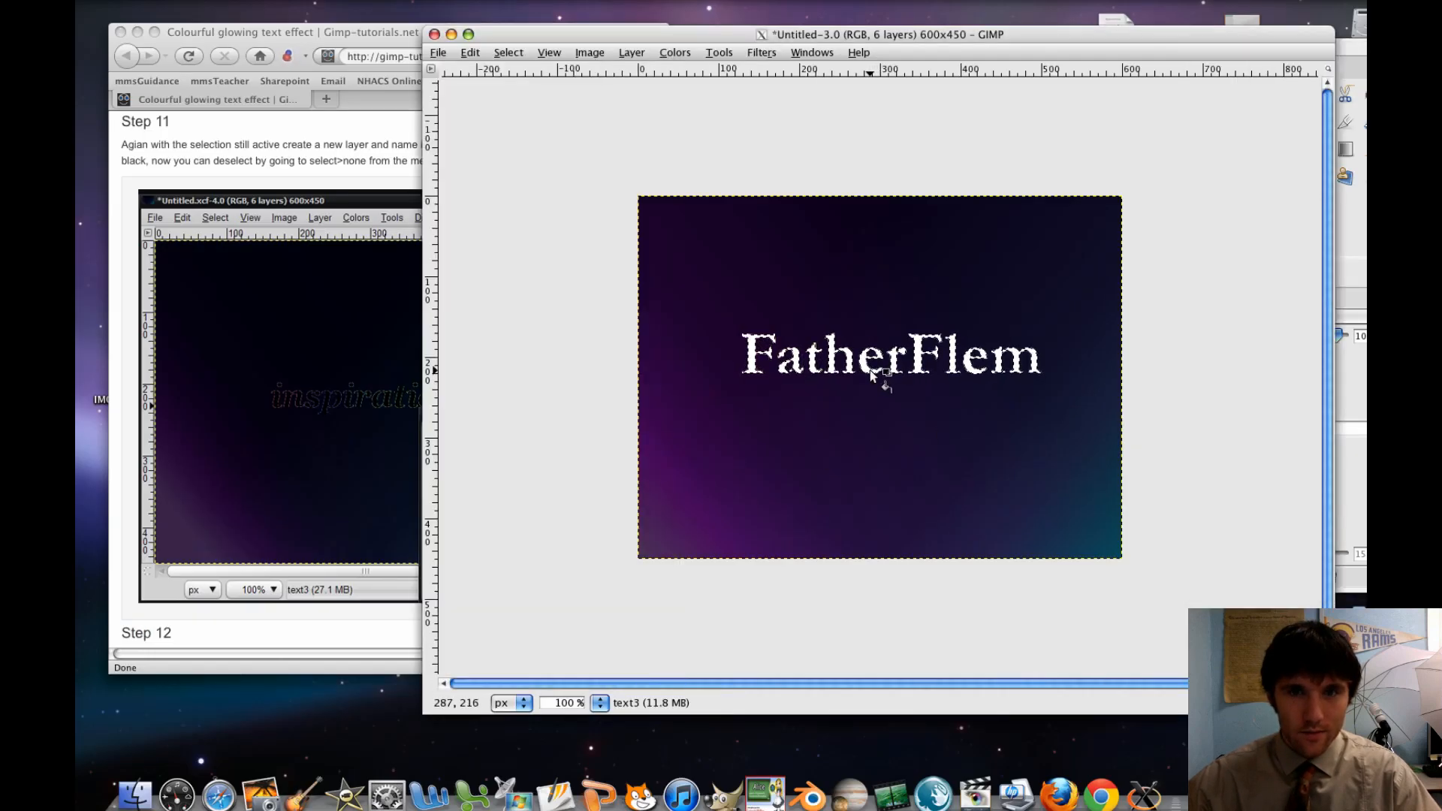
{"action": "left_click", "coordinate": [870, 370]}
Read the tutorial's Step 12 in the browser and hide the text3 and Text2 layers in GIMP
{"action": "left_click", "coordinate": [355, 415]}
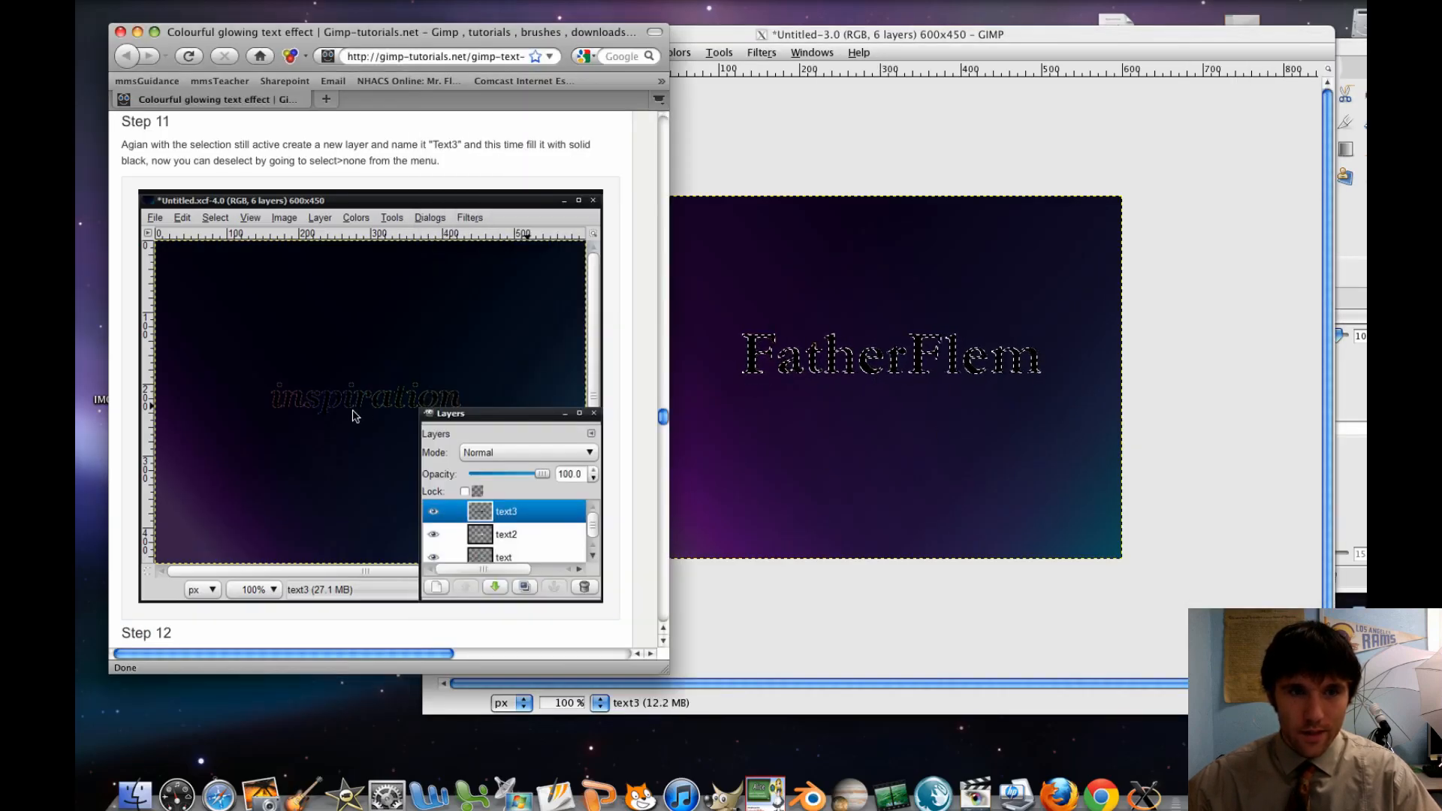
{"action": "scroll", "coordinate": [355, 416], "scroll_direction": "down", "scroll_amount": 3}
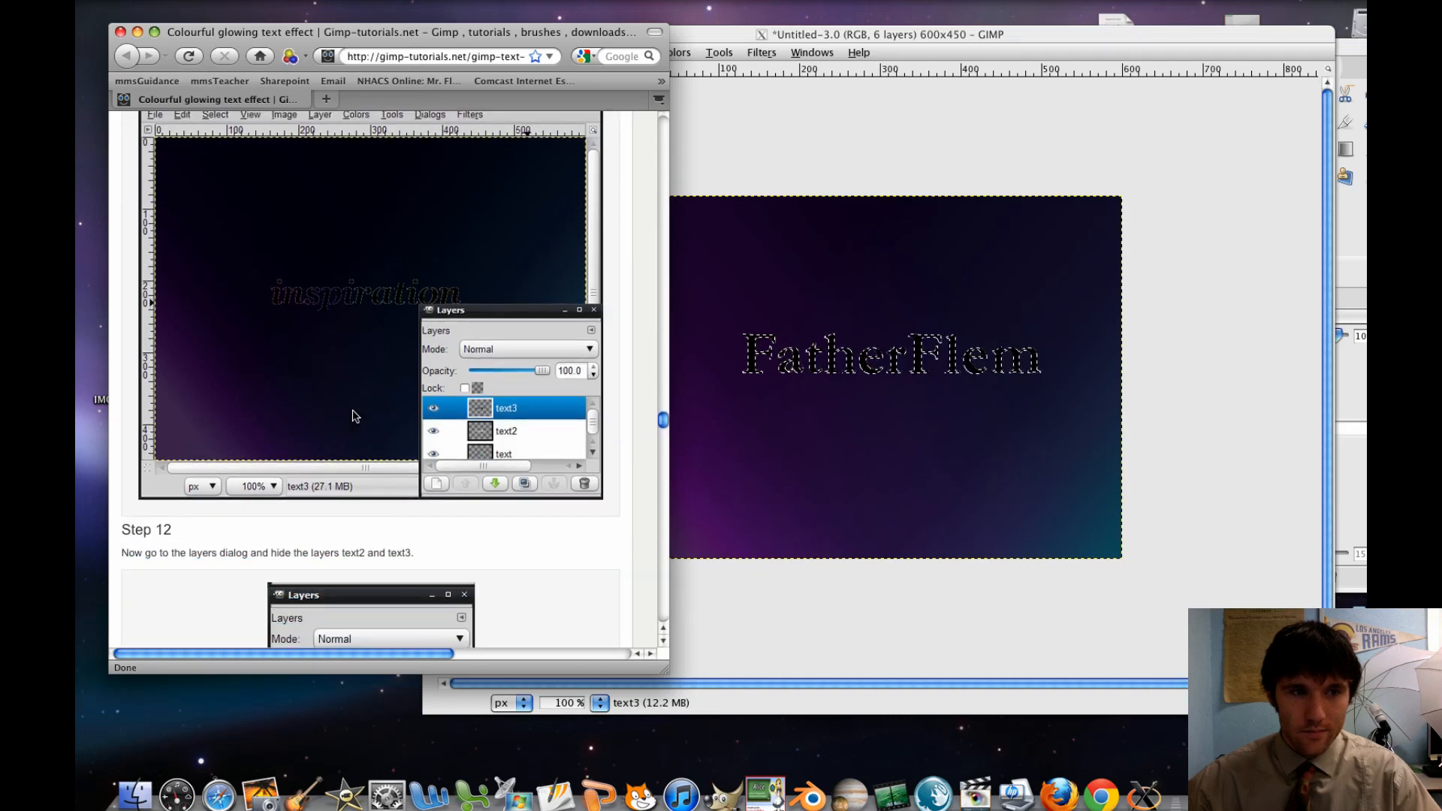
{"action": "scroll", "coordinate": [355, 415], "scroll_direction": "down", "scroll_amount": 3}
{"action": "scroll", "coordinate": [355, 416], "scroll_direction": "down", "scroll_amount": 5}
{"action": "scroll", "coordinate": [355, 415], "scroll_direction": "down", "scroll_amount": 2}
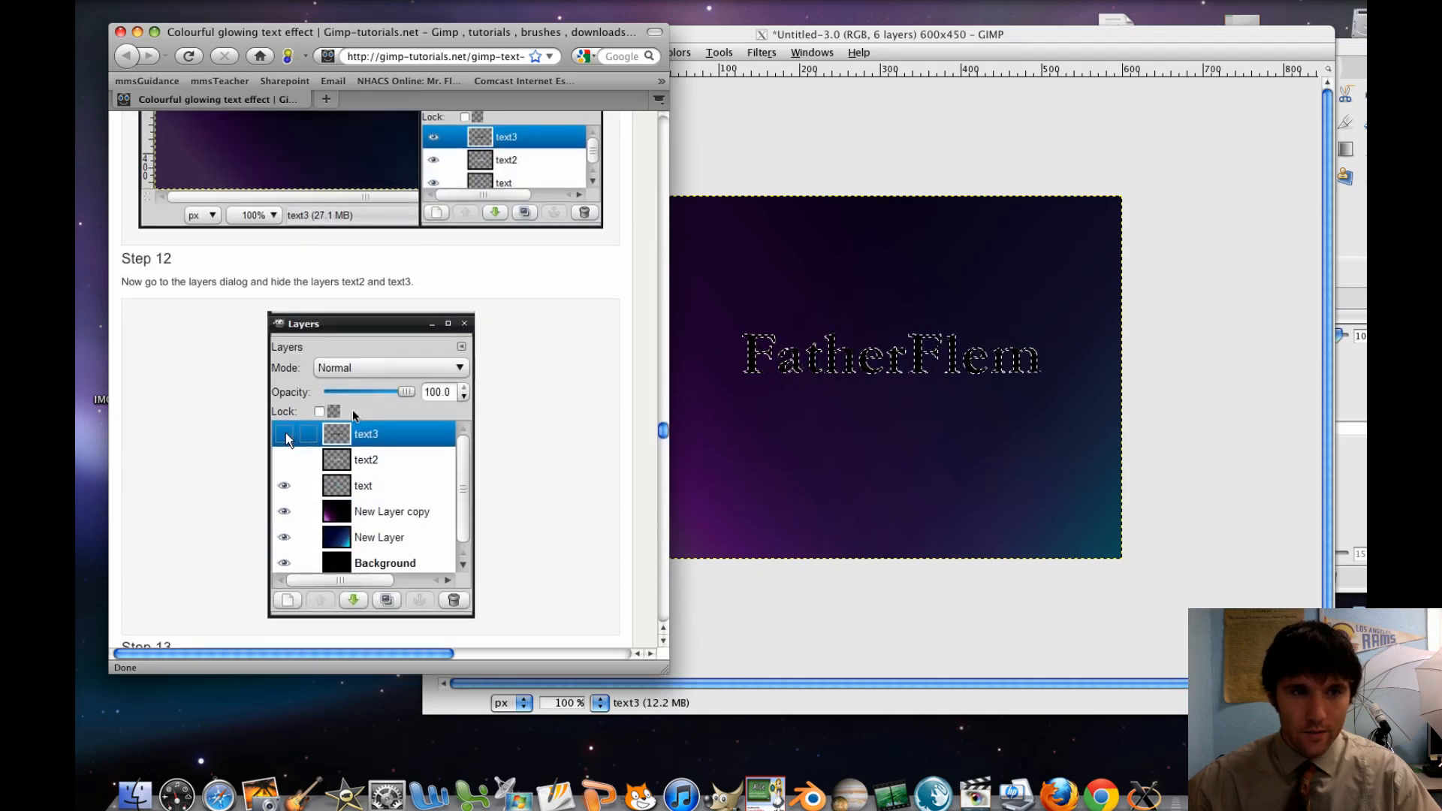
{"action": "left_click", "coordinate": [1357, 398]}
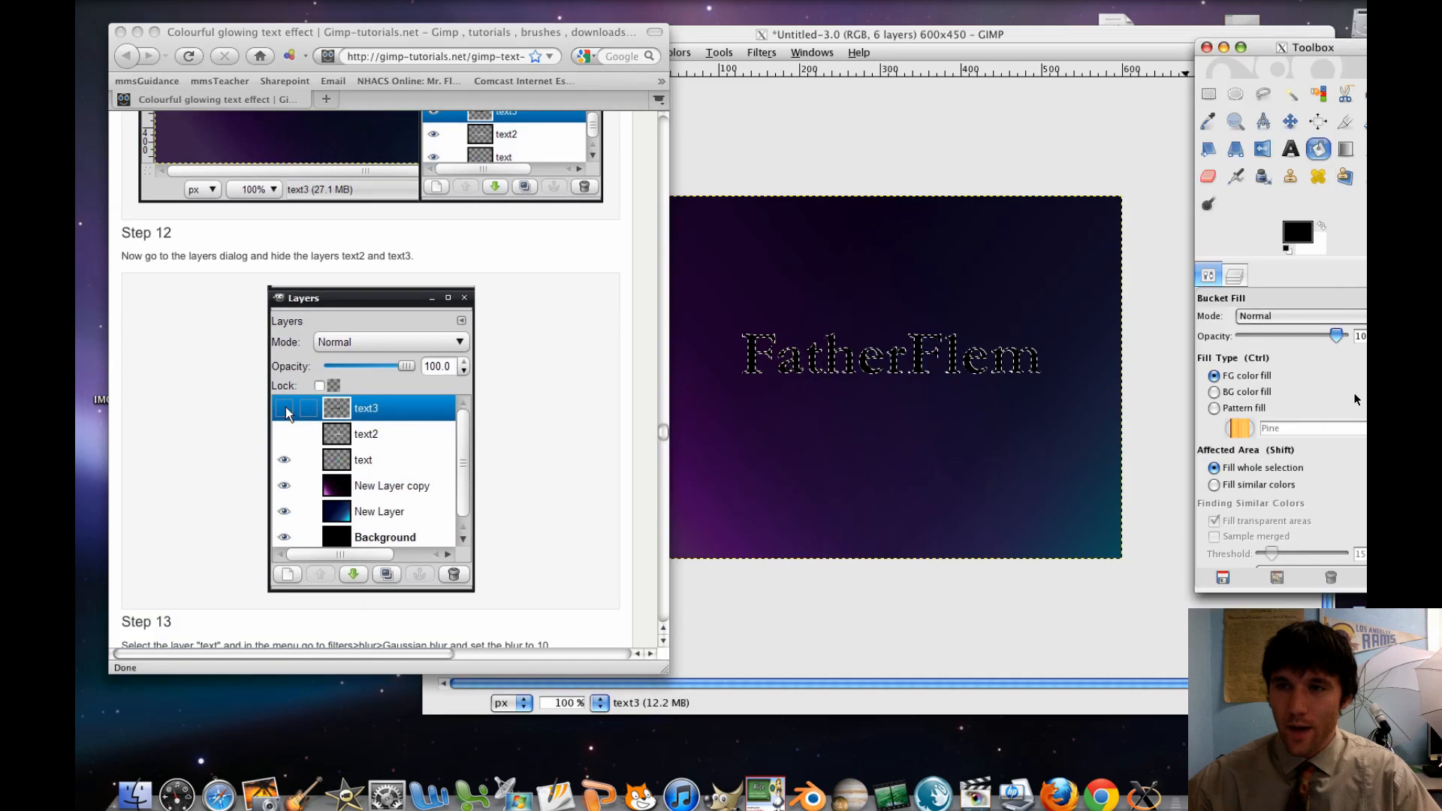
{"action": "left_click", "coordinate": [1233, 276]}
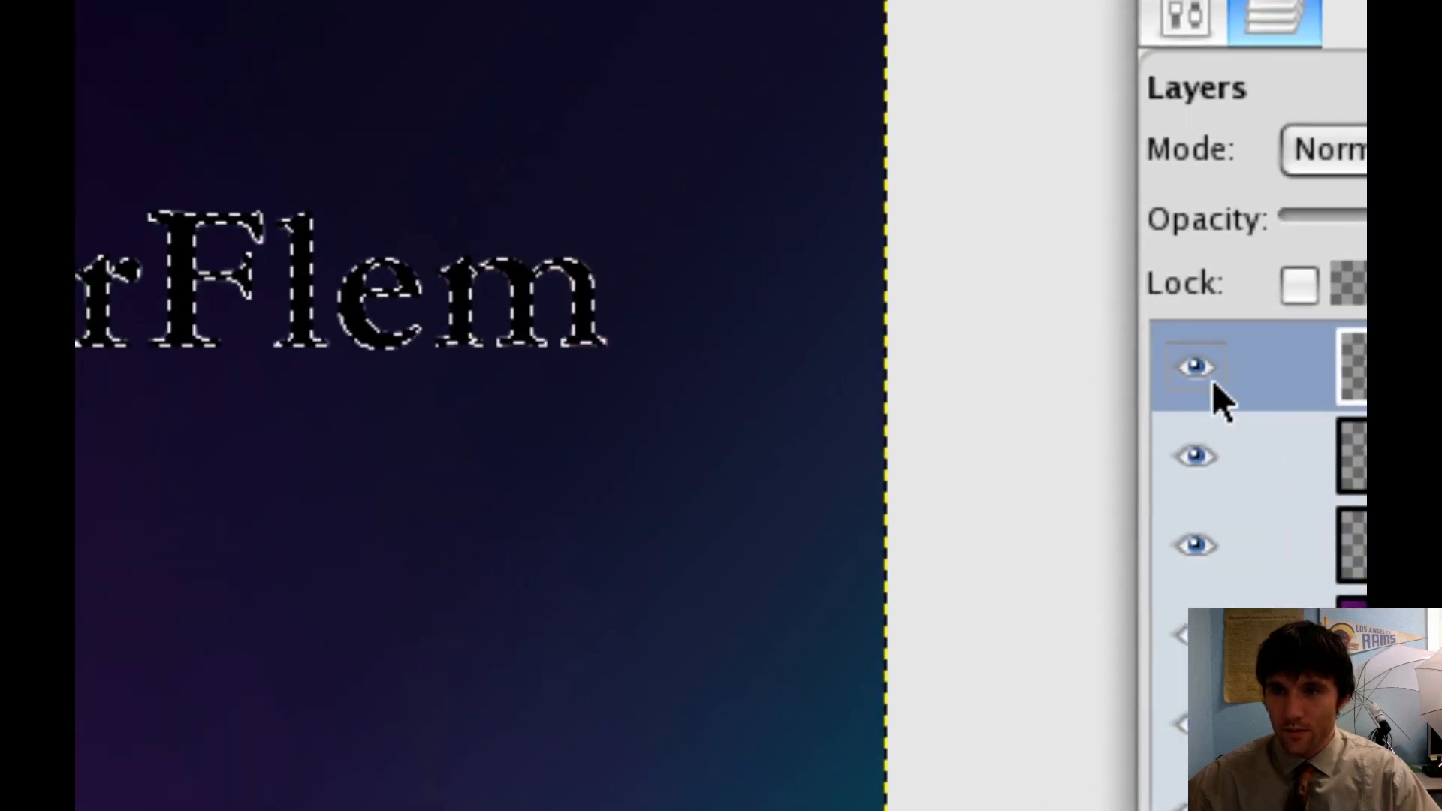
{"action": "left_click", "coordinate": [1212, 380]}
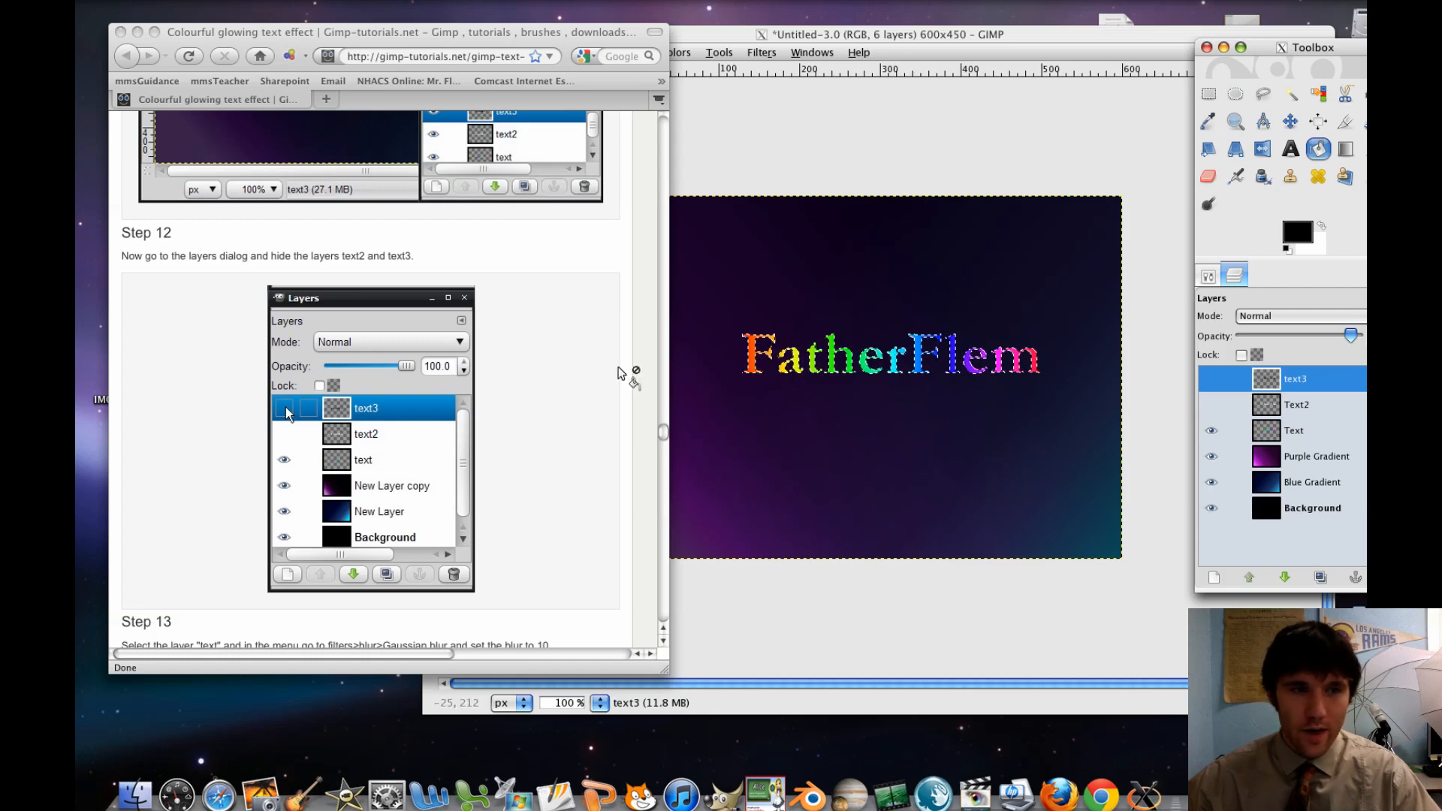
Check the tutorial's Steps 11 to 13 in the browser and clear the selection around the FatherFlem text in GIMP
{"action": "scroll", "coordinate": [608, 377], "scroll_direction": "down", "scroll_amount": 5}
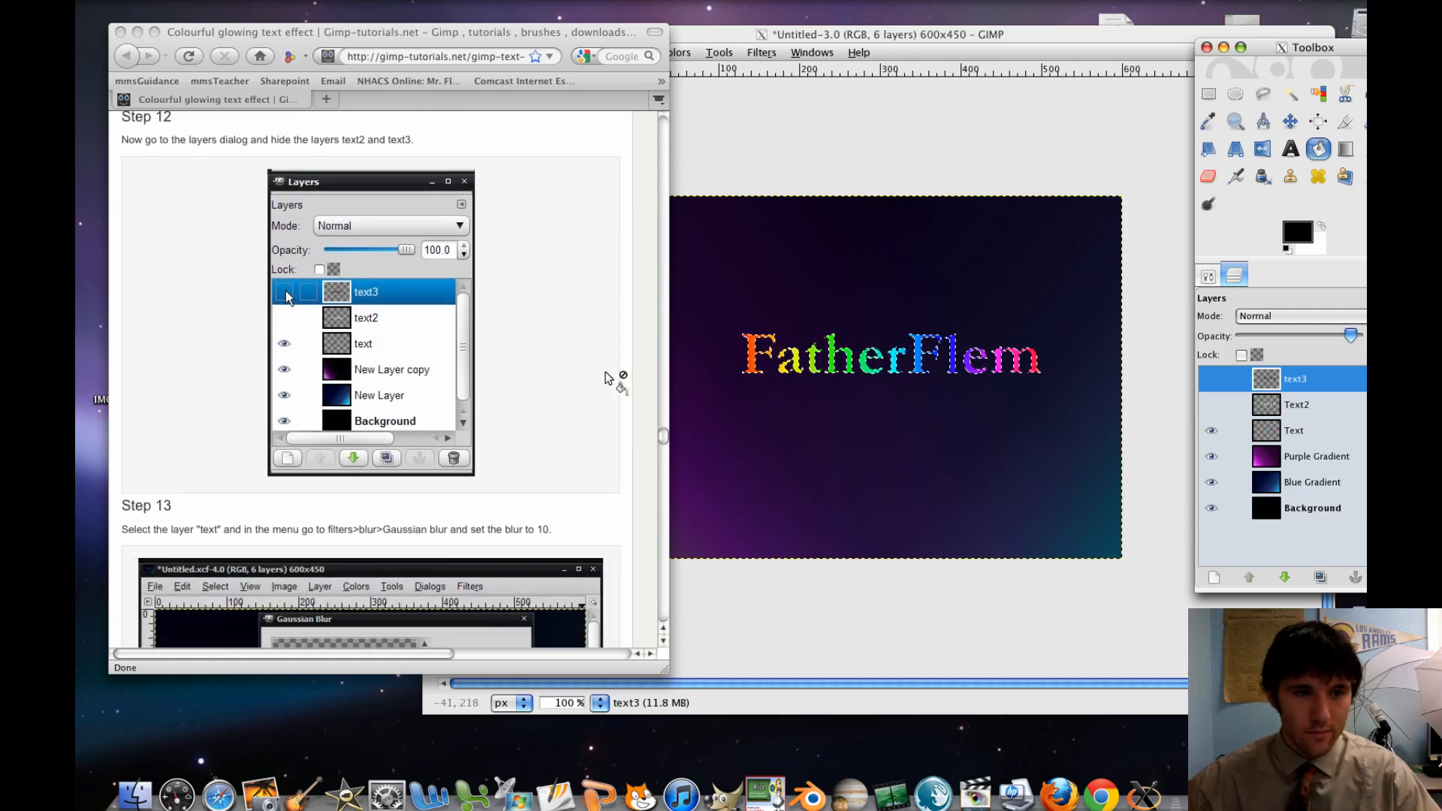
{"action": "scroll", "coordinate": [608, 377], "scroll_direction": "down", "scroll_amount": 10}
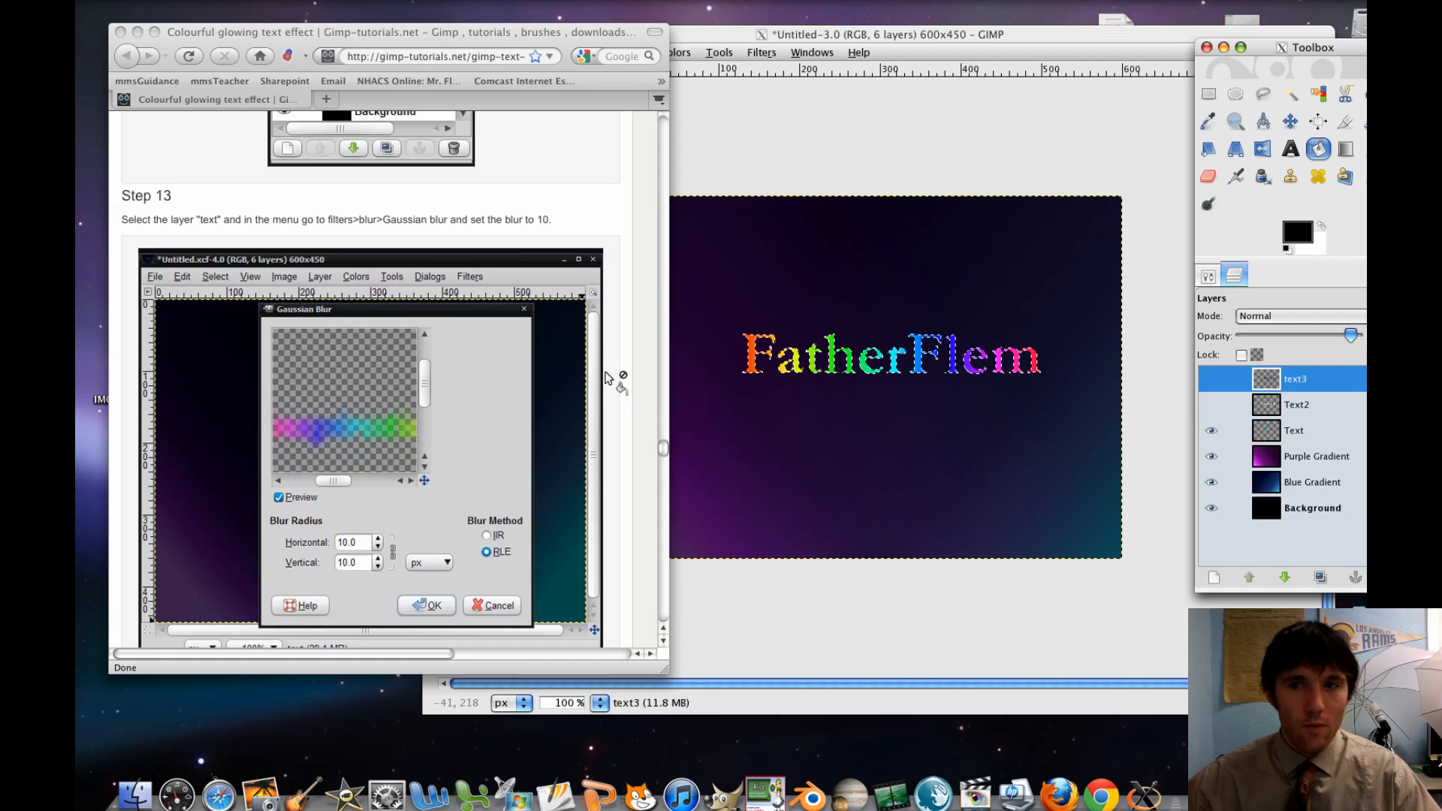
{"action": "scroll", "coordinate": [540, 349], "scroll_direction": "up", "scroll_amount": 17}
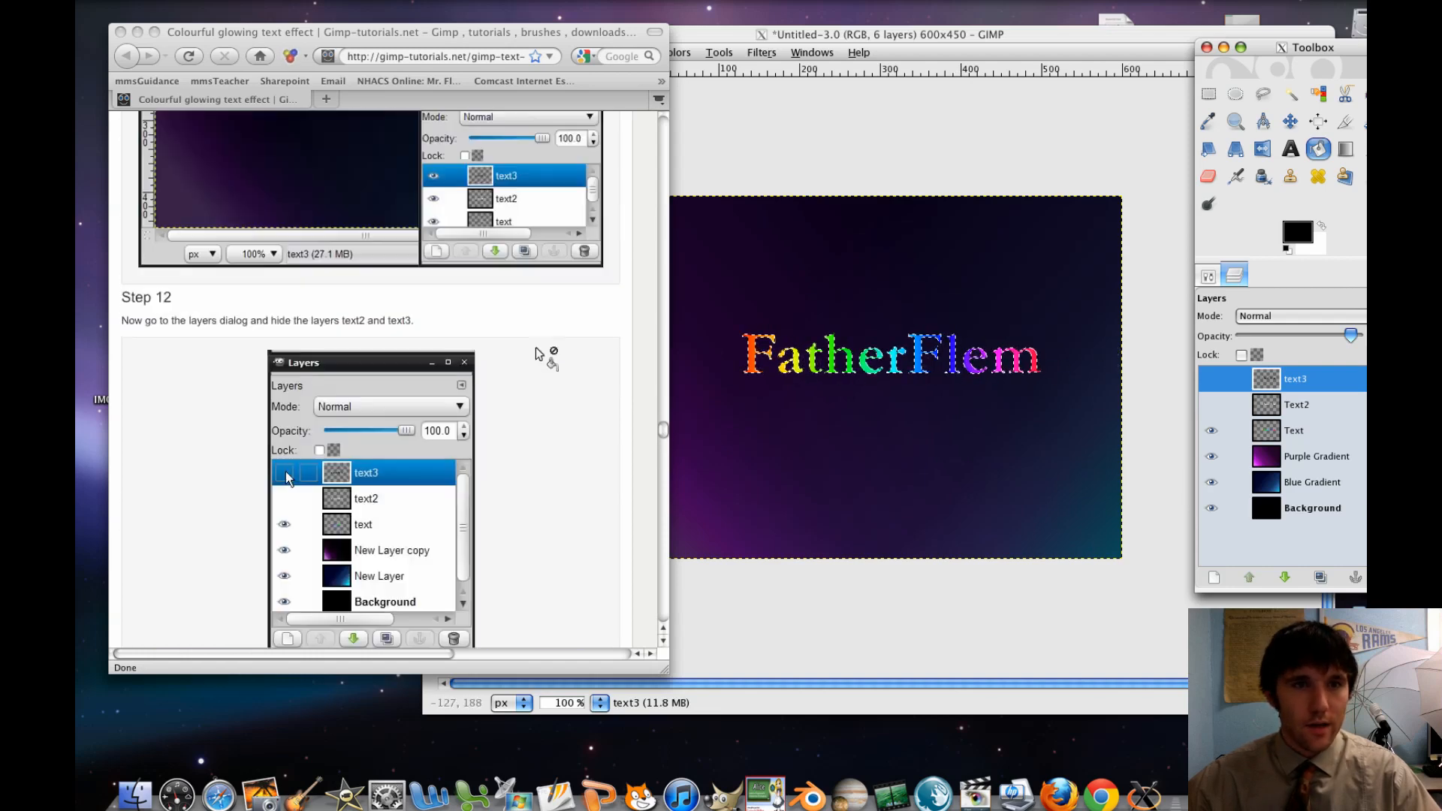
{"action": "scroll", "coordinate": [537, 353], "scroll_direction": "up", "scroll_amount": 11}
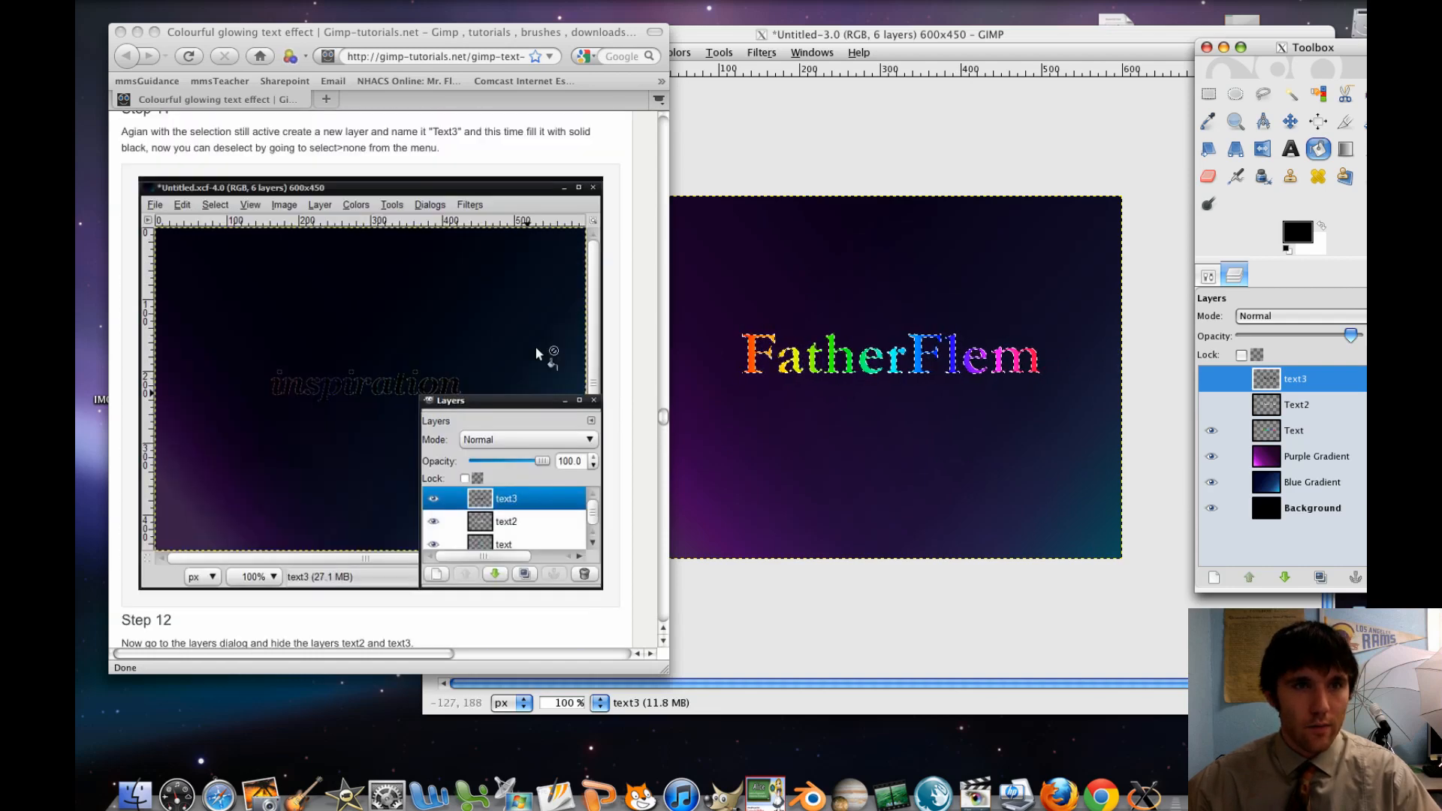
{"action": "scroll", "coordinate": [535, 347], "scroll_direction": "down", "scroll_amount": 20}
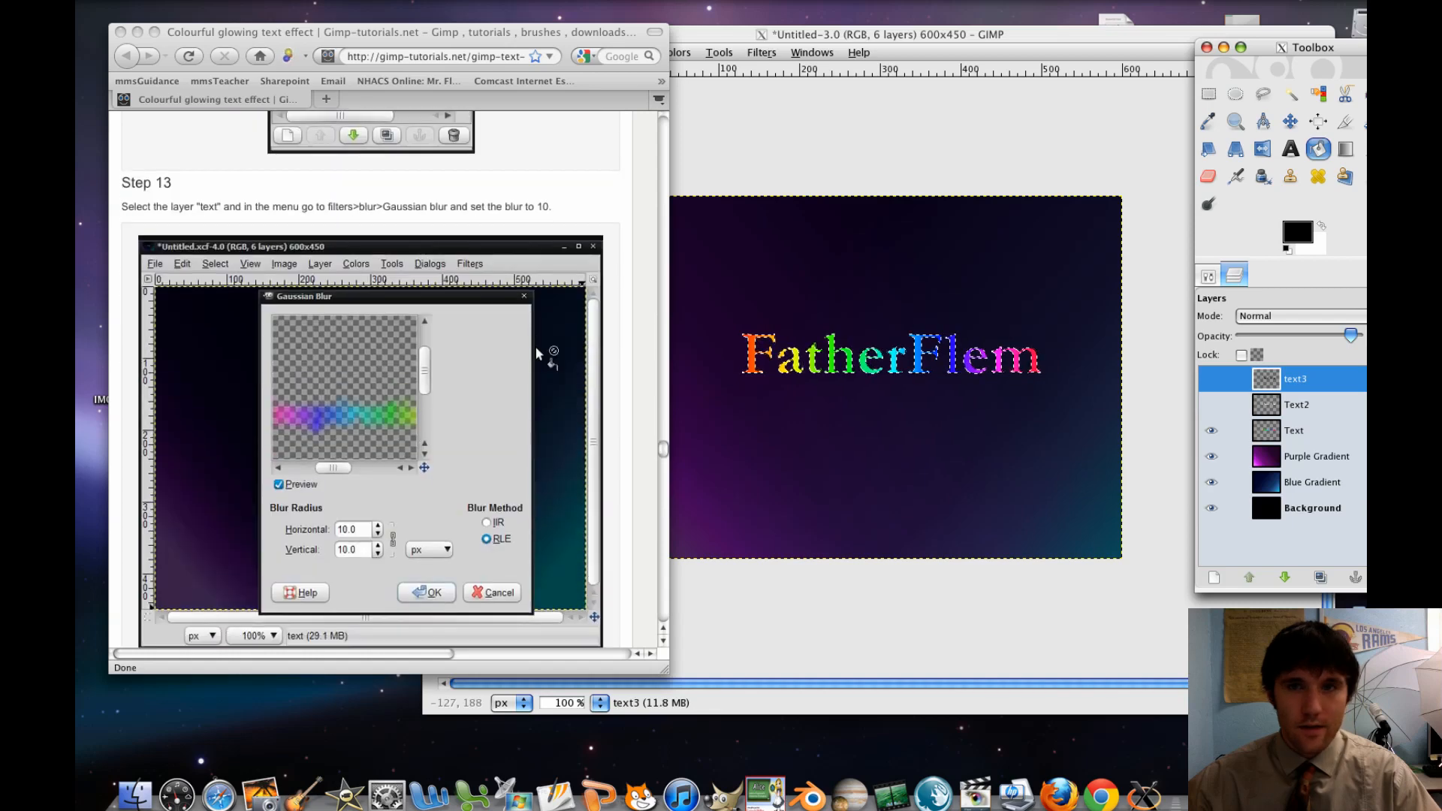
{"action": "left_click", "coordinate": [922, 178]}
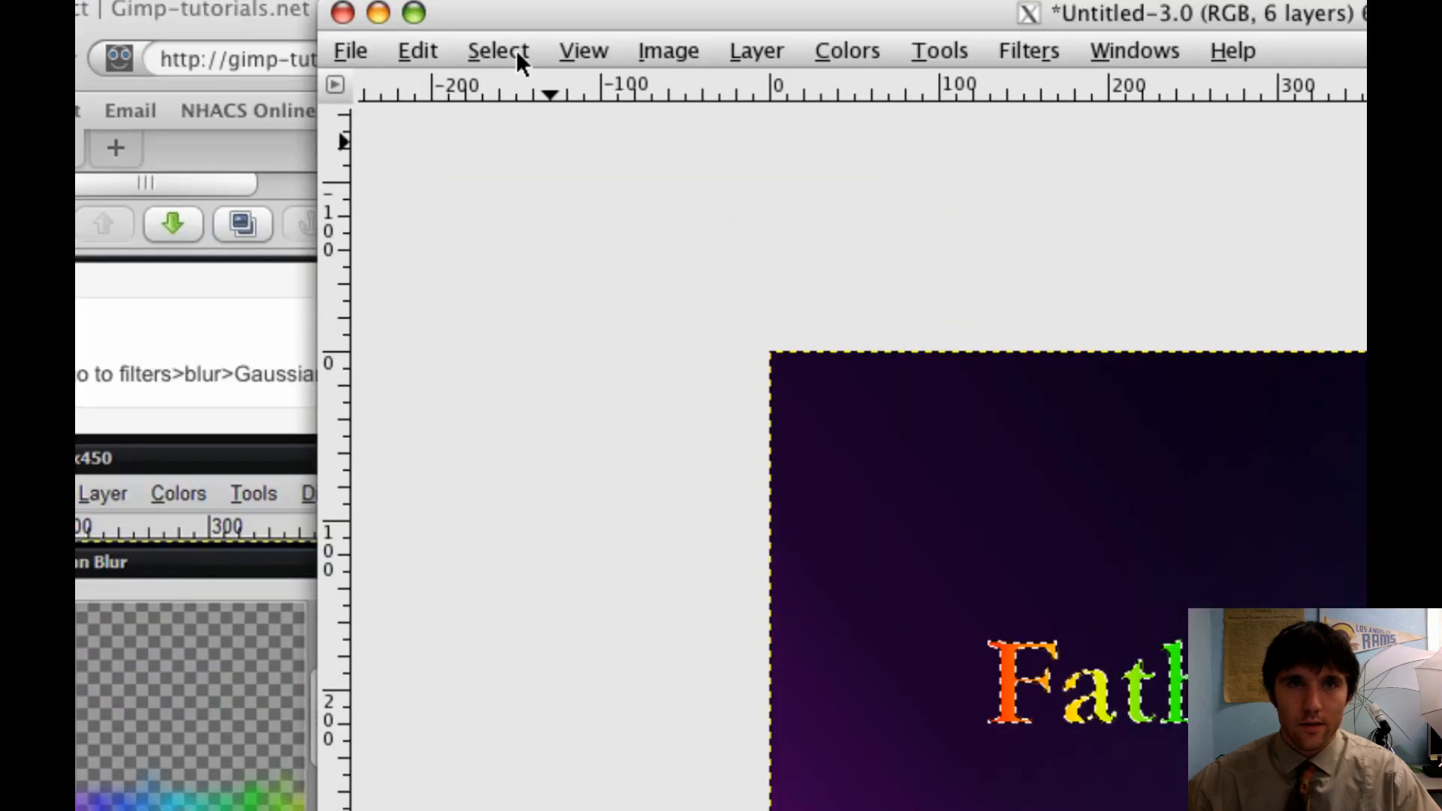
{"action": "left_click", "coordinate": [520, 53]}
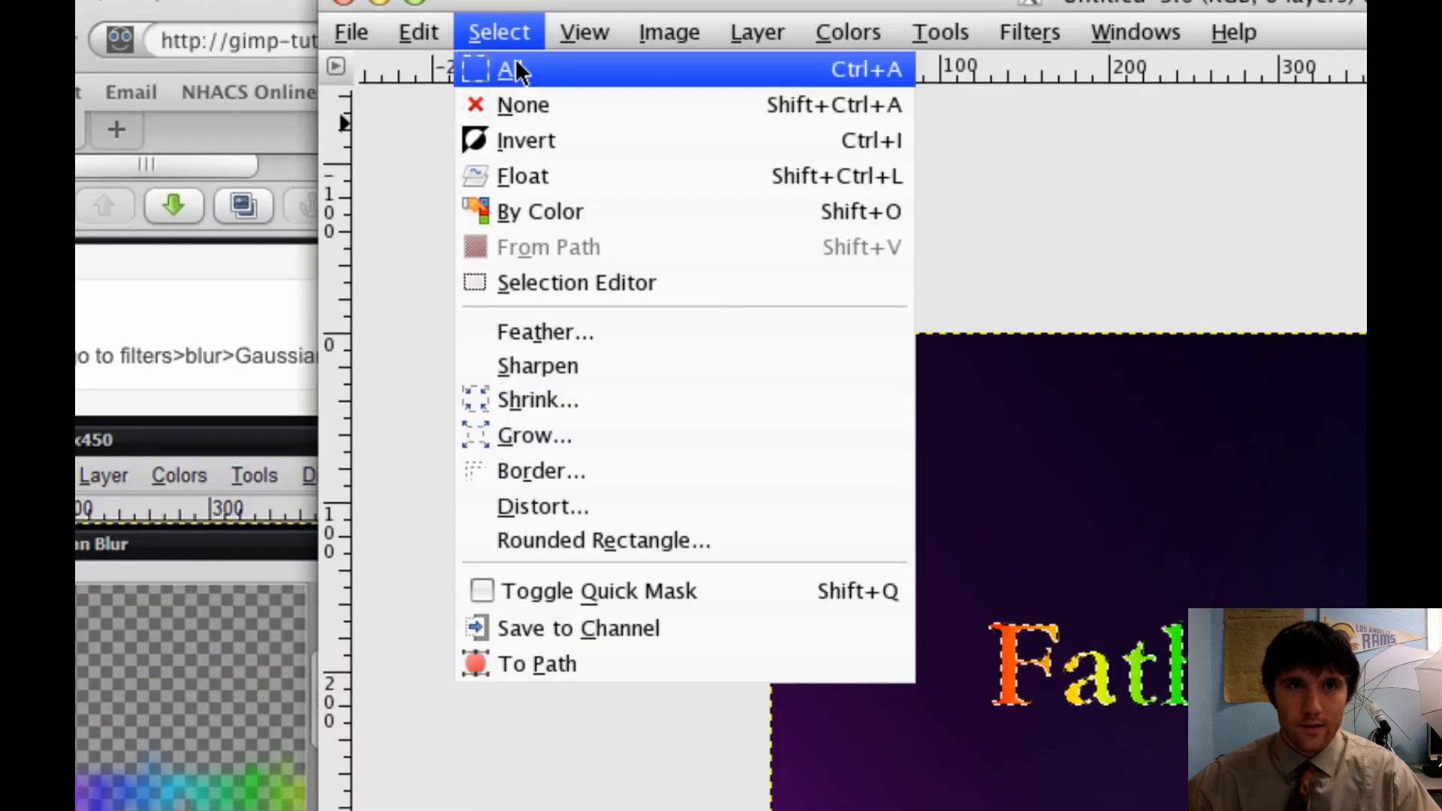
{"action": "left_click", "coordinate": [520, 105]}
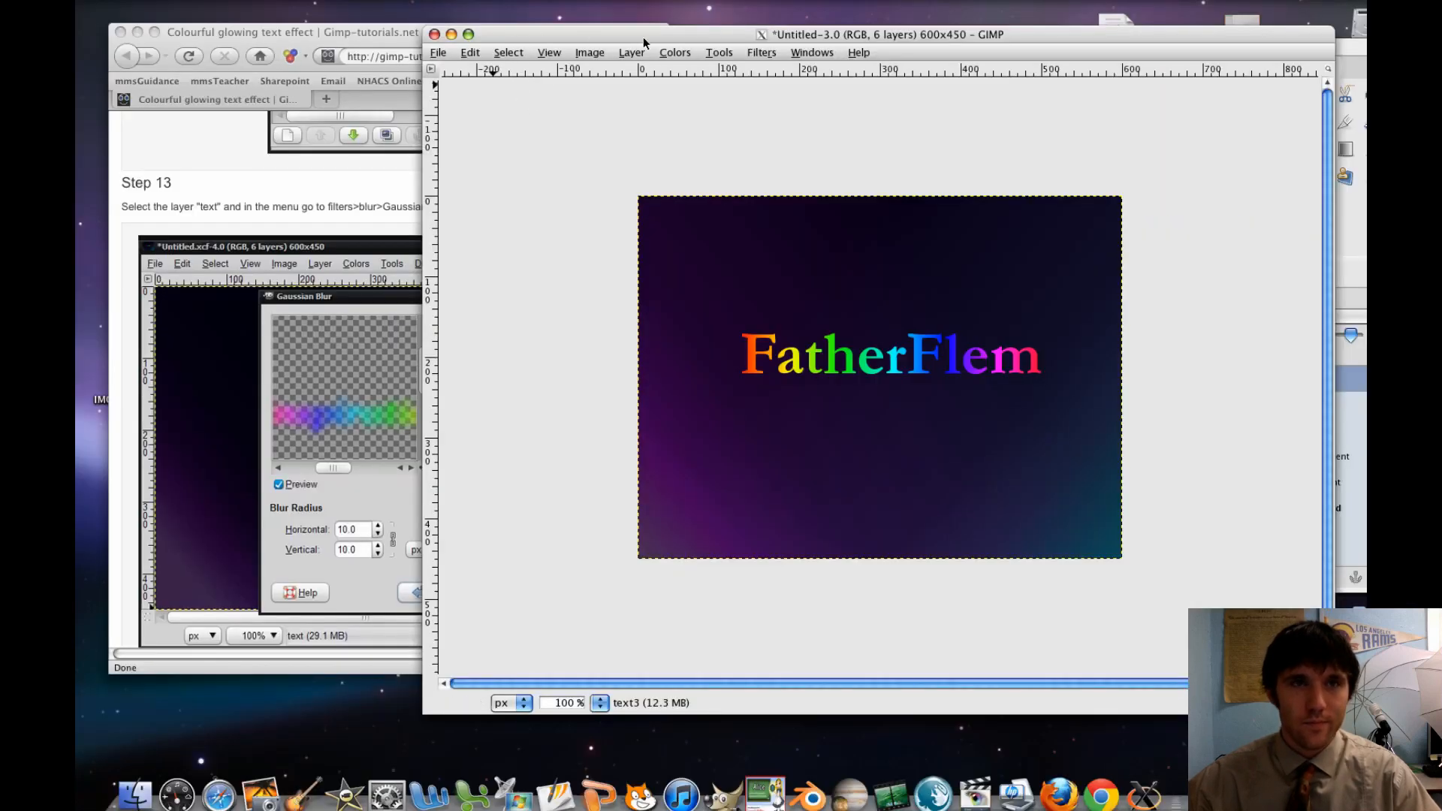
{"action": "left_click_drag", "start_coordinate": [643, 38], "coordinate": [596, 40]}
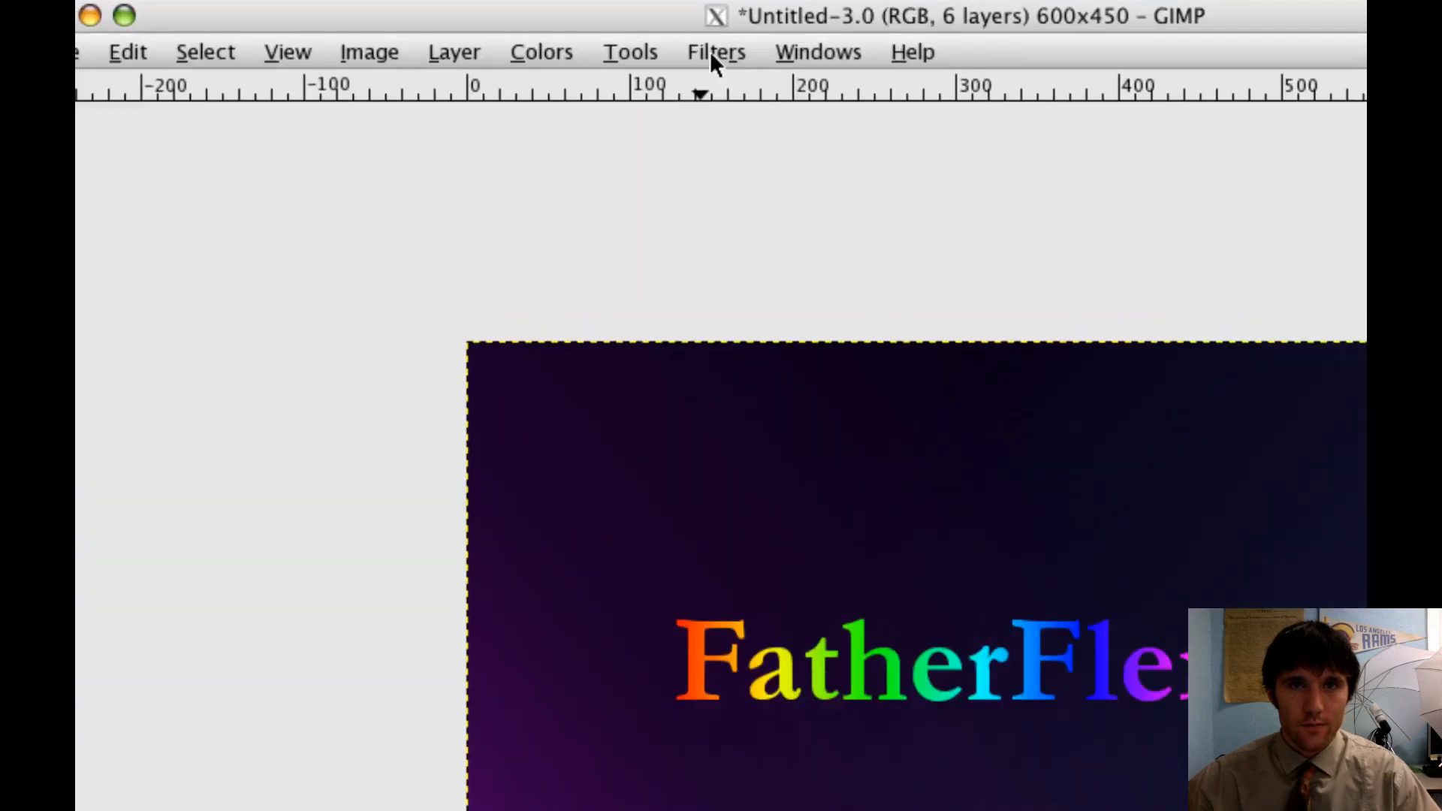
{"action": "left_click", "coordinate": [712, 54]}
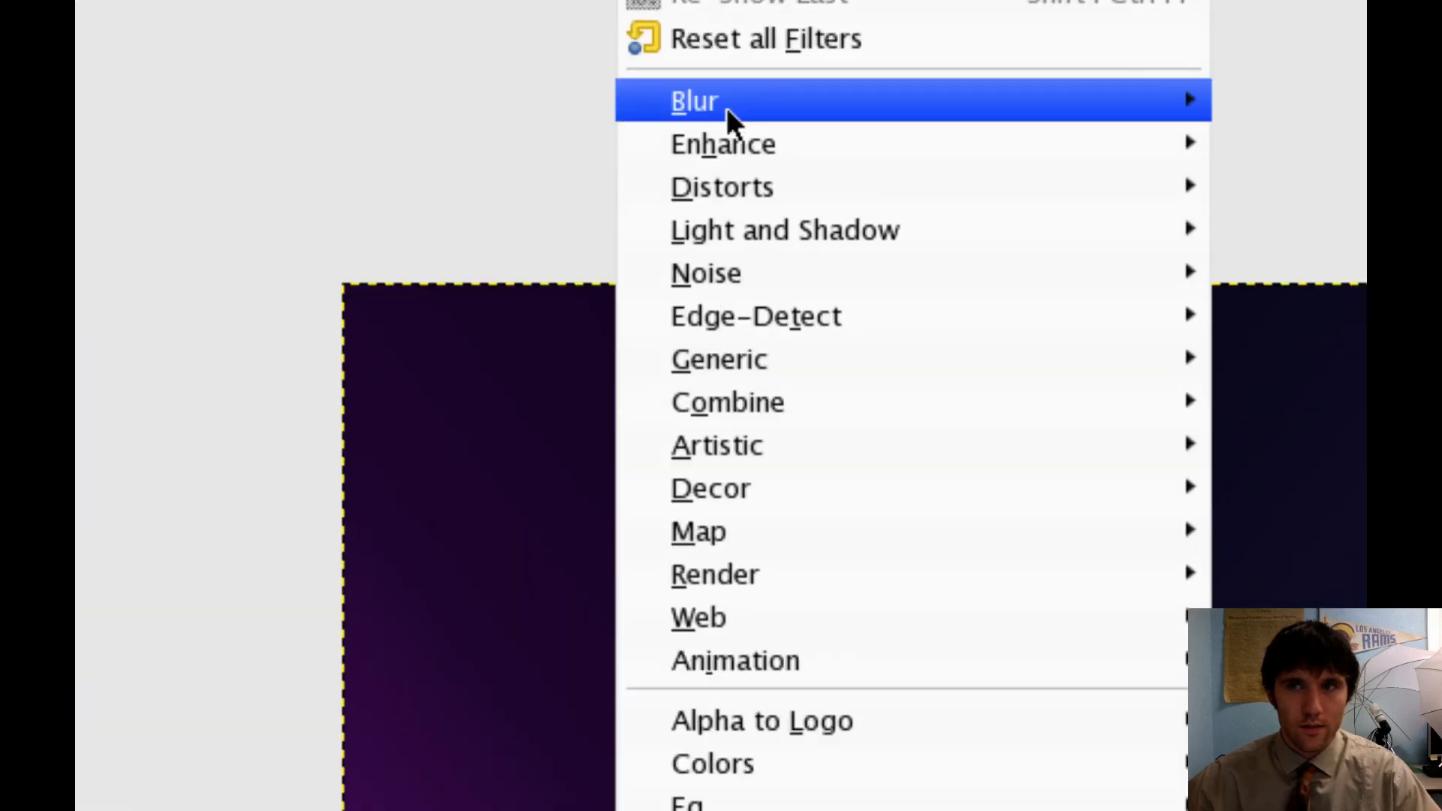
{"action": "mouse_move", "coordinate": [729, 263]}
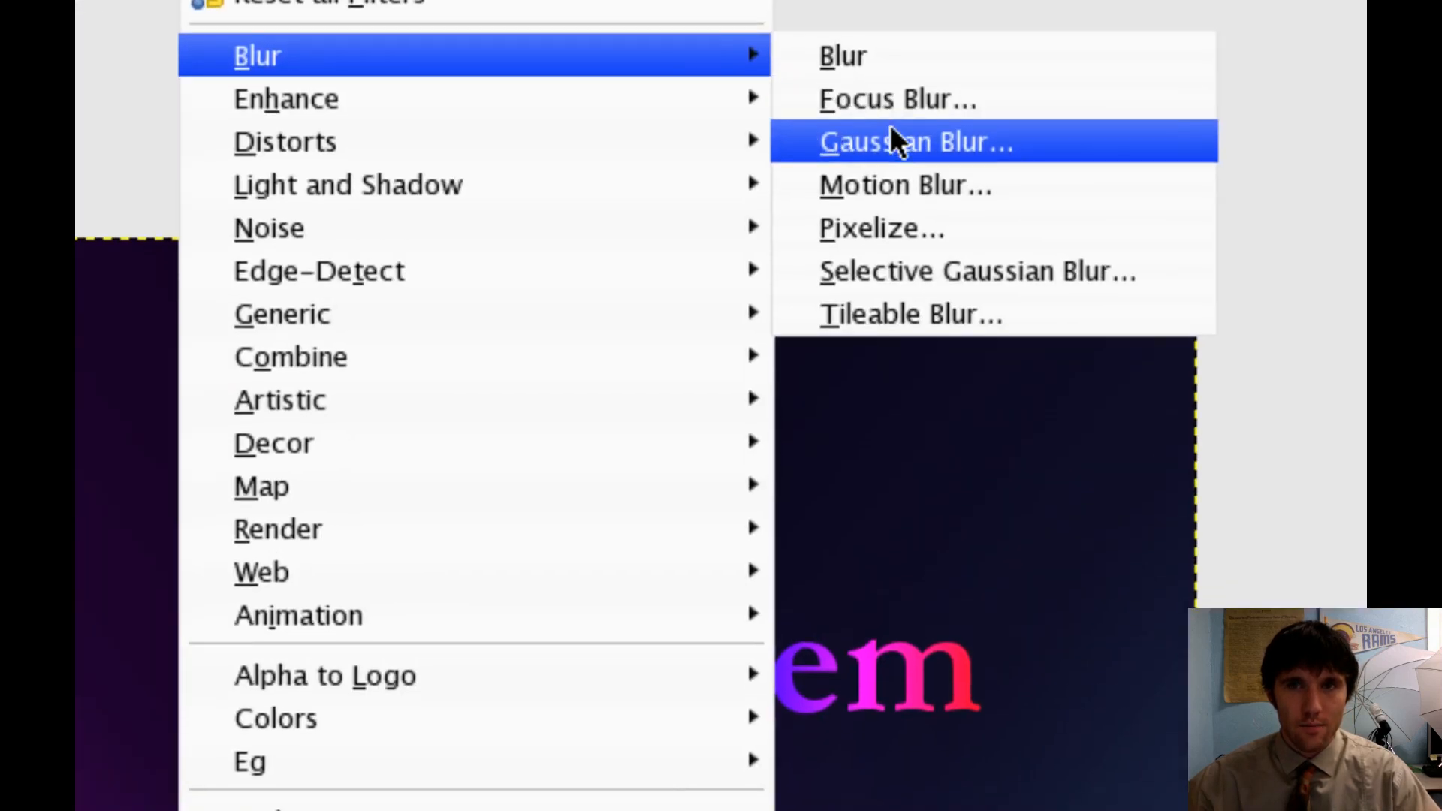
{"action": "left_click", "coordinate": [891, 127]}
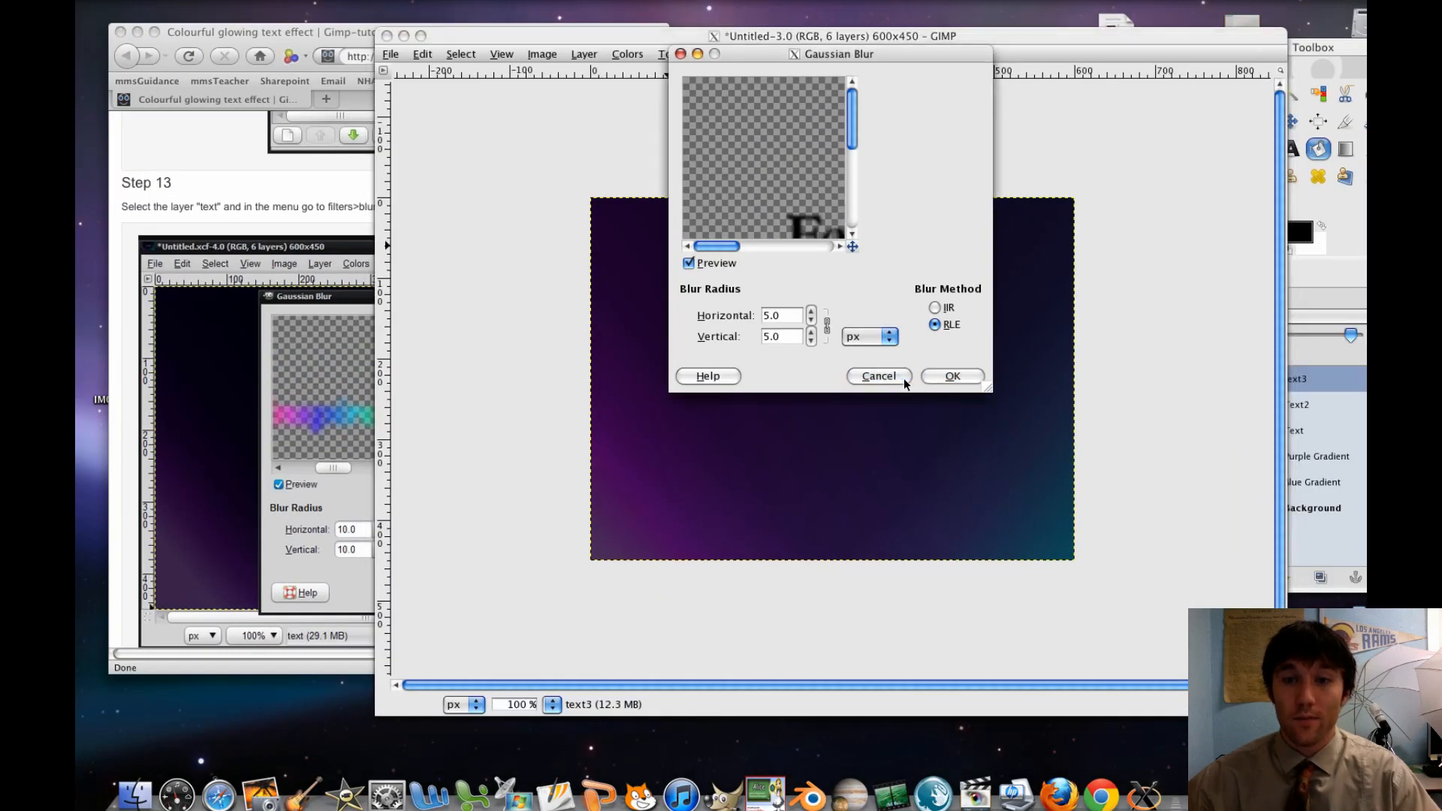
{"action": "left_click", "coordinate": [877, 376]}
Select the spectrum-coloured Text layer and apply a Gaussian Blur with a horizontal radius of 10 px, using the RLE method
{"action": "left_click", "coordinate": [1286, 272]}
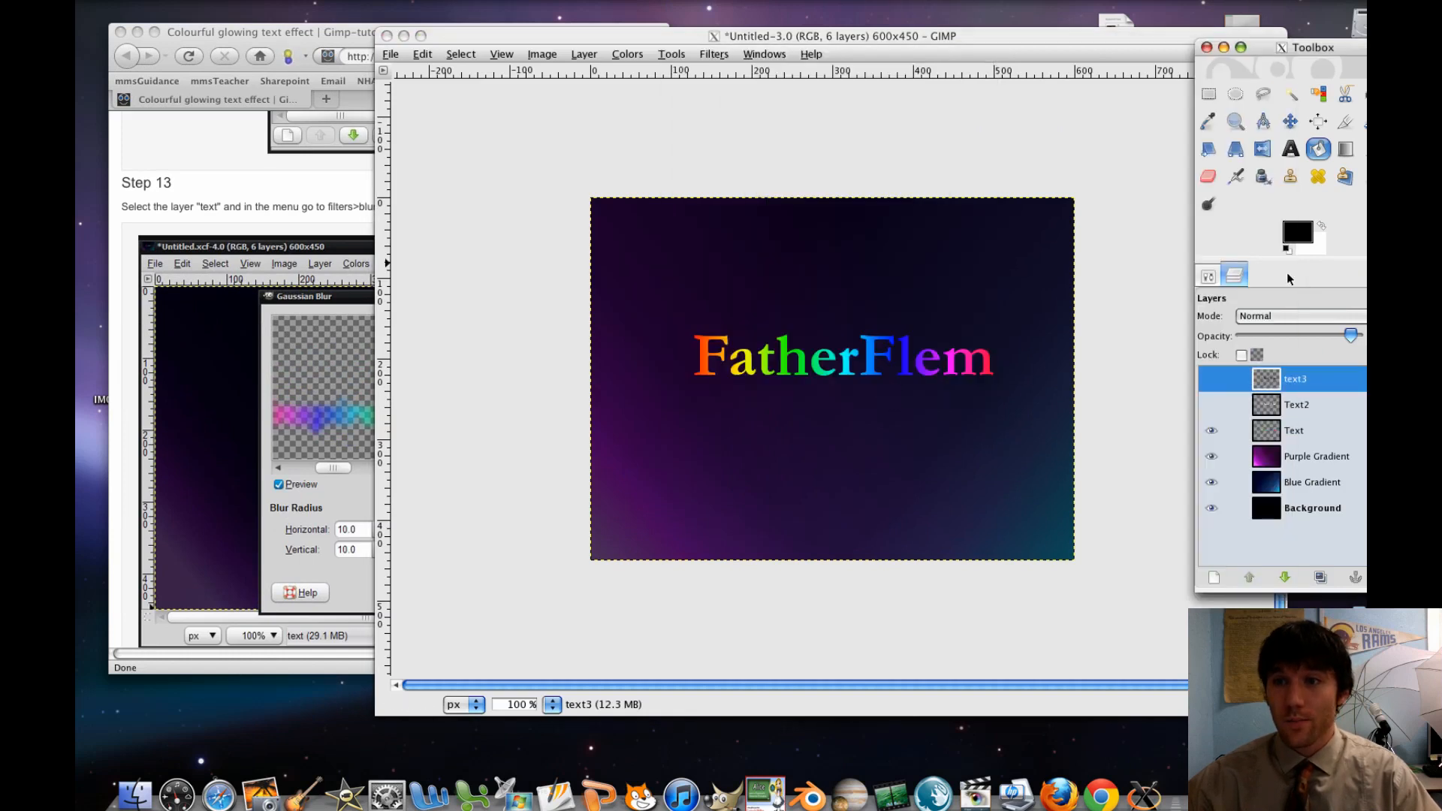
{"action": "left_click", "coordinate": [1281, 431]}
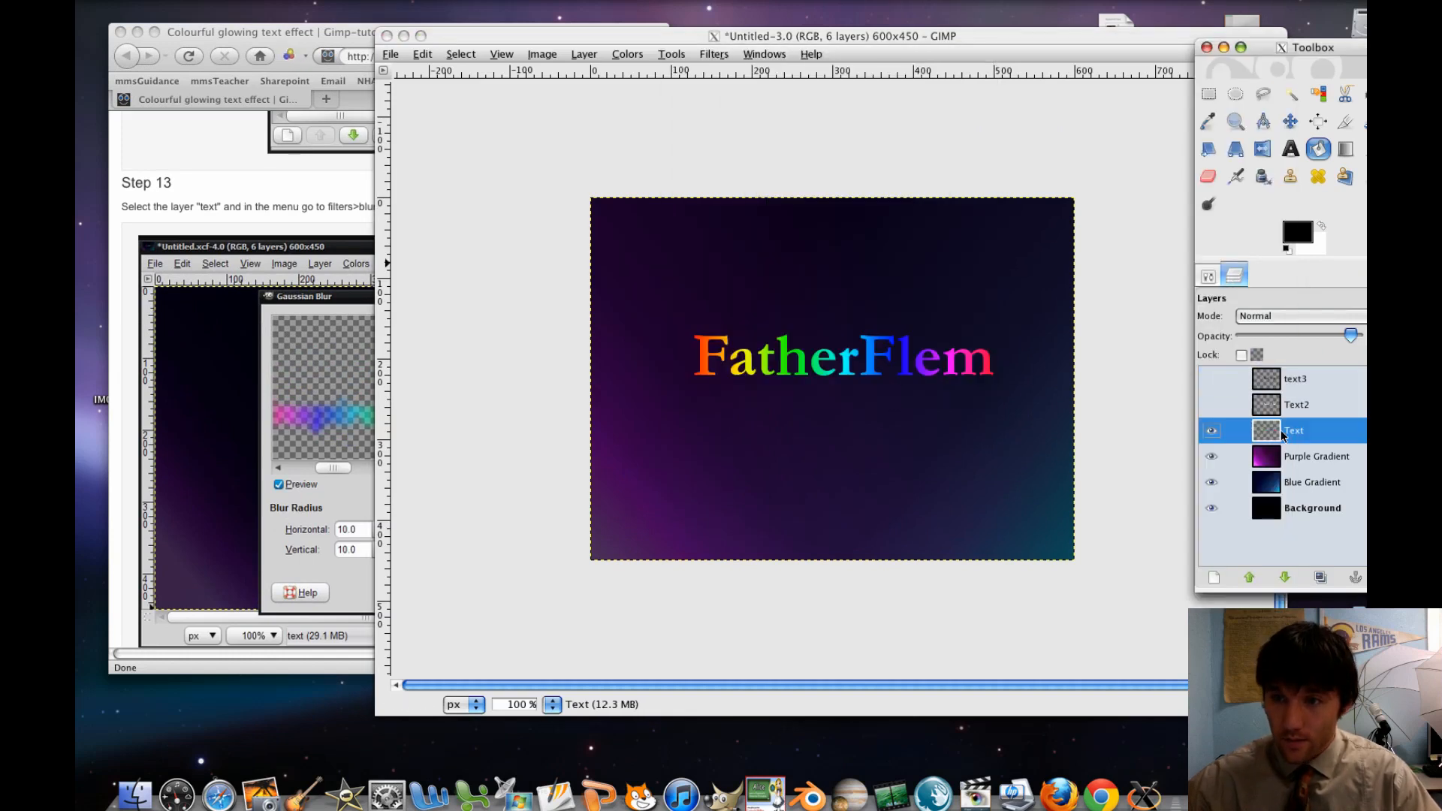
{"action": "left_click", "coordinate": [1230, 278]}
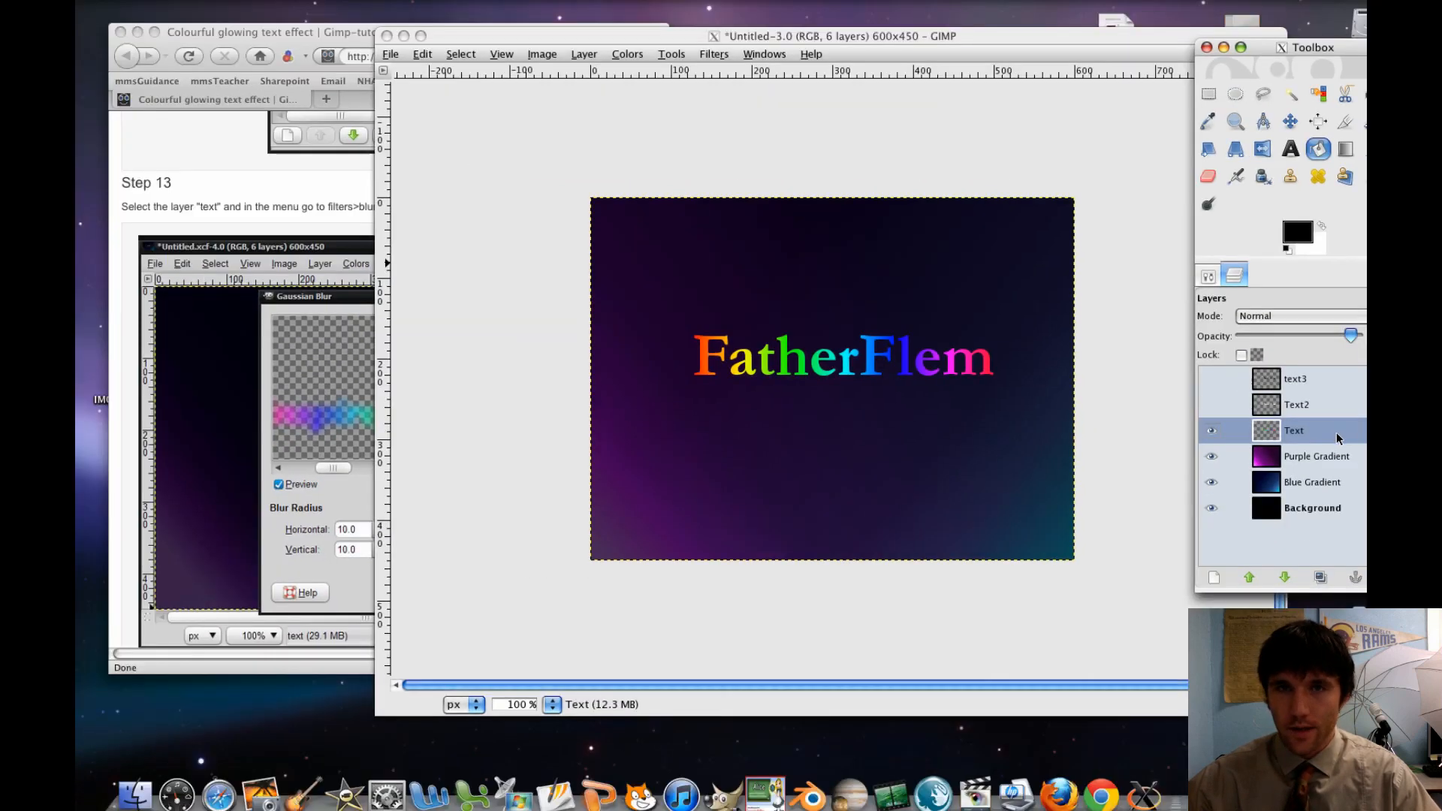
{"action": "left_click", "coordinate": [713, 54]}
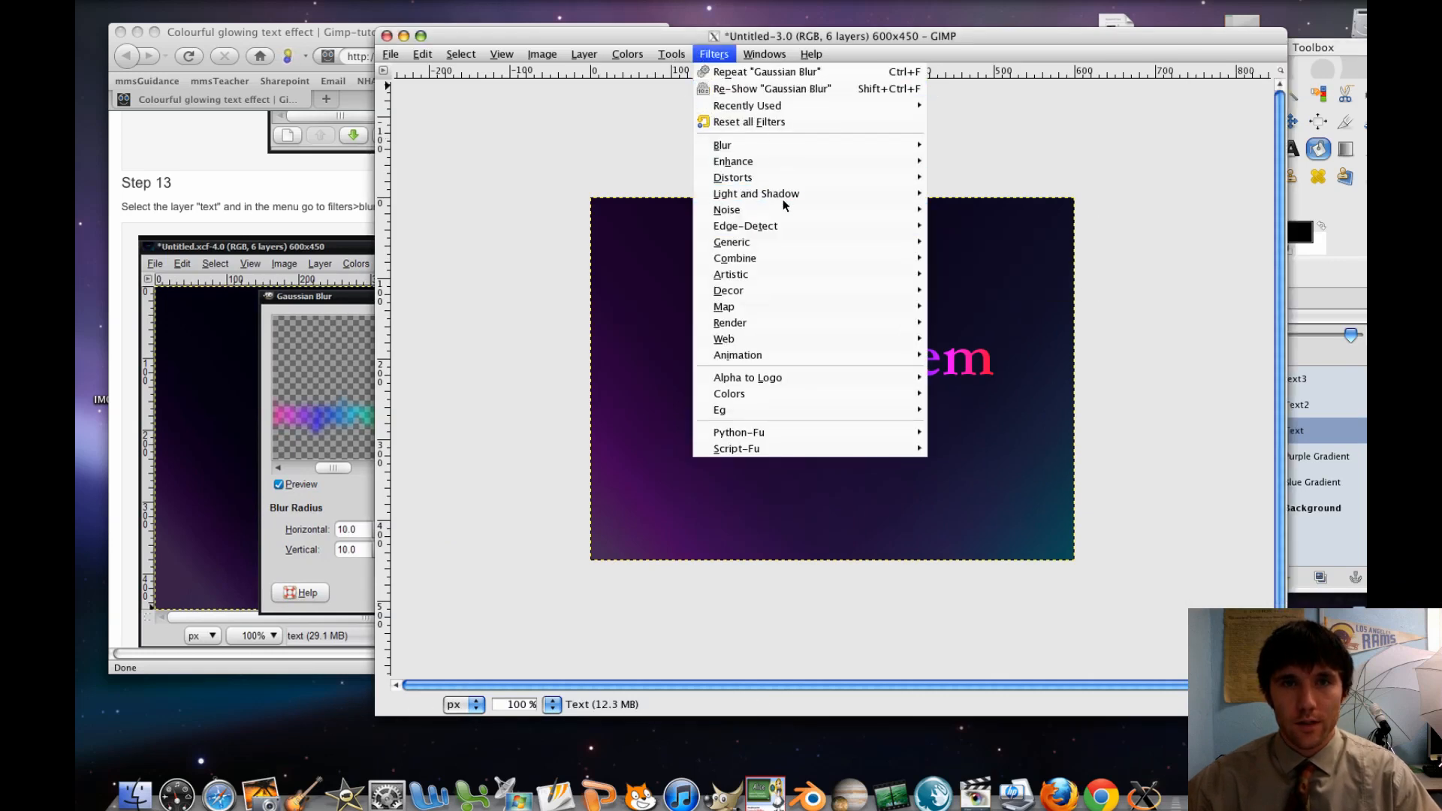
{"action": "mouse_move", "coordinate": [819, 148]}
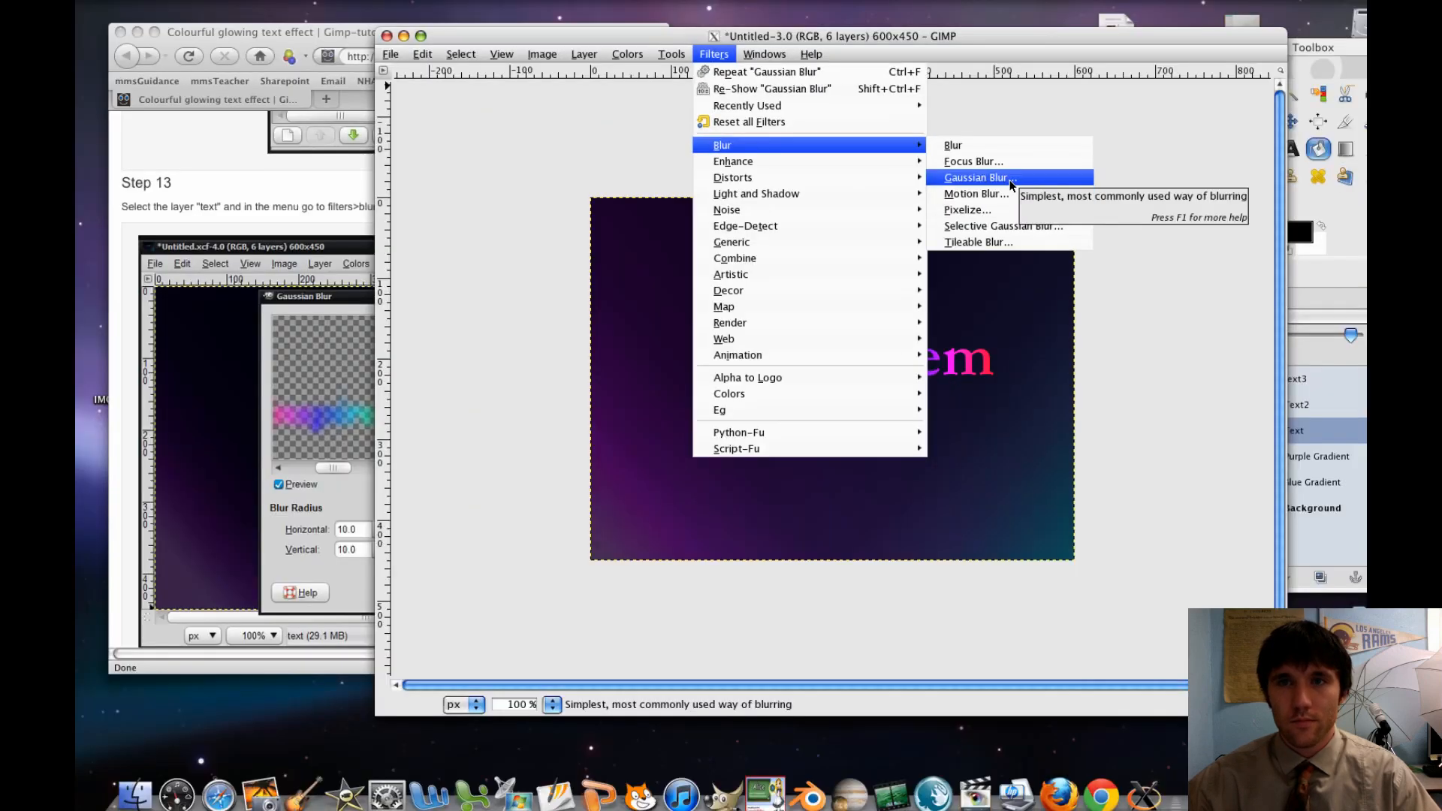
{"action": "left_click", "coordinate": [1011, 178]}
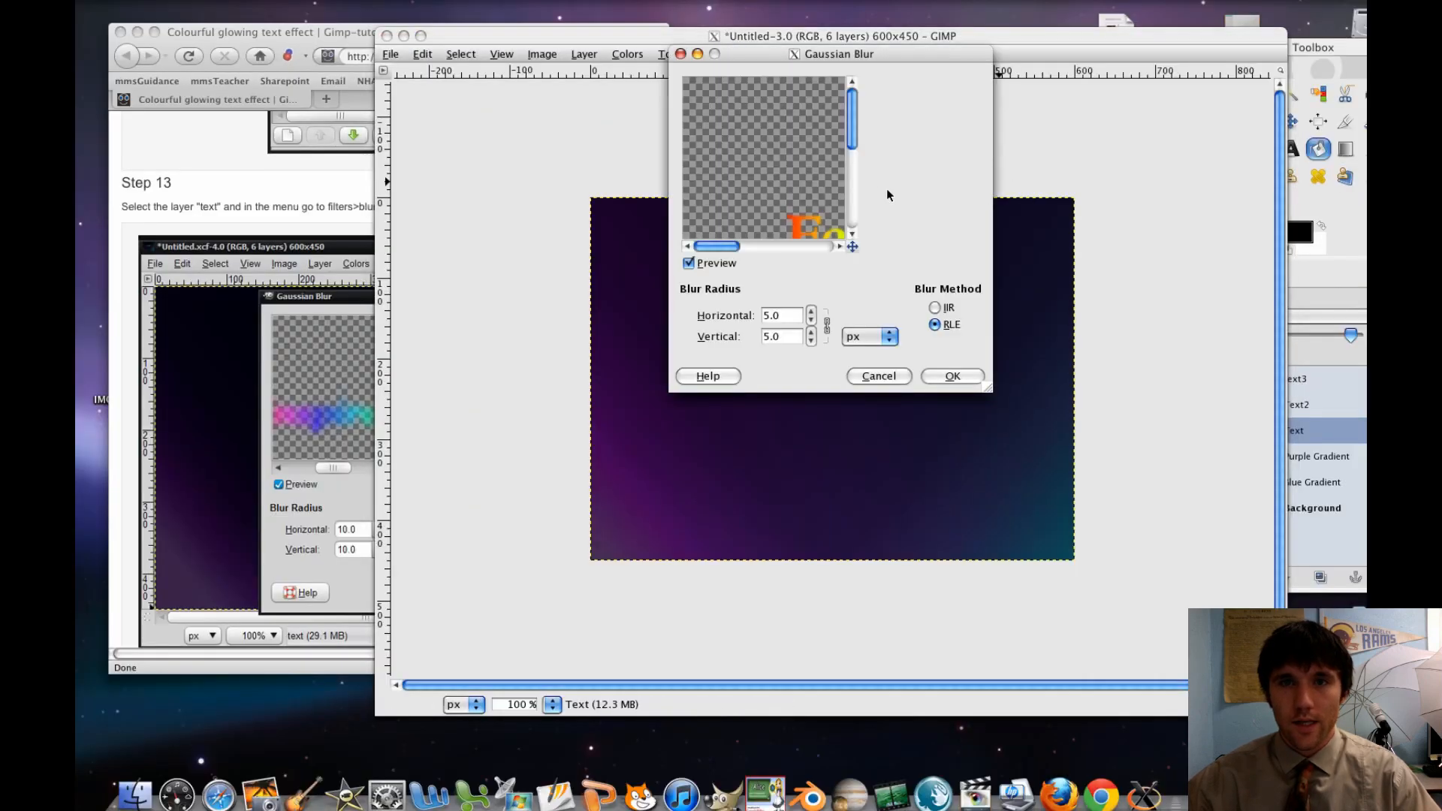
{"action": "type", "text": "10"}
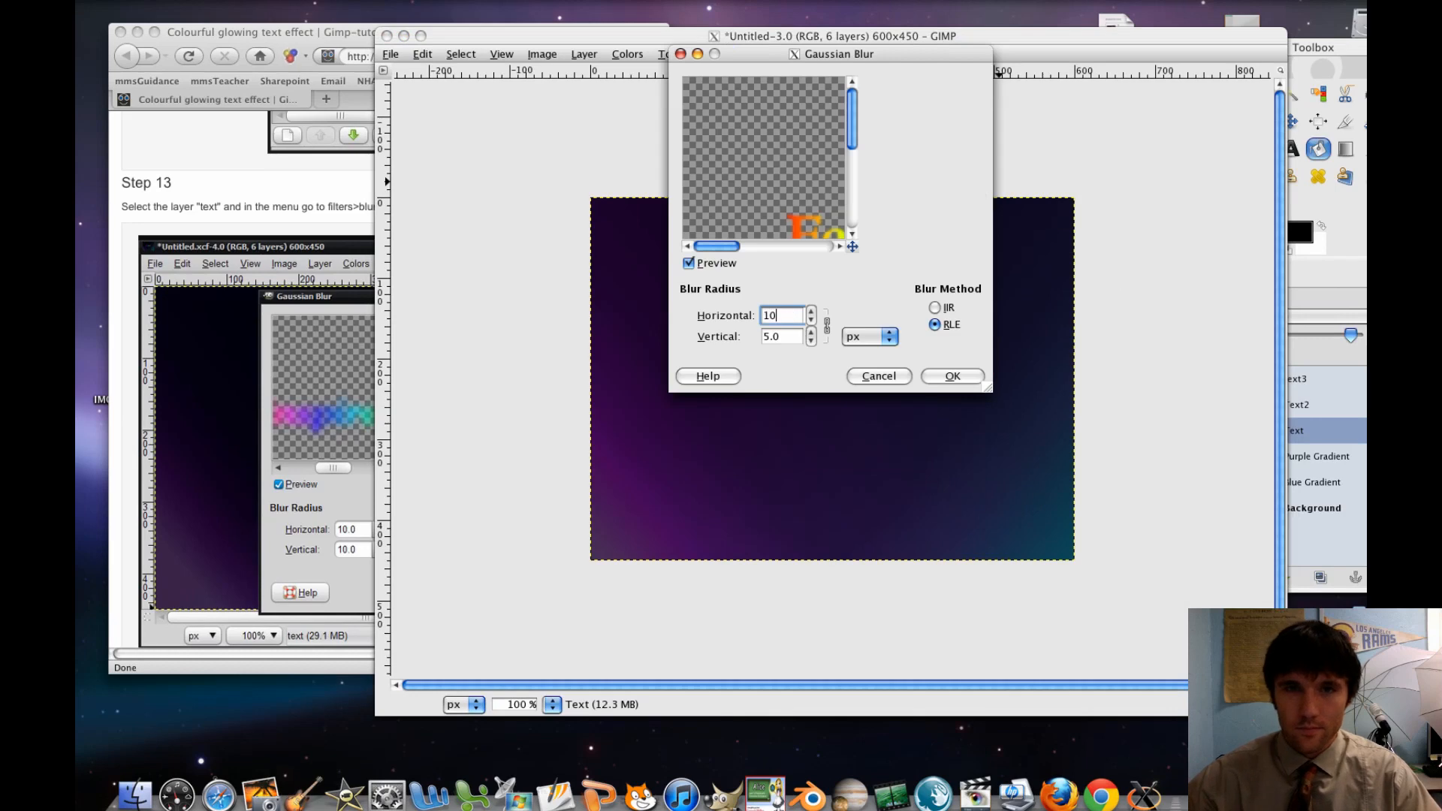
{"action": "left_click", "coordinate": [945, 374]}
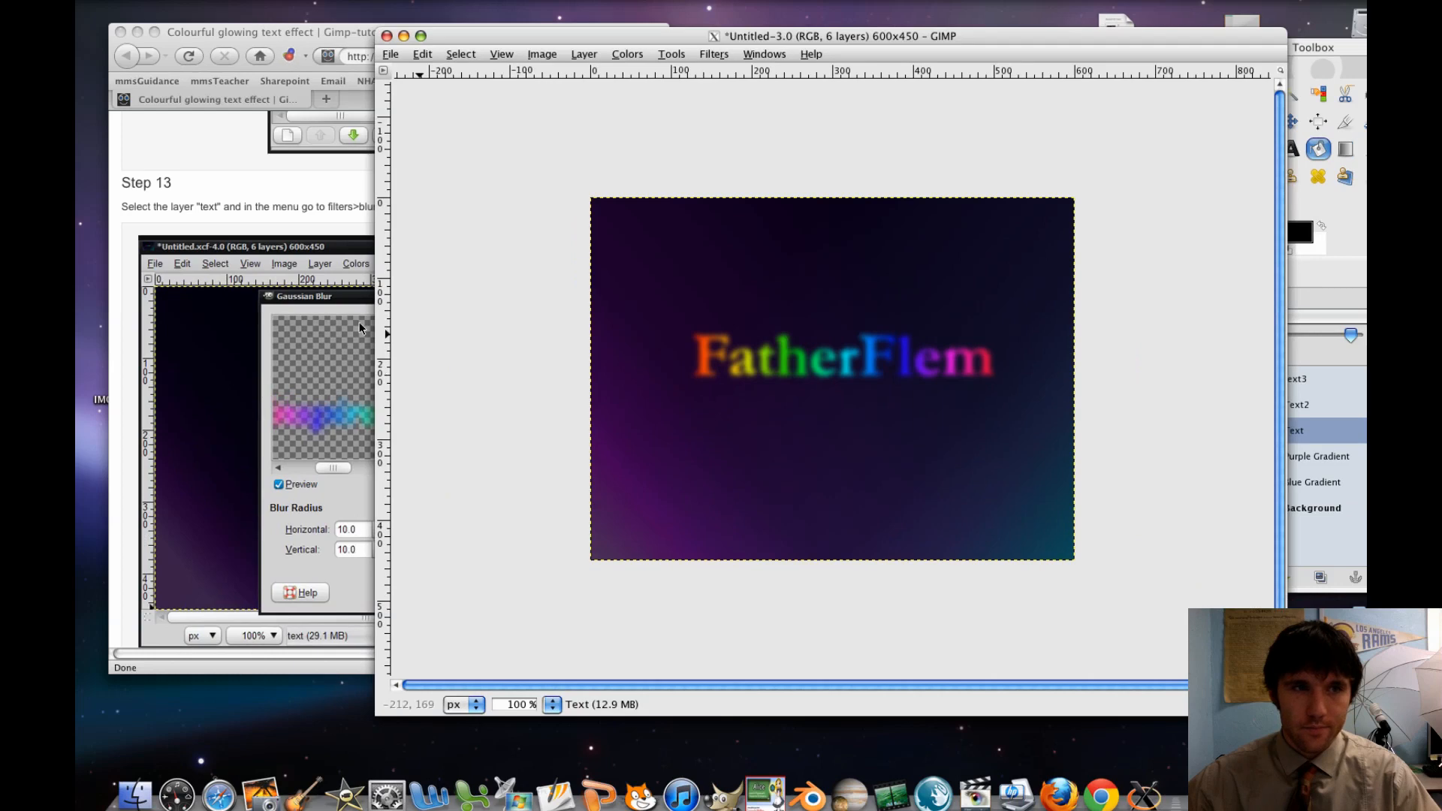
Read the tutorial's Step 14 in the browser and unhide the Text2 and text3 layers in GIMP
{"action": "left_click", "coordinate": [360, 328]}
{"action": "scroll", "coordinate": [278, 323], "scroll_direction": "down", "scroll_amount": 5}
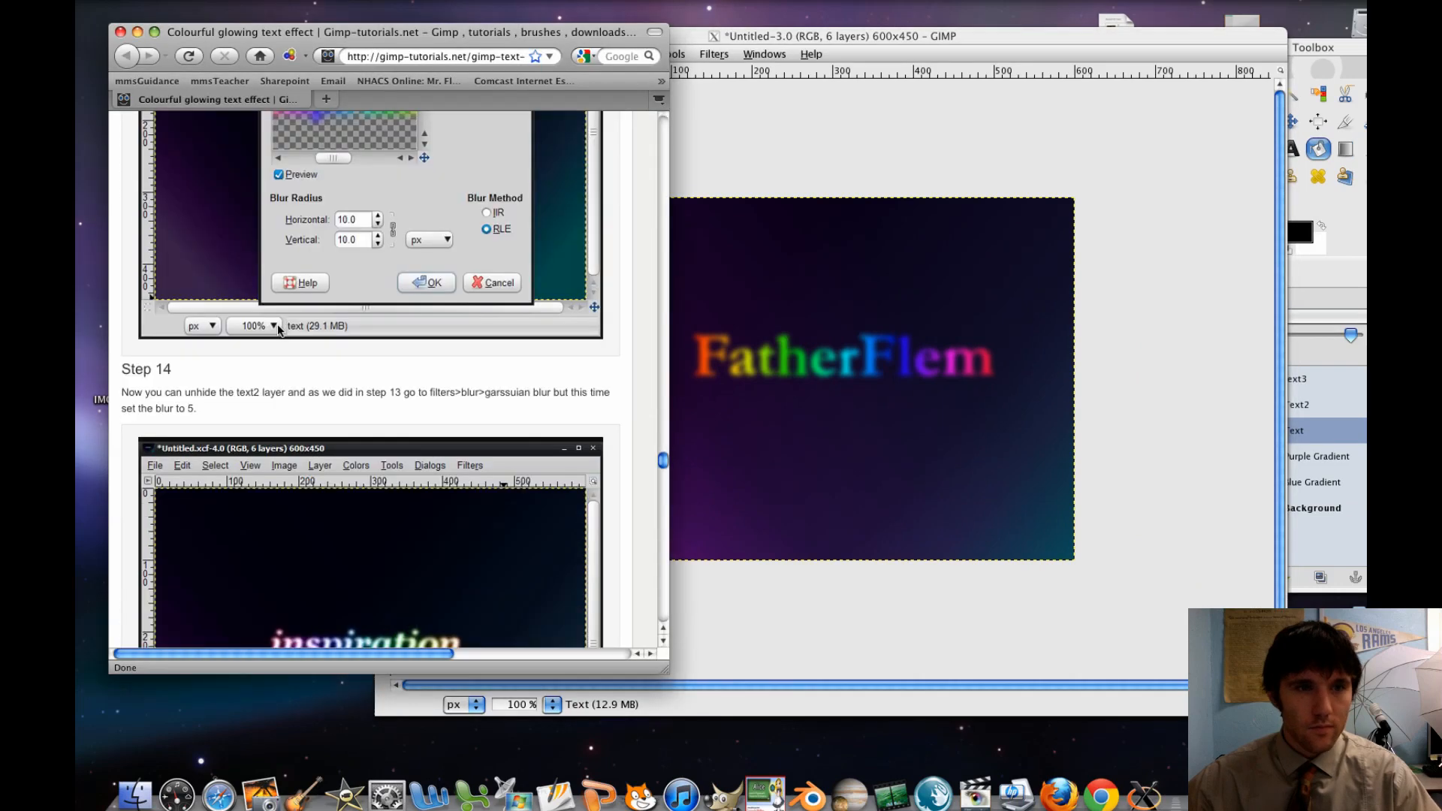
{"action": "scroll", "coordinate": [278, 329], "scroll_direction": "down", "scroll_amount": 1}
{"action": "scroll", "coordinate": [278, 330], "scroll_direction": "down", "scroll_amount": 2}
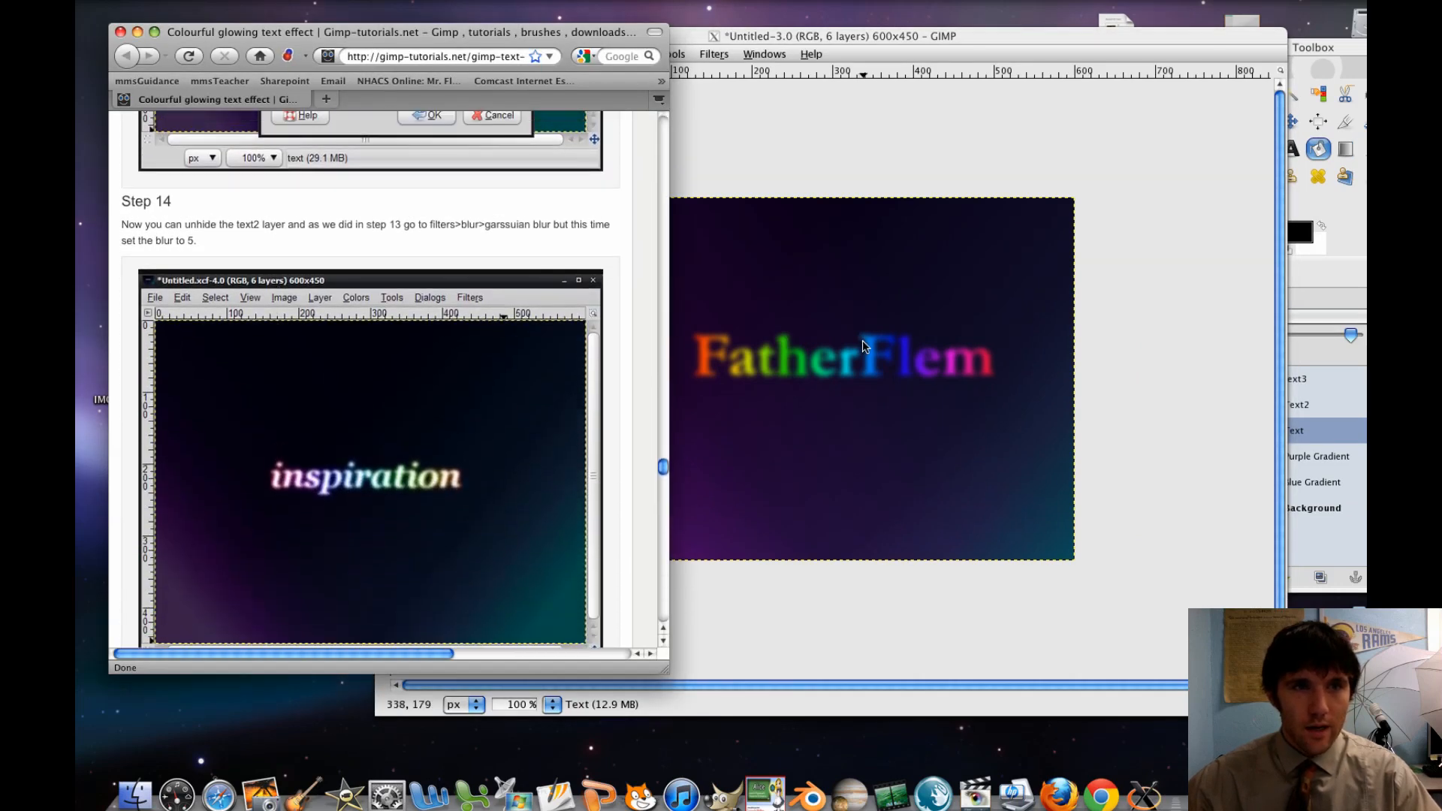
{"action": "left_click", "coordinate": [1346, 378]}
{"action": "left_click", "coordinate": [1211, 405]}
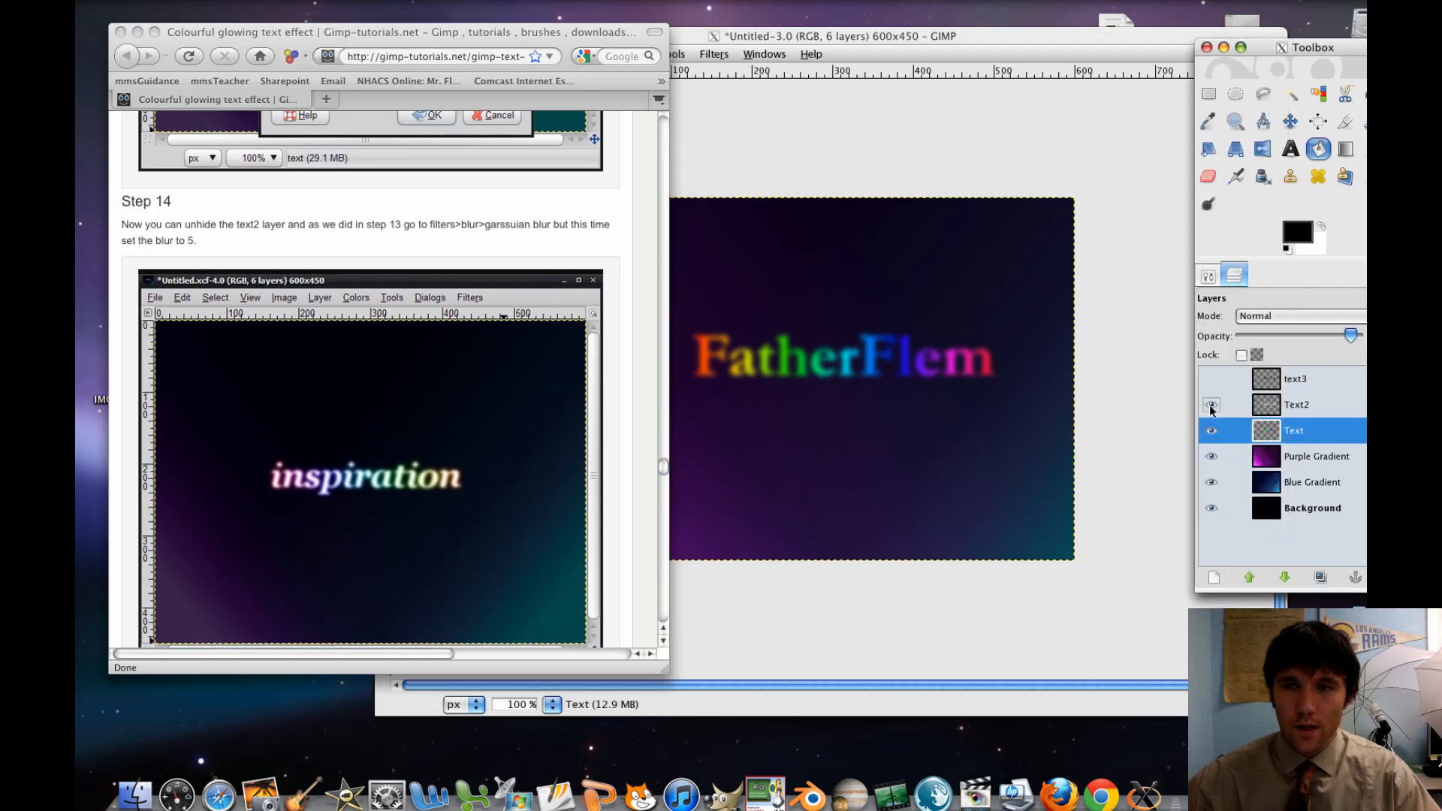
{"action": "left_click", "coordinate": [1211, 380]}
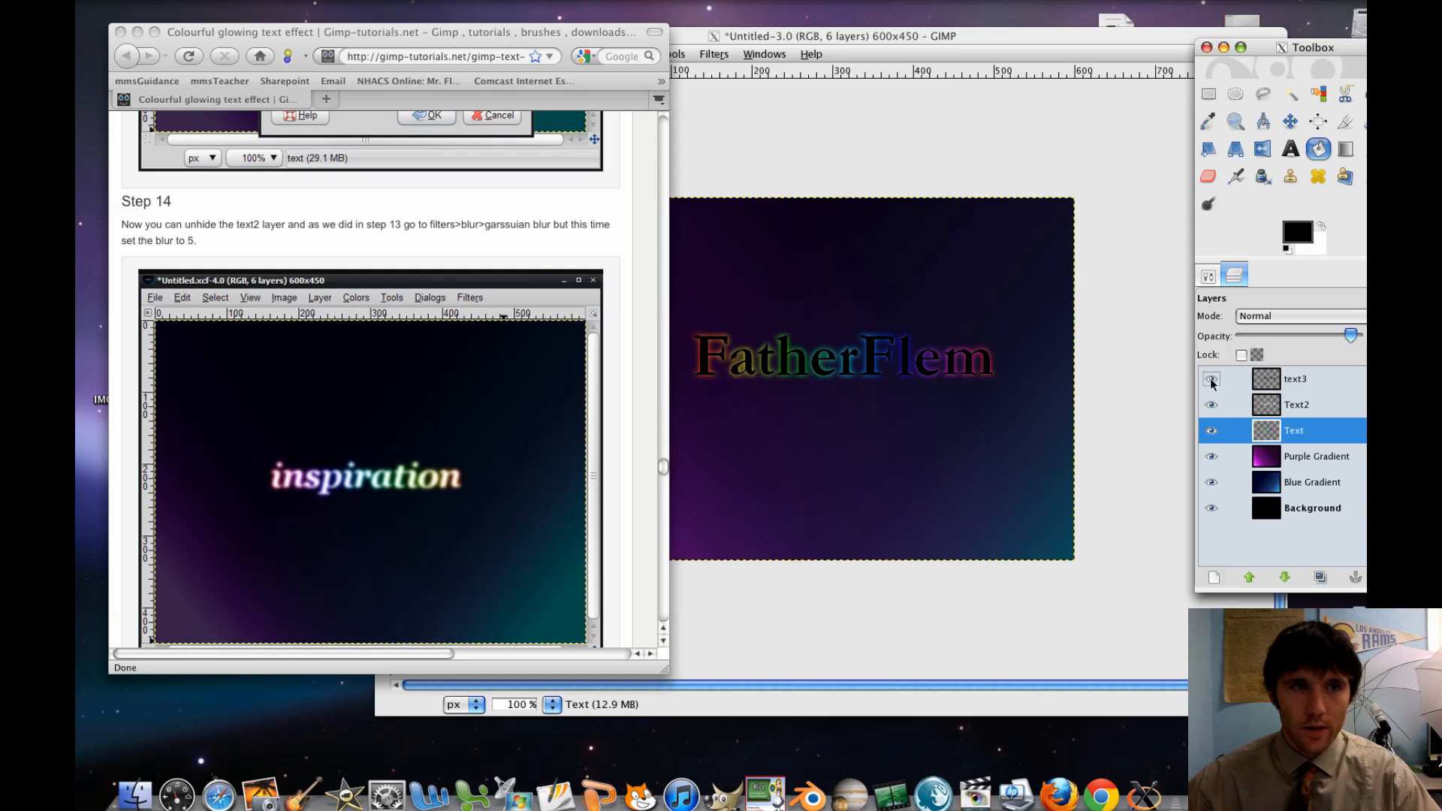
Select the Text2 layer and apply a Gaussian Blur with horizontal and vertical radii of 5 px, using the RLE method
{"action": "left_click", "coordinate": [1295, 410]}
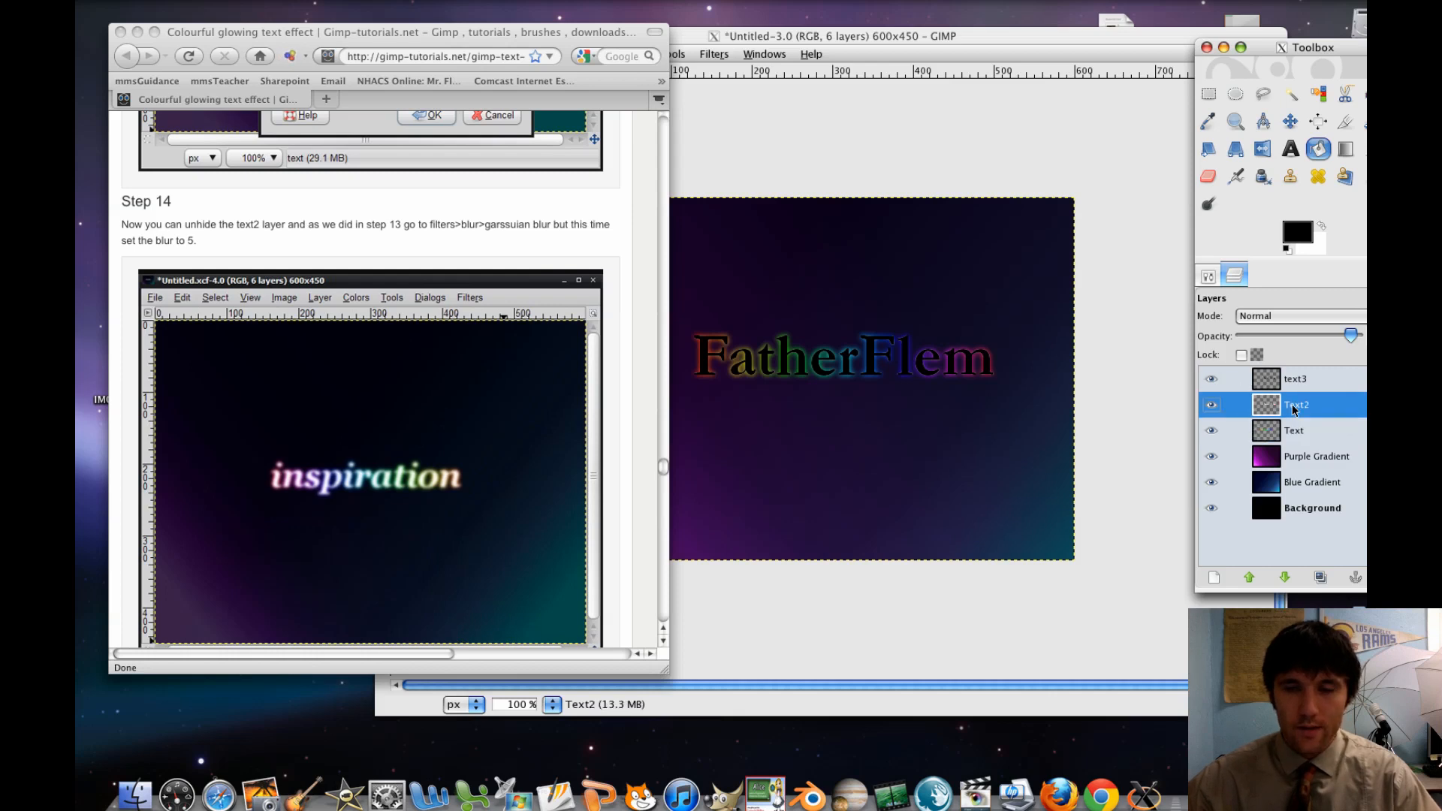
{"action": "left_click", "coordinate": [1211, 378]}
{"action": "left_click", "coordinate": [1211, 379]}
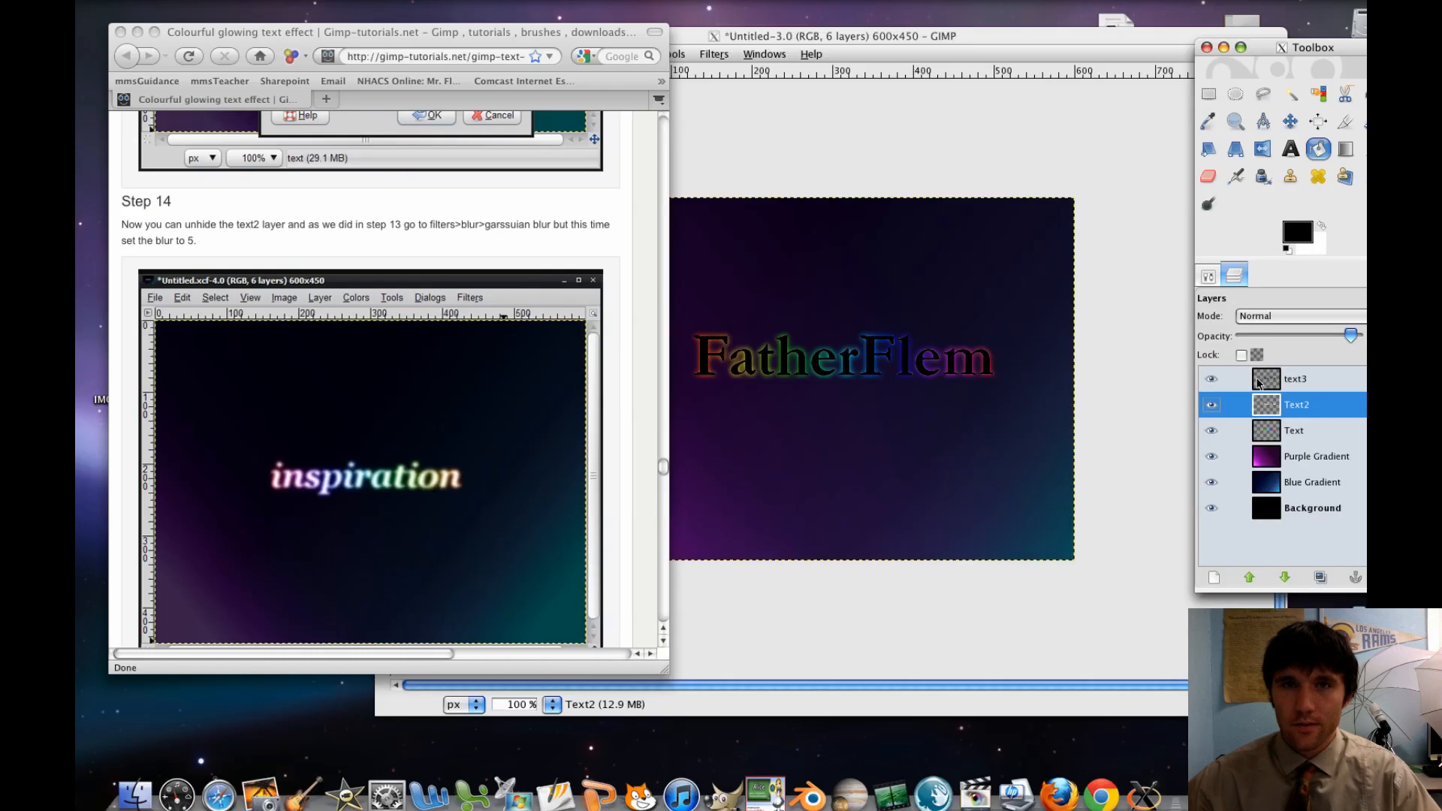
{"action": "left_click", "coordinate": [698, 71]}
{"action": "left_click", "coordinate": [714, 55]}
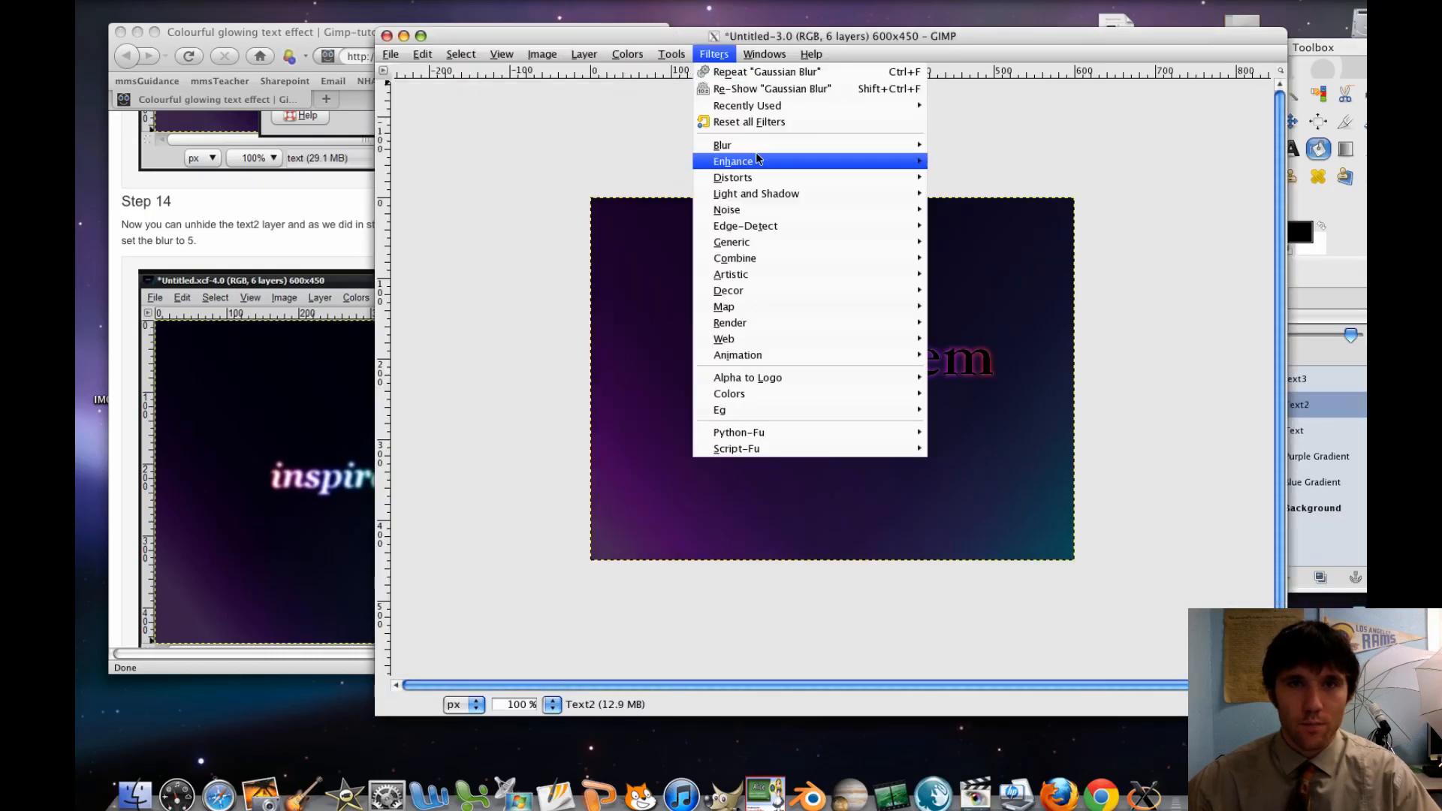
{"action": "mouse_move", "coordinate": [757, 152]}
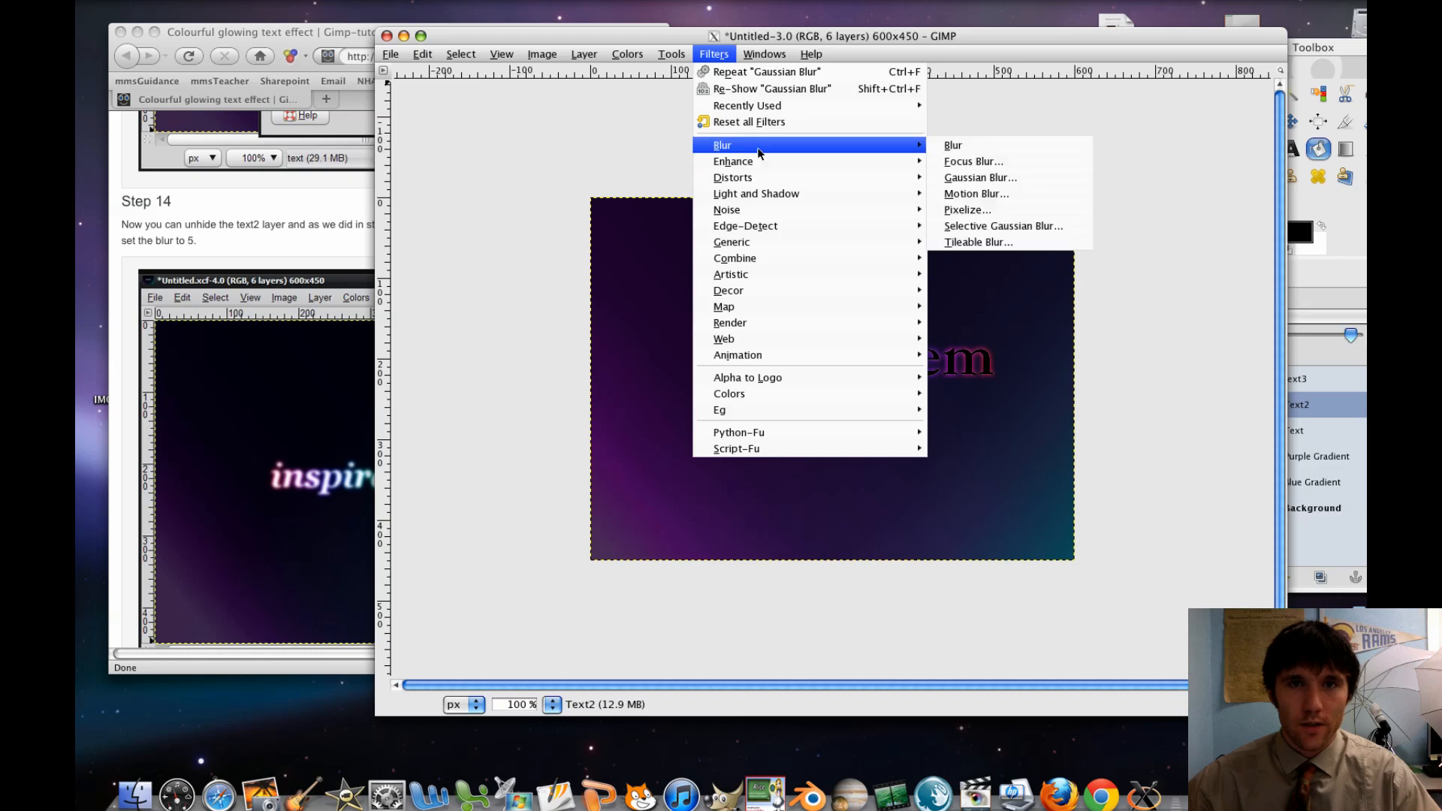
{"action": "left_click", "coordinate": [962, 181]}
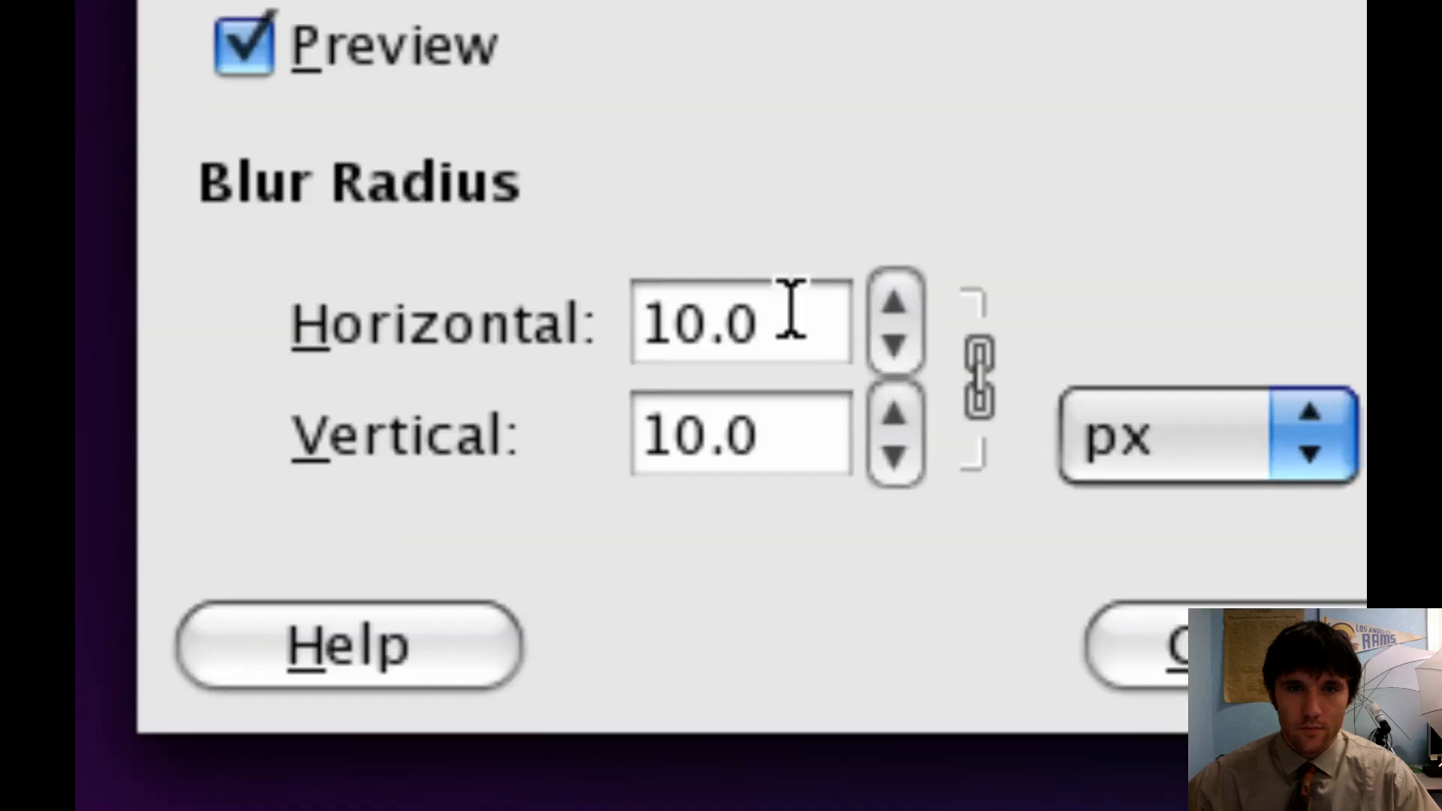
{"action": "left_click", "coordinate": [793, 310]}
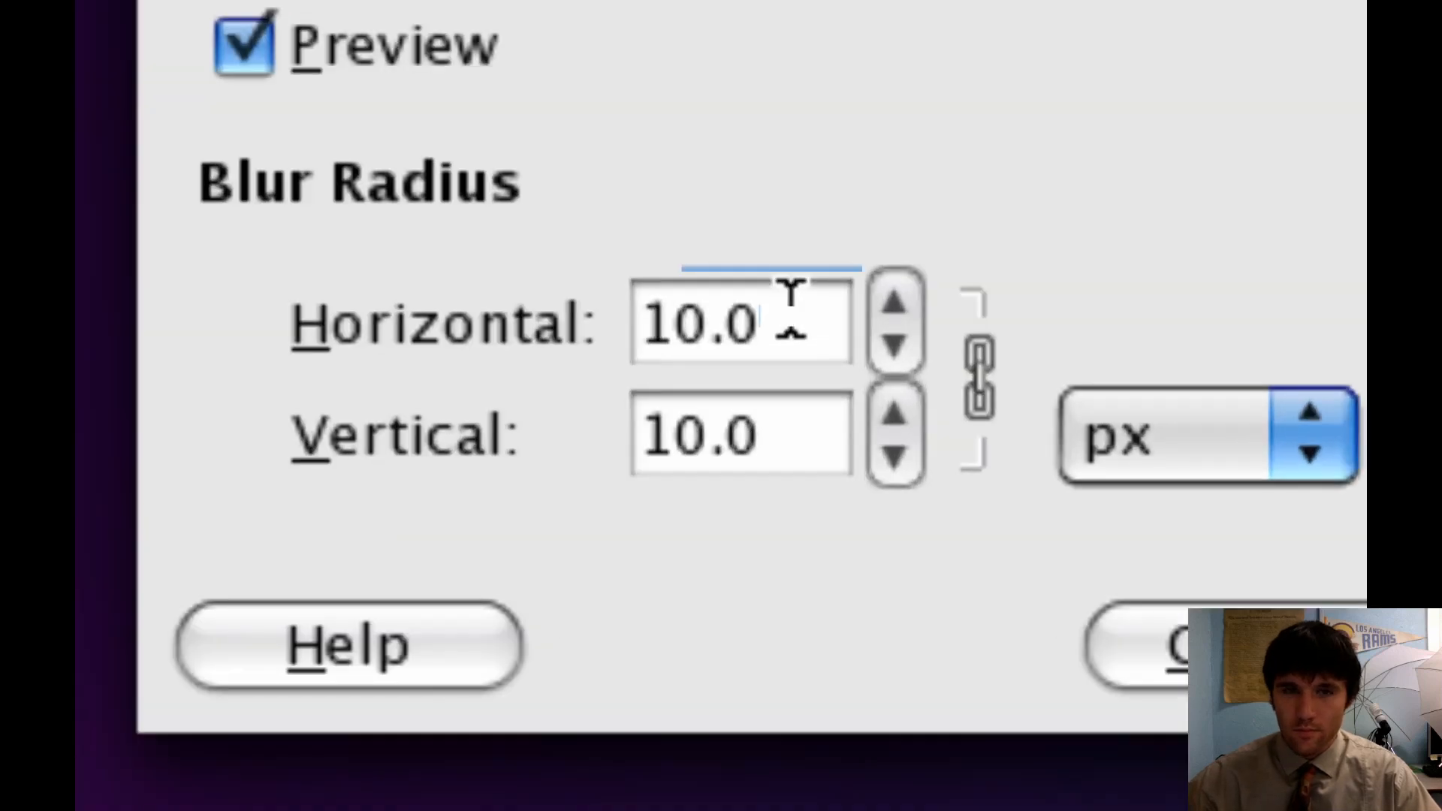
{"action": "key", "text": "BackSpace"}
{"action": "key", "text": "BackSpace"}
{"action": "key", "text": "BackSpace"}
{"action": "key", "text": "BackSpace"}
{"action": "type", "text": "5"}
{"action": "key", "text": "Tab"}
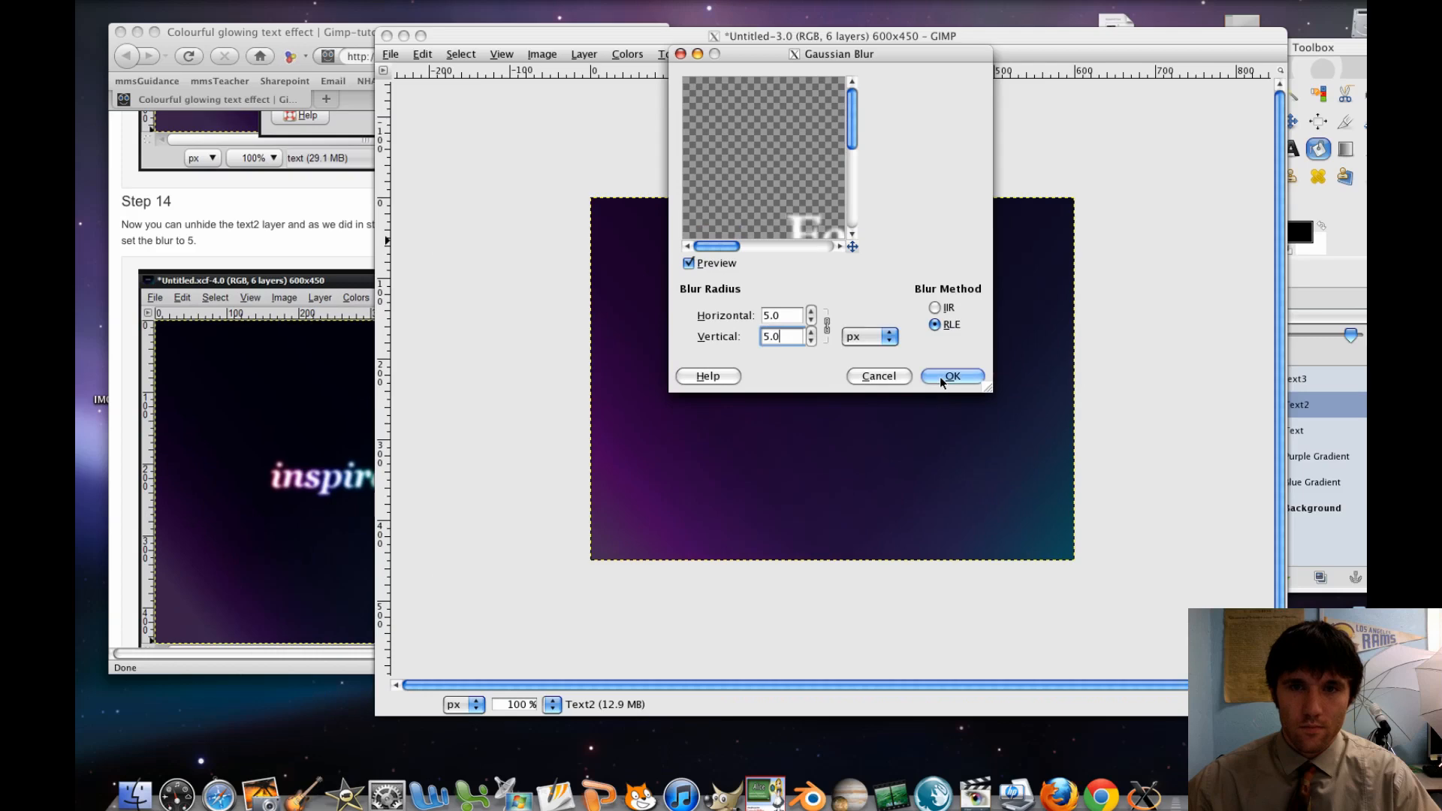
{"action": "left_click", "coordinate": [939, 377]}
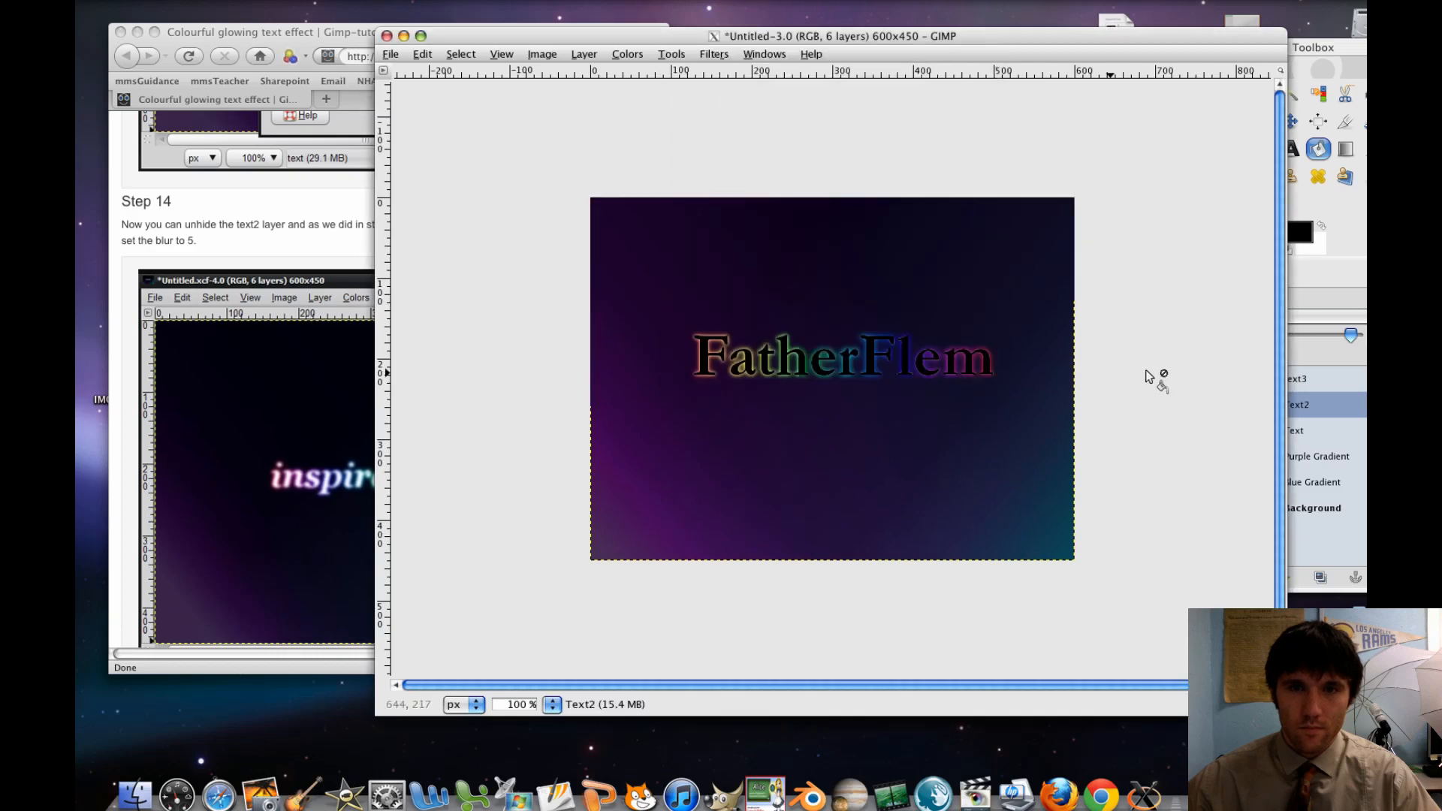
Read the tutorial's Step 15 in the browser and set the text3 layer's mode to Overlay in GIMP
{"action": "left_click", "coordinate": [1344, 373]}
{"action": "left_click", "coordinate": [200, 389]}
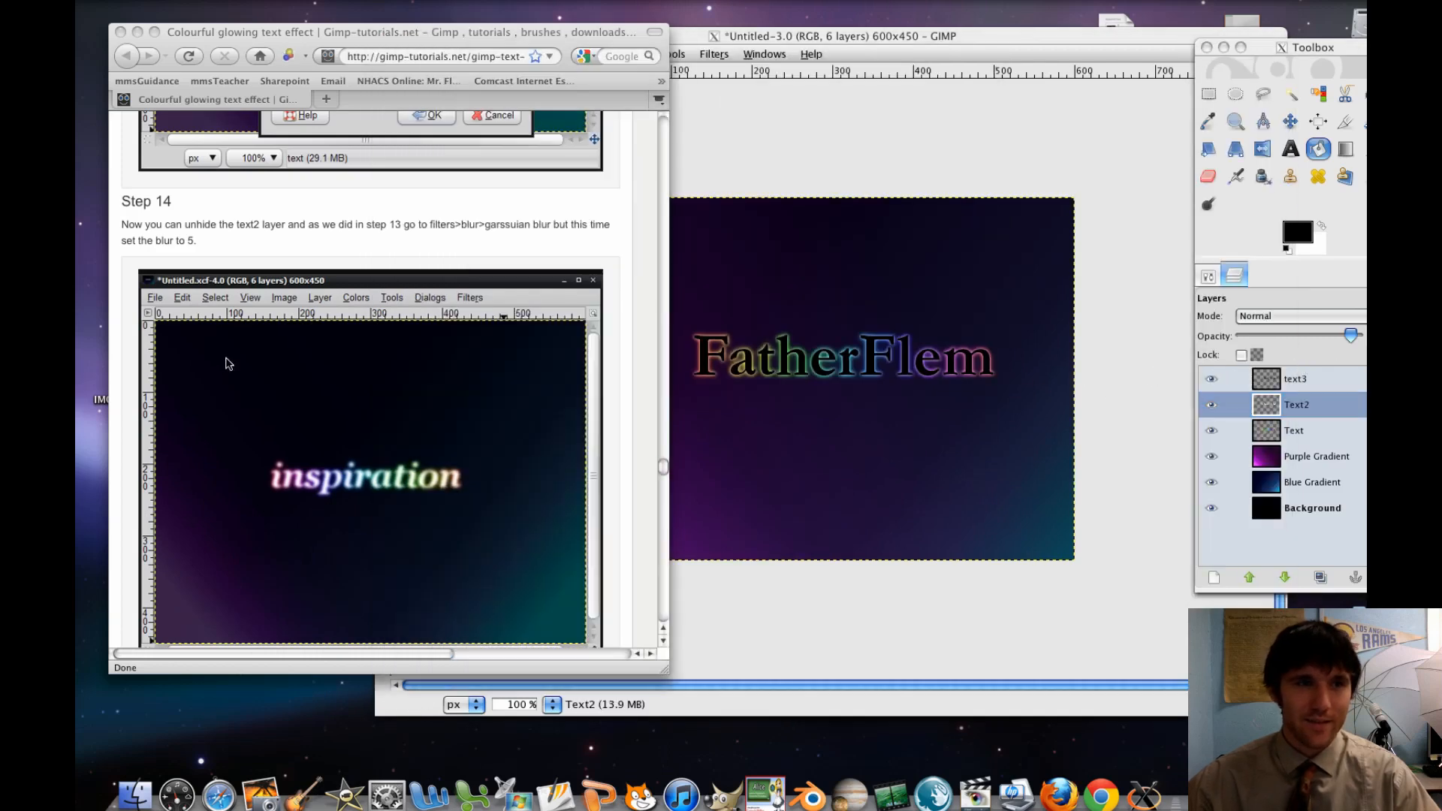
{"action": "scroll", "coordinate": [232, 368], "scroll_direction": "down", "scroll_amount": 10}
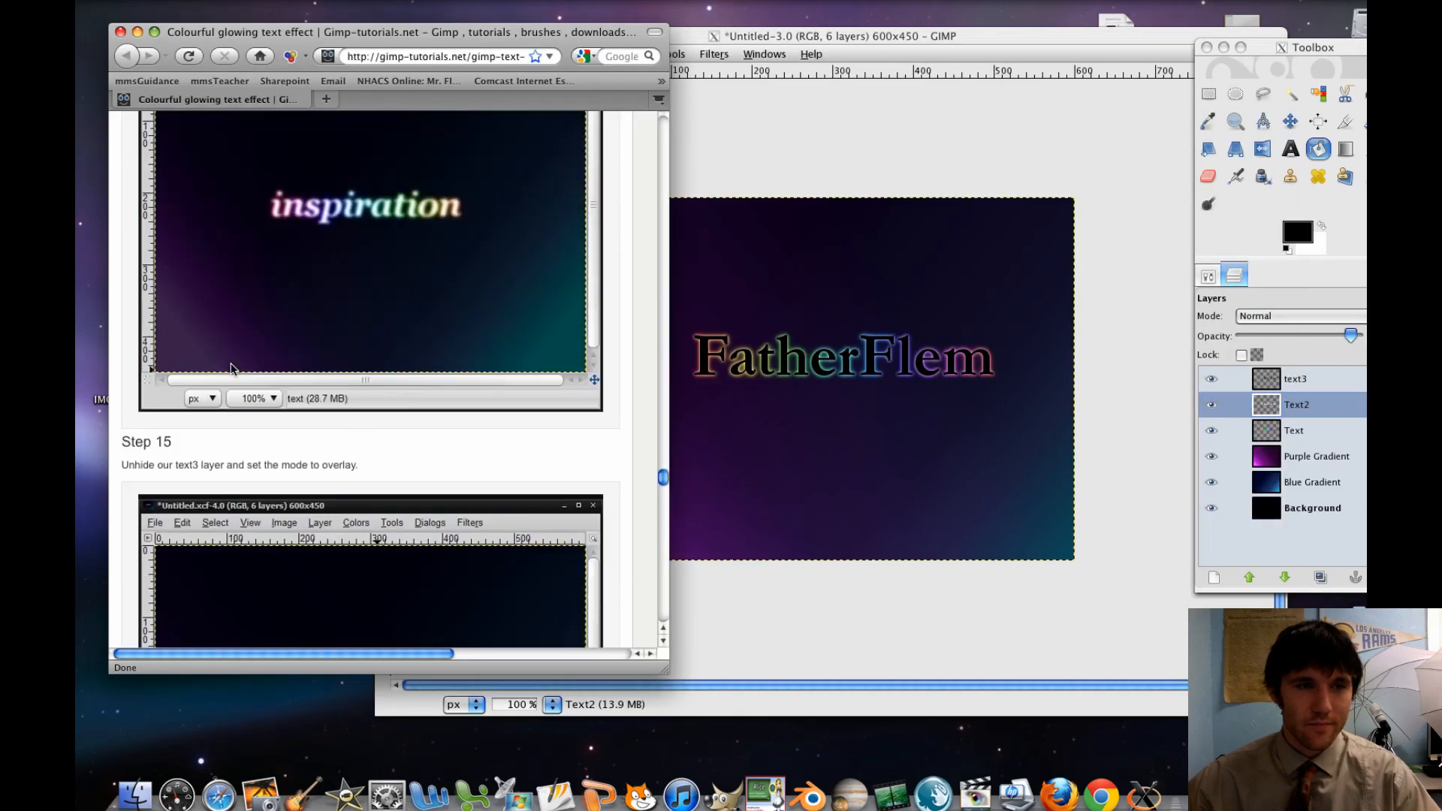
{"action": "scroll", "coordinate": [232, 366], "scroll_direction": "down", "scroll_amount": 5}
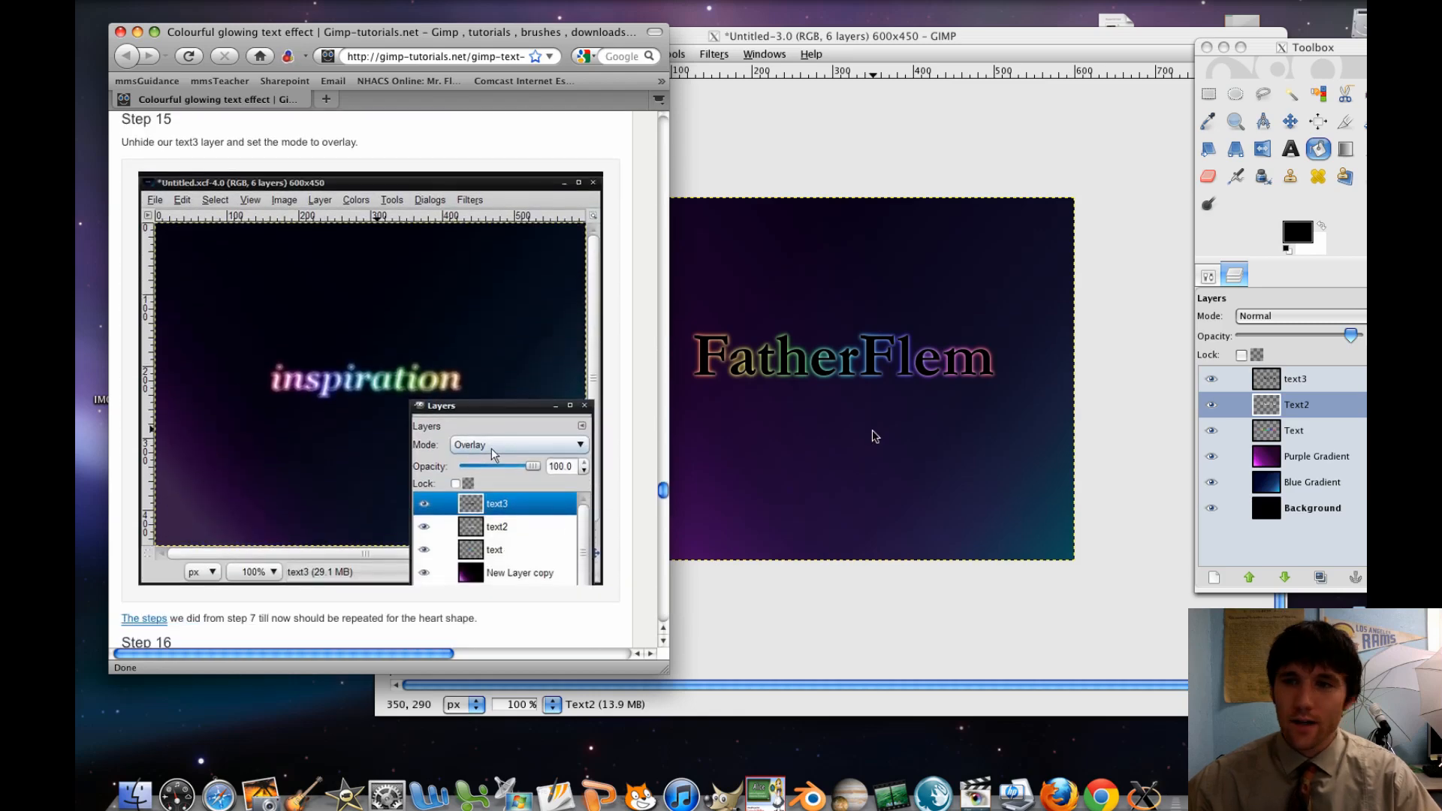
{"action": "left_click", "coordinate": [1268, 386]}
{"action": "left_click", "coordinate": [1269, 386]}
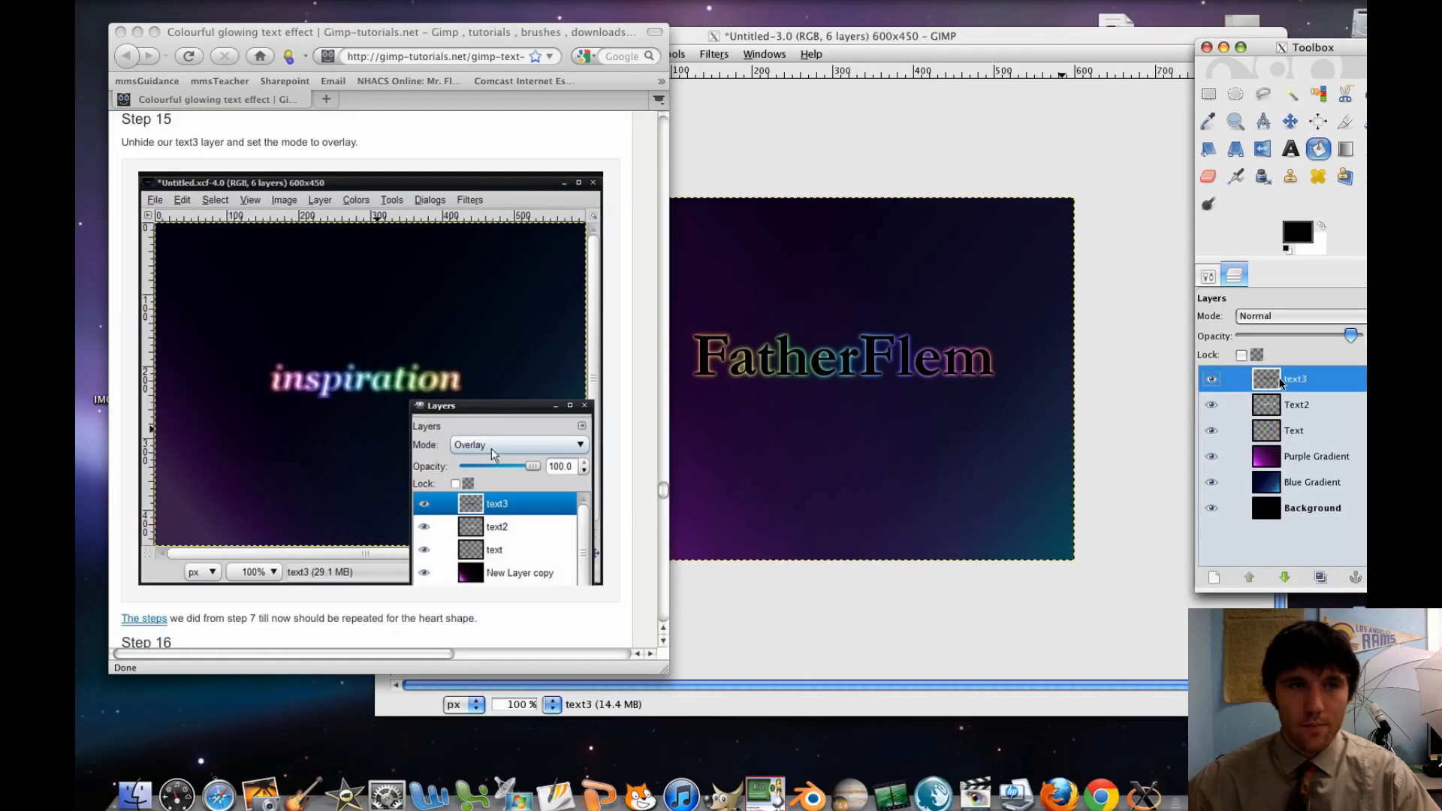
{"action": "left_click", "coordinate": [1285, 317]}
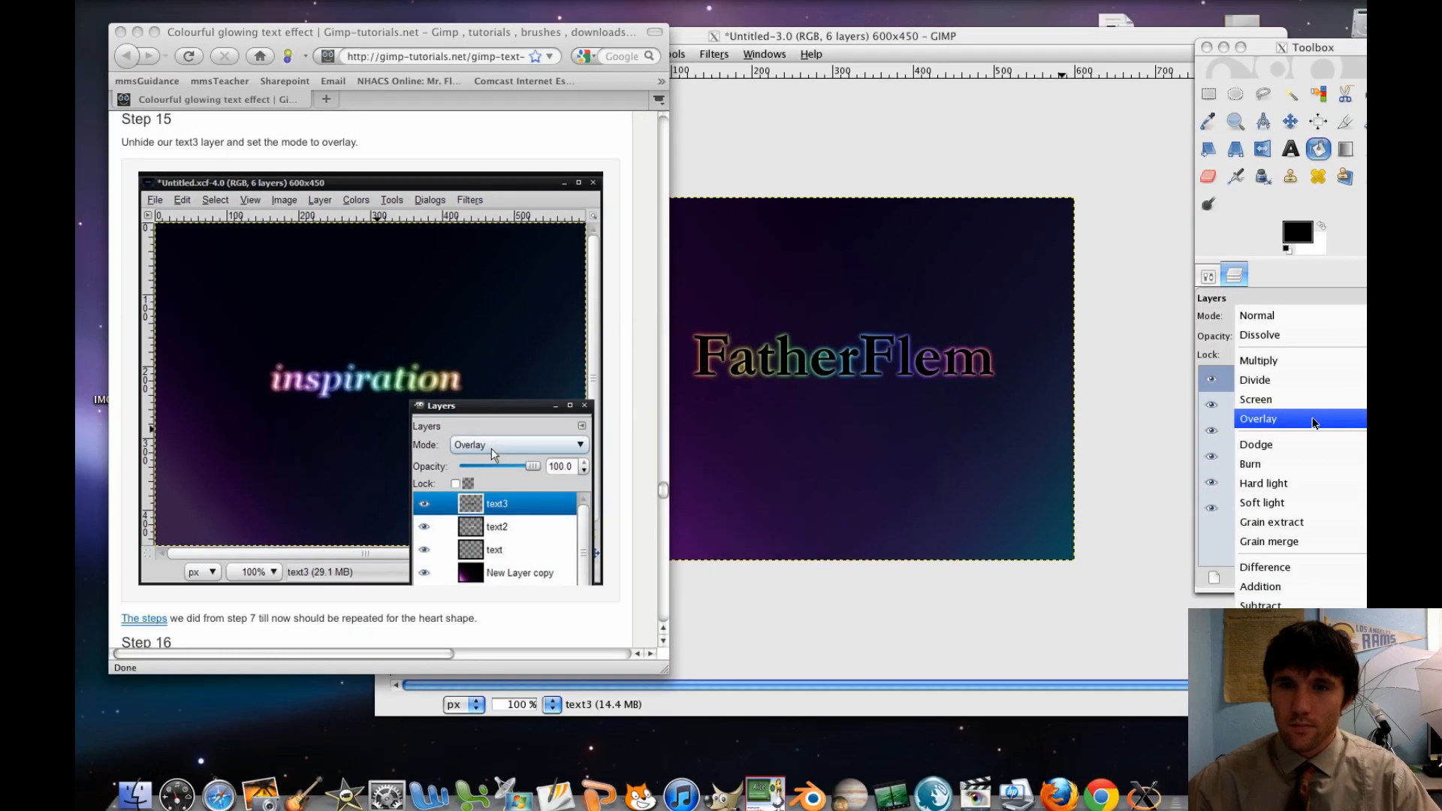
{"action": "left_click", "coordinate": [1314, 423]}
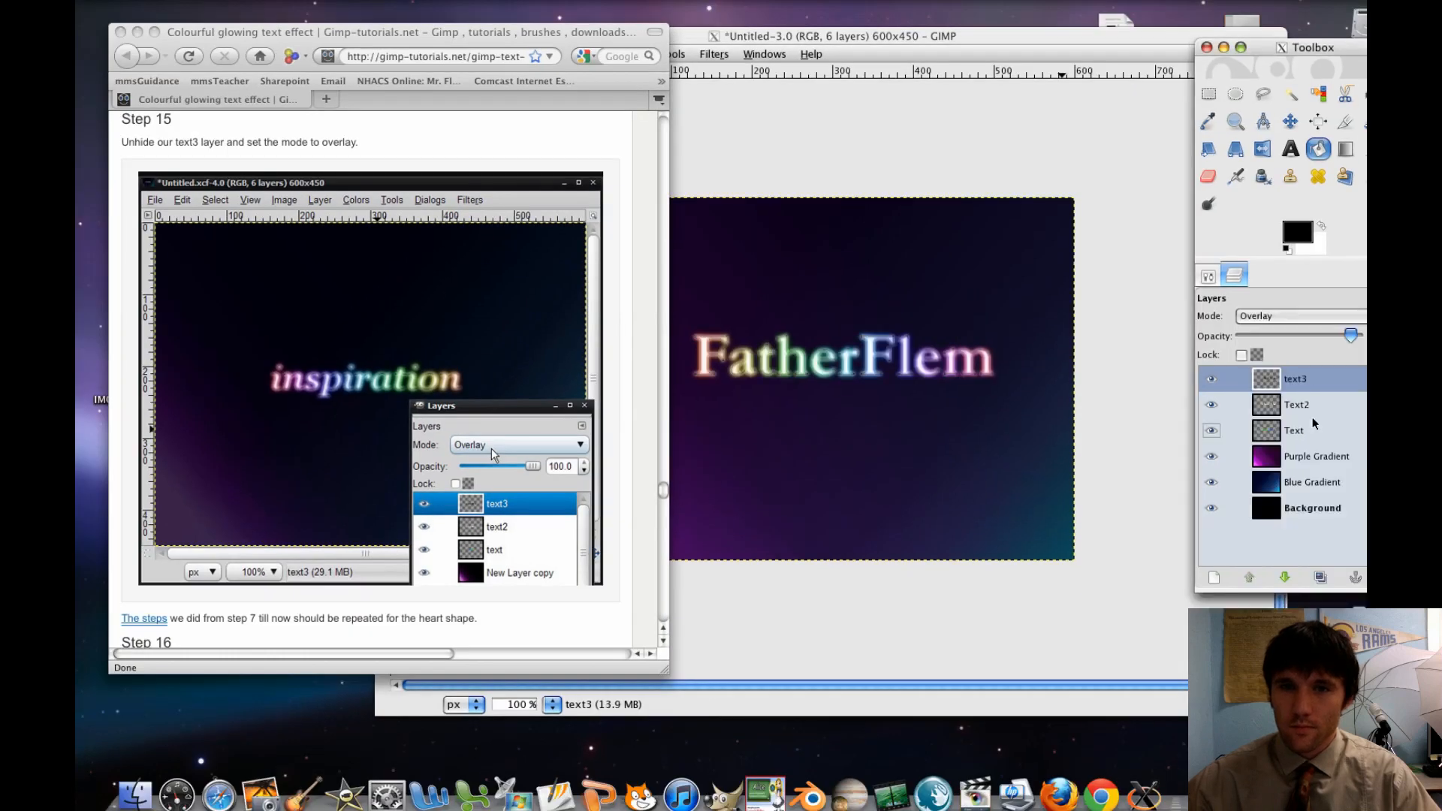
Look through the tutorial's Steps 16 and 17 and its final example images, and close the browser window
{"action": "scroll", "coordinate": [476, 381], "scroll_direction": "down", "scroll_amount": 1}
{"action": "scroll", "coordinate": [476, 381], "scroll_direction": "down", "scroll_amount": 10}
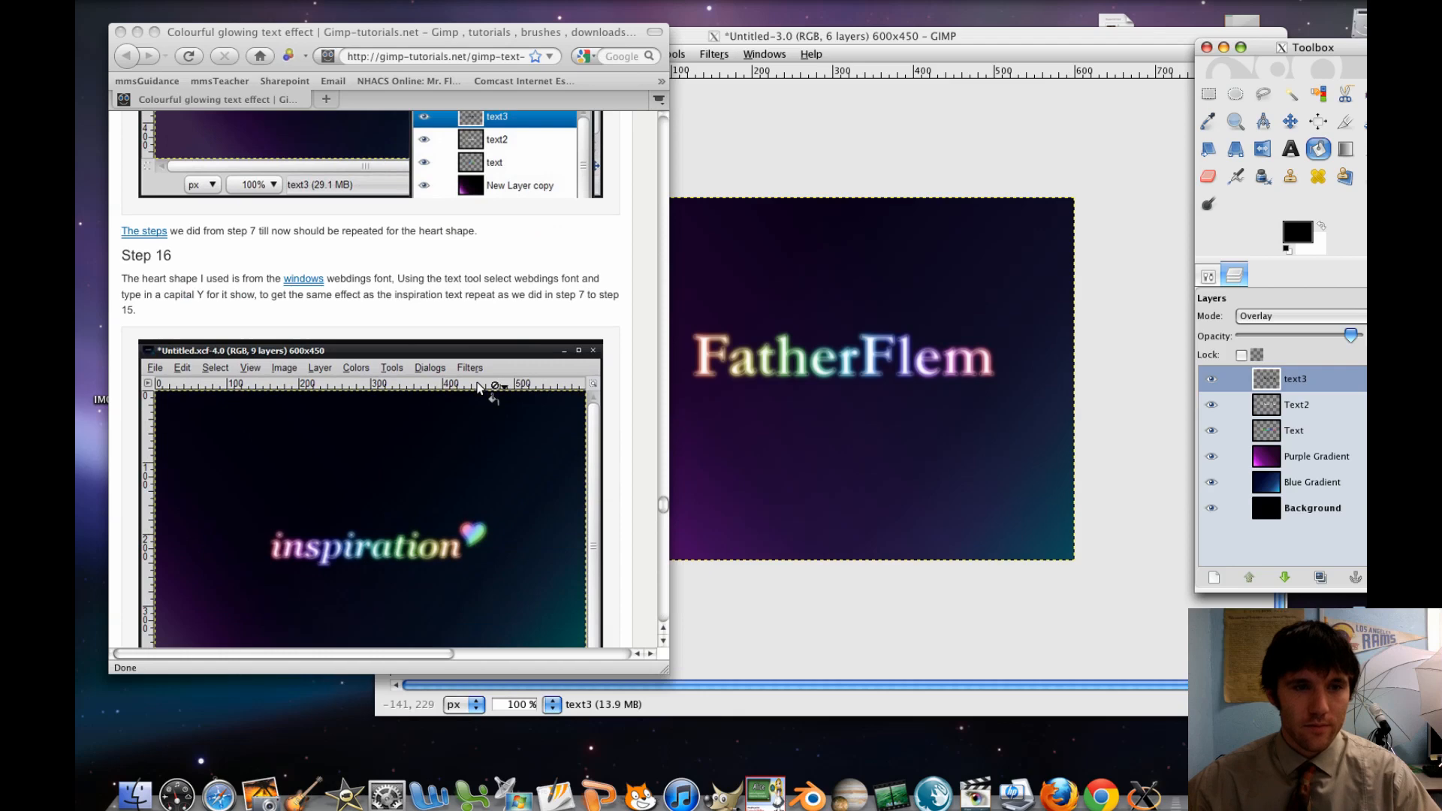
{"action": "scroll", "coordinate": [477, 387], "scroll_direction": "down", "scroll_amount": 9}
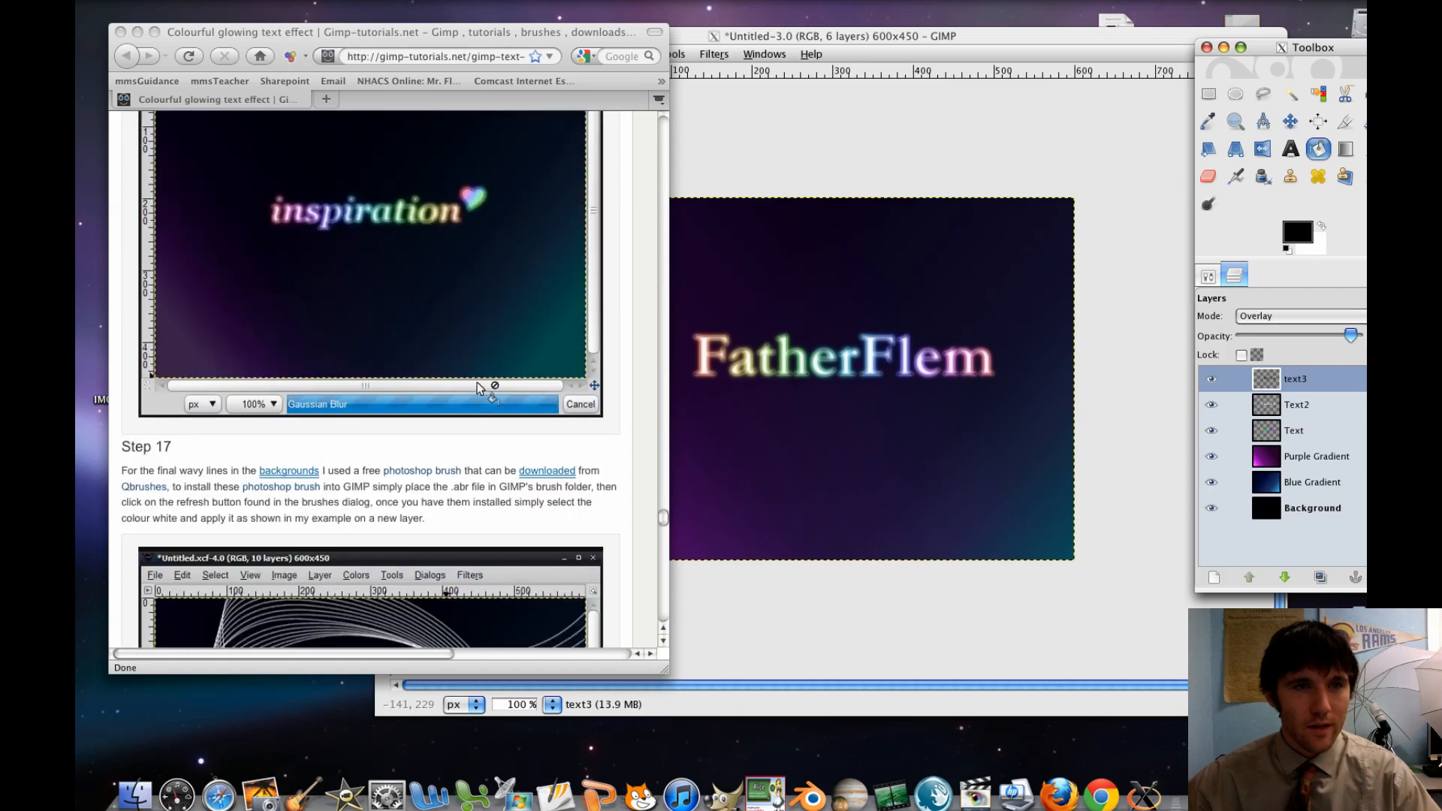
{"action": "scroll", "coordinate": [476, 381], "scroll_direction": "down", "scroll_amount": 18}
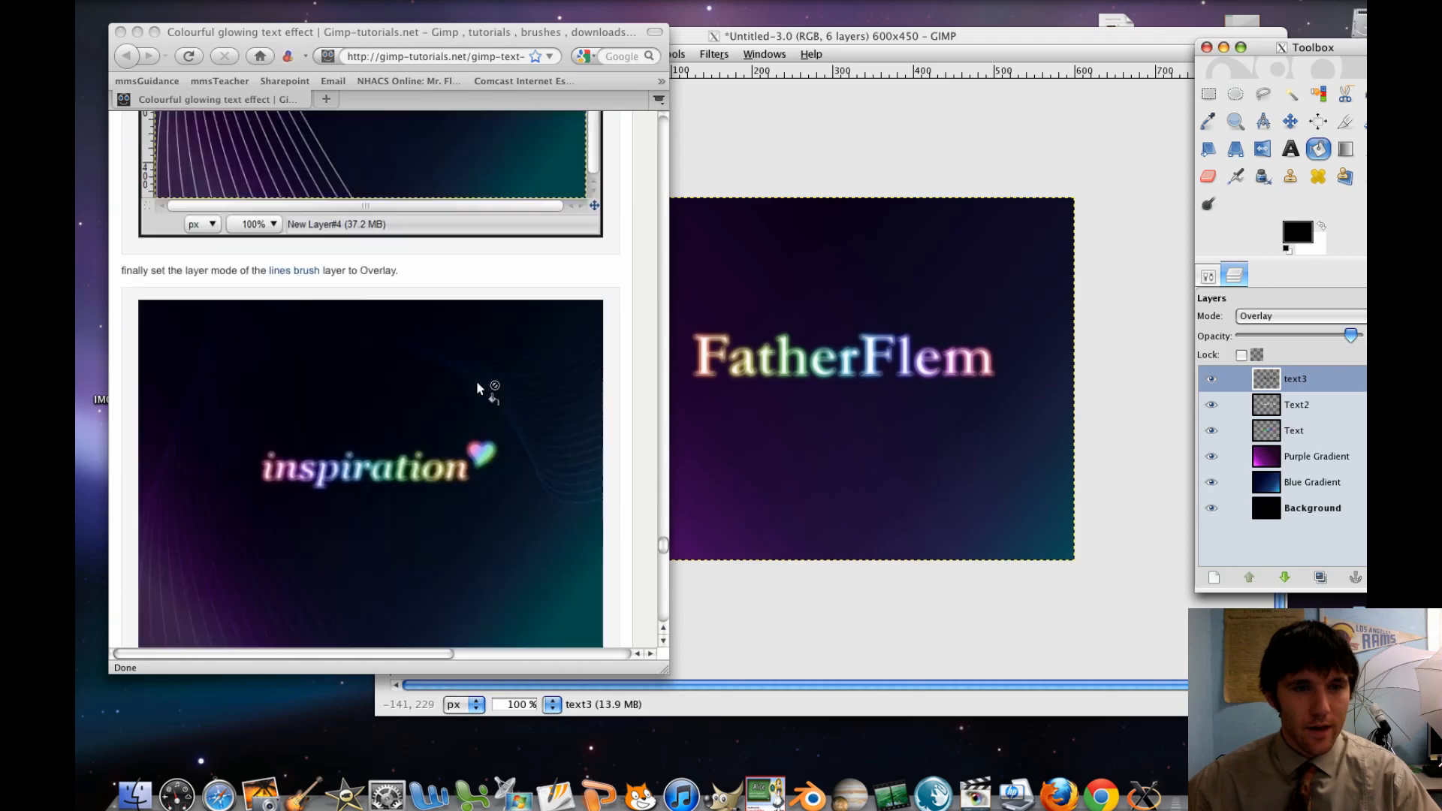
{"action": "scroll", "coordinate": [478, 384], "scroll_direction": "down", "scroll_amount": 16}
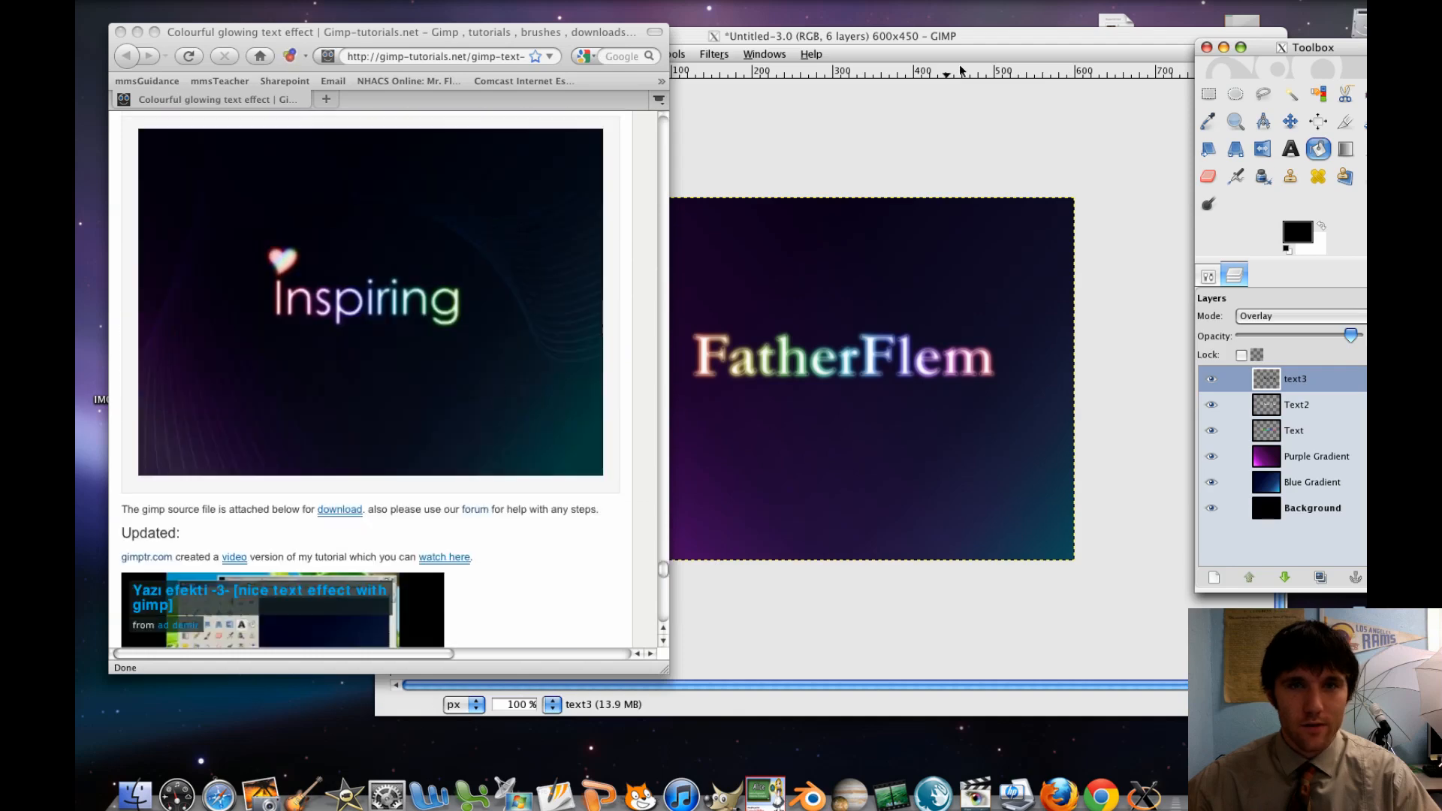
{"action": "left_click", "coordinate": [119, 32]}
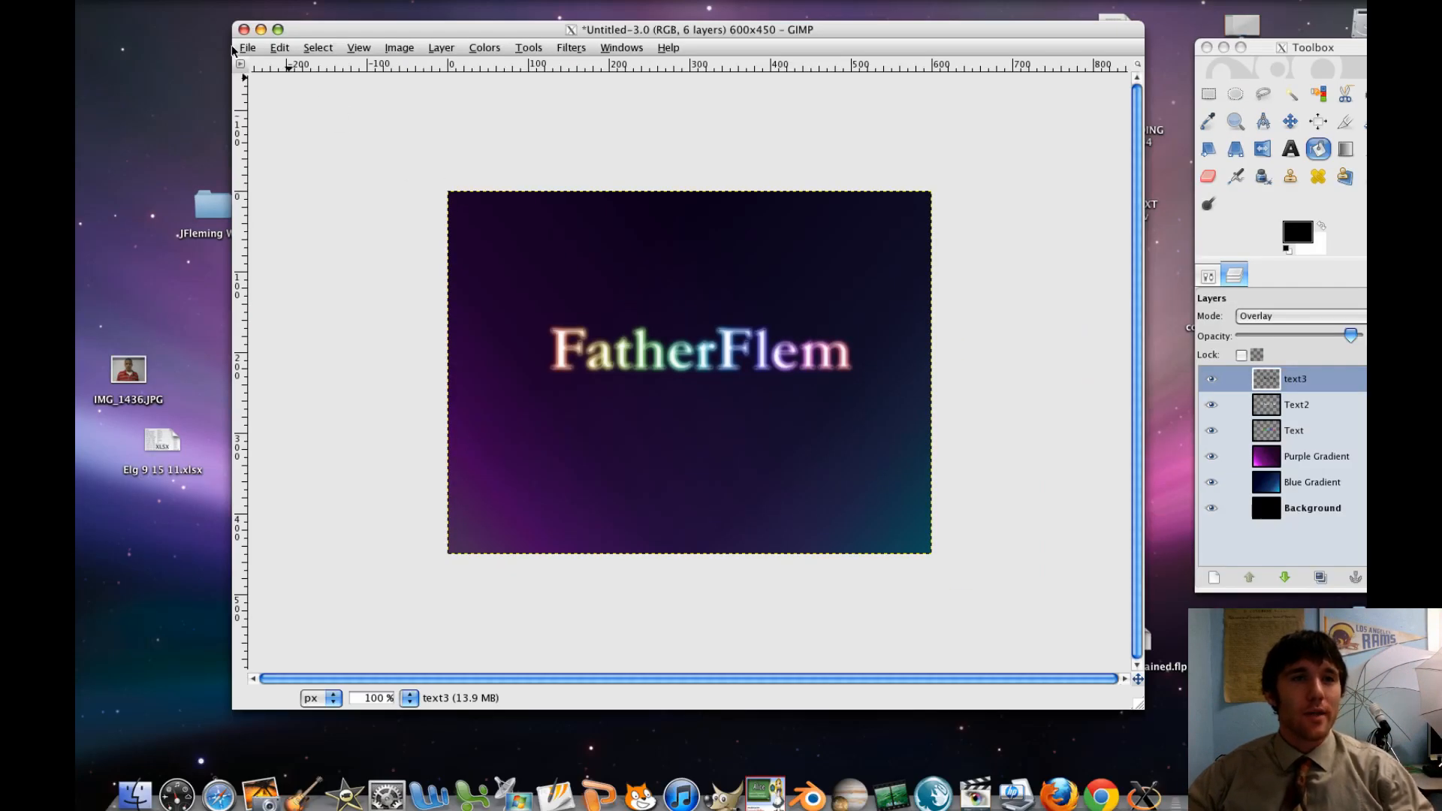
Save the image as "color text HQ.jpg" in the personal folder on the Desktop, exporting it as a flattened JPEG at quality 100
{"action": "left_click", "coordinate": [248, 48]}
{"action": "left_click", "coordinate": [414, 207]}
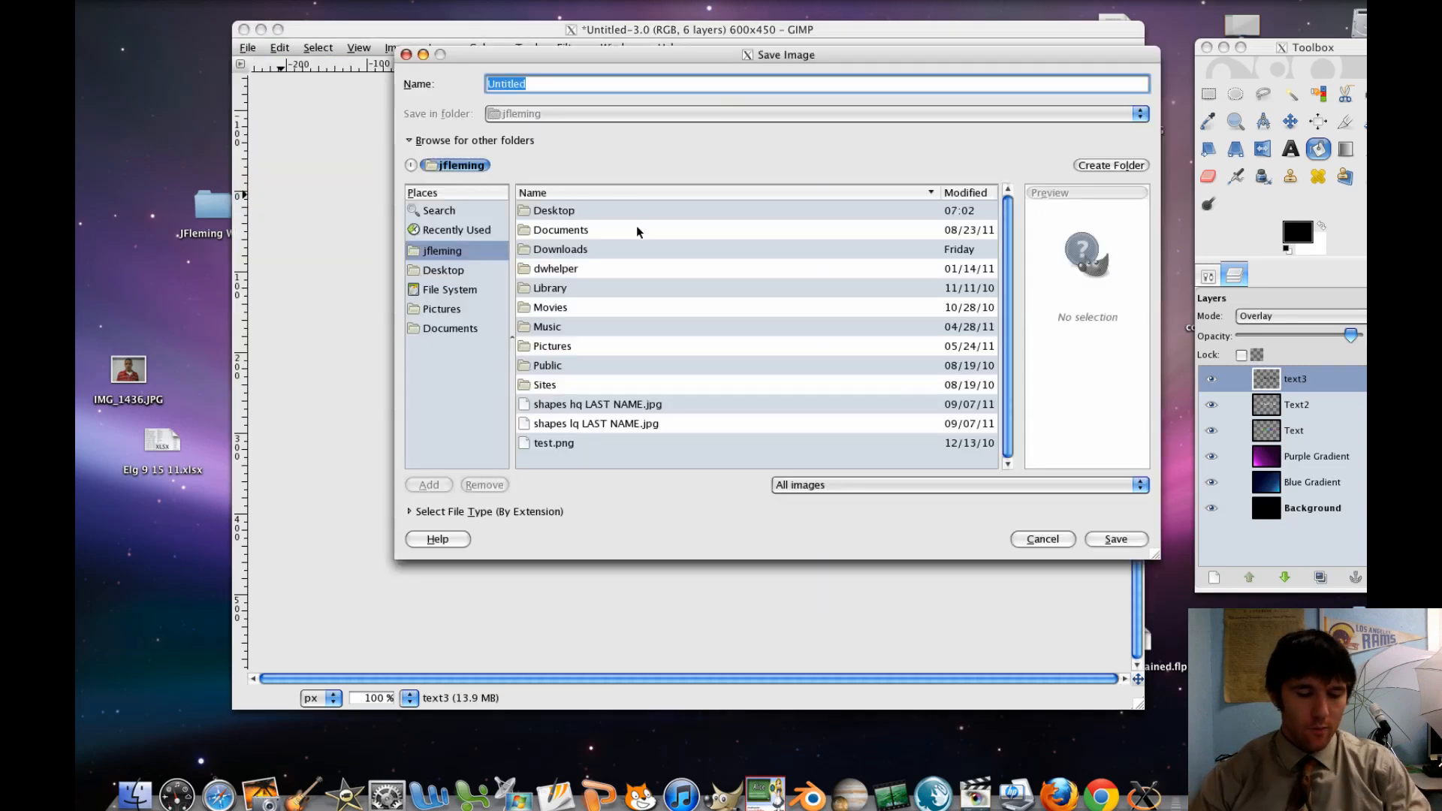
{"action": "type", "text": "color "}
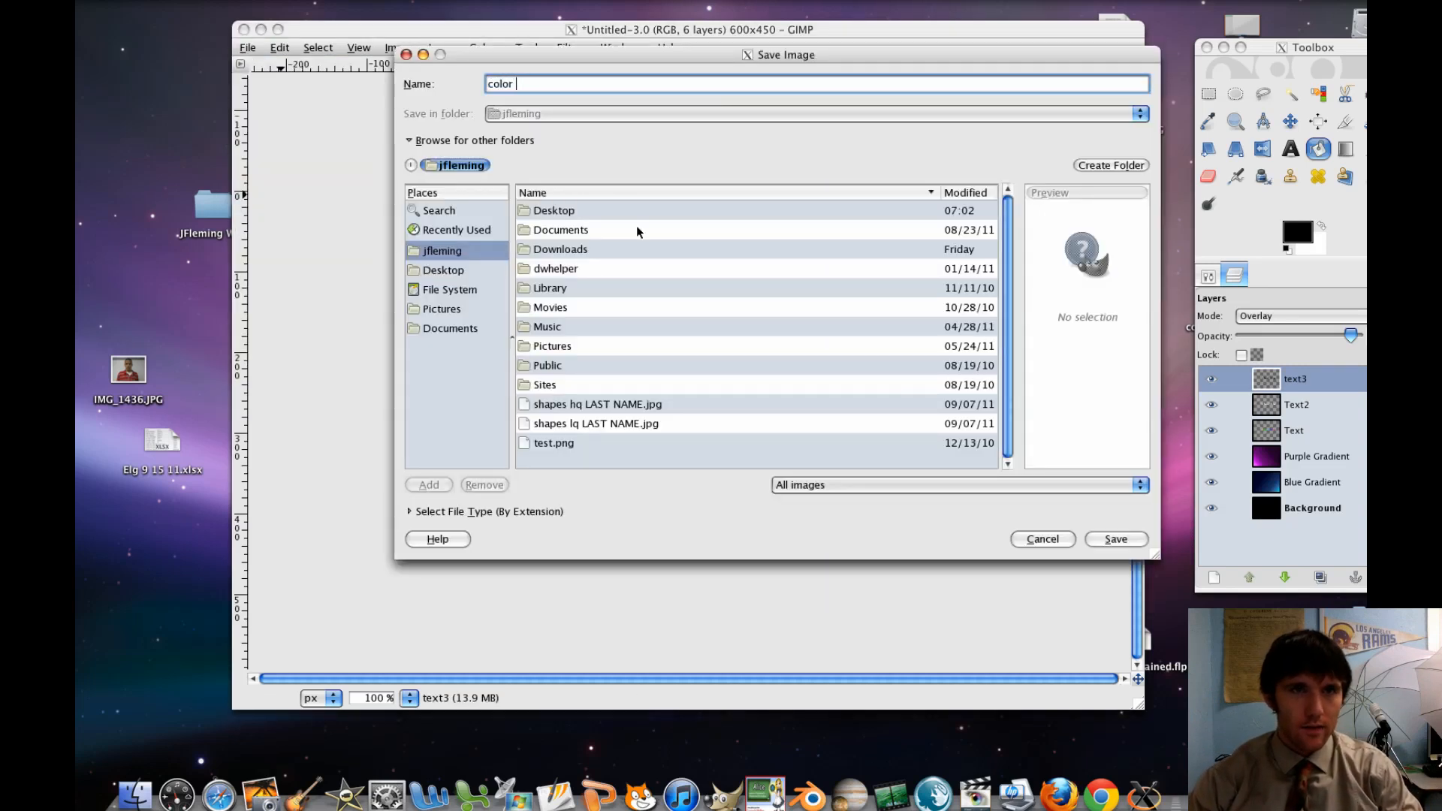
{"action": "type", "text": "text HQ.jpg"}
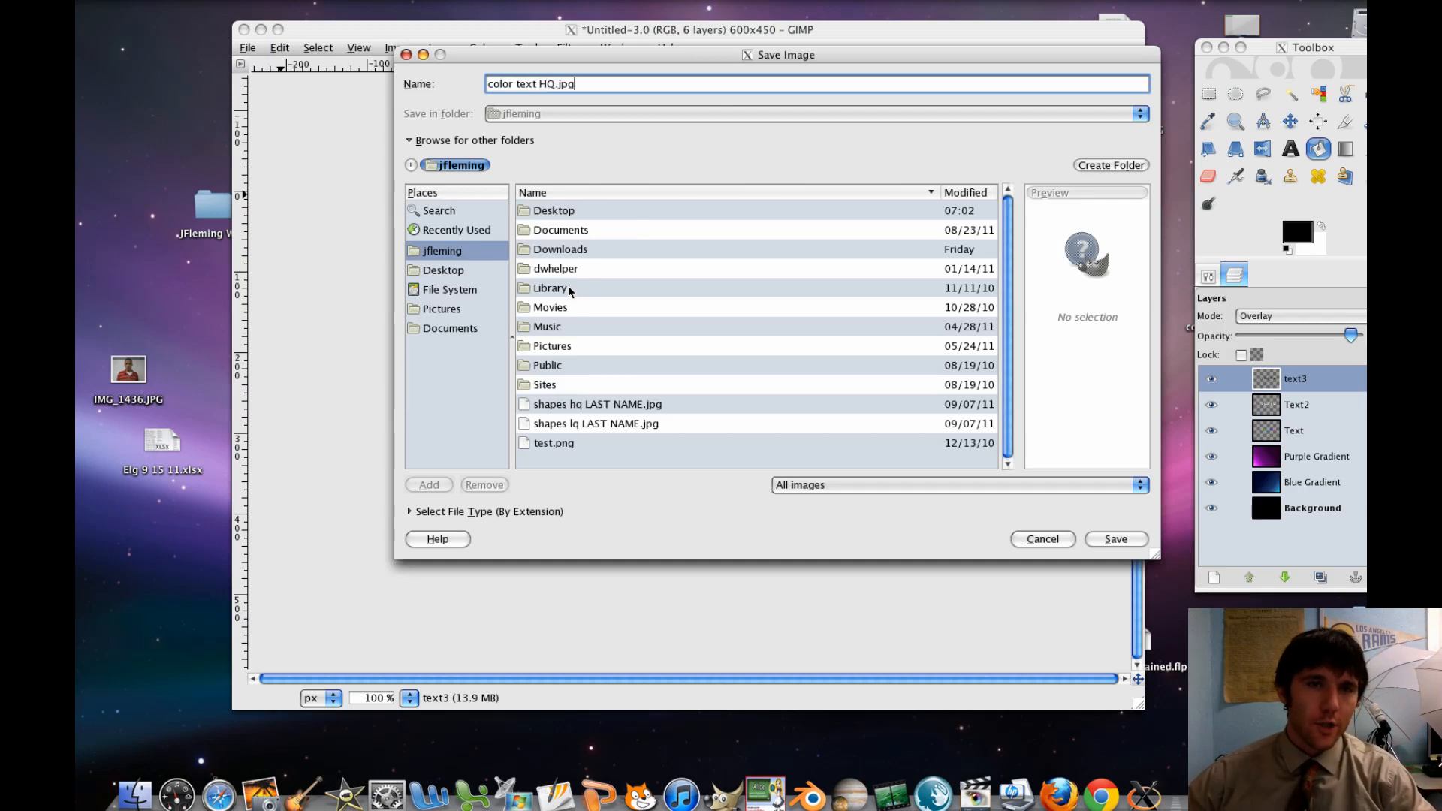
{"action": "left_click", "coordinate": [473, 269]}
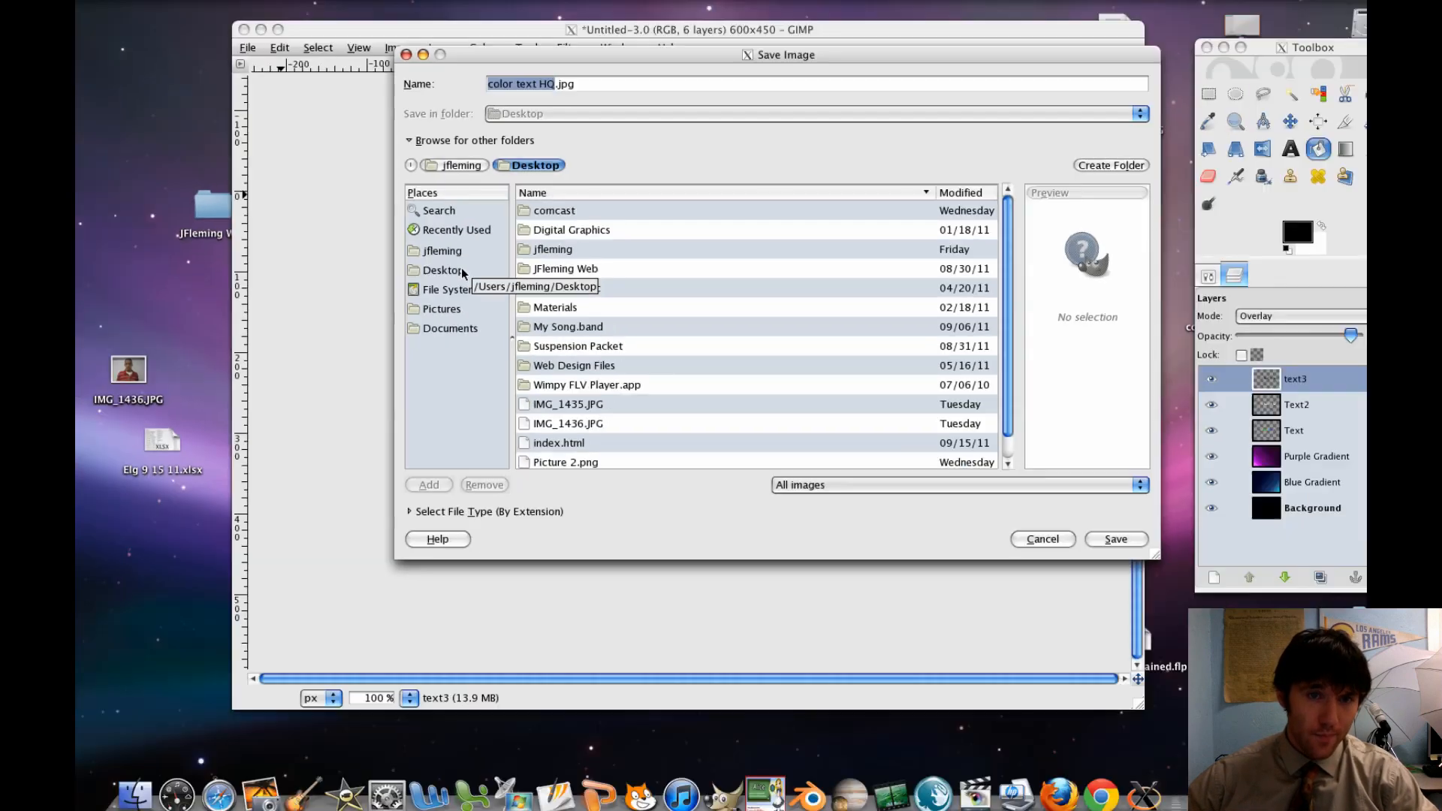
{"action": "left_click", "coordinate": [555, 255]}
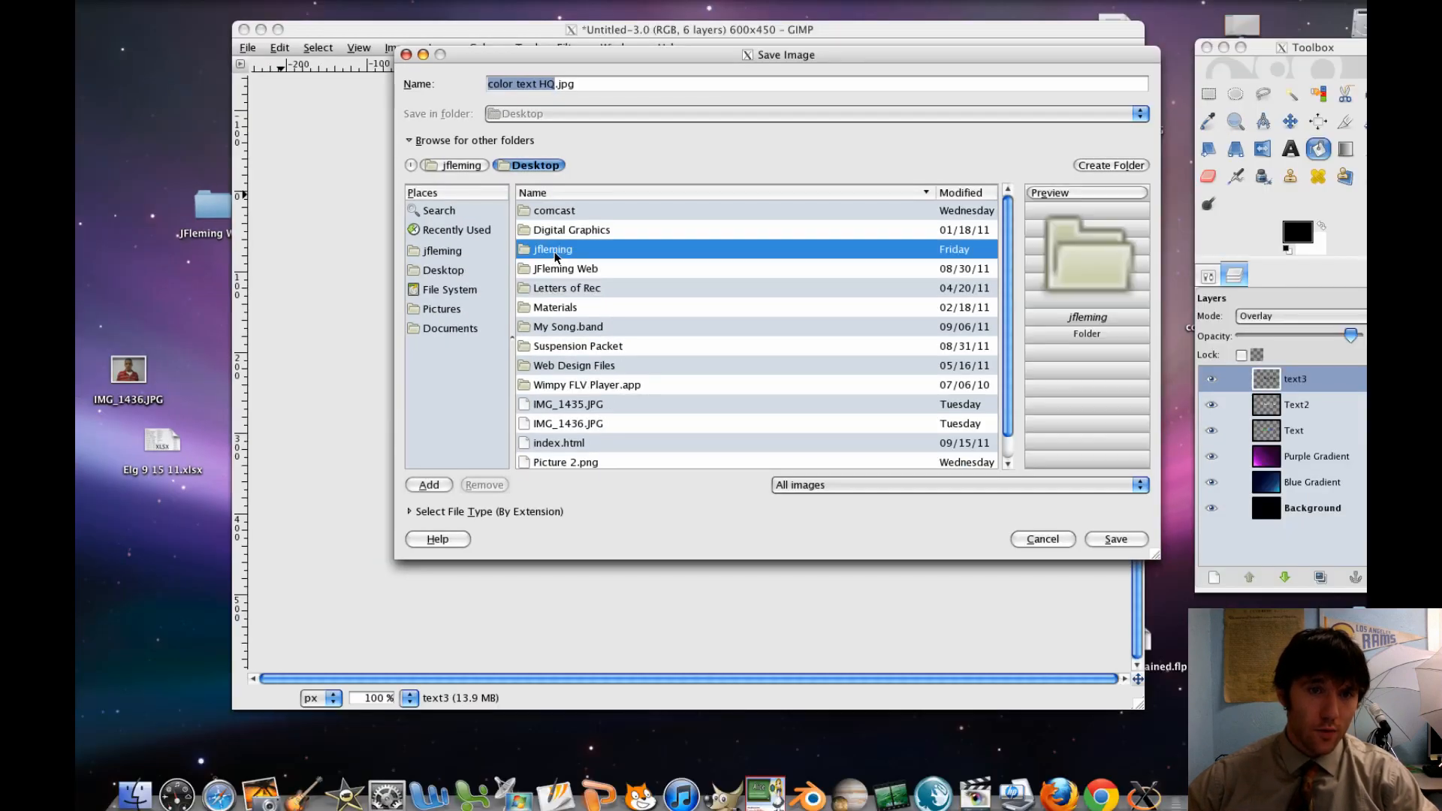
{"action": "left_click", "coordinate": [1123, 538]}
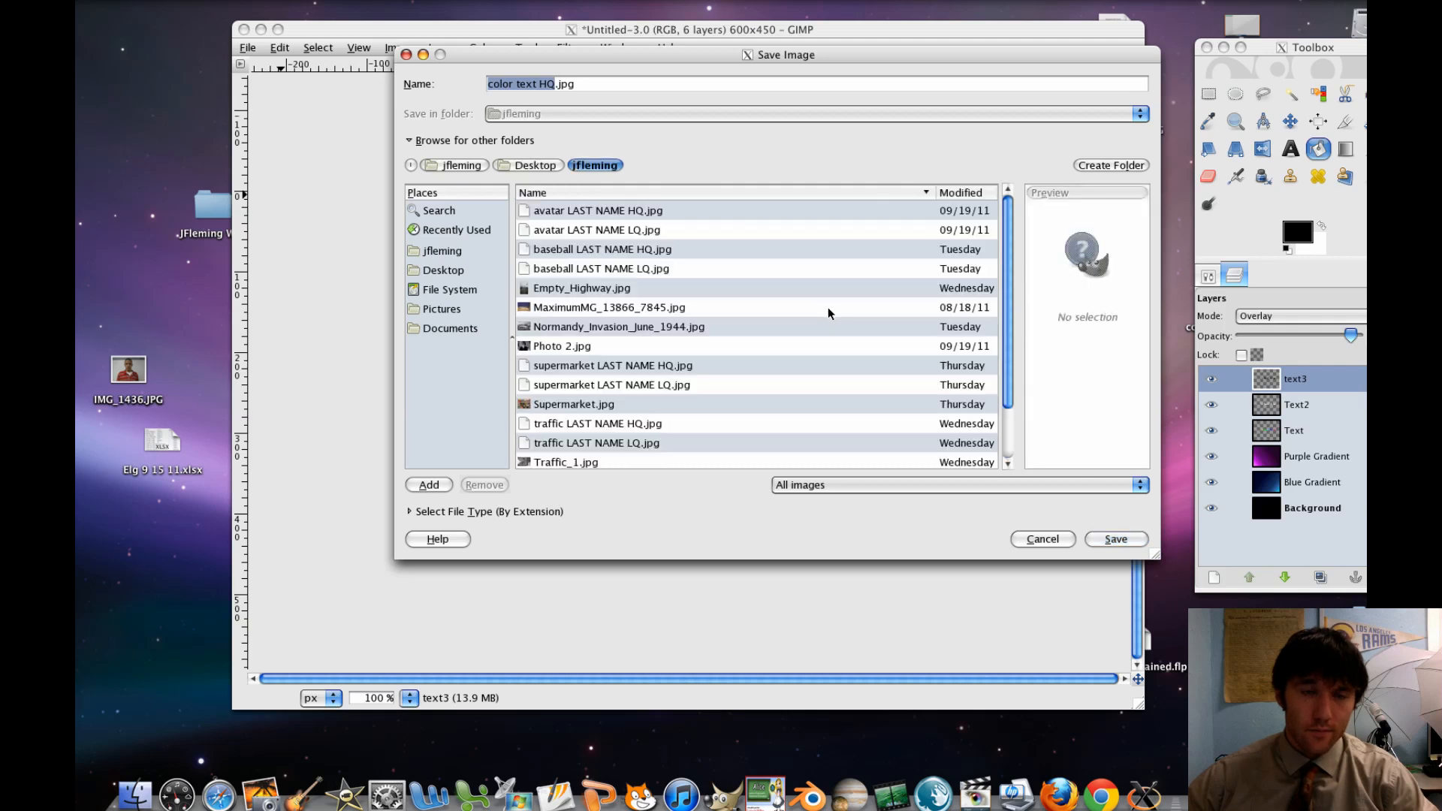
{"action": "left_click", "coordinate": [1122, 538]}
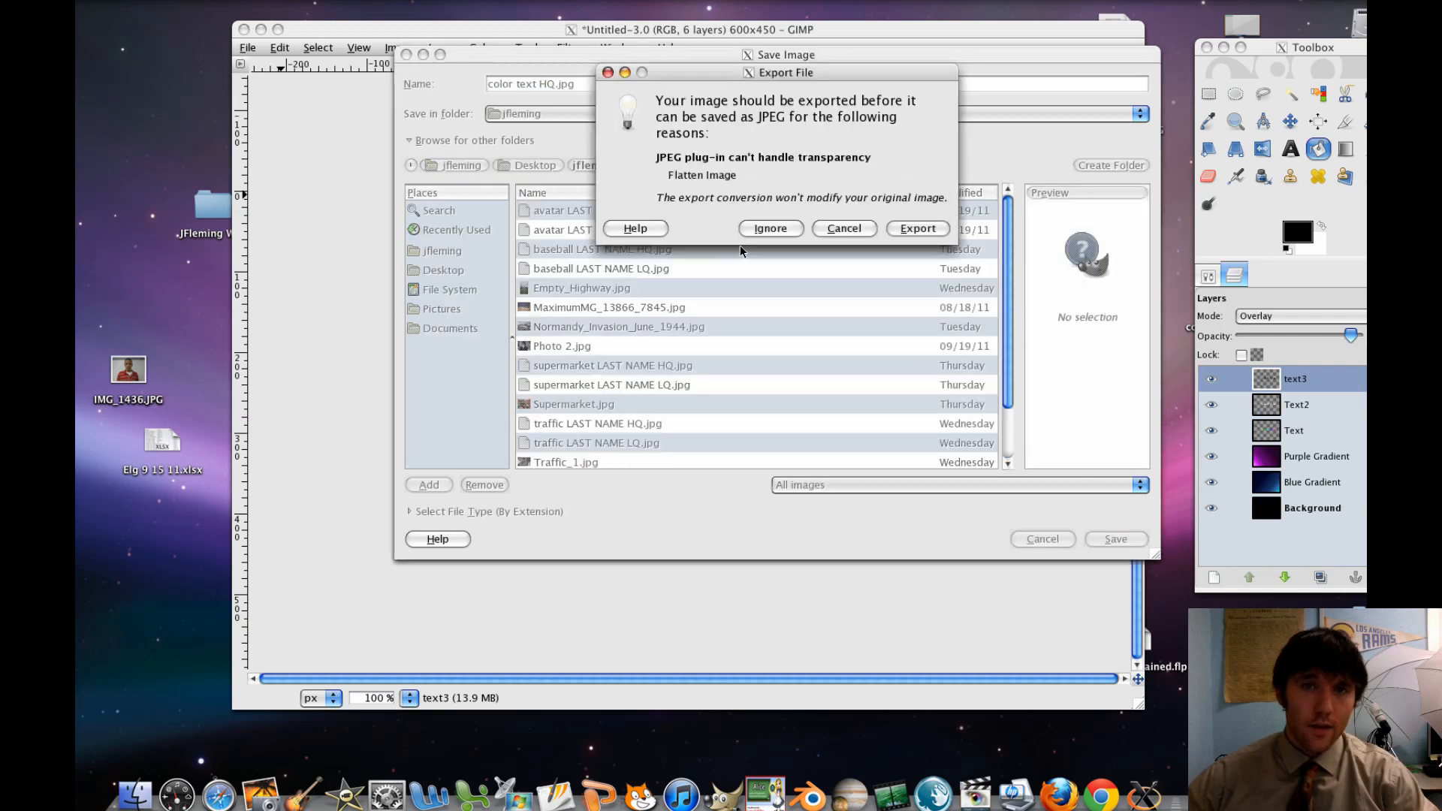
{"action": "left_click", "coordinate": [911, 230]}
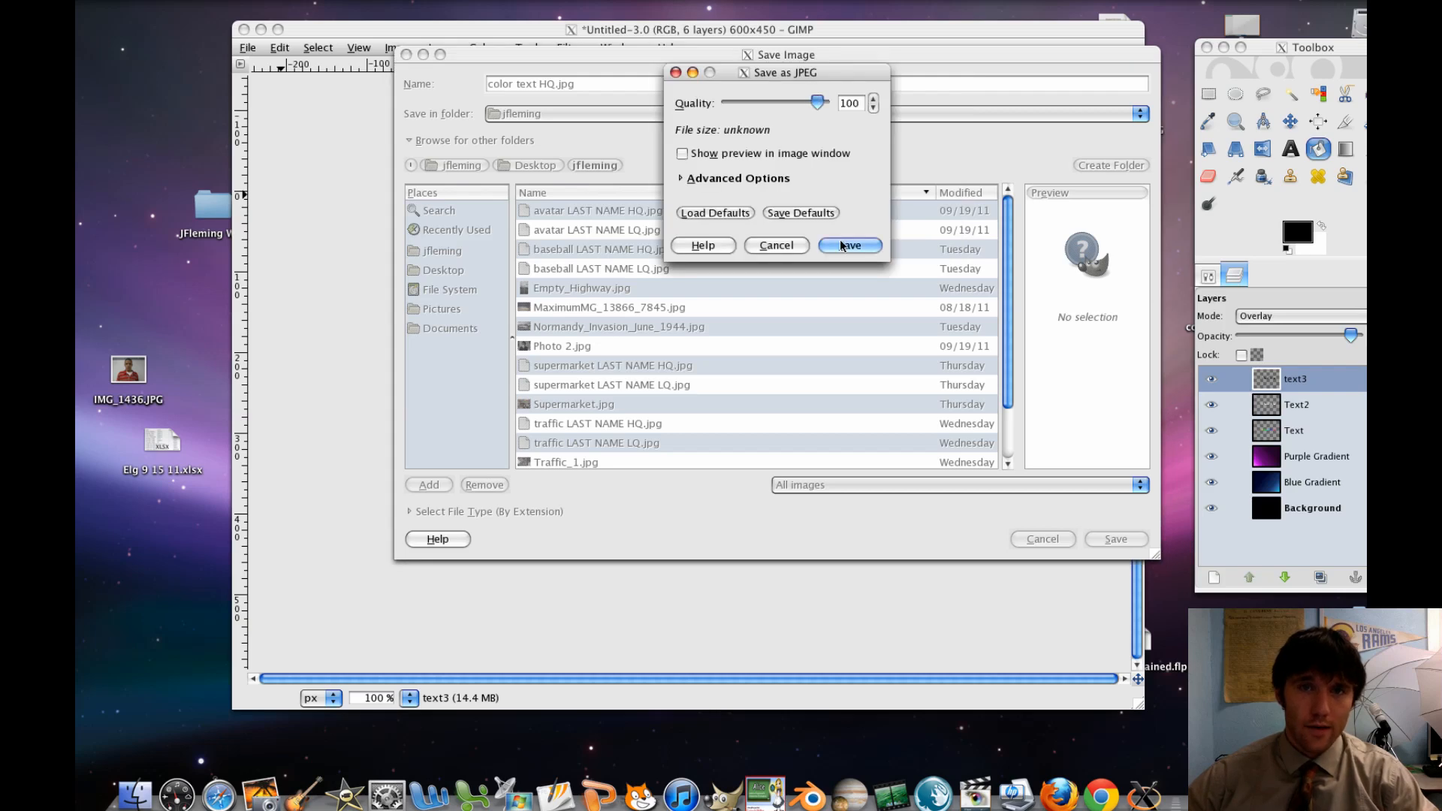
{"action": "left_click", "coordinate": [841, 245]}
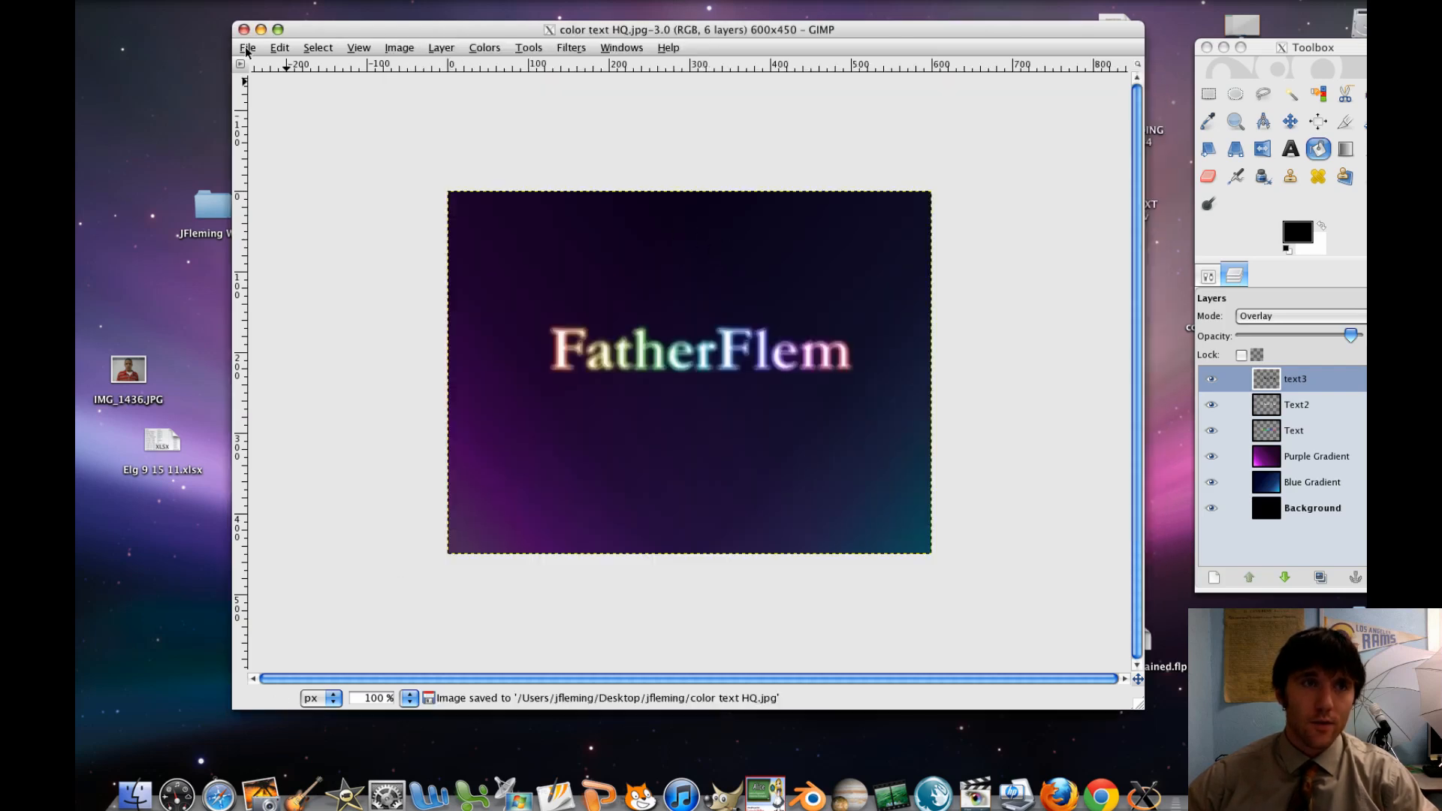
Save a copy of the image in the same folder, named "color text" followed by the author's last name and "LQ.jpg"
{"action": "left_click", "coordinate": [248, 49]}
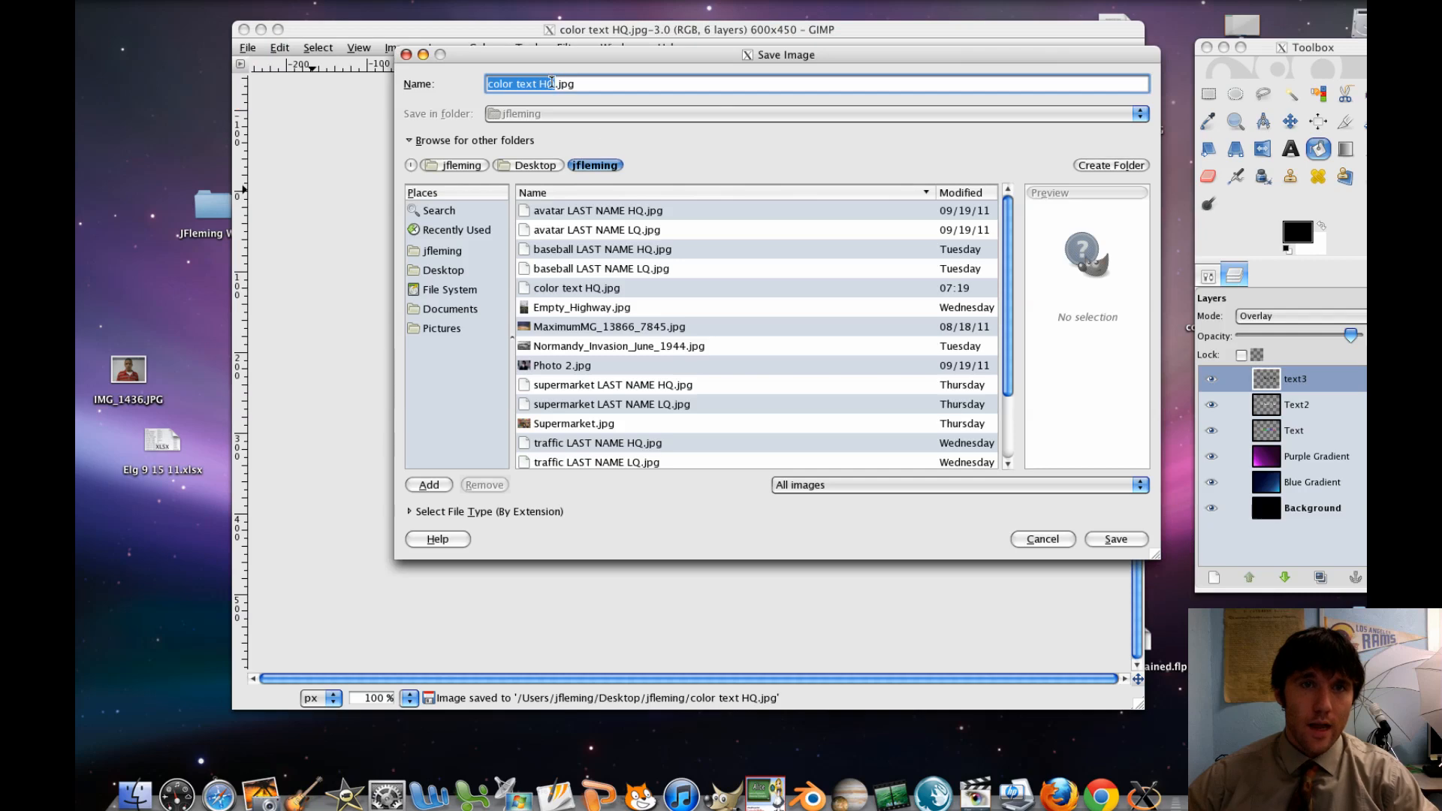
{"action": "left_click", "coordinate": [550, 83]}
{"action": "key", "text": "BackSpace"}
{"action": "type", "text": "L"}
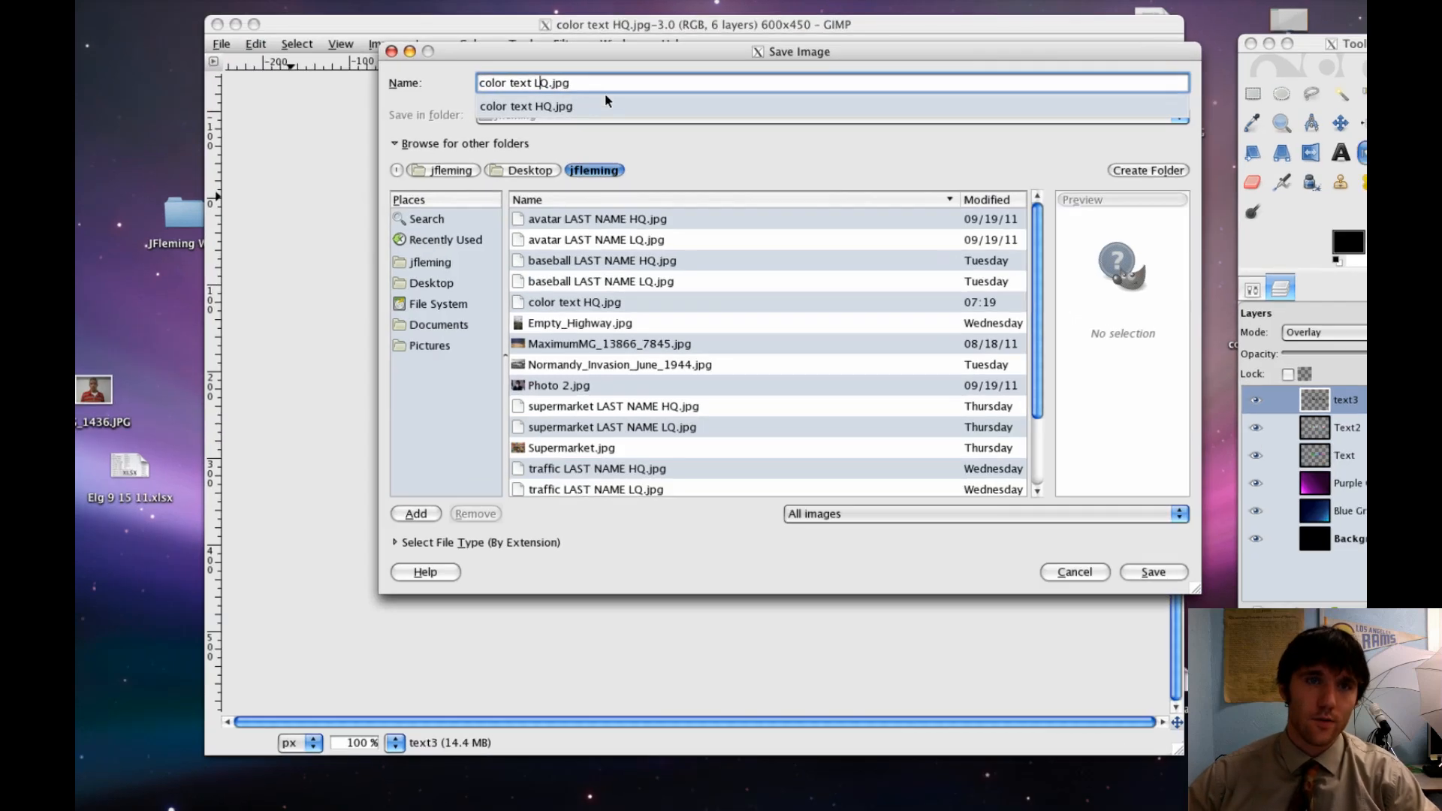
{"action": "left_click", "coordinate": [601, 87]}
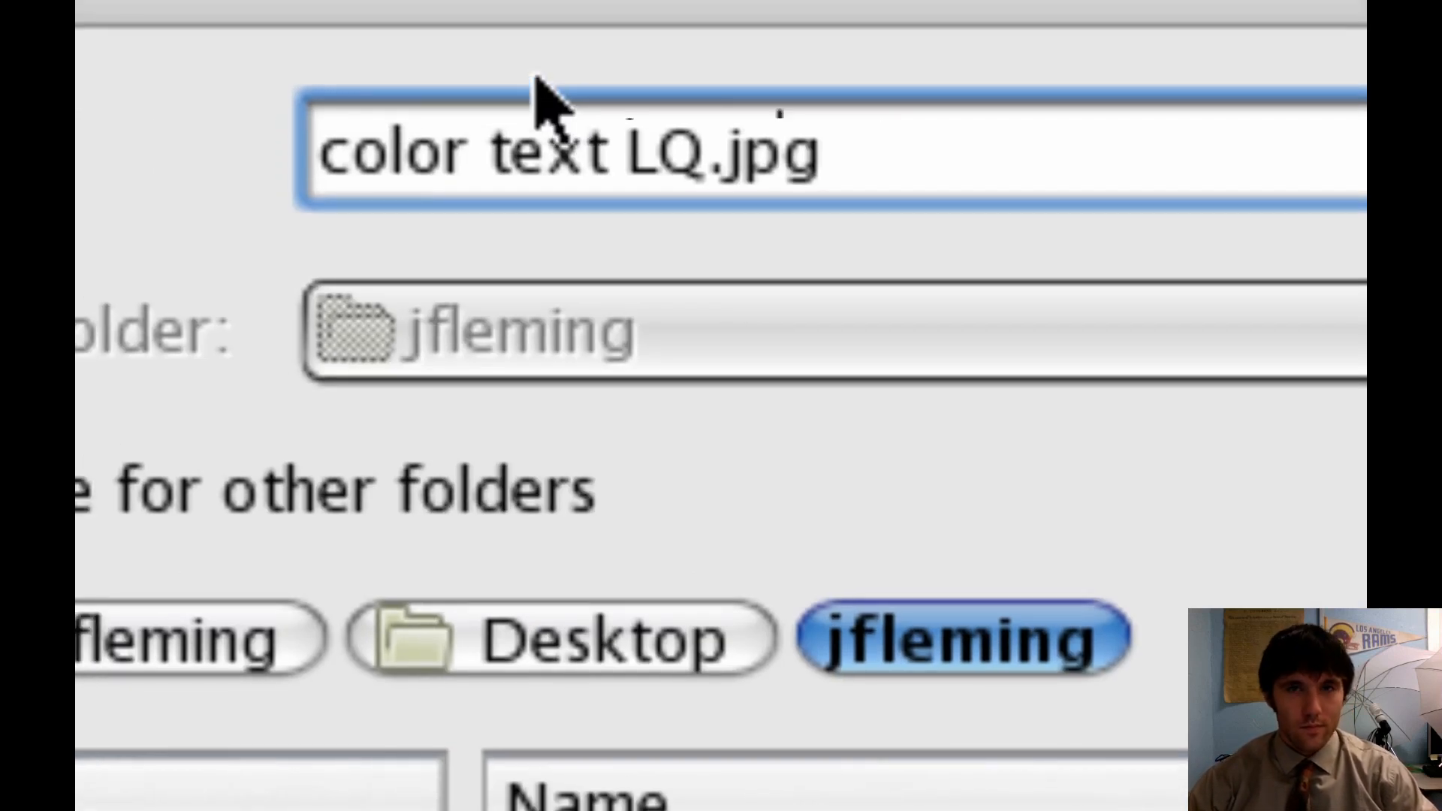
{"action": "type", "text": "FLEMING"}
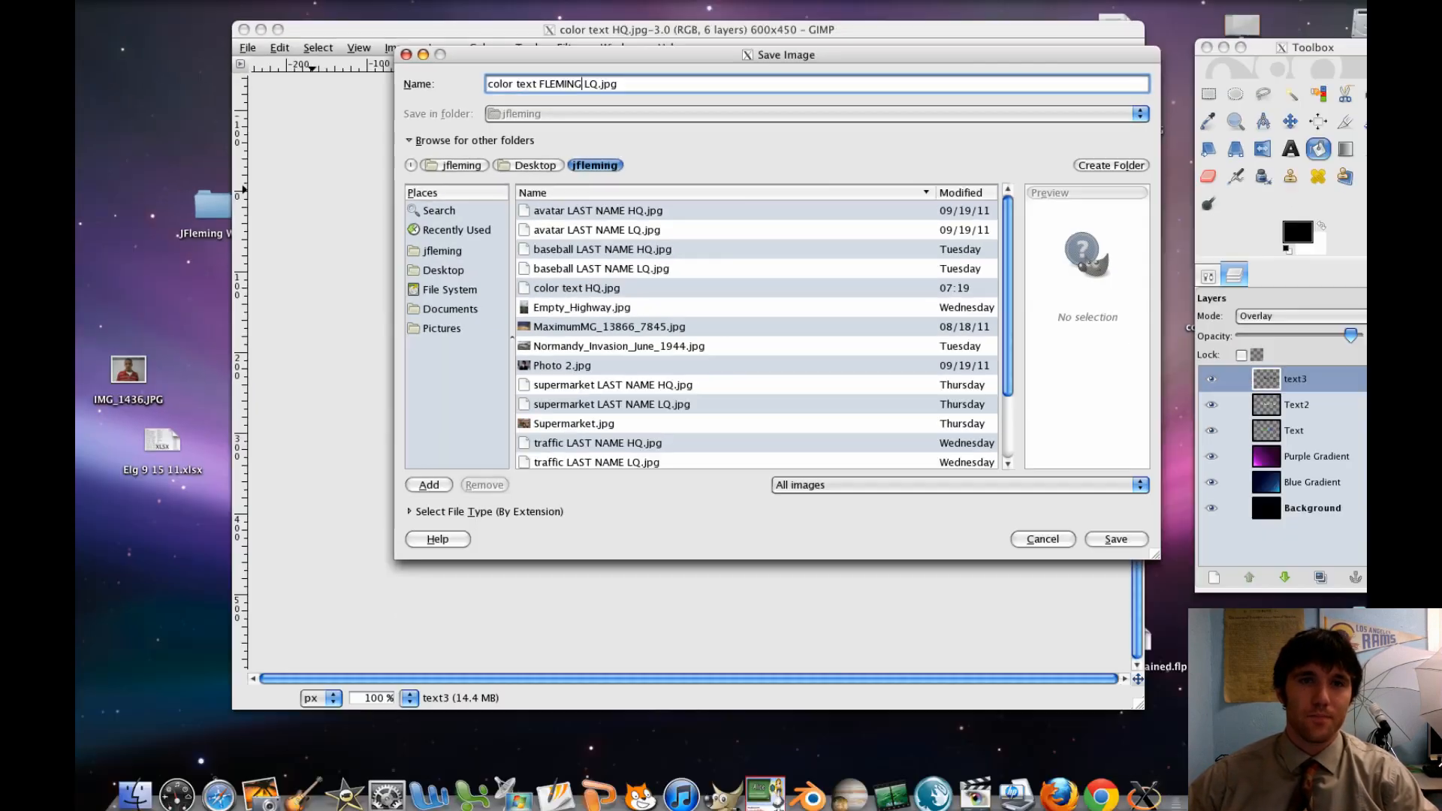
{"action": "left_click", "coordinate": [1117, 539]}
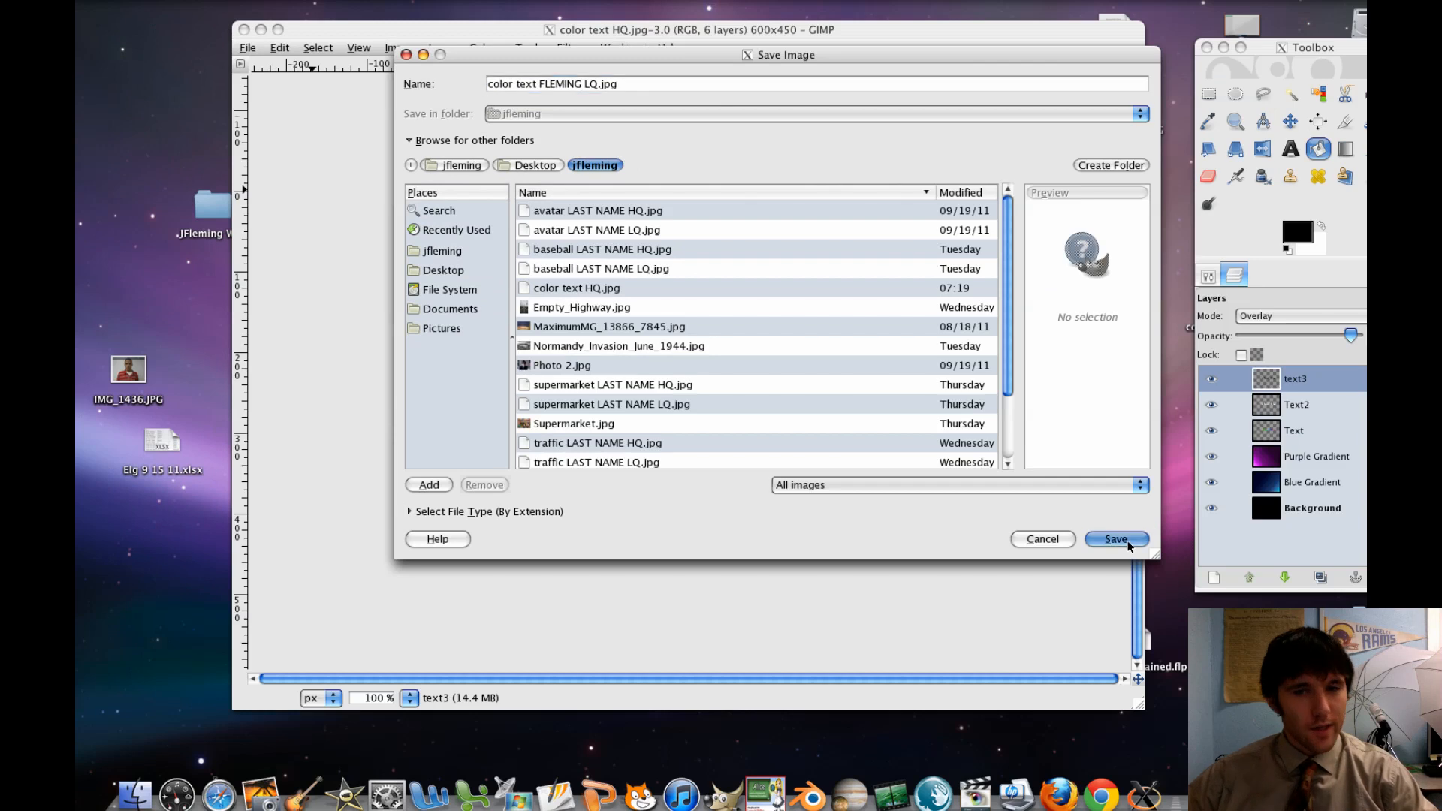
Export the low-quality copy as a flattened JPEG with the quality set to 30
{"action": "left_click", "coordinate": [914, 227]}
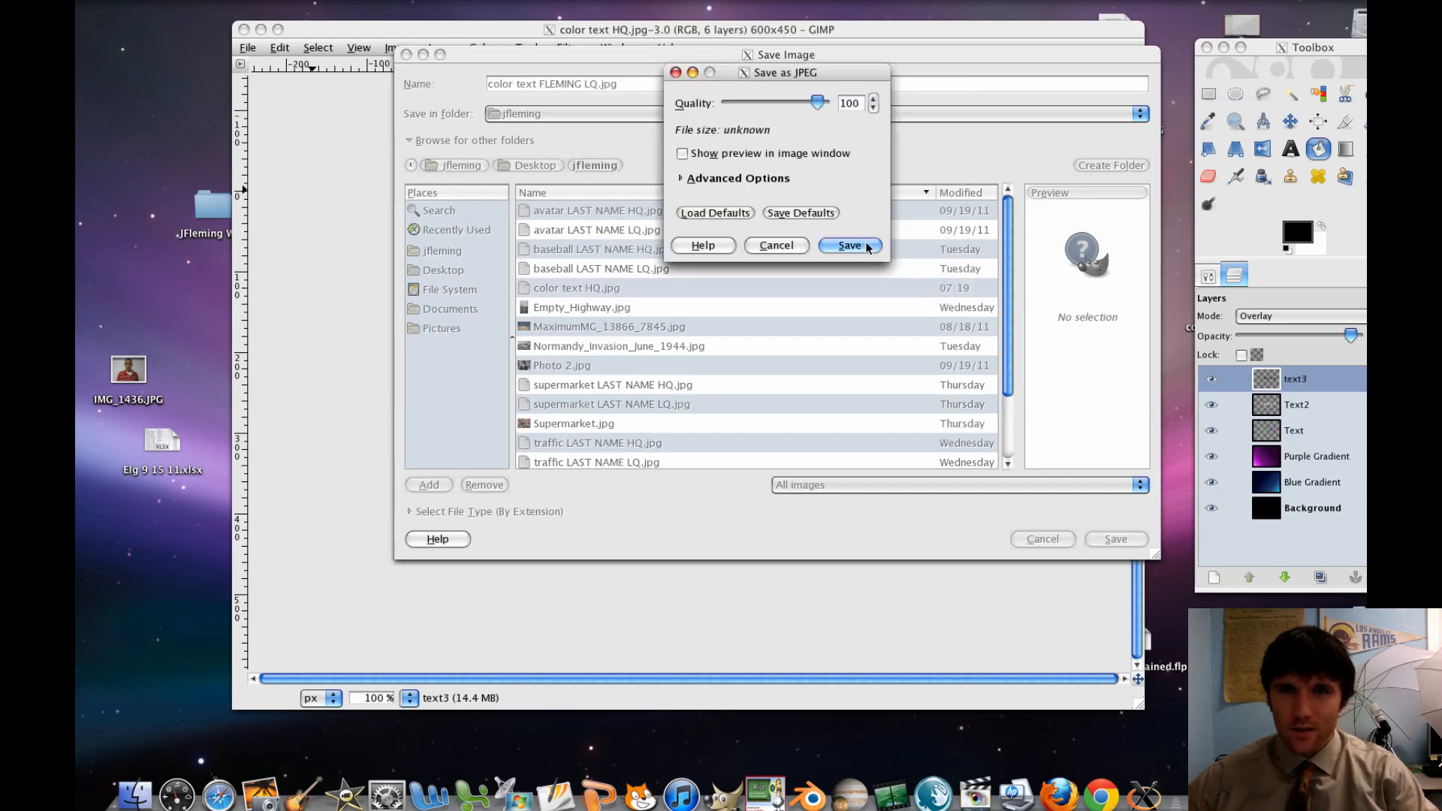
{"action": "double_click", "coordinate": [858, 104]}
{"action": "type", "text": "30"}
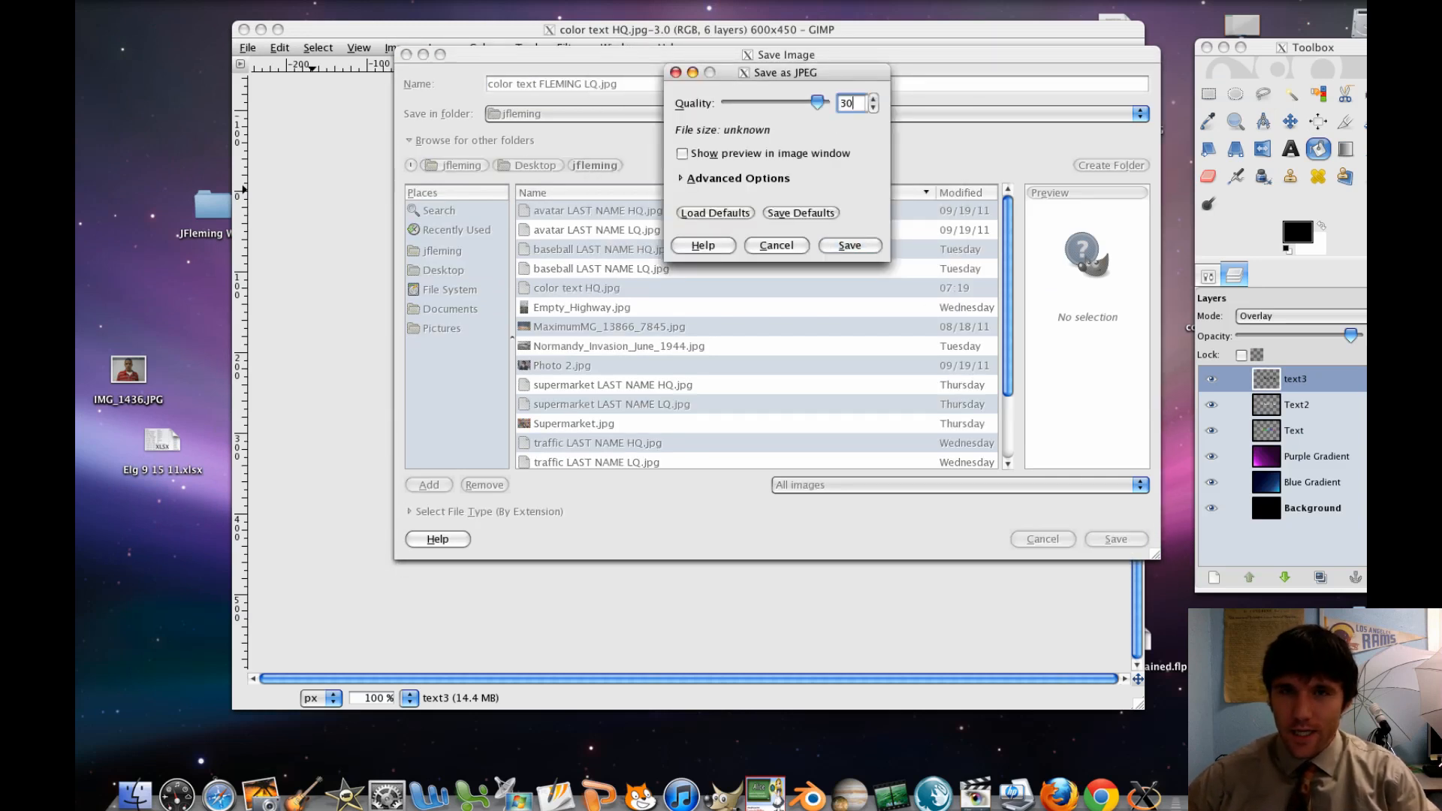
{"action": "left_click", "coordinate": [847, 244]}
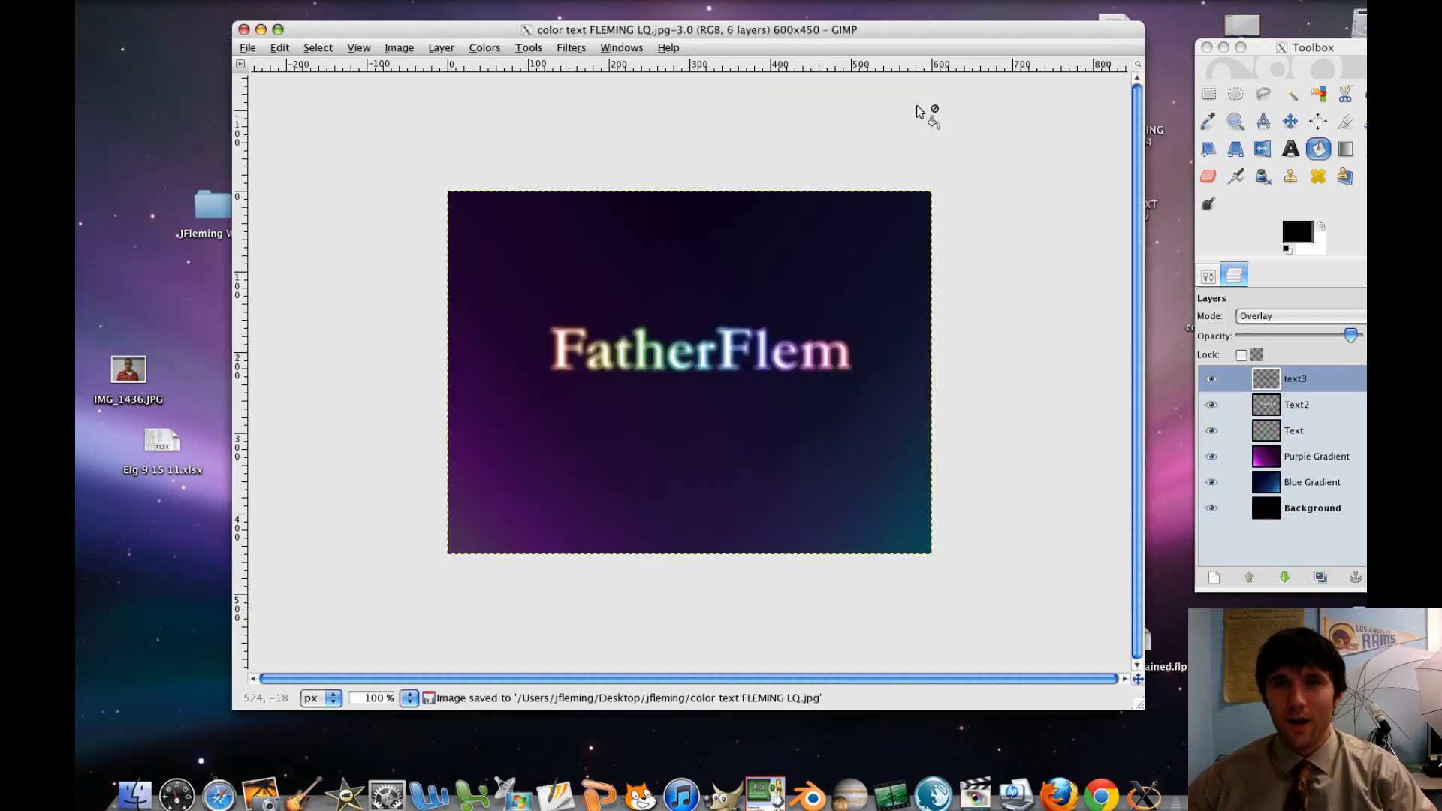
{"action": "left_click", "coordinate": [1029, 1]}
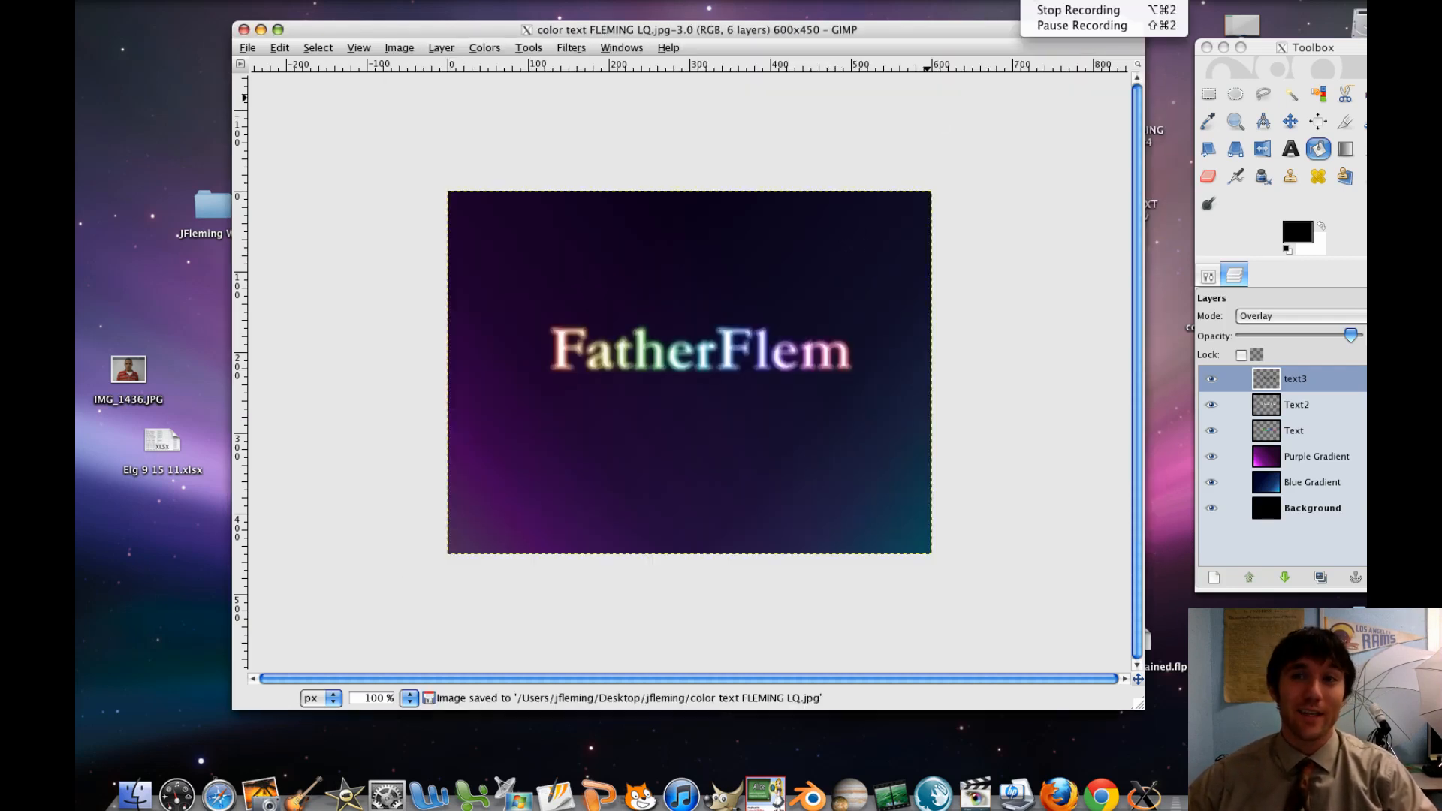